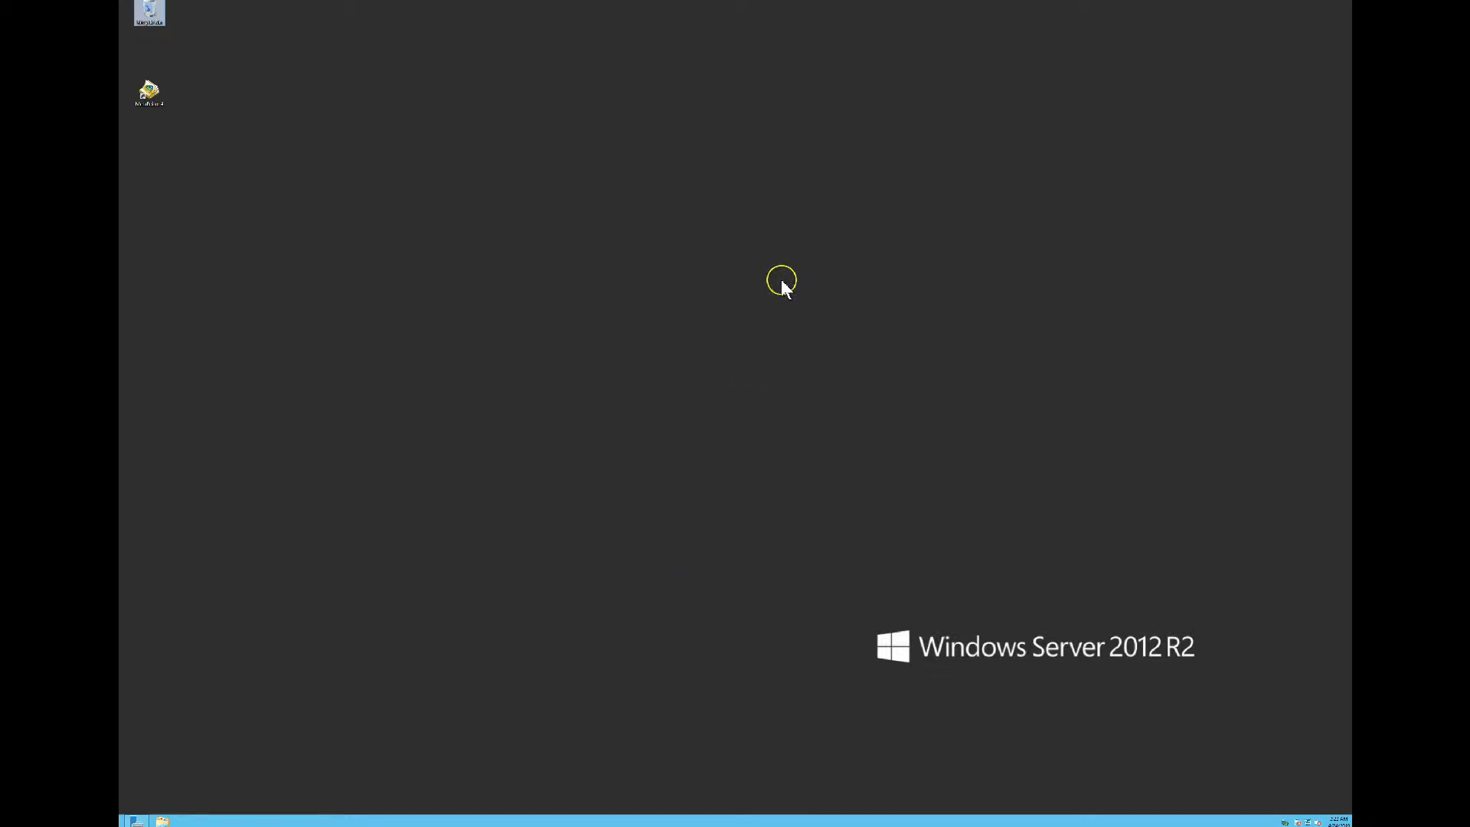
Restore the full-screen Windows Server 2012 R2 remote session to a window
mouse_move(800, 2)
left_click(914, 6)
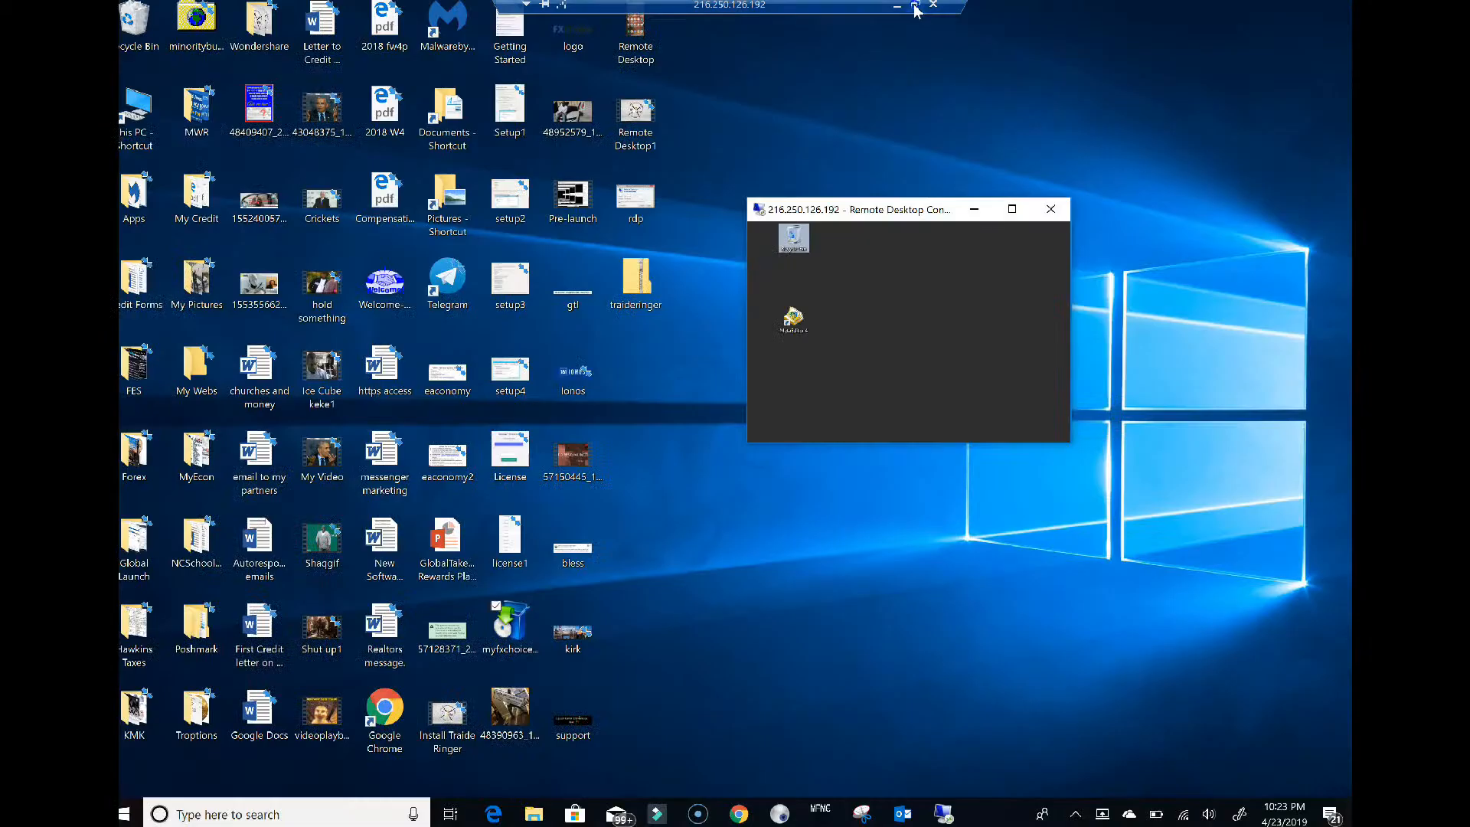
Snap the remote session to the right half, with Chrome on the left showing the Global Takeover Launch page
left_click_drag(903, 217, 1350, 291)
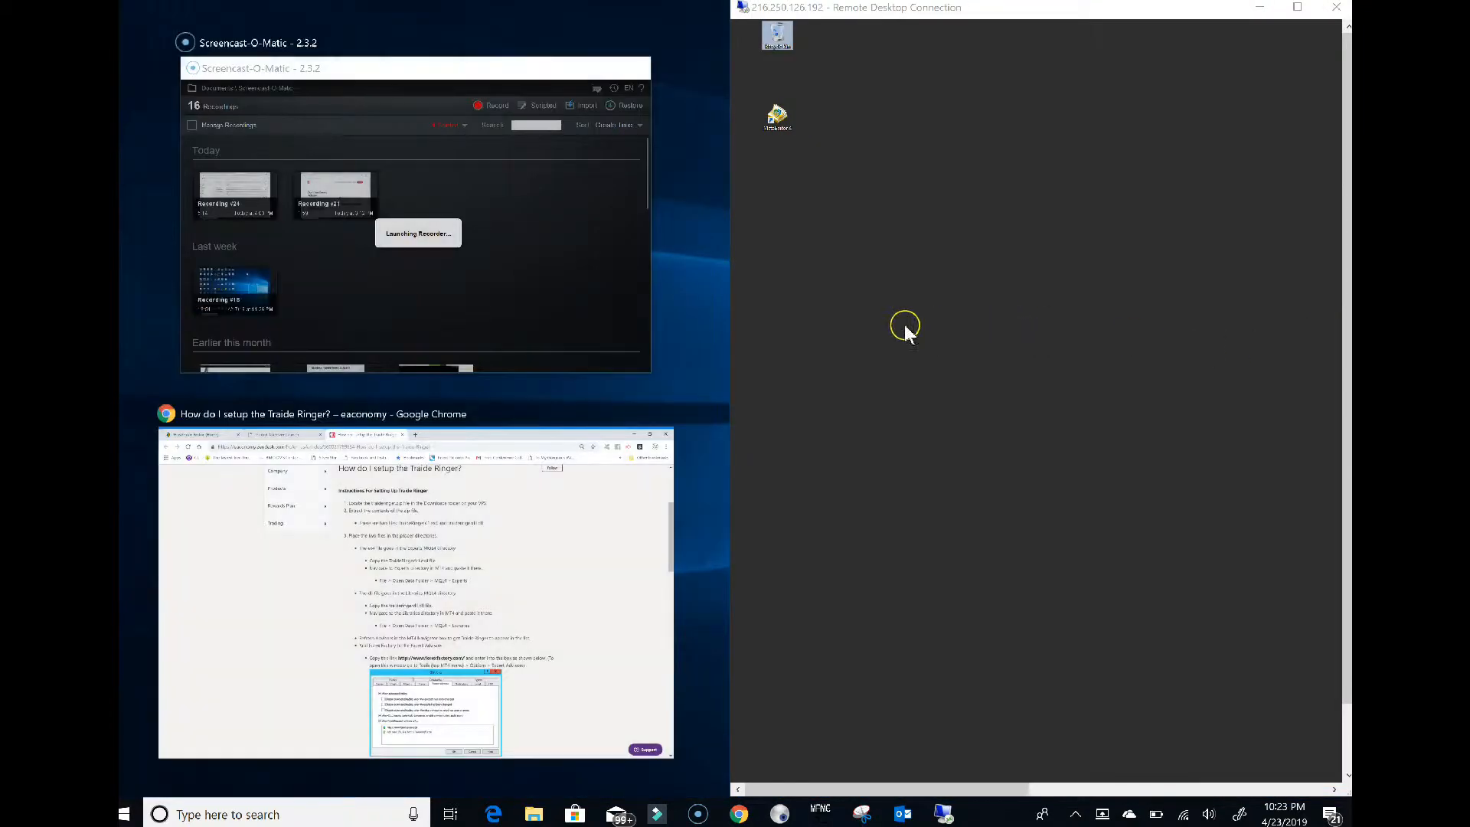
left_click(505, 544)
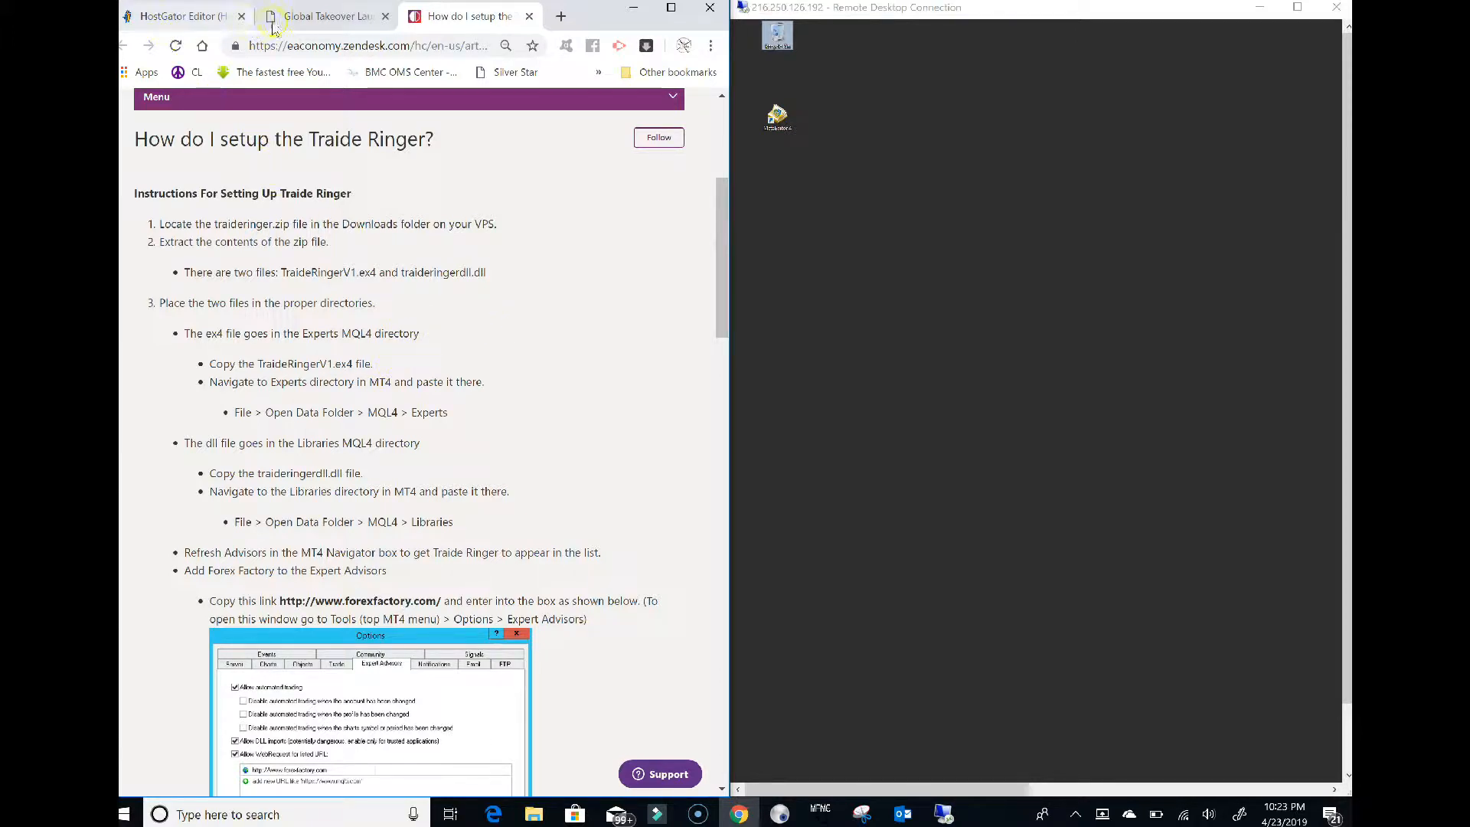
left_click(295, 16)
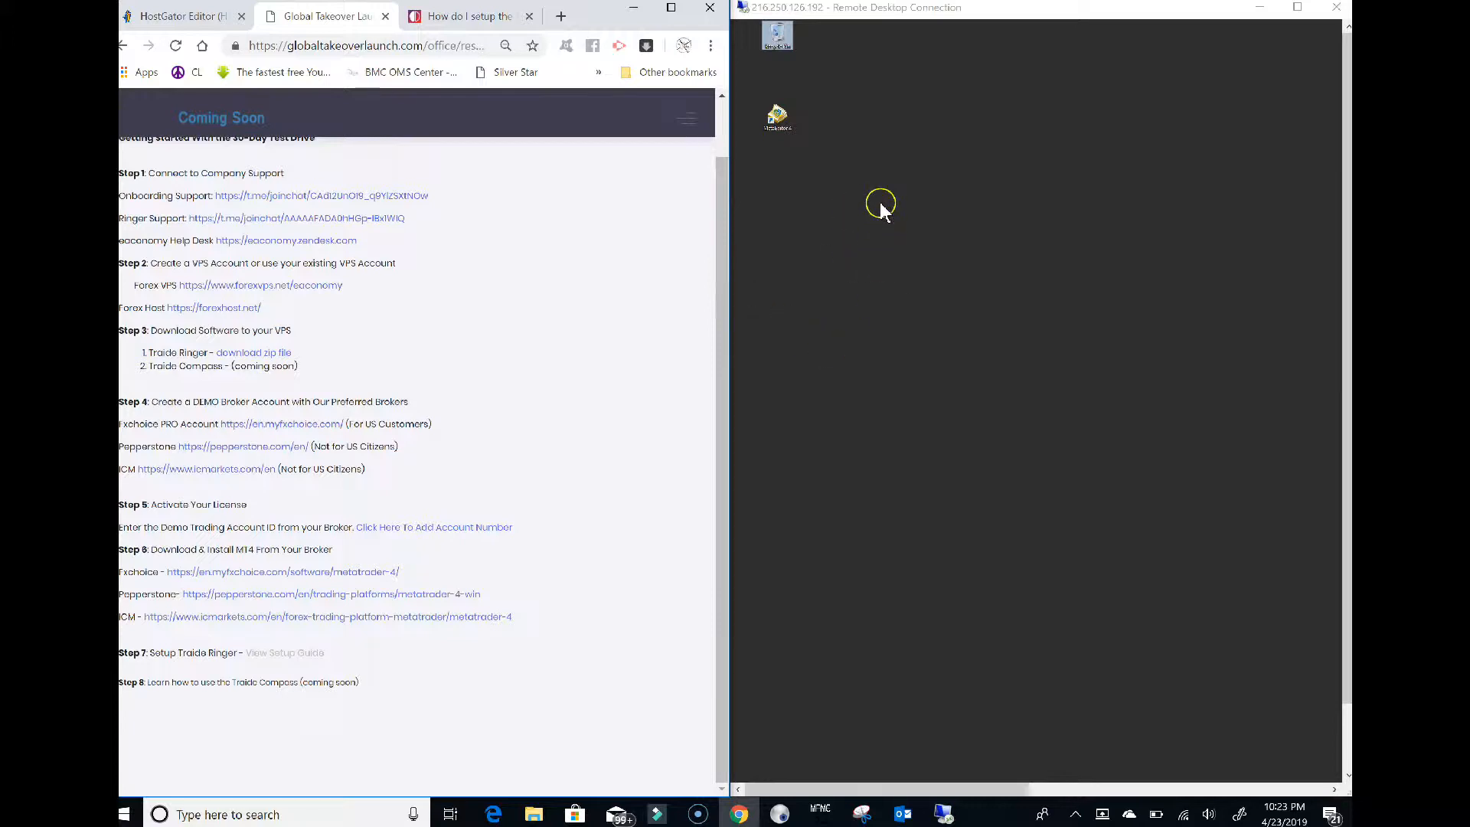
Re-snap the remote session to the right half and minimize Chrome to reveal the local desktop
left_click(1297, 7)
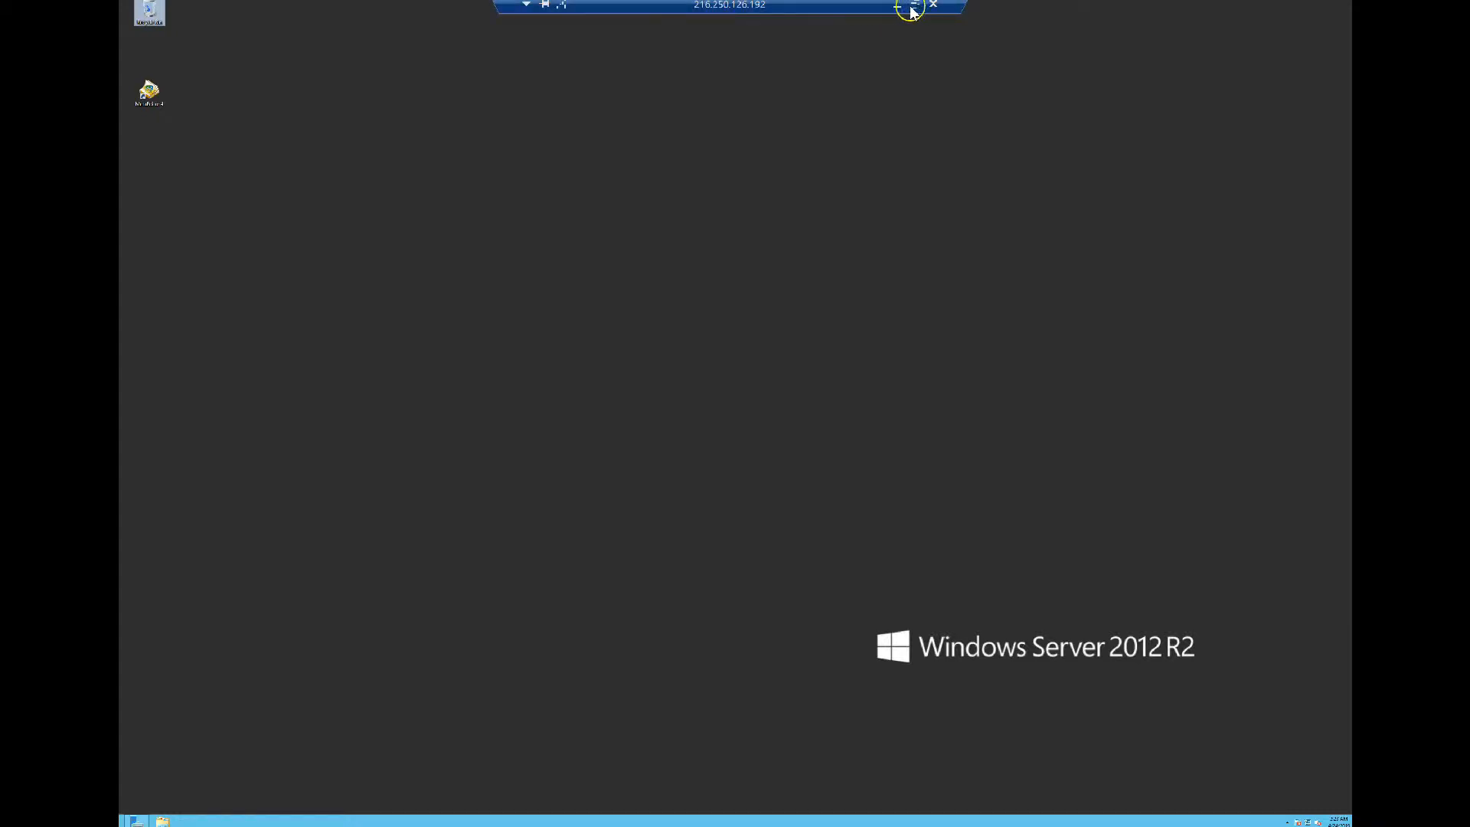
left_click(909, 9)
left_click_drag(902, 214, 1350, 249)
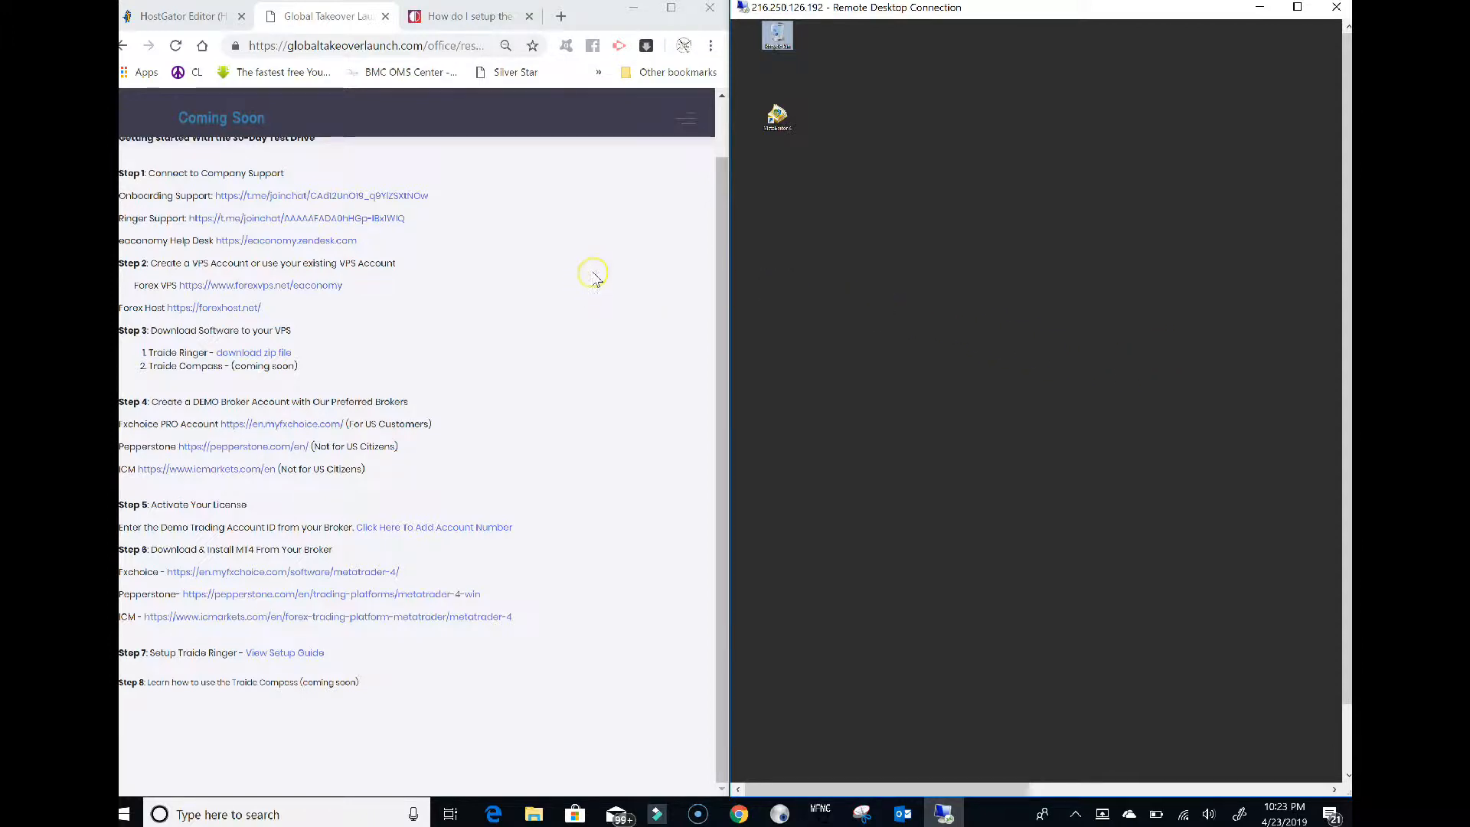
left_click(633, 8)
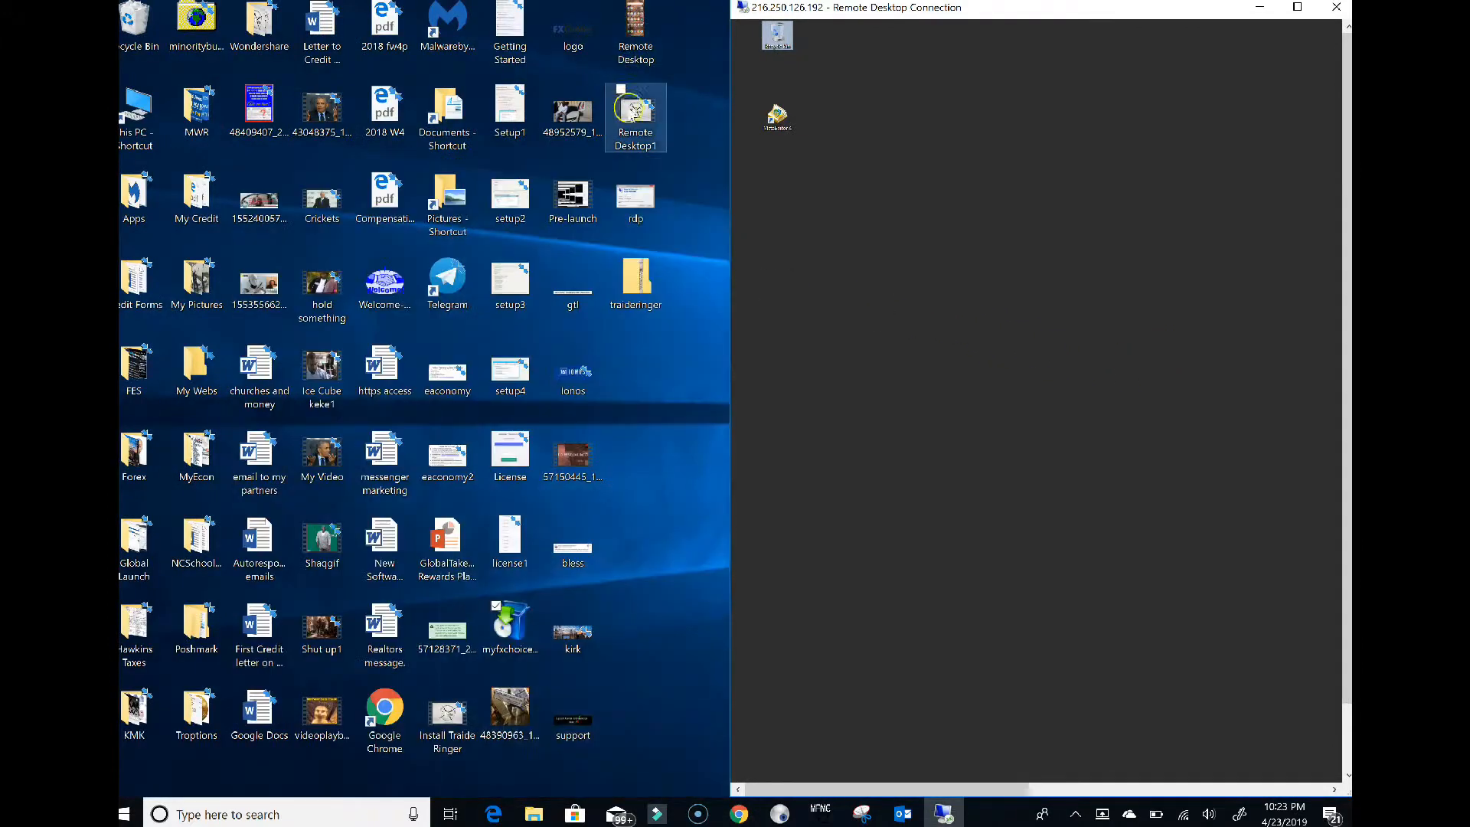
Open traideringer.zip and copy both files inside it
left_click(638, 284)
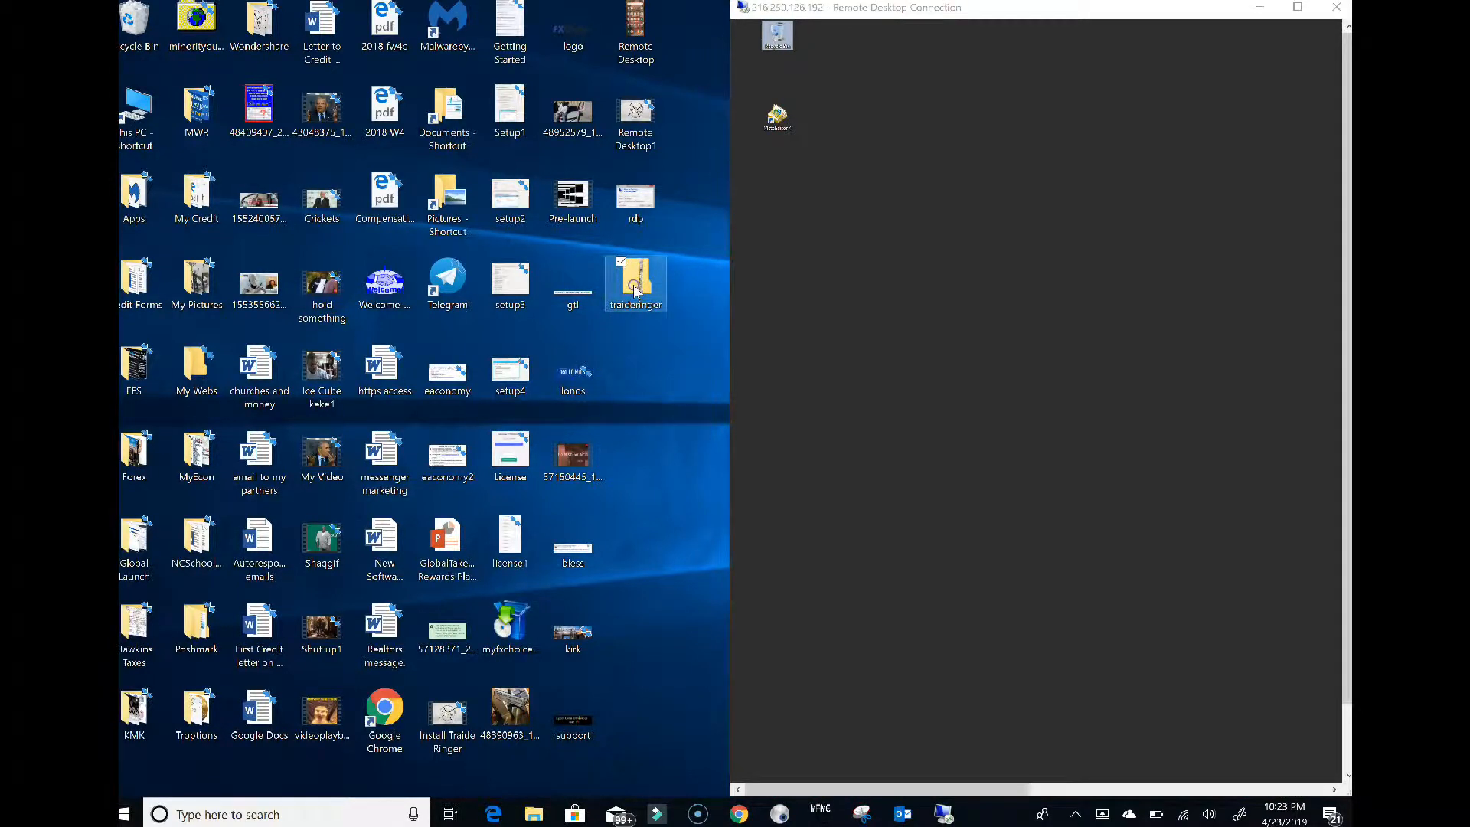
double_click(634, 291)
left_click_drag(607, 438, 584, 375)
right_click(584, 375)
left_click(535, 422)
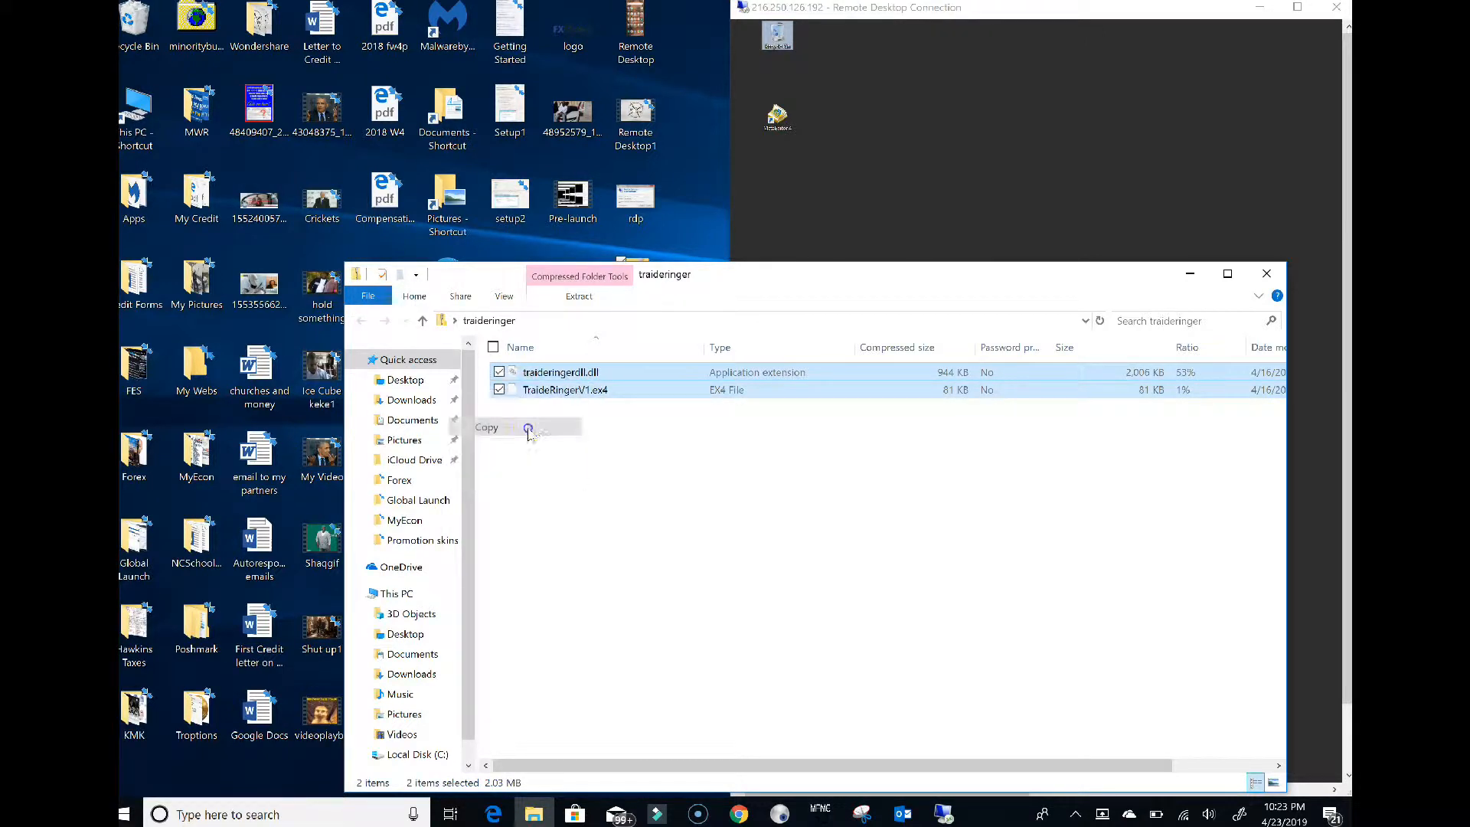
Paste traideringerdll.dll and TraideRingerV1.ex4 onto the remote server's desktop and close the zip window
left_click(920, 188)
right_click(921, 188)
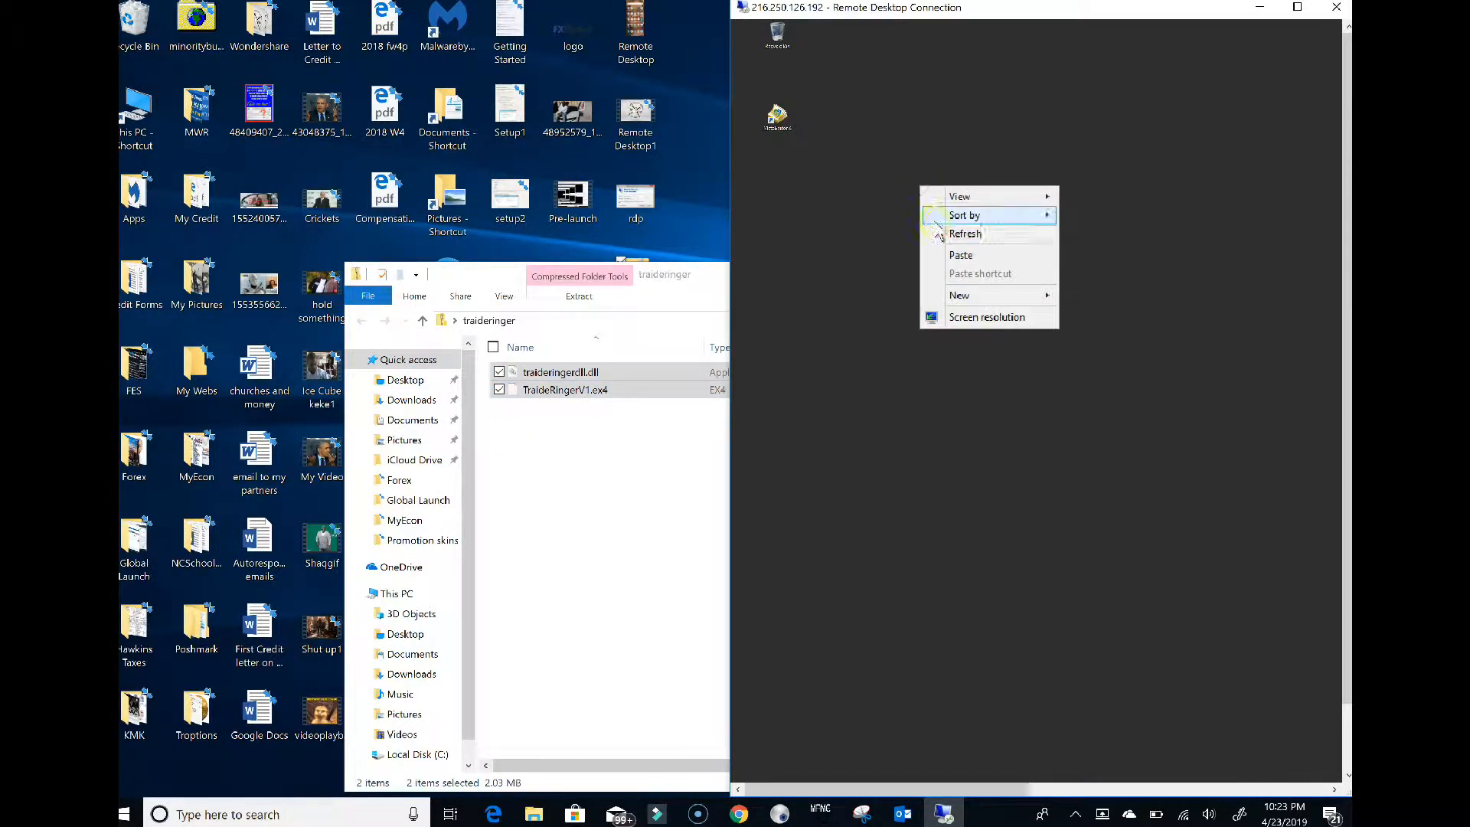
left_click(944, 253)
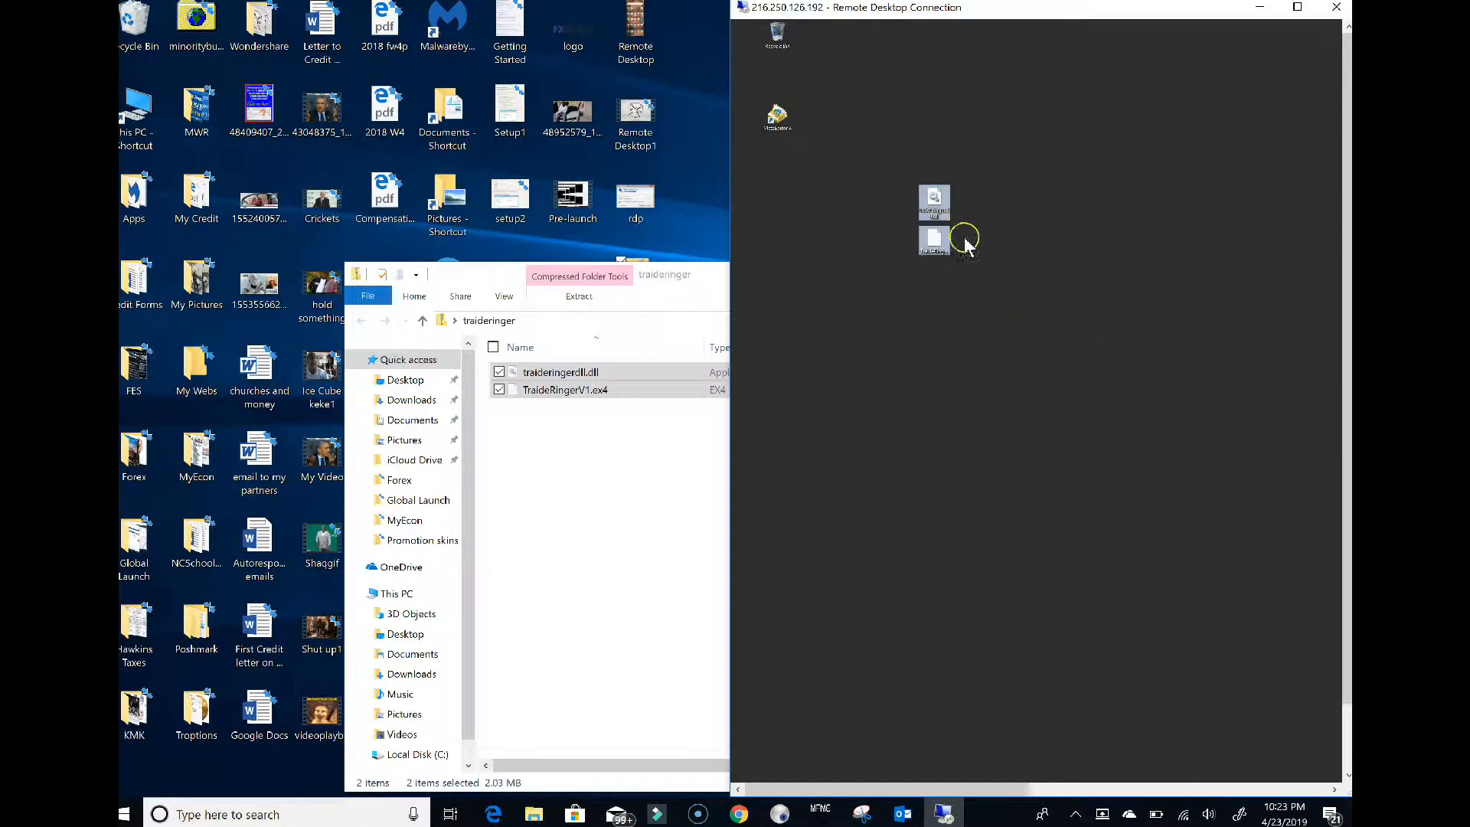
left_click(963, 240)
left_click_drag(705, 277, 561, 277)
left_click(1119, 270)
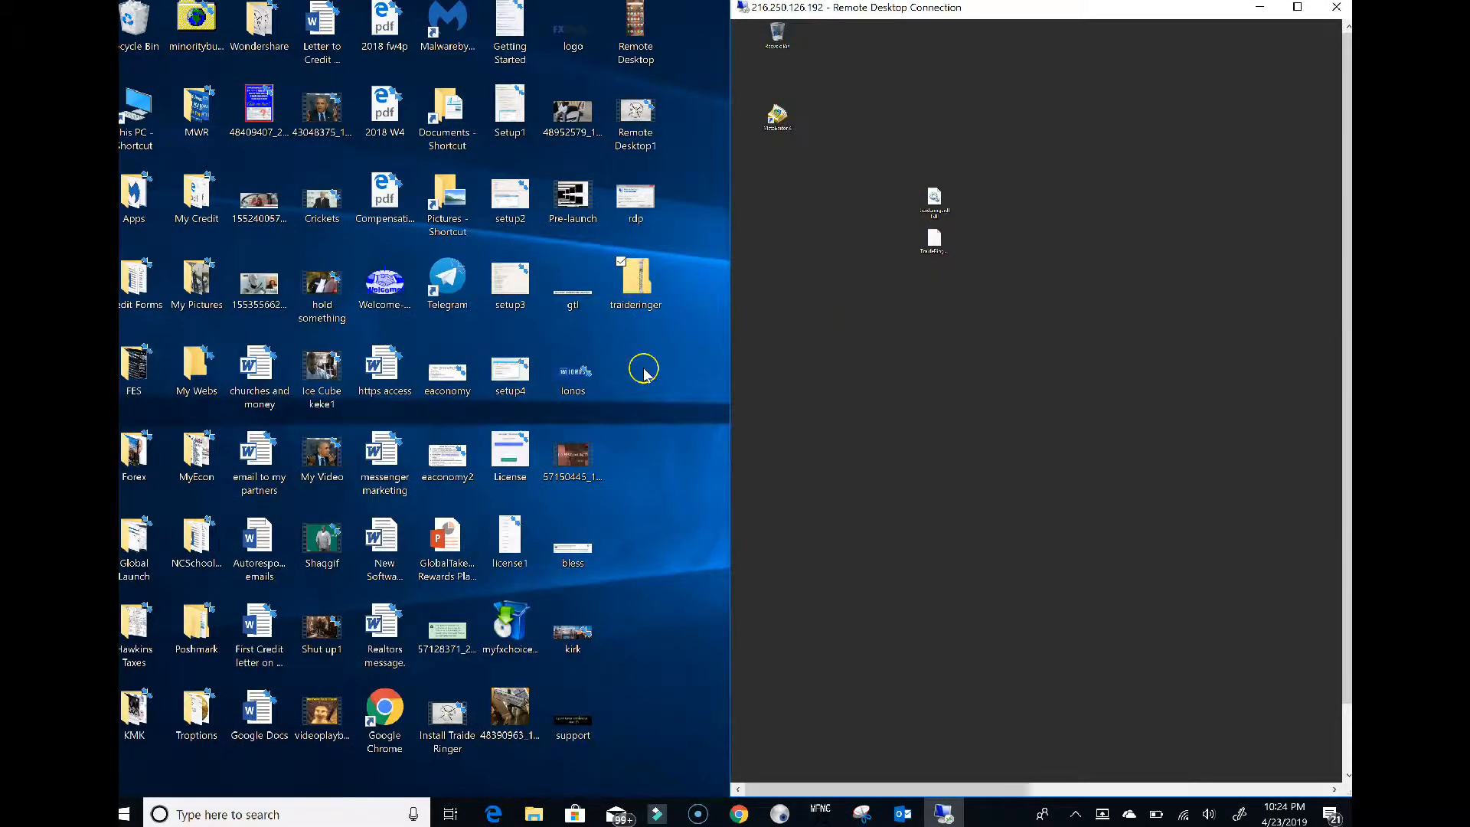
Copy the myfxchoice4setup installer onto the remote desktop and bring its setup window into view
right_click(510, 617)
left_click(430, 514)
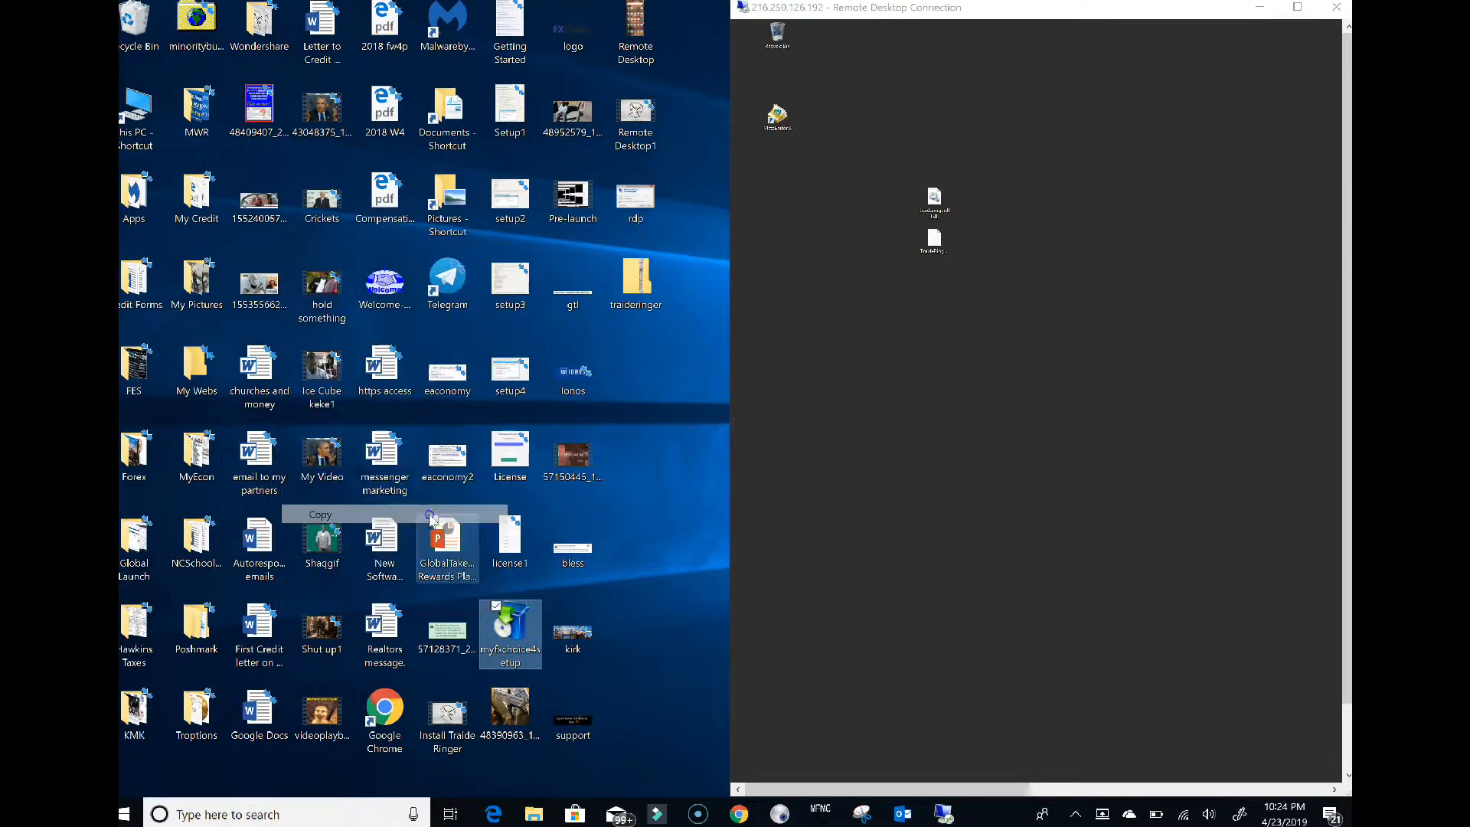
left_click(884, 381)
right_click(884, 381)
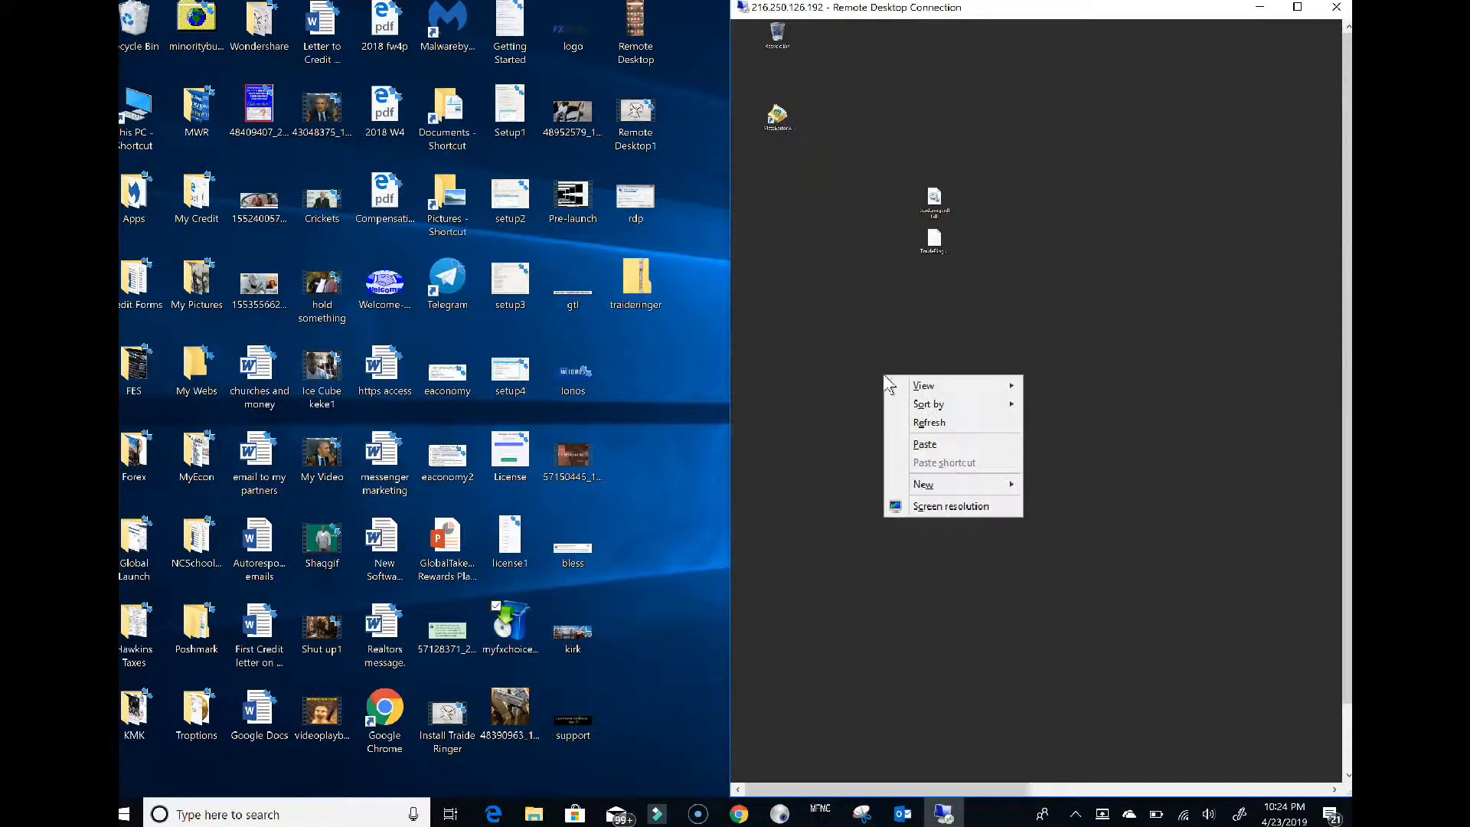
left_click(923, 441)
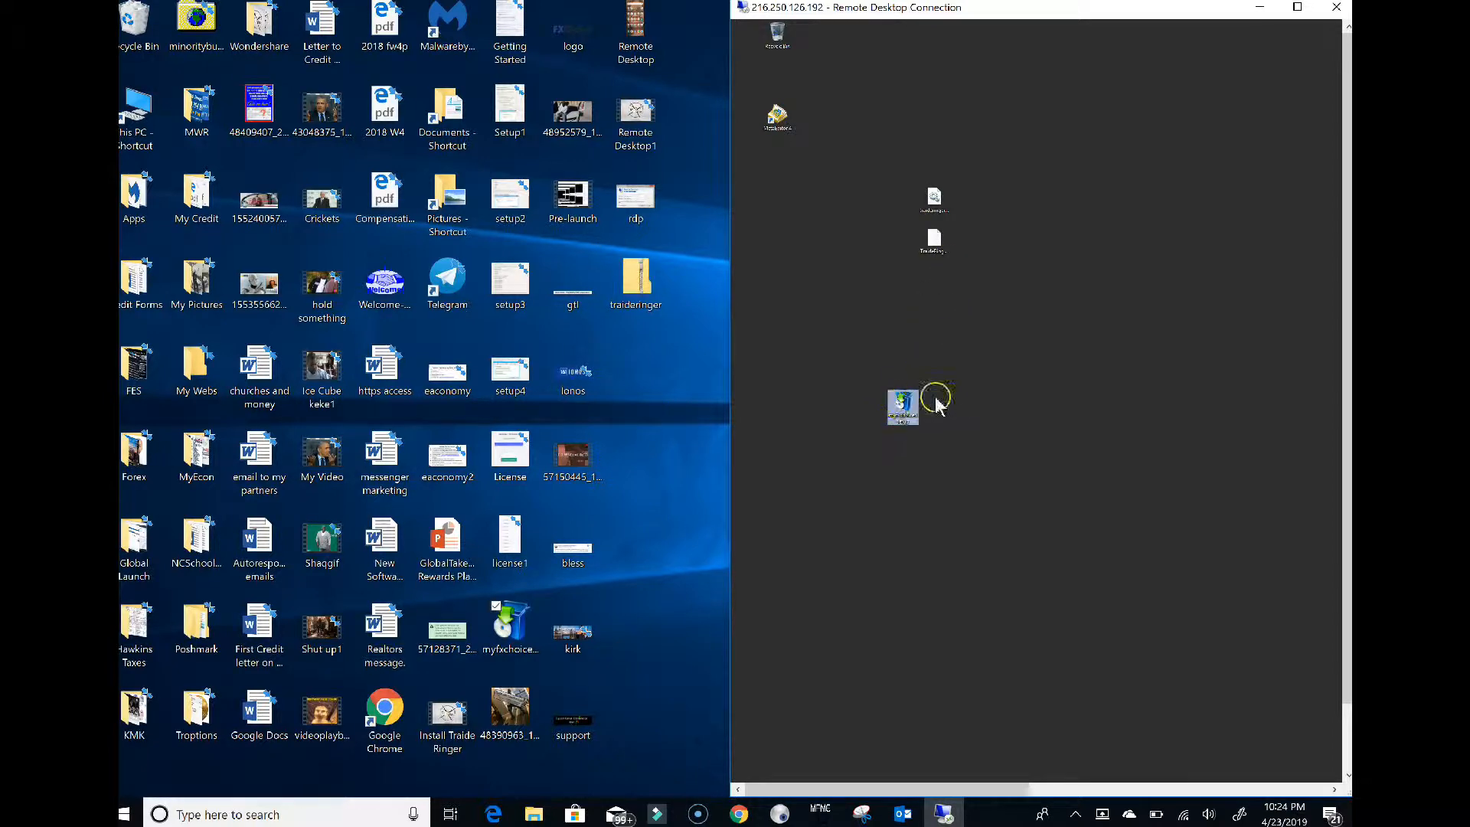
left_click_drag(1205, 274, 869, 269)
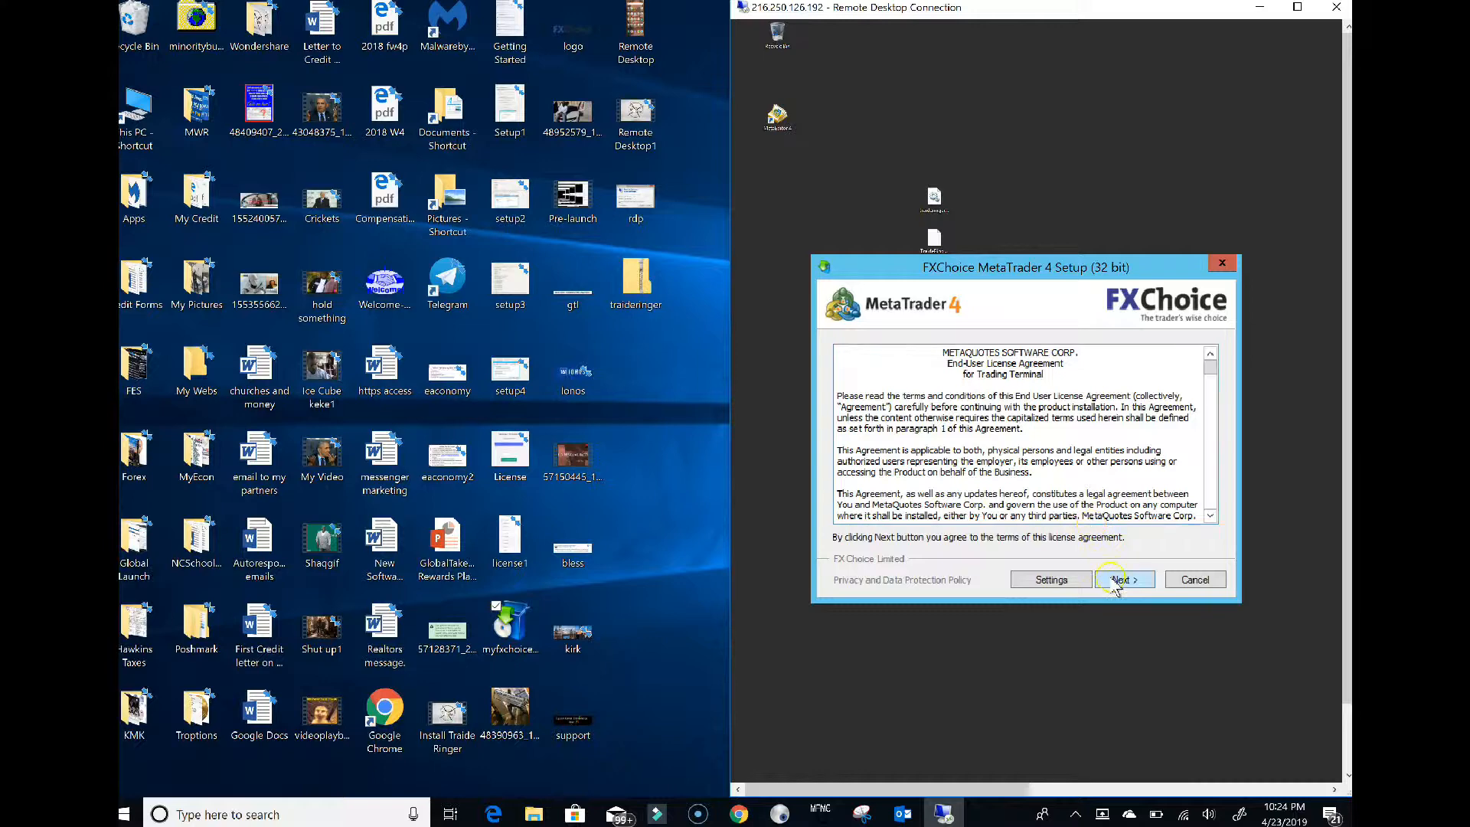
Accept the FXChoice MetaTrader 4 license, install the platform, and finish the setup
left_click(1114, 581)
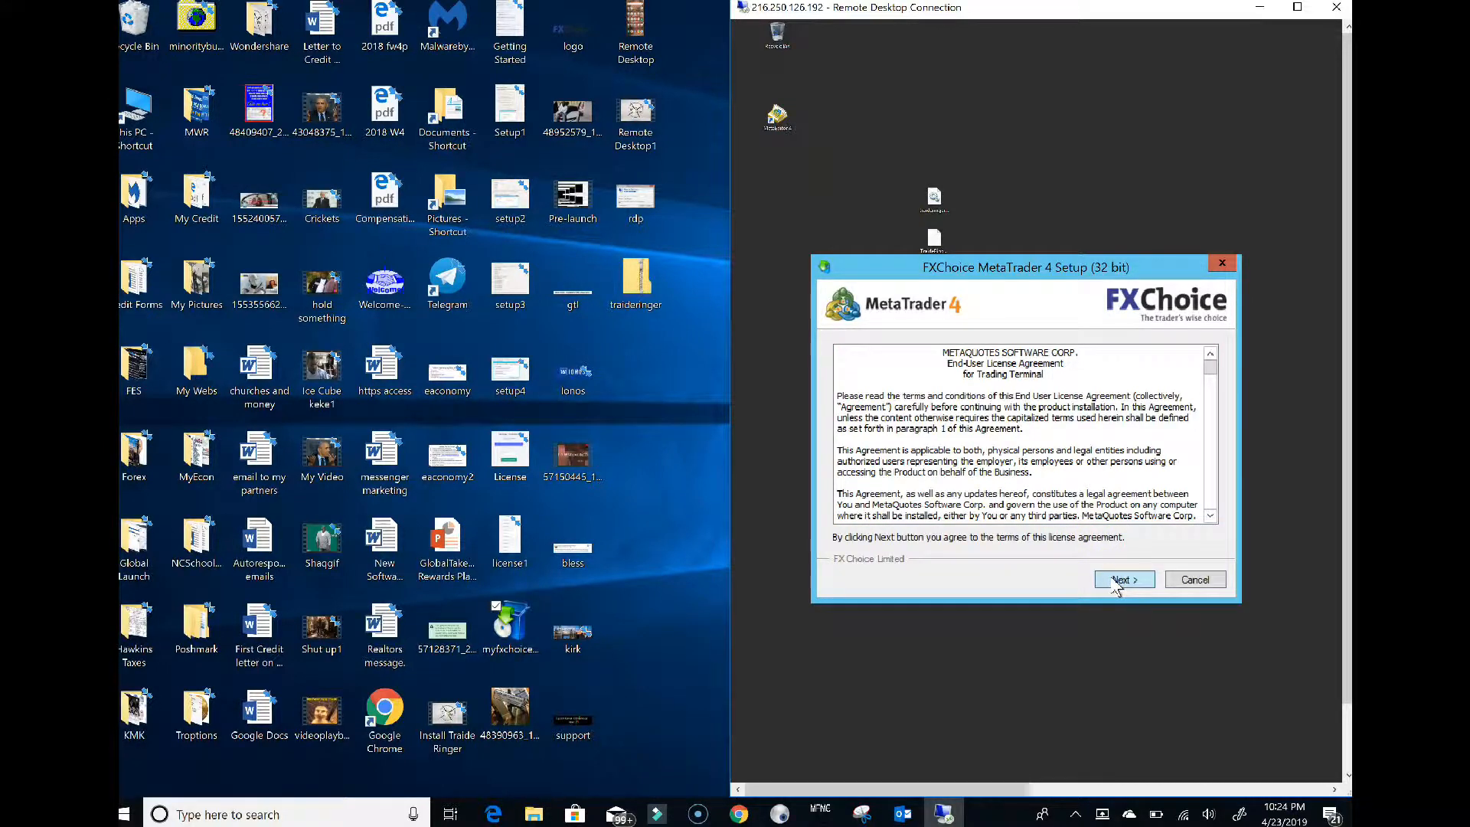
left_click(1116, 580)
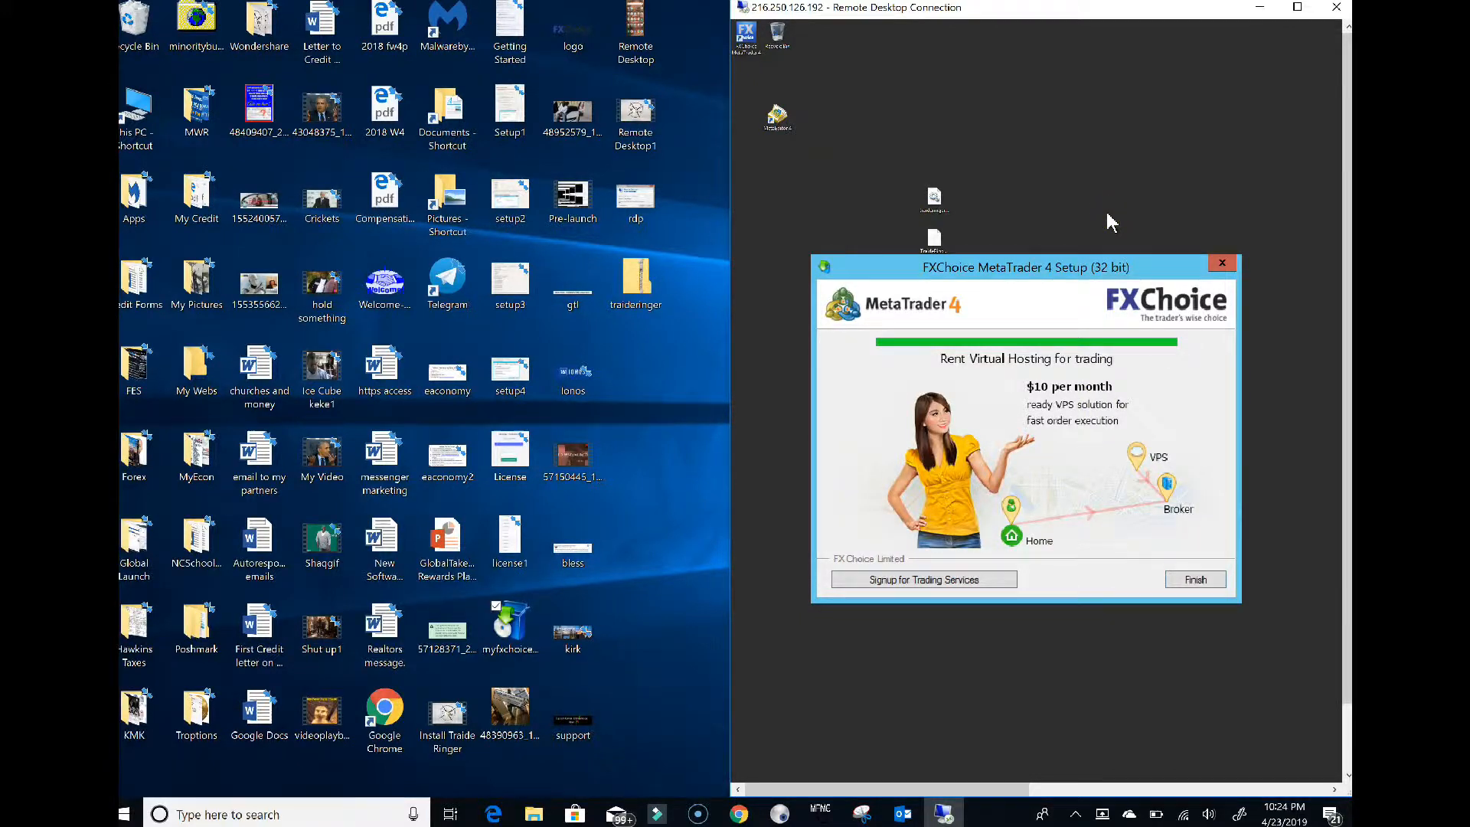
left_click(1190, 581)
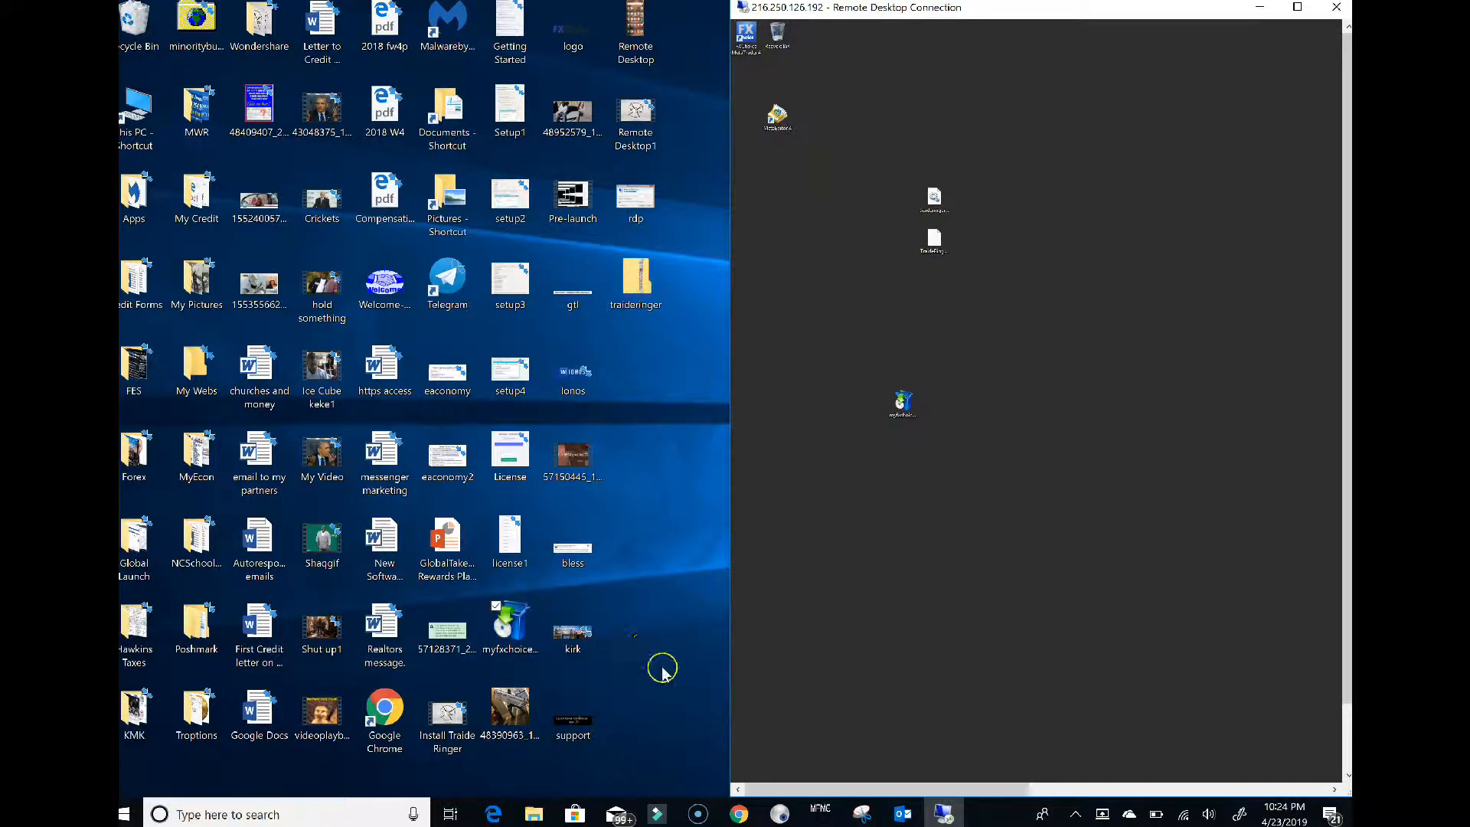
Restore Chrome and open the Traide Ringer setup guide, closing the duplicate tab
mouse_move(738, 813)
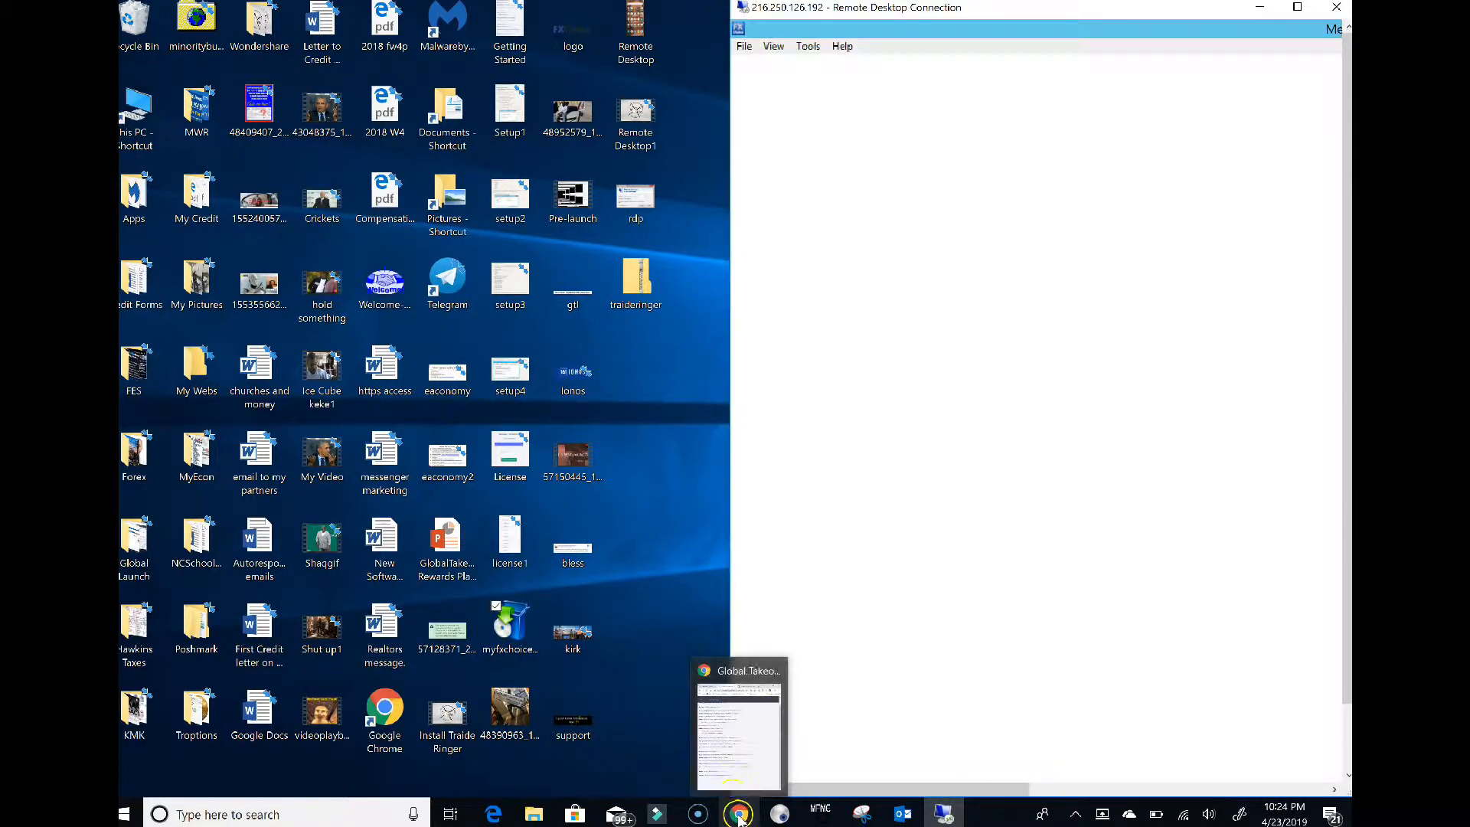
left_click(728, 764)
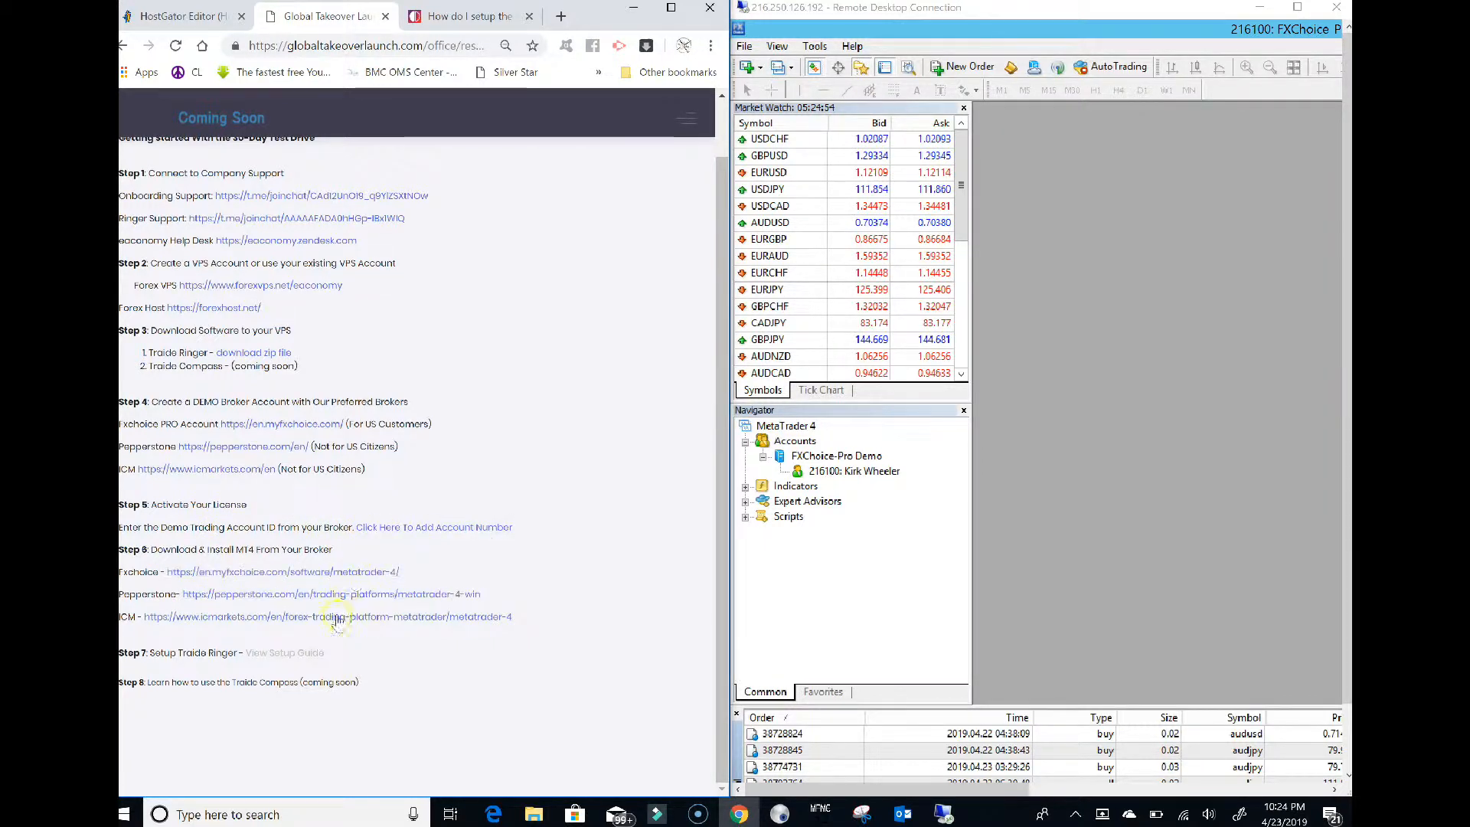
left_click(286, 654)
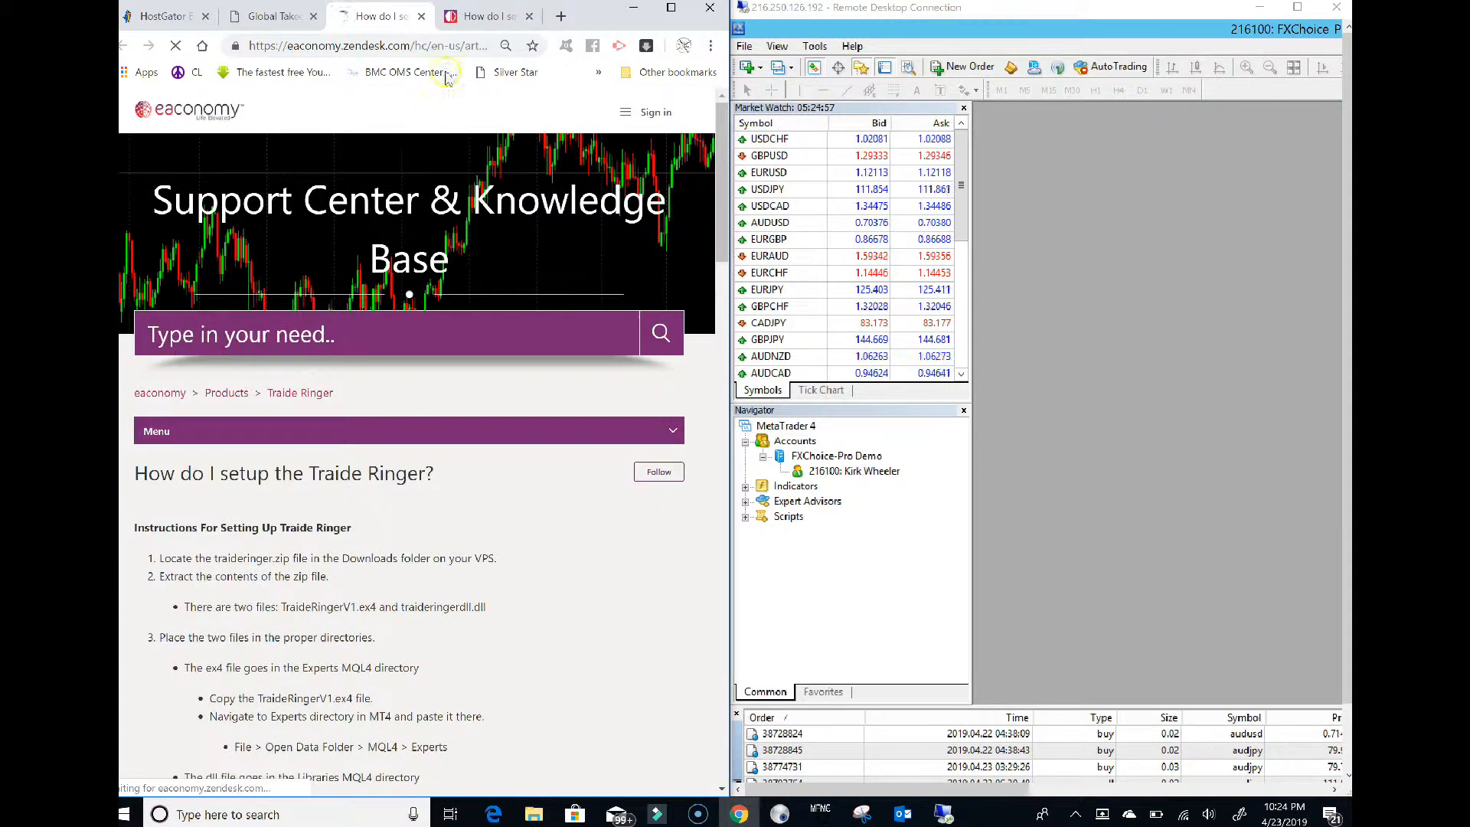
left_click(529, 16)
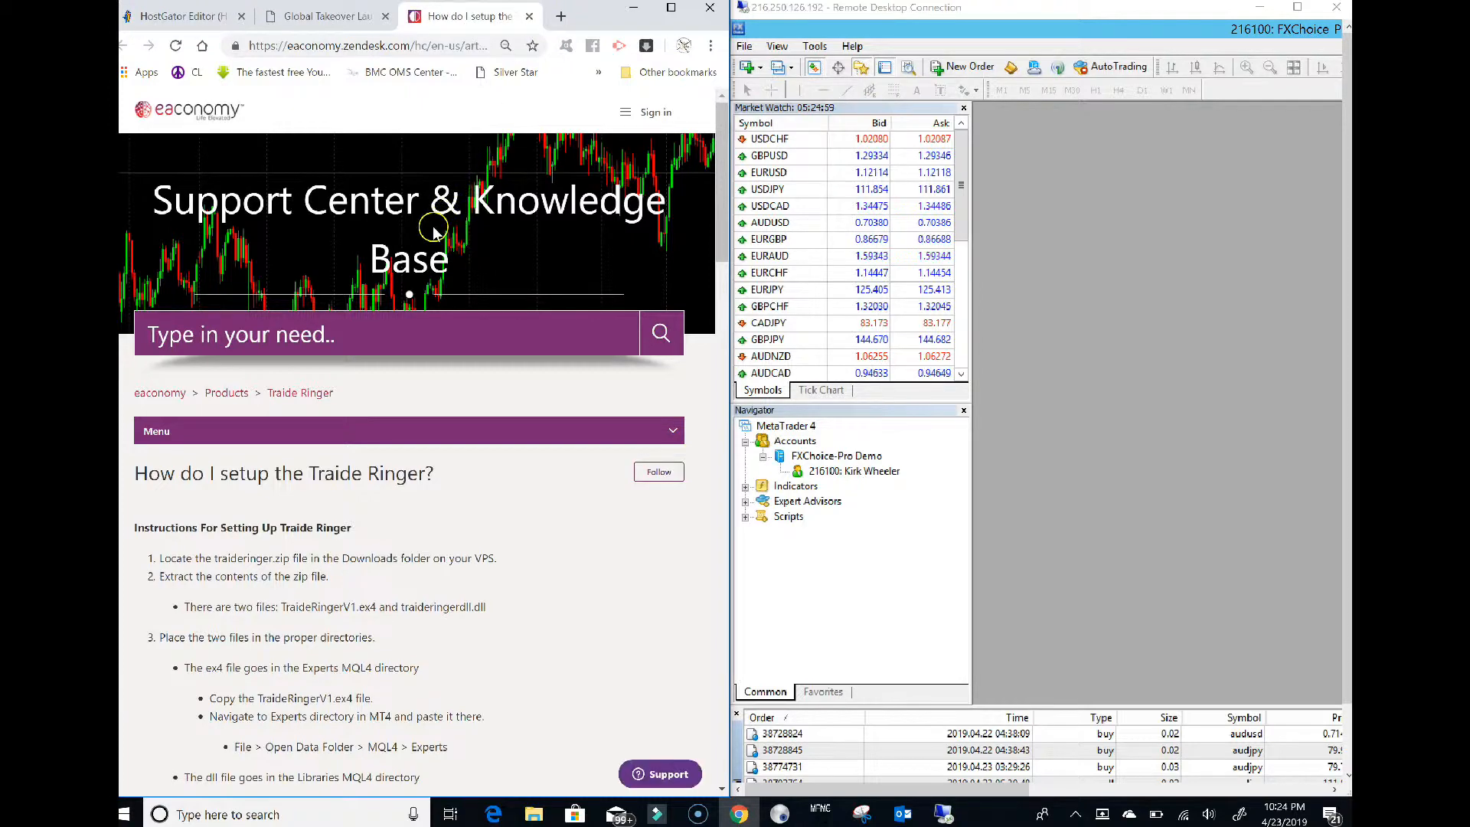
scroll(432, 228, "down", 1)
scroll(431, 228, "down", 3)
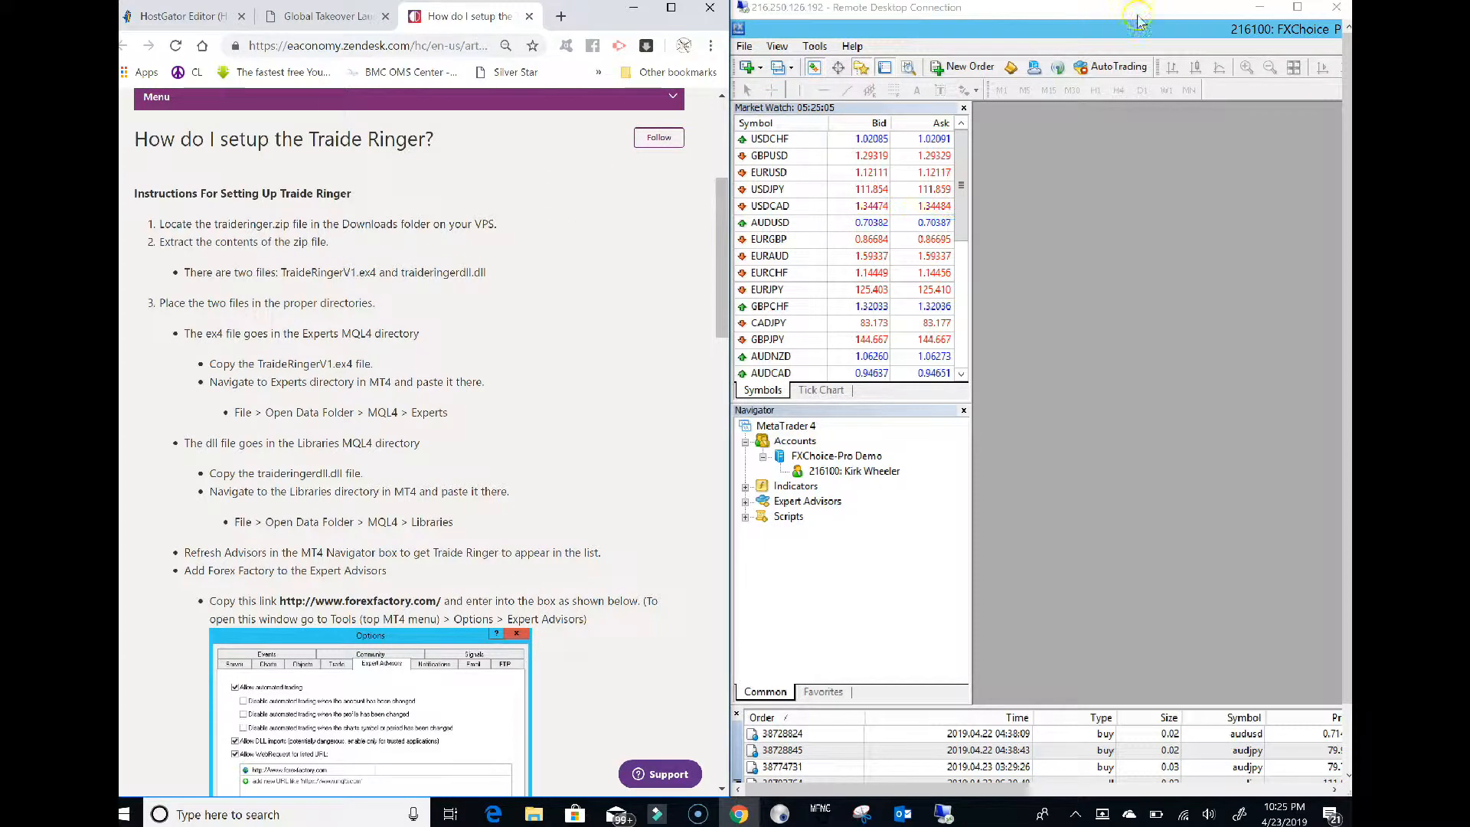
Bring the remote session back full screen with the MetaTrader 4 terminal showing
left_click(1265, 10)
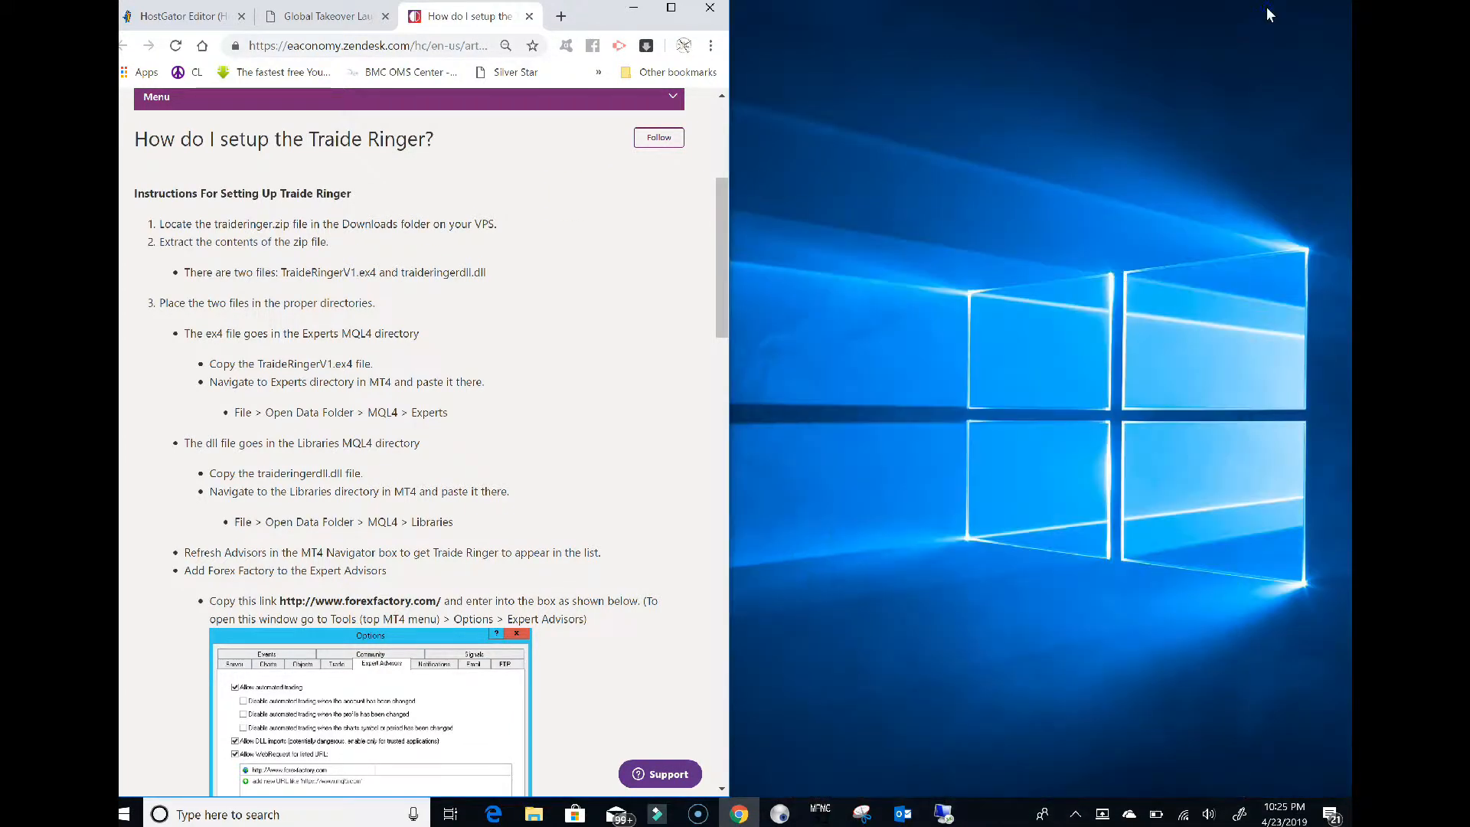
left_click(948, 808)
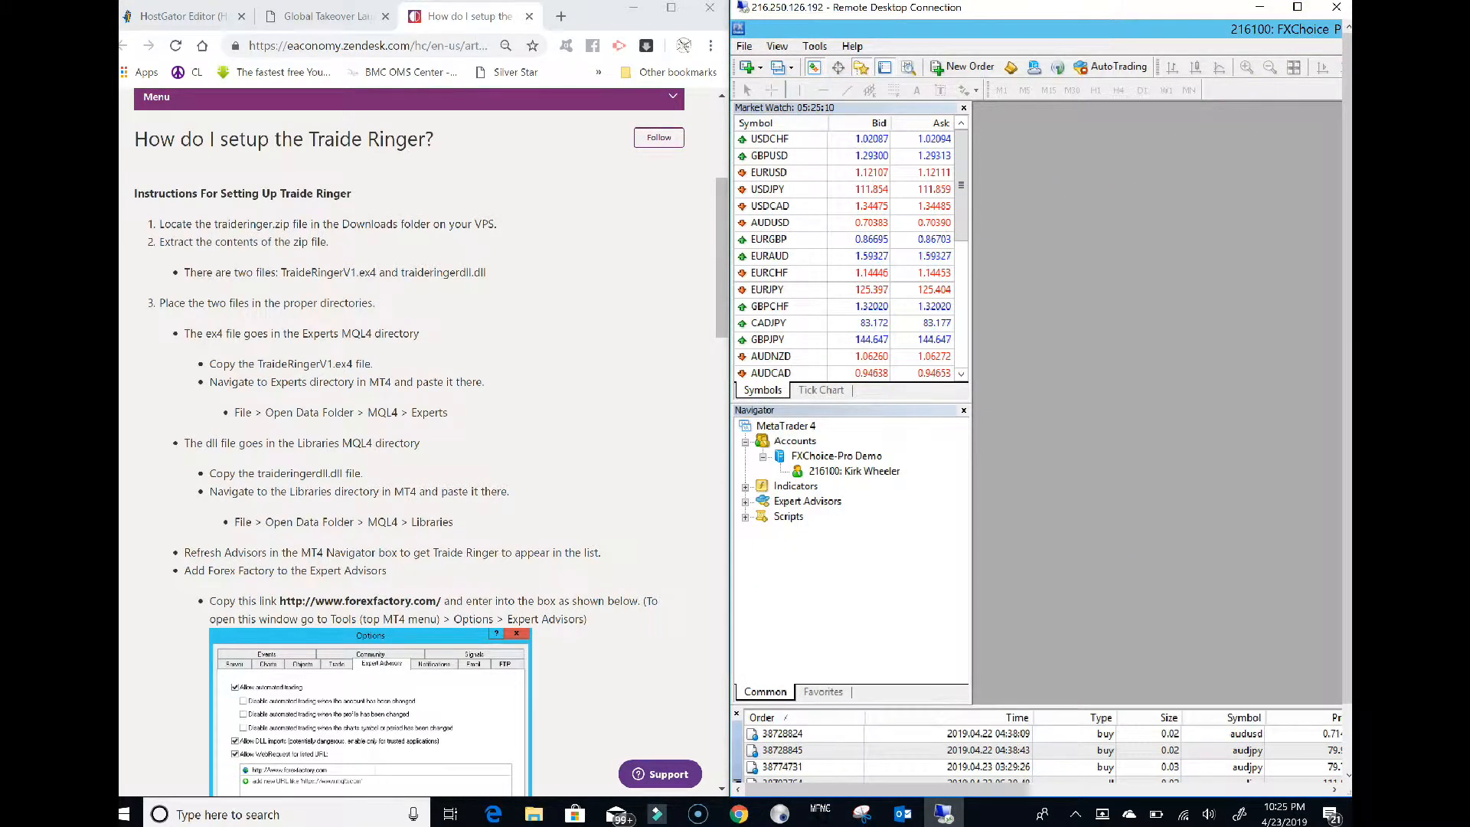
left_click(1297, 7)
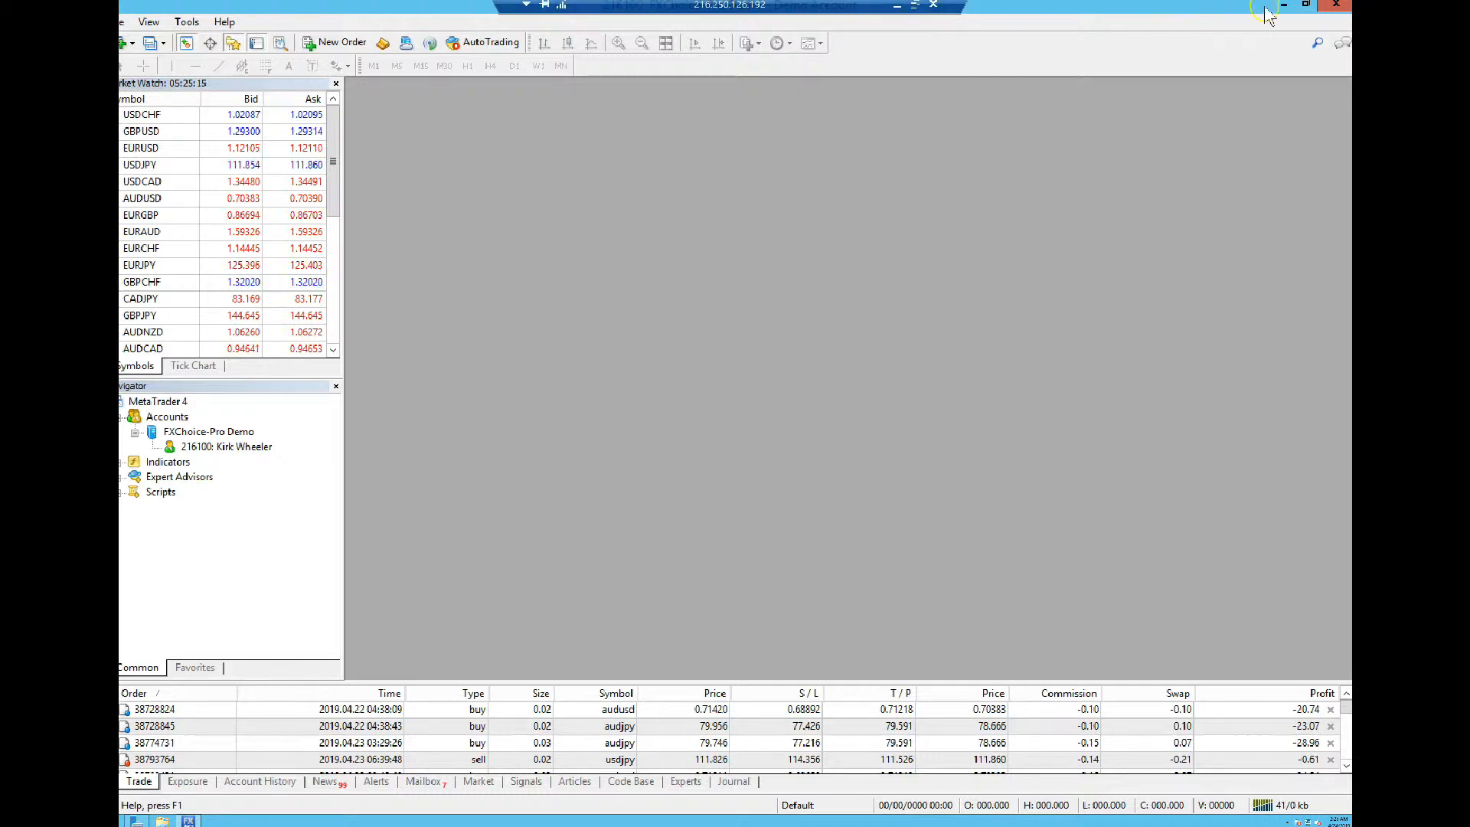
Minimize MetaTrader 4 and copy the TraideRinger file from the server desktop
left_click(1283, 7)
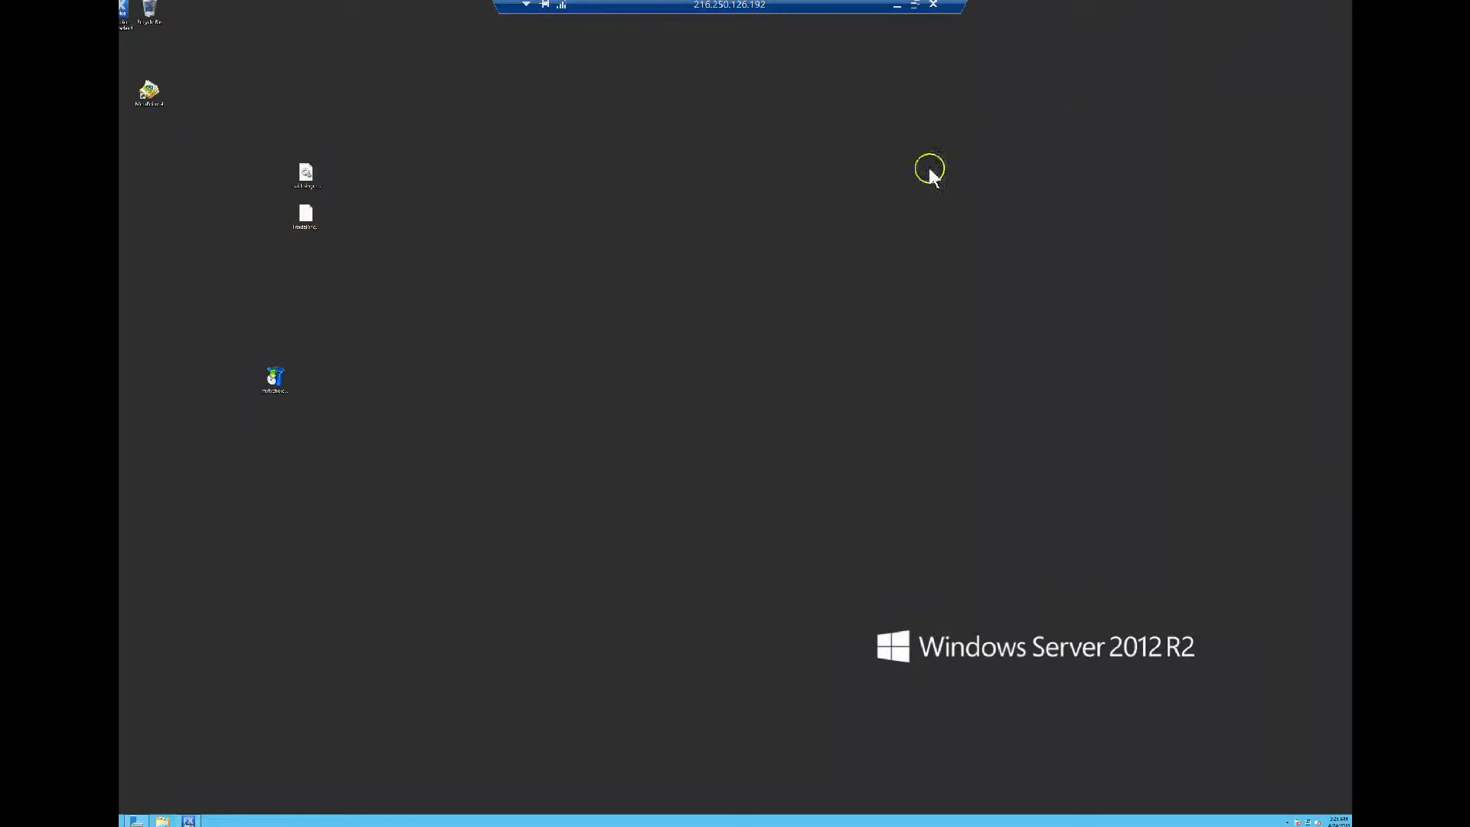
left_click(318, 216)
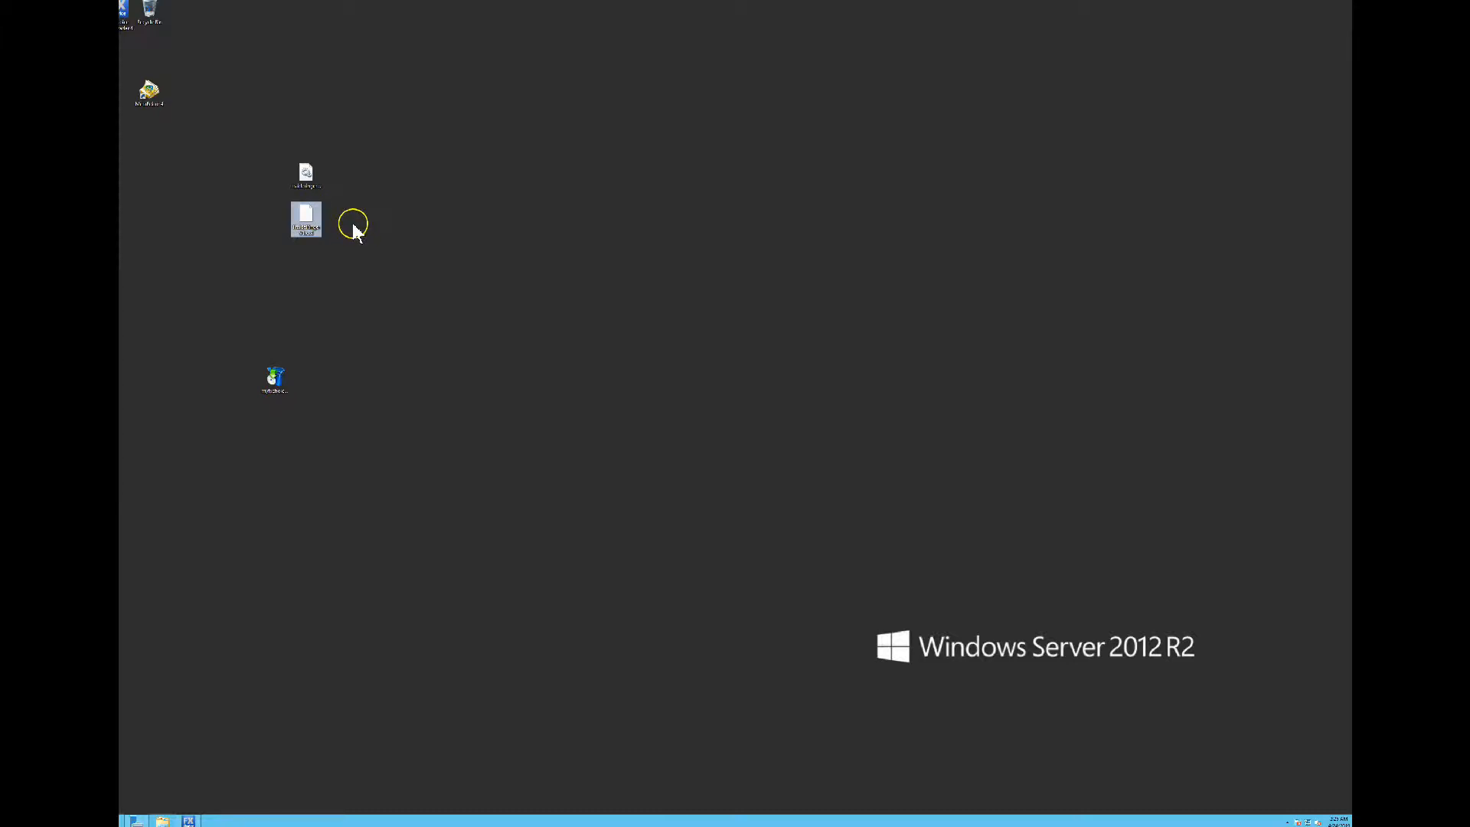
left_click(308, 175)
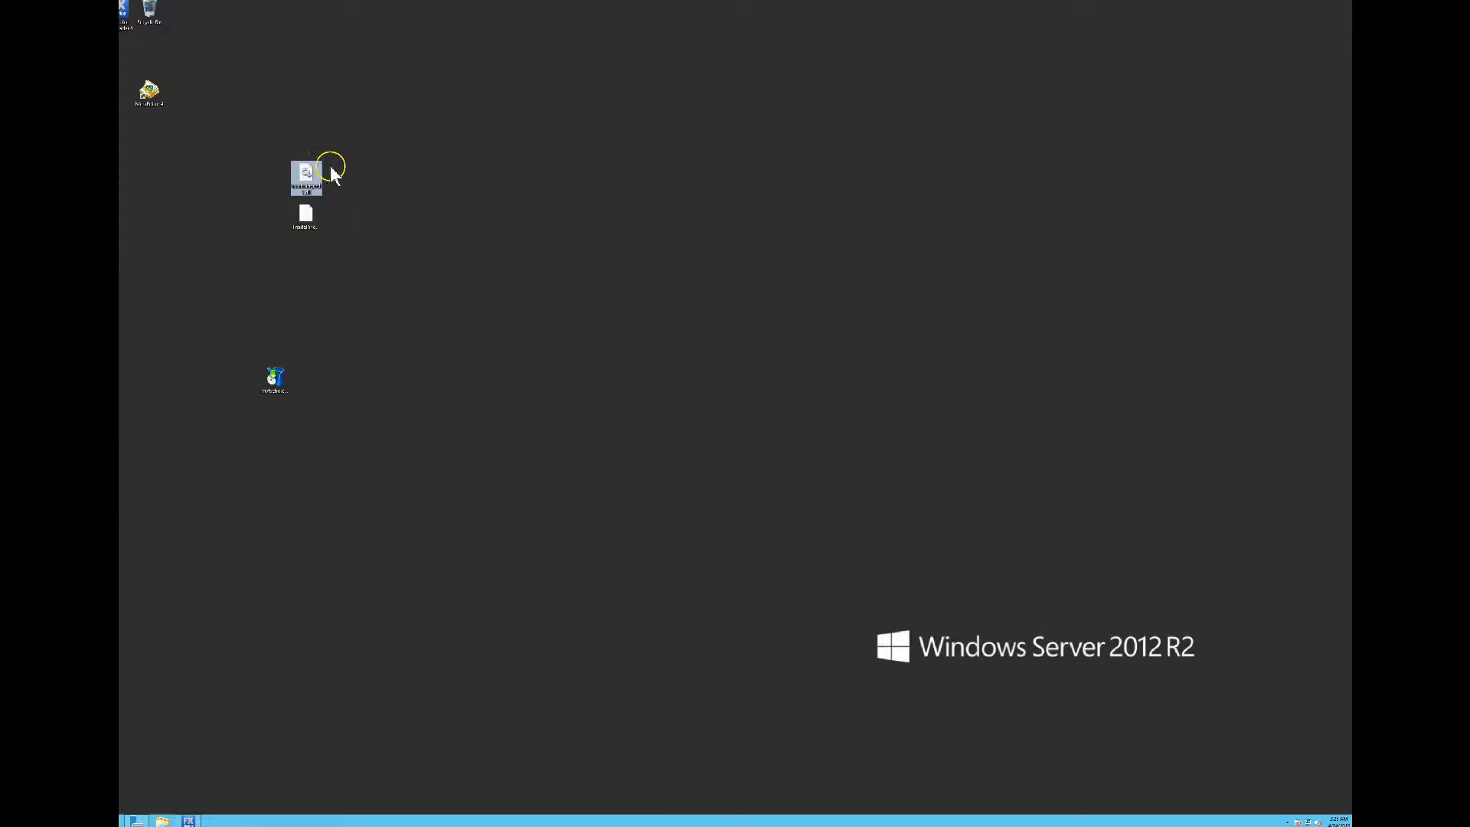
left_click(321, 216)
left_click(316, 218)
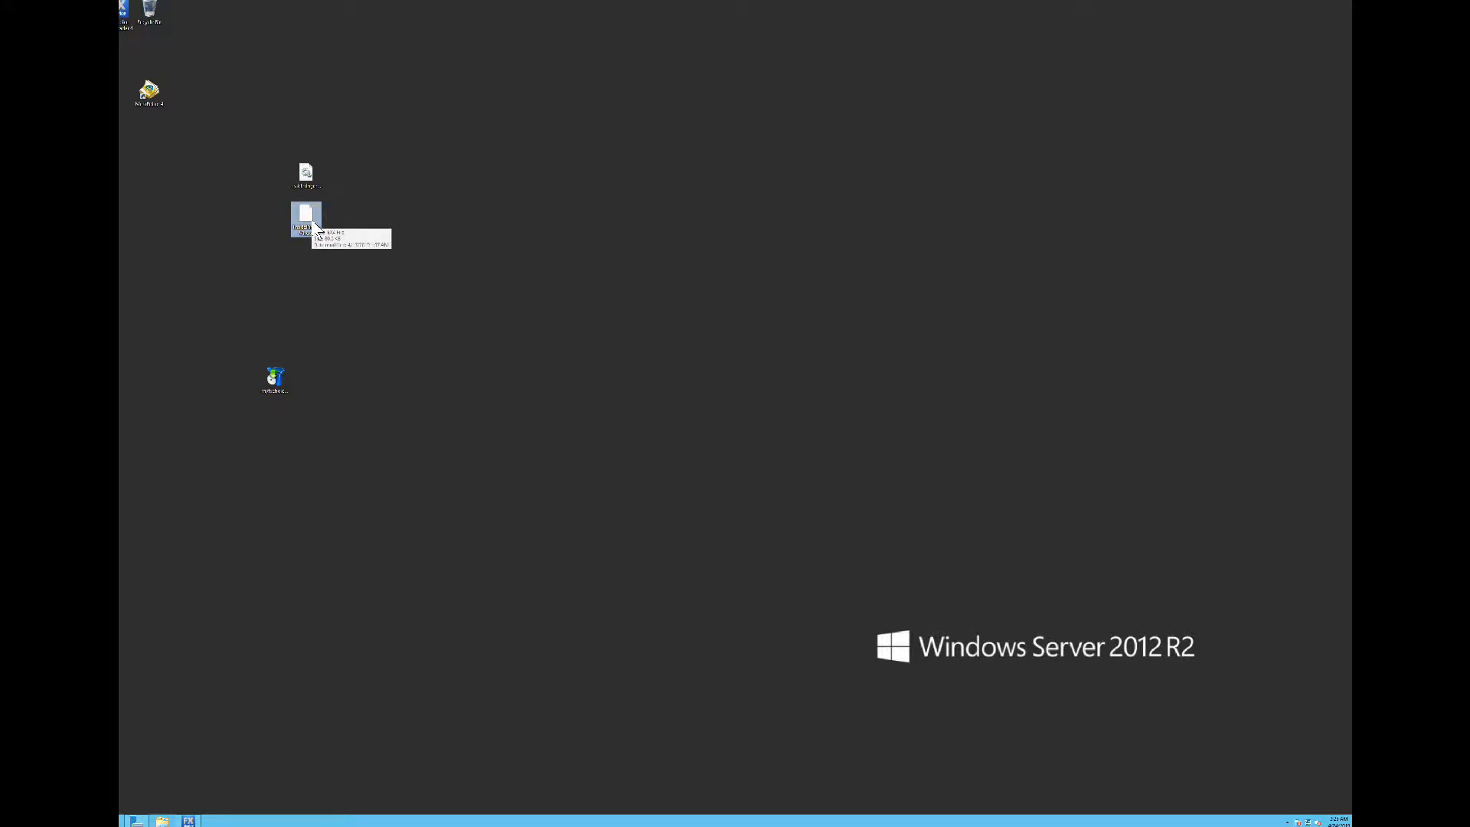
right_click(314, 223)
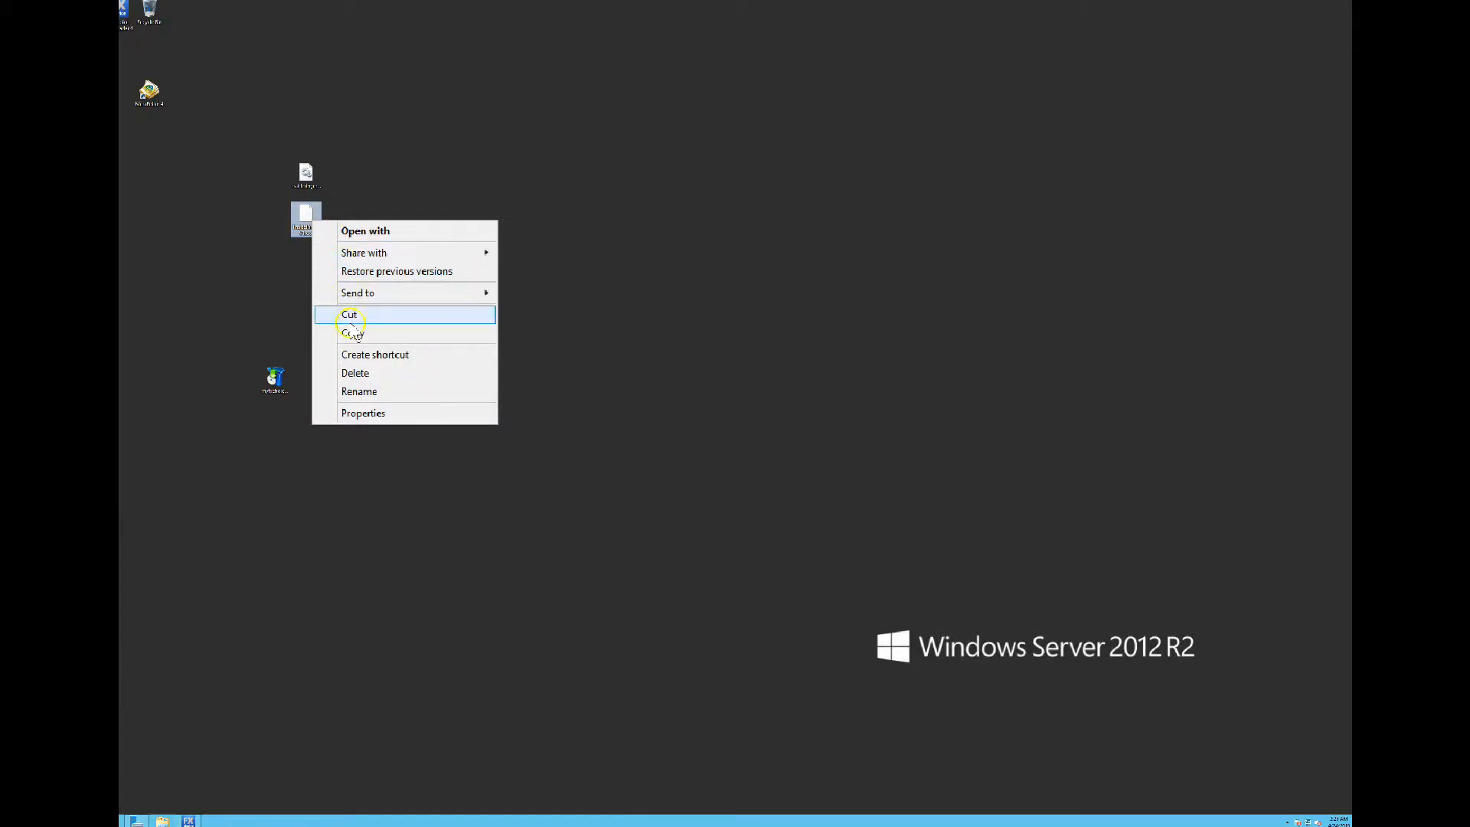
left_click(352, 332)
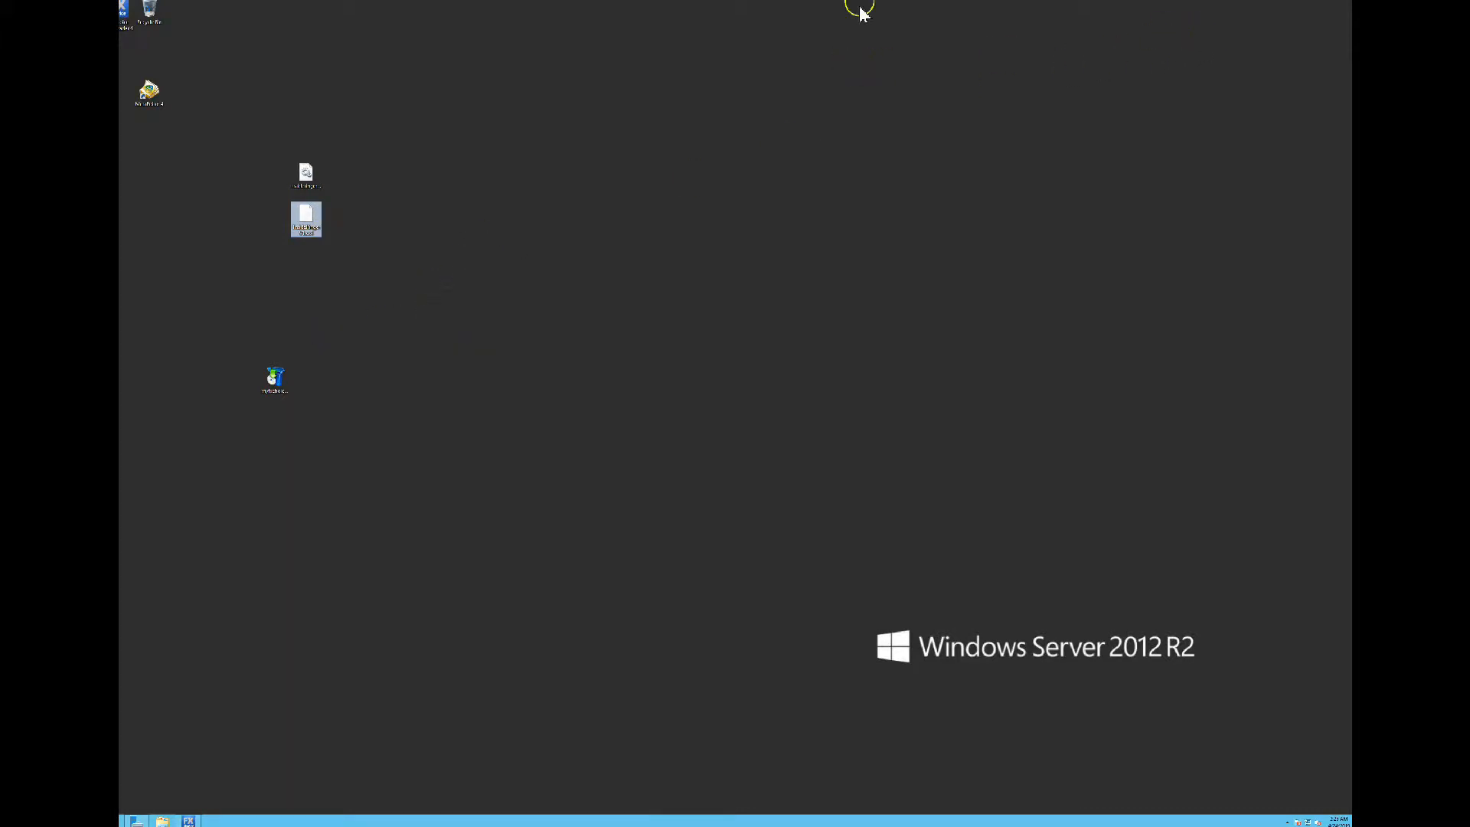
Restore the remote session to a window on the right half beside the setup guide
mouse_move(888, 1)
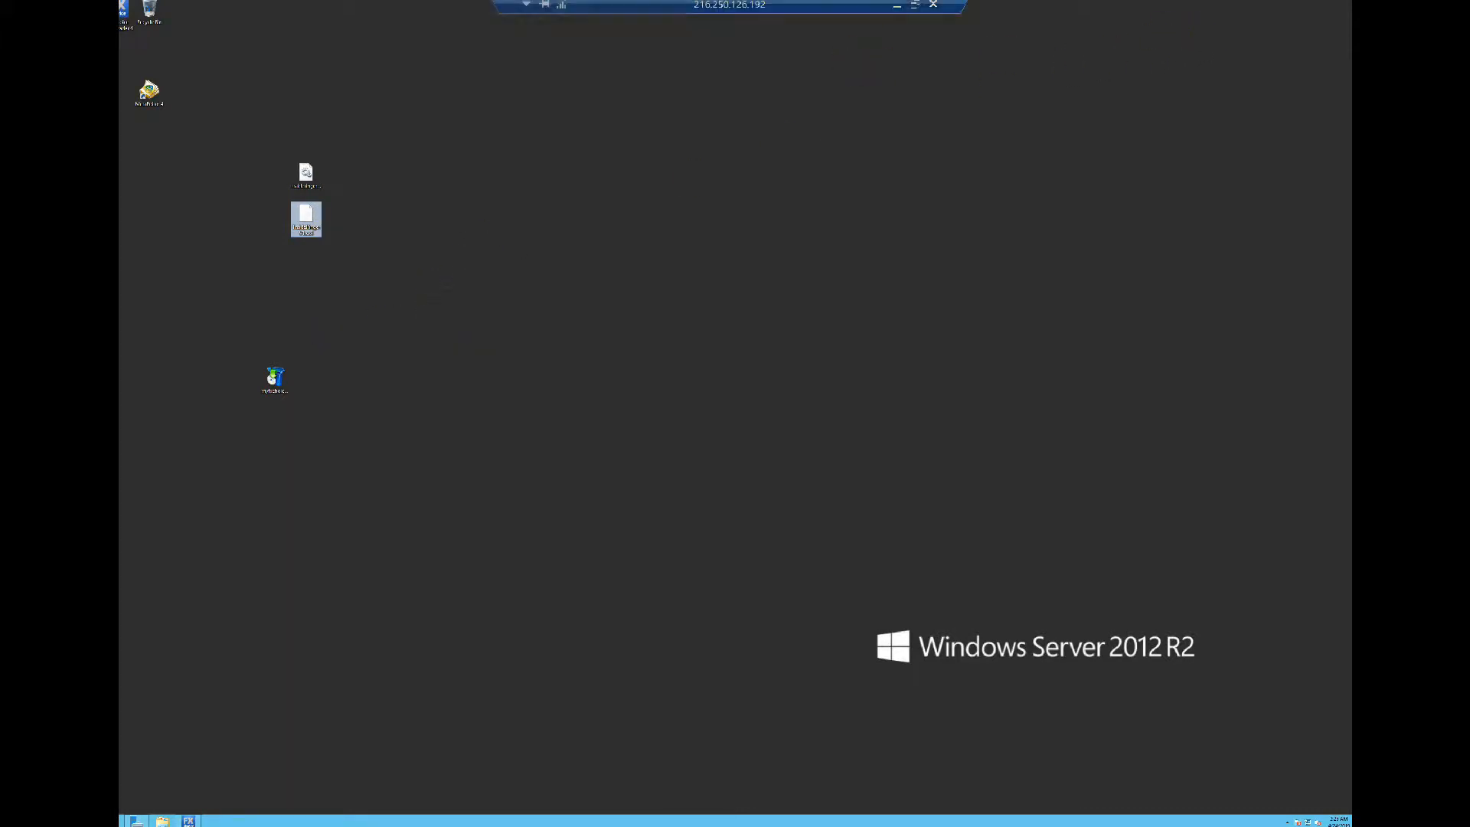
left_click(916, 7)
left_click_drag(885, 216, 1349, 322)
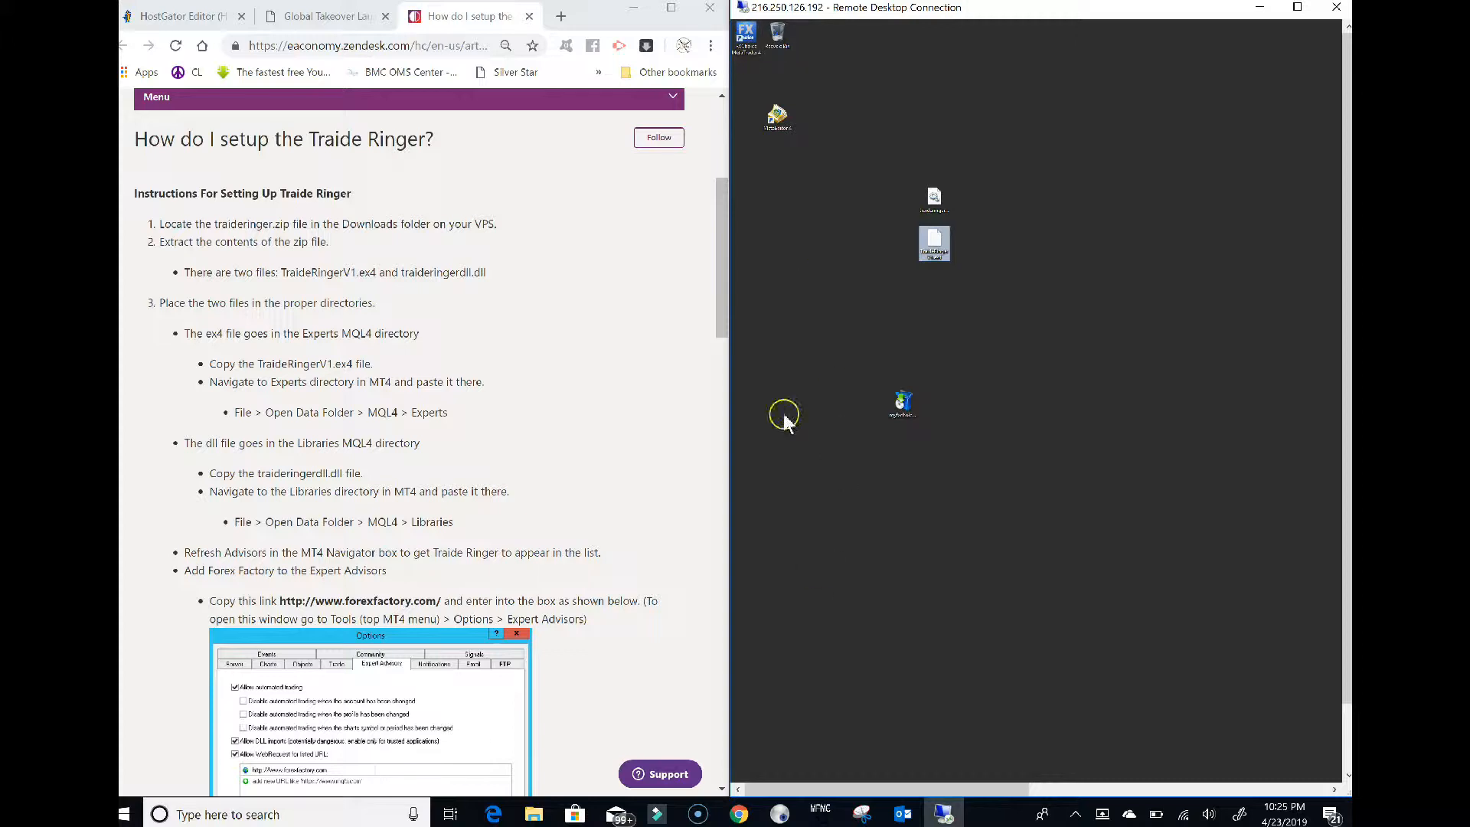
Open MetaTrader 4's data folder and go to MQL4 > Experts
left_click(747, 44)
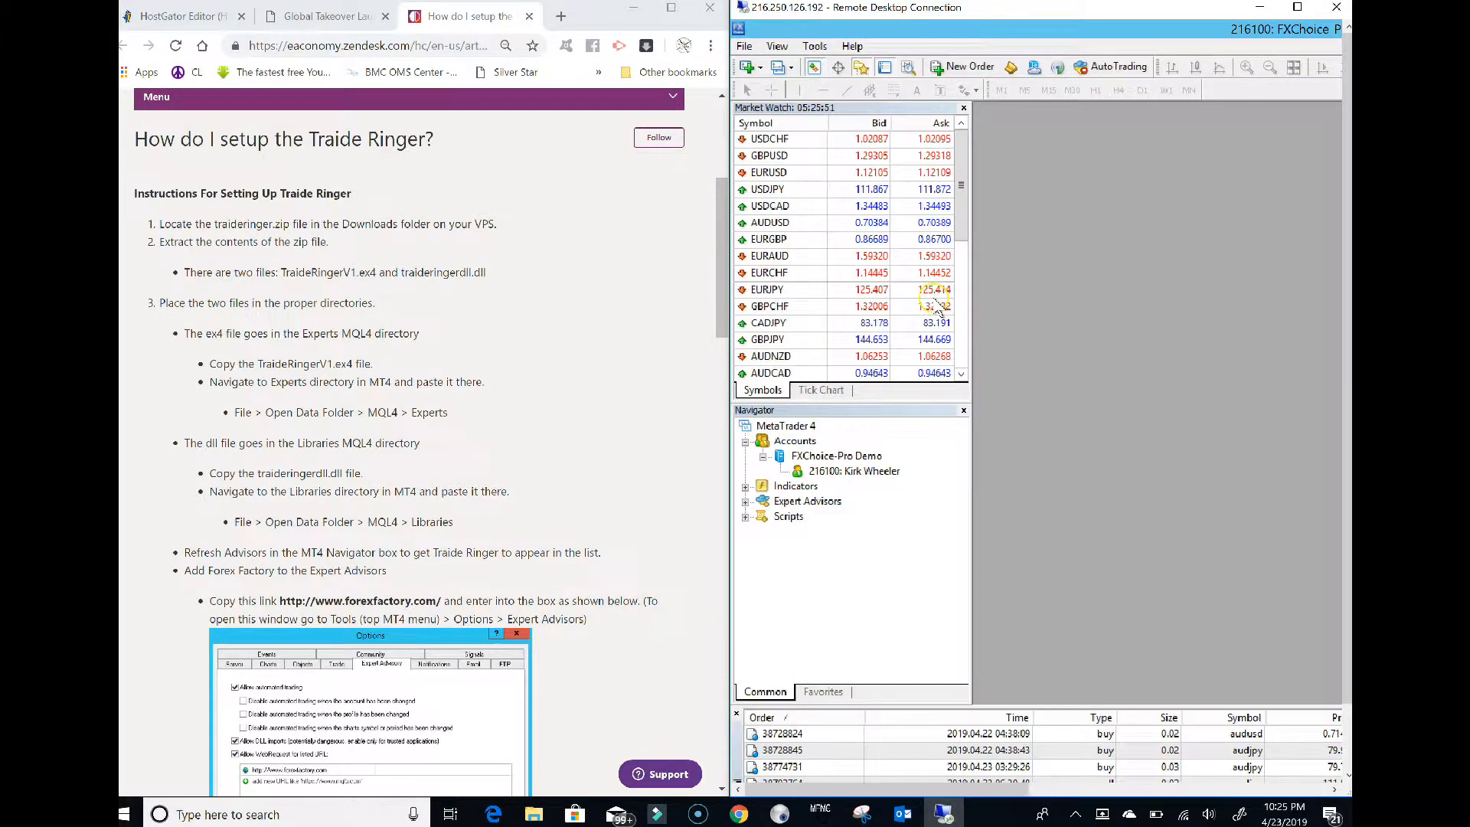
left_click(744, 46)
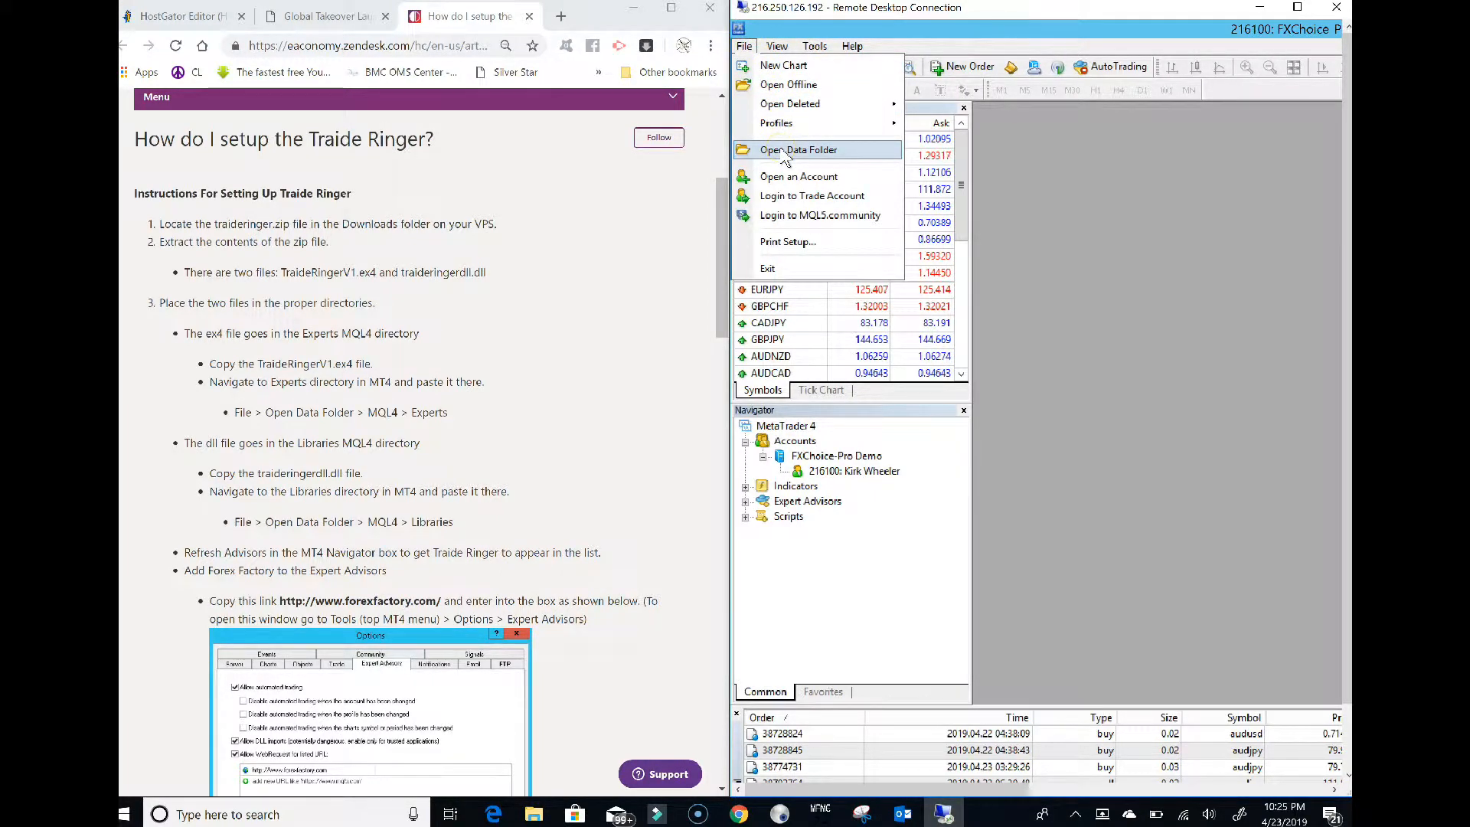
left_click(806, 159)
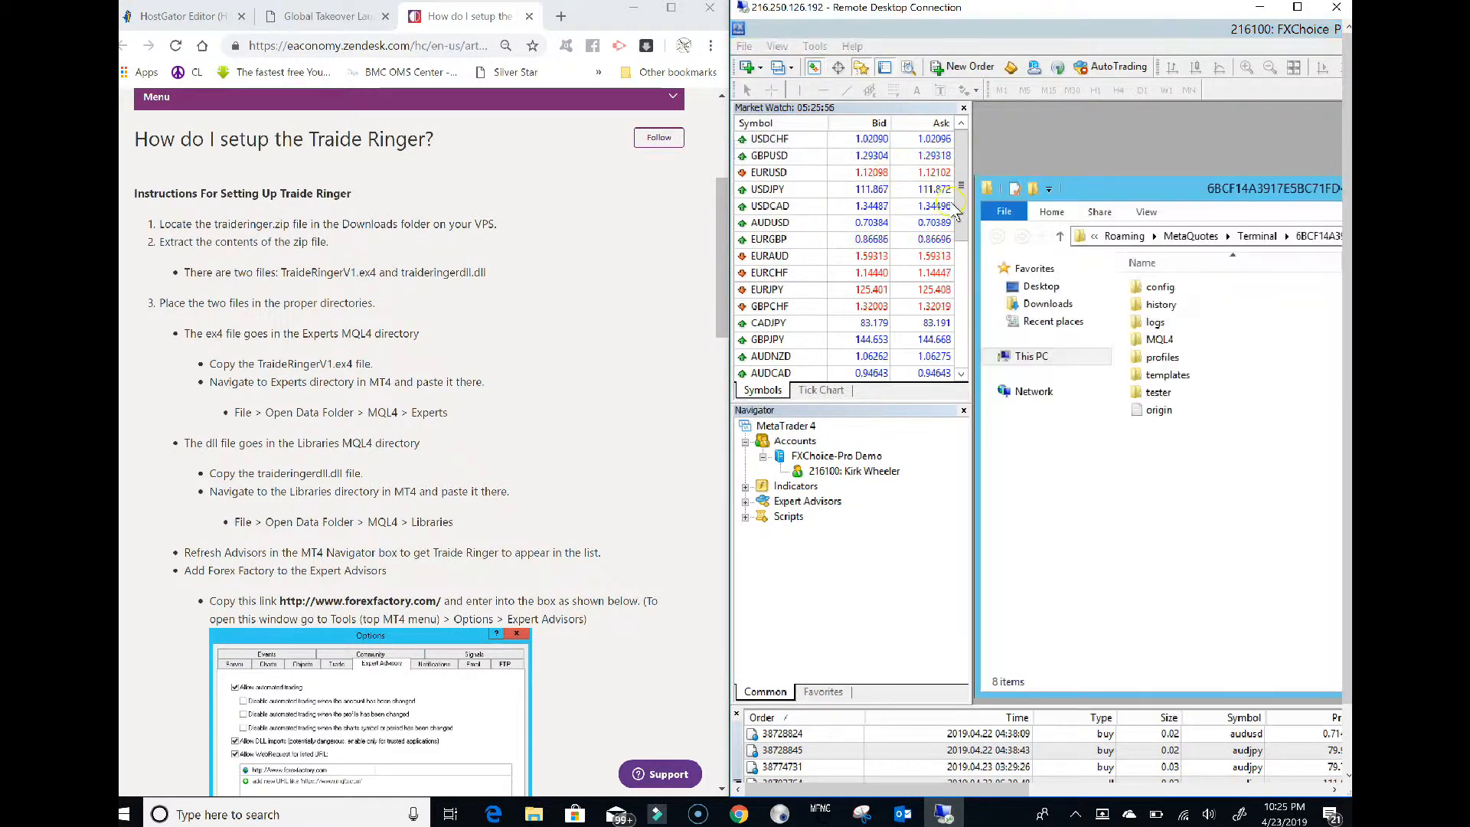
double_click(1146, 341)
left_click(1154, 289)
double_click(1153, 288)
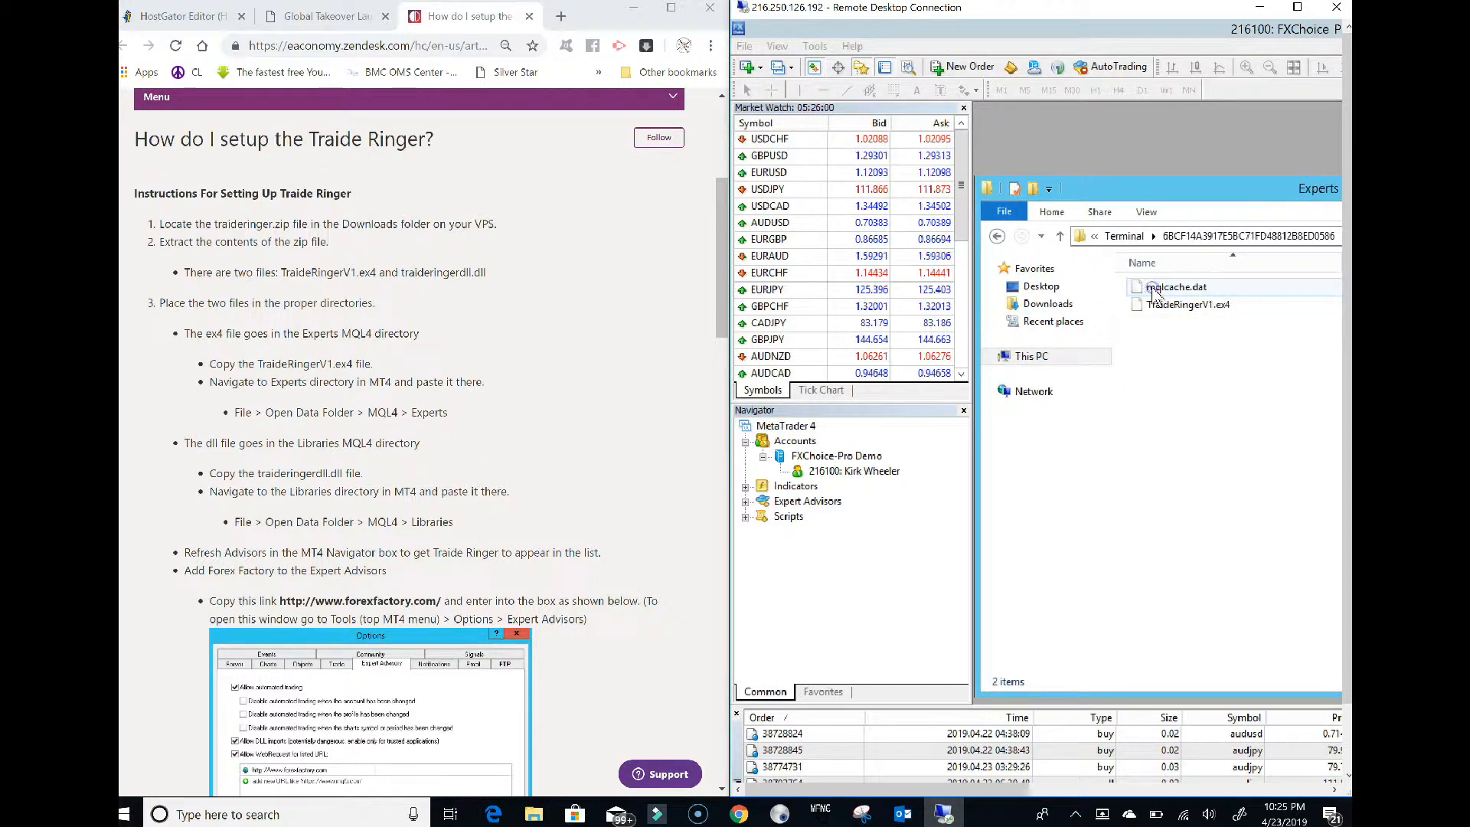
Paste TraideRingerV1.ex4 into the Experts folder, then close the folder window
right_click(1178, 358)
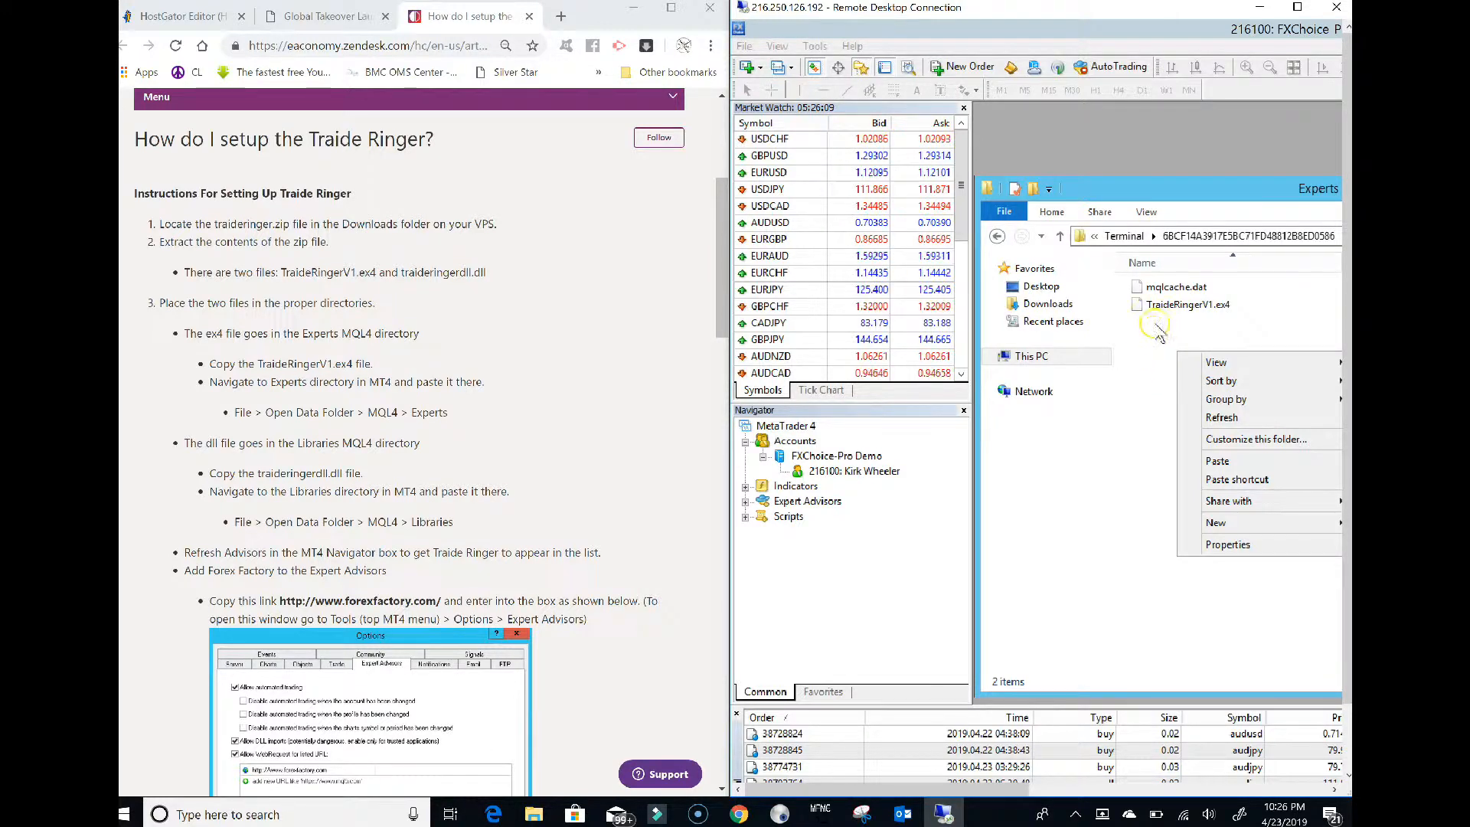
left_click_drag(1149, 356, 1176, 281)
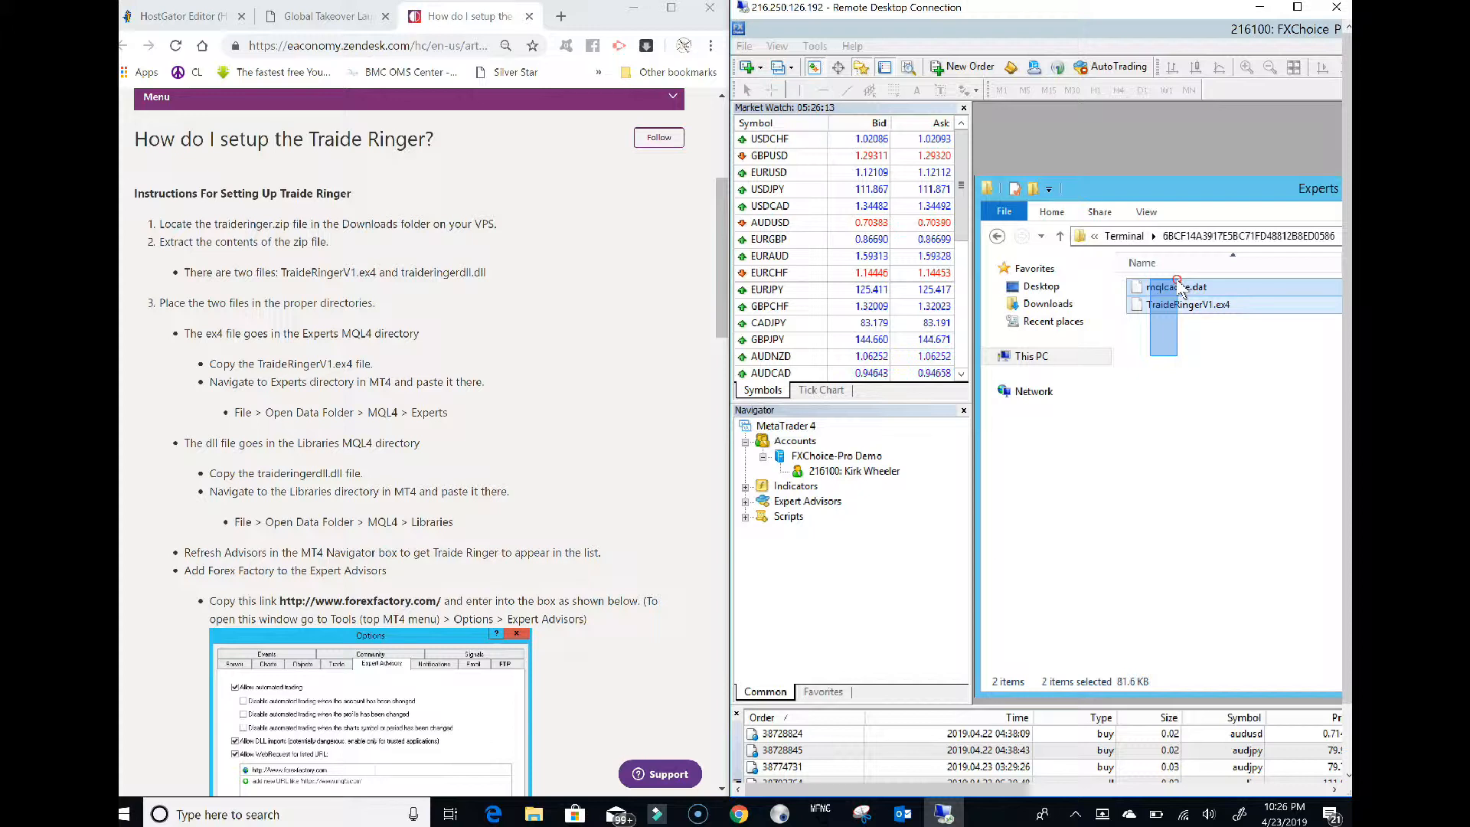
right_click(1177, 282)
left_click(1138, 366)
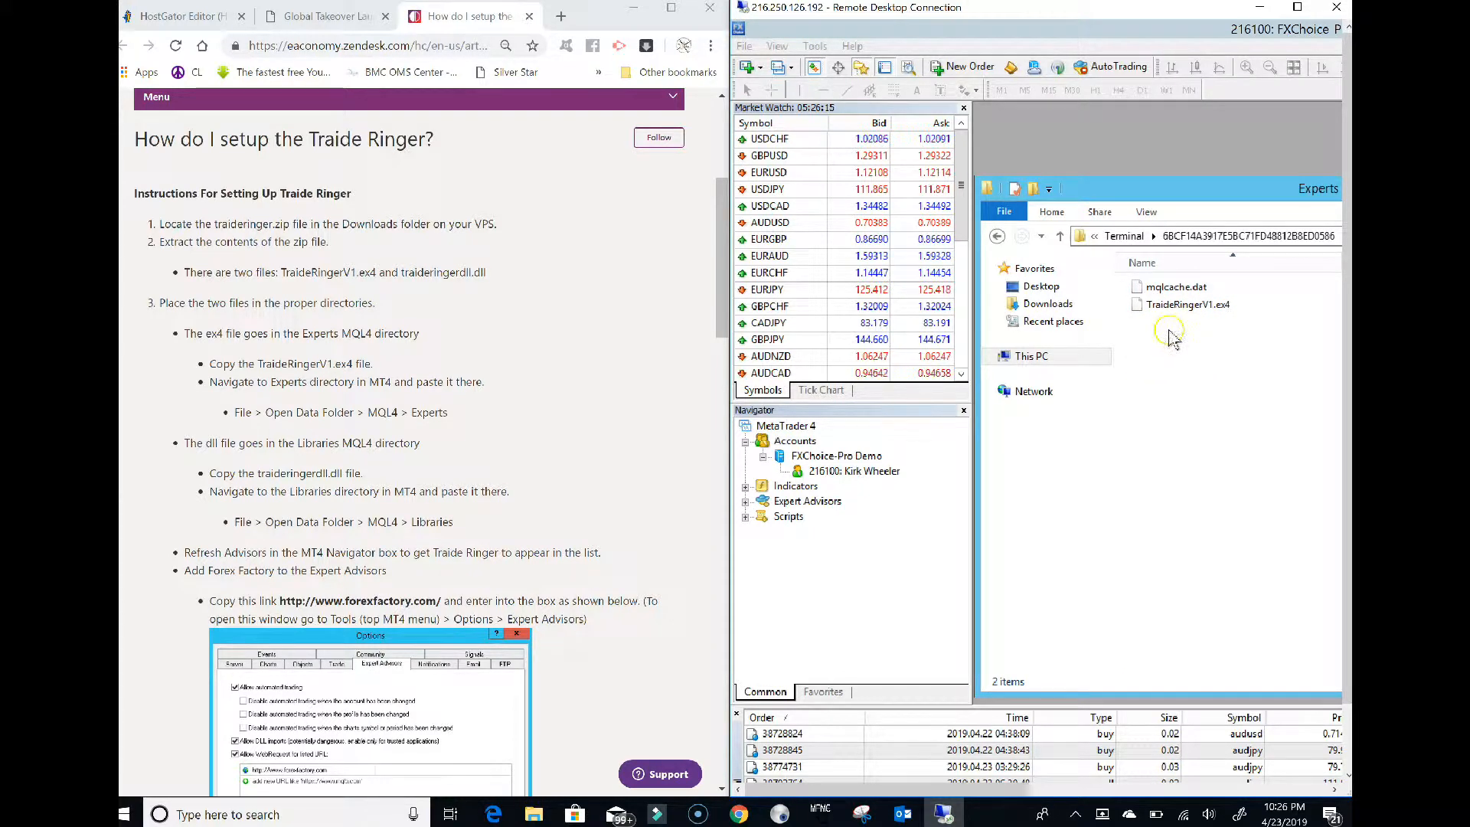
right_click(1167, 340)
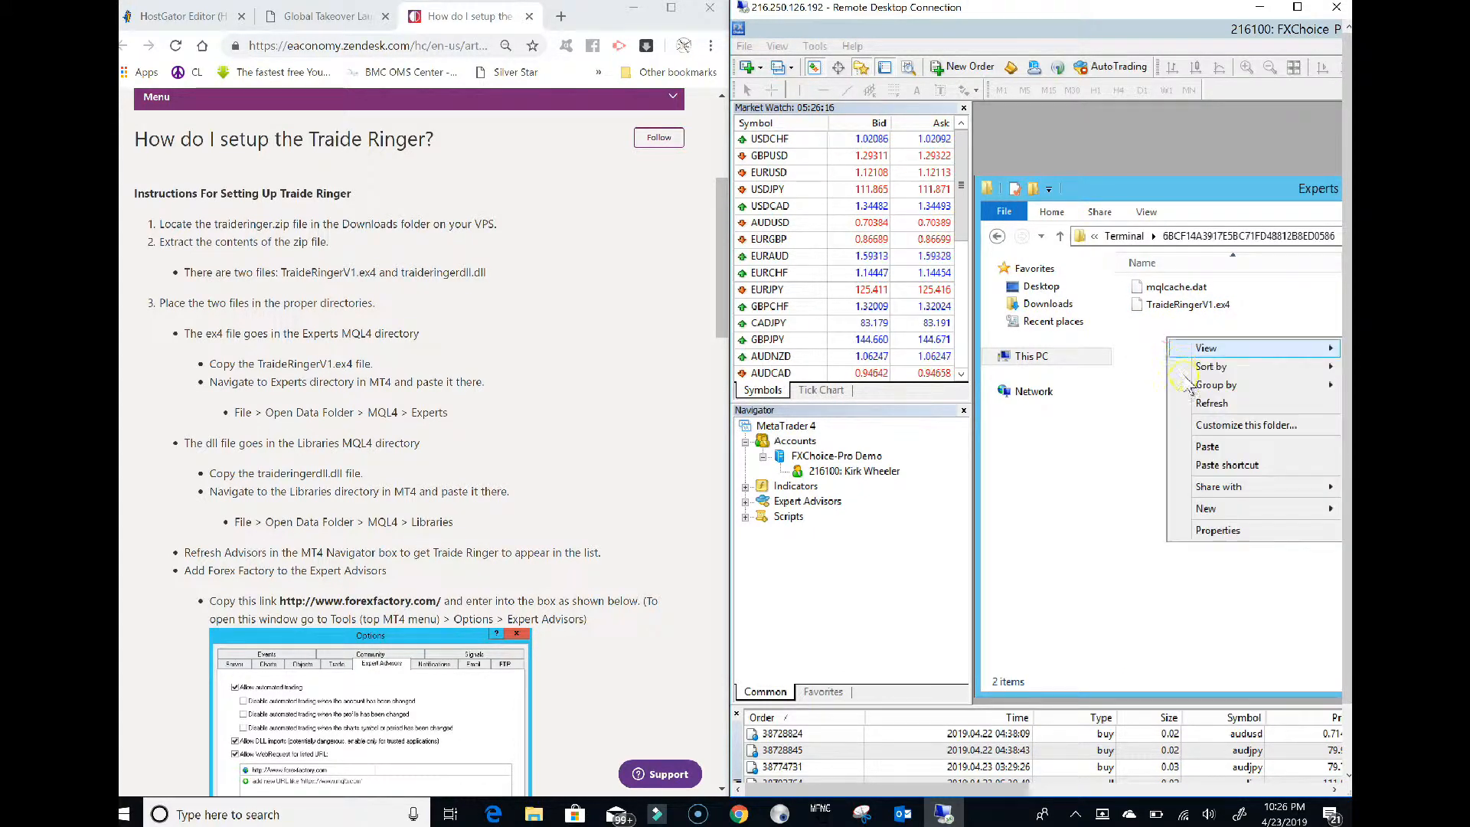
left_click(1158, 324)
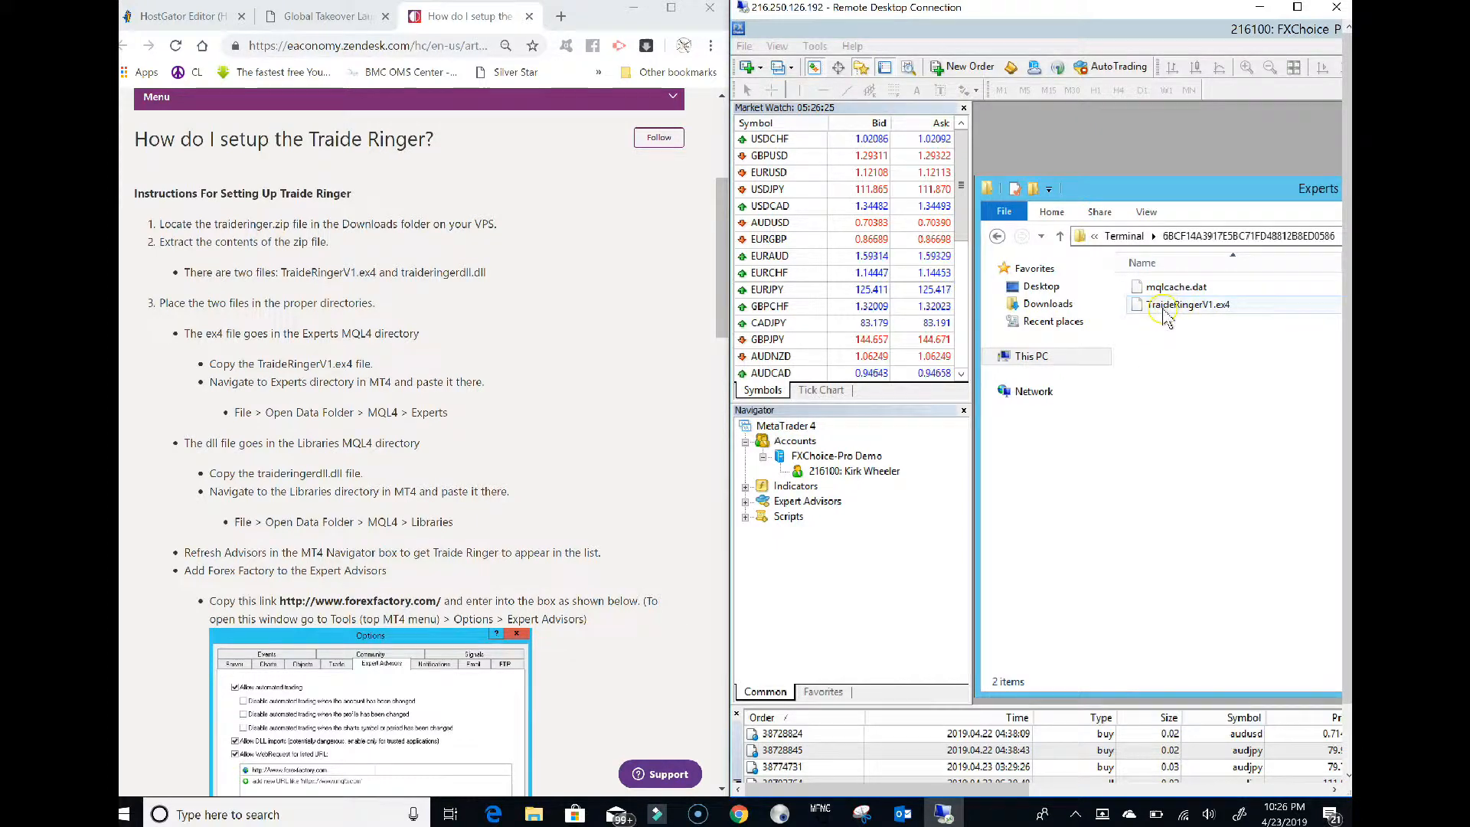
left_click_drag(1183, 192, 1061, 217)
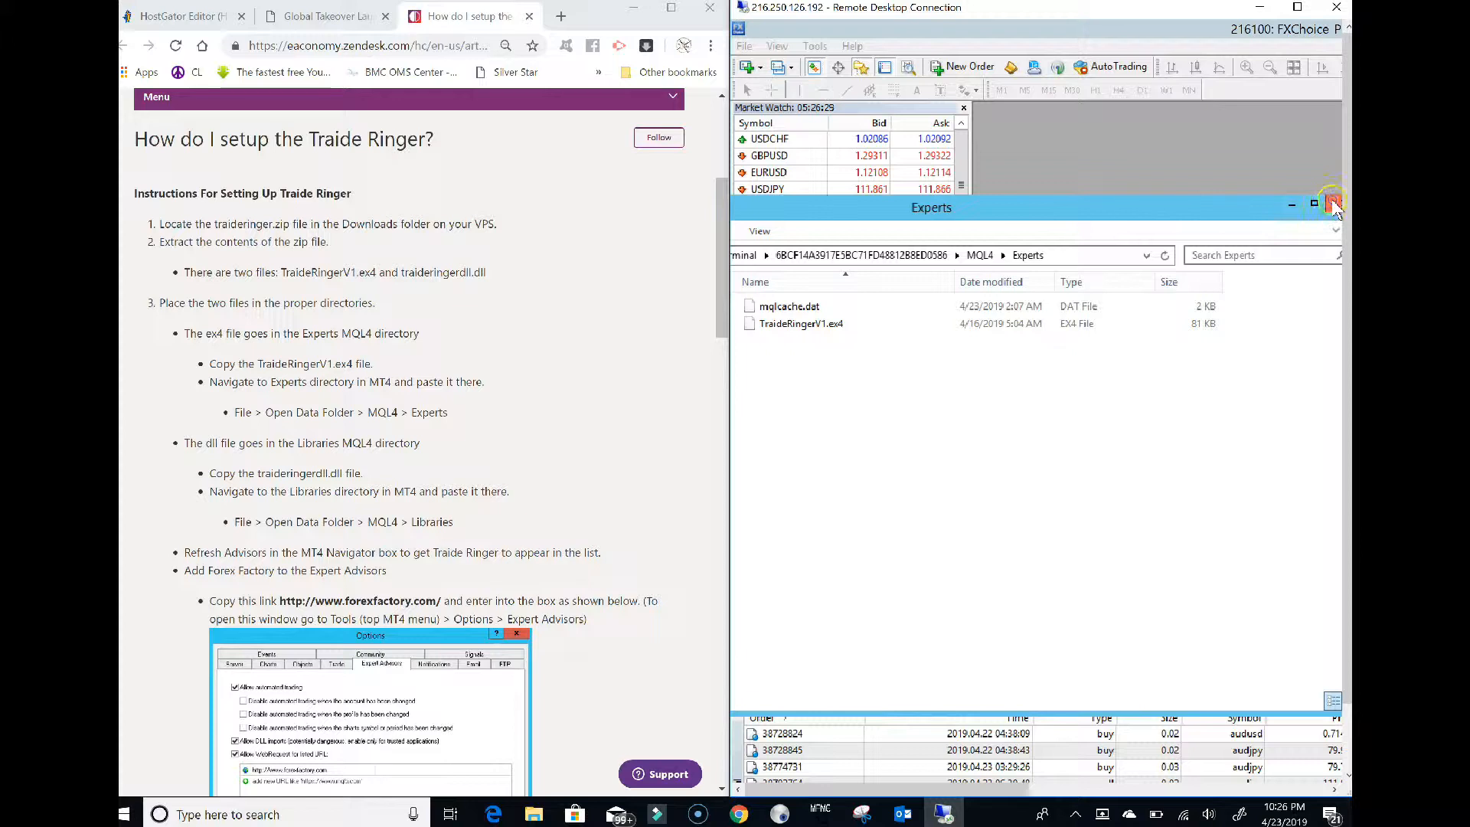
left_click(1332, 205)
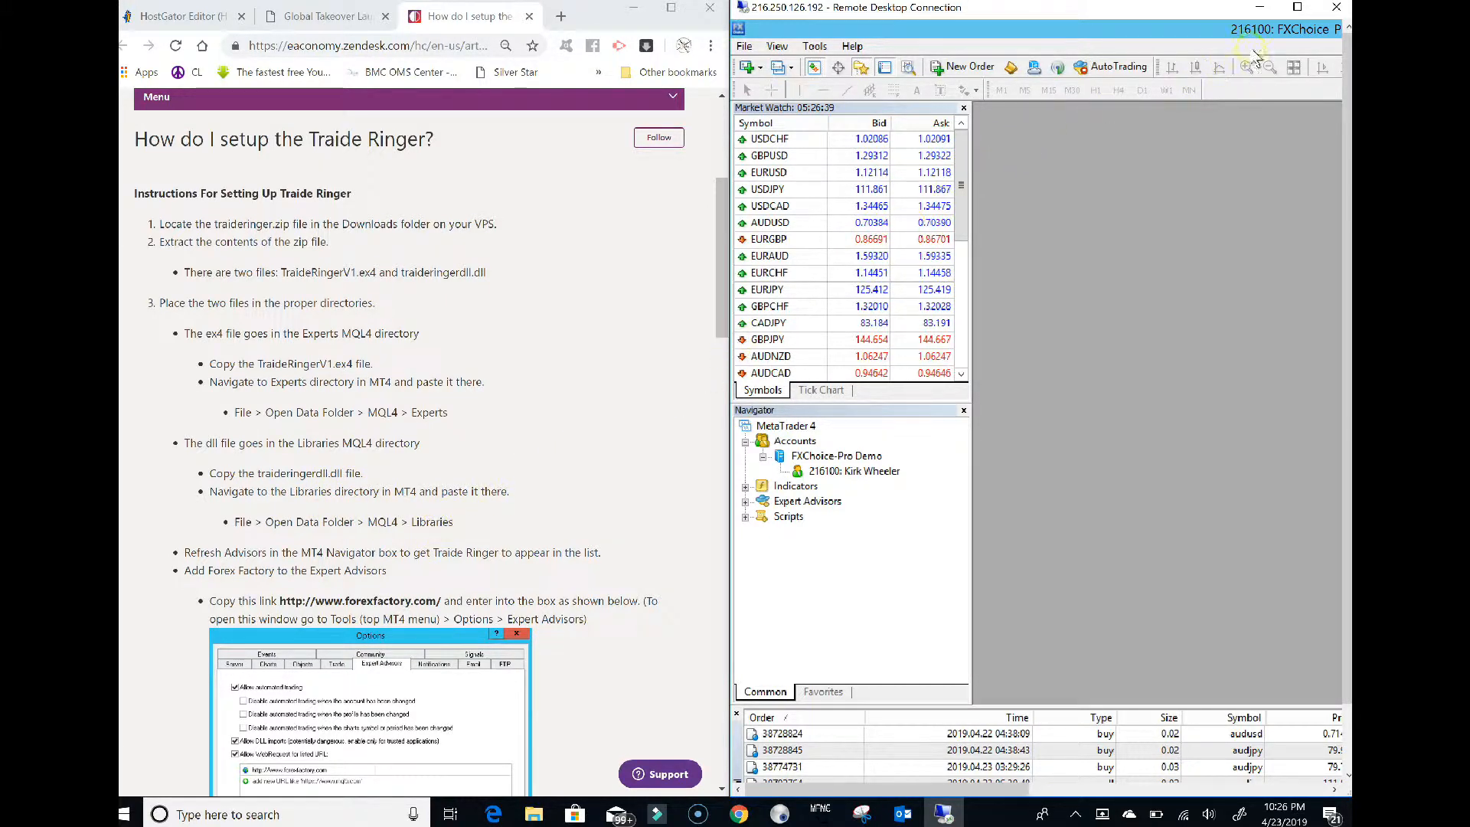
Maximize the remote session, minimize MetaTrader, and copy traideringerdll.dll from the server desktop
left_click(1297, 8)
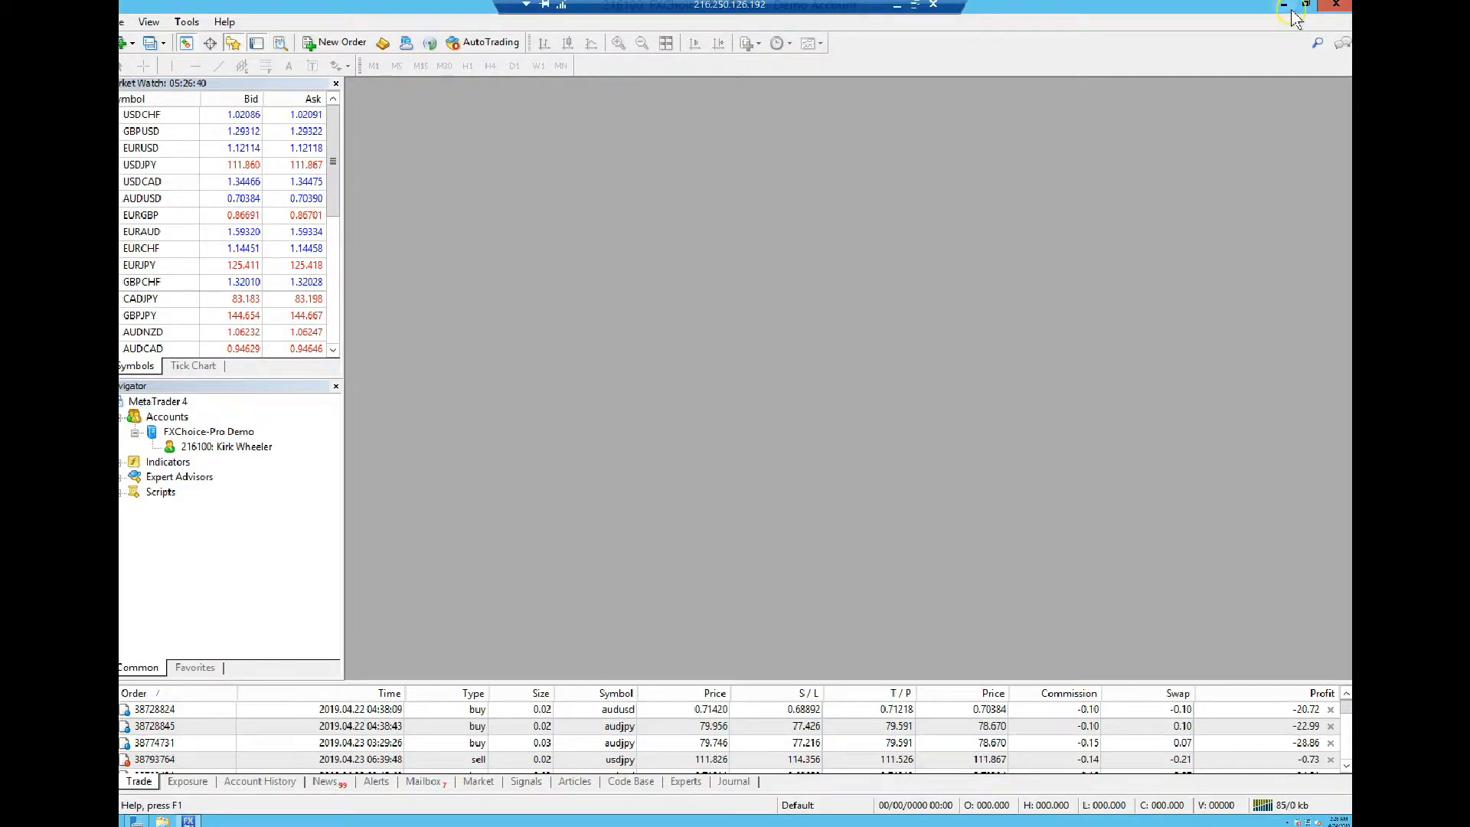
left_click(1283, 5)
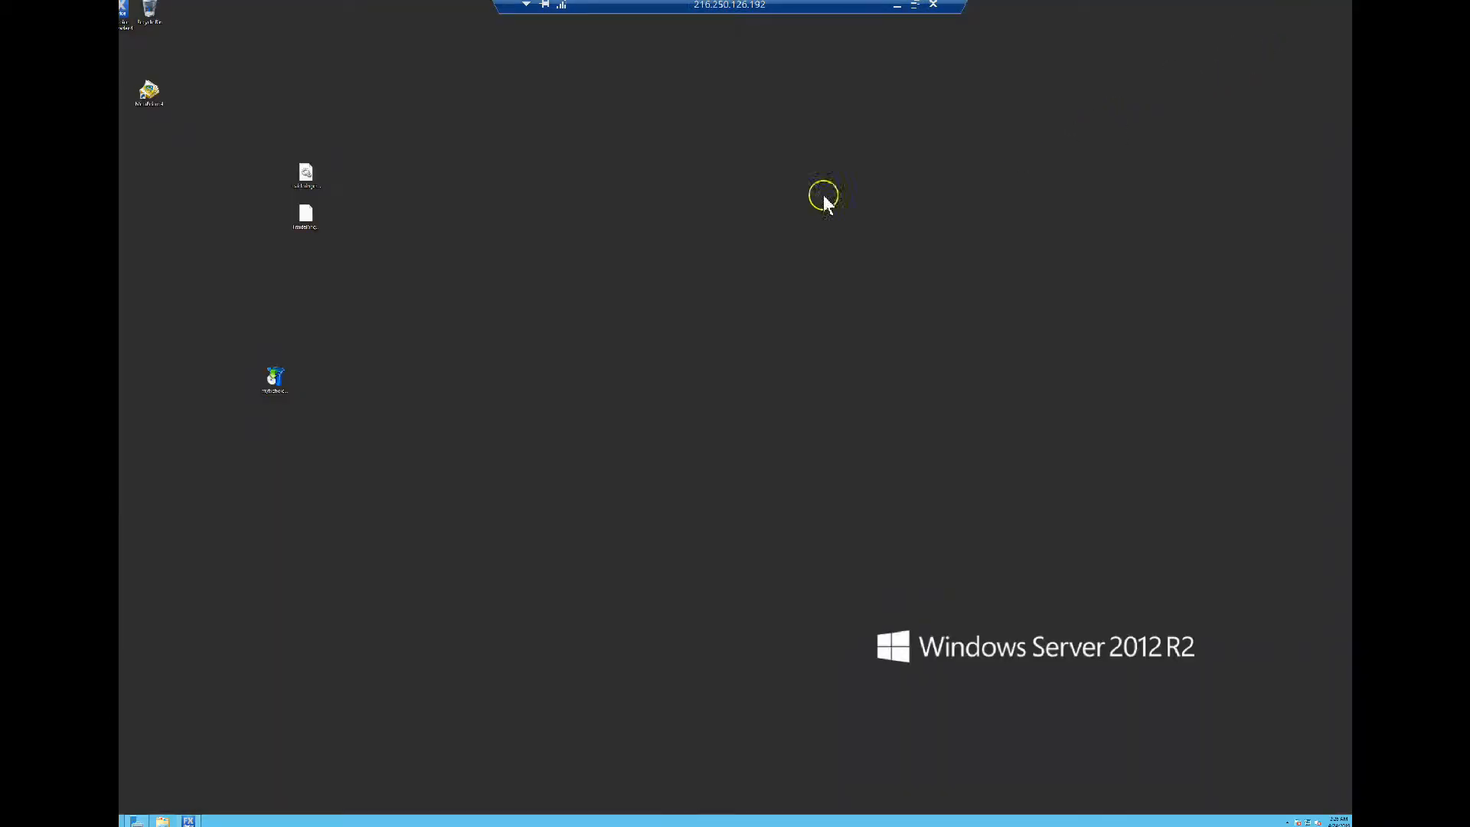
right_click(314, 179)
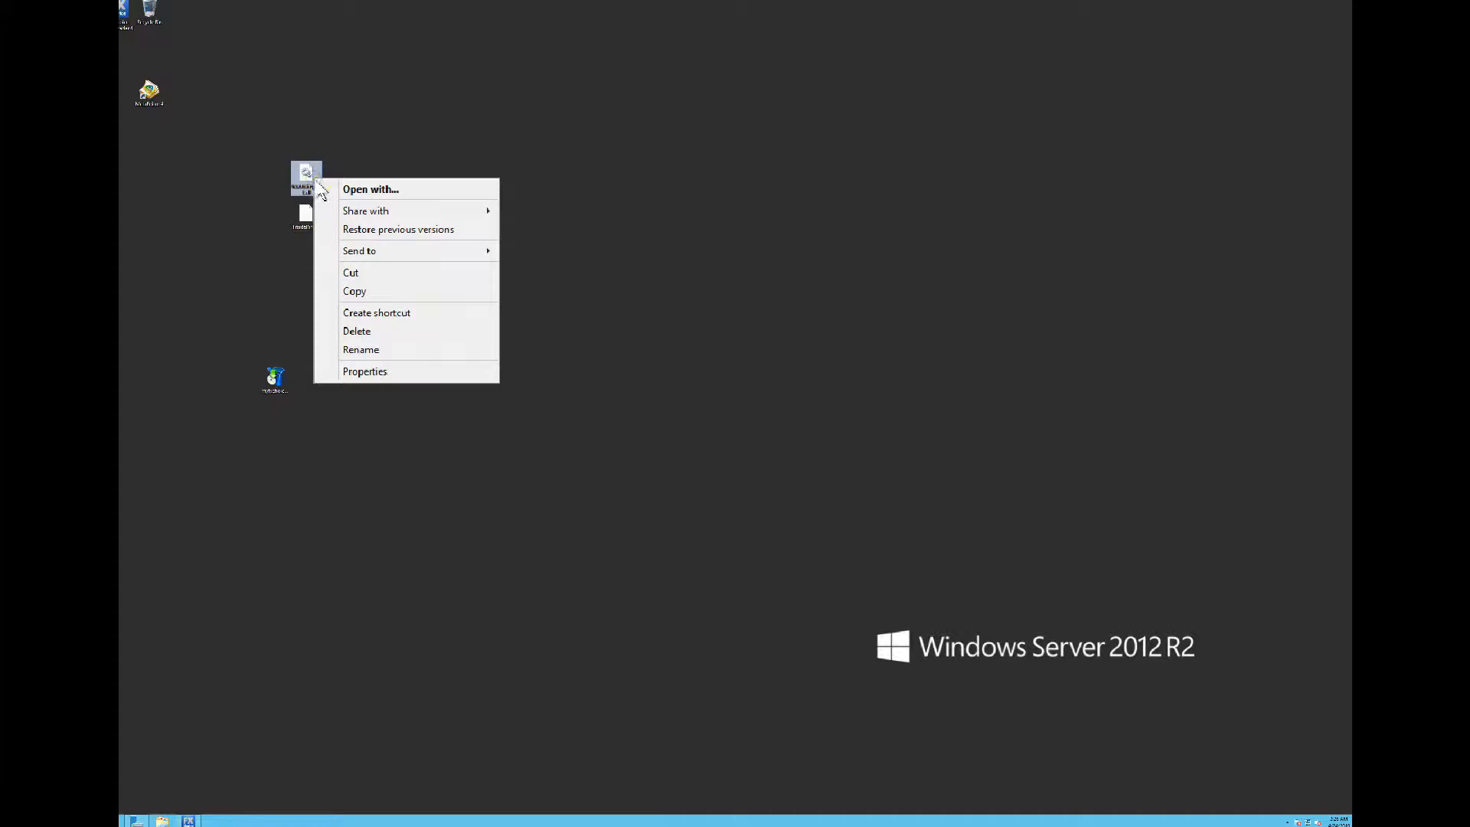
left_click(350, 292)
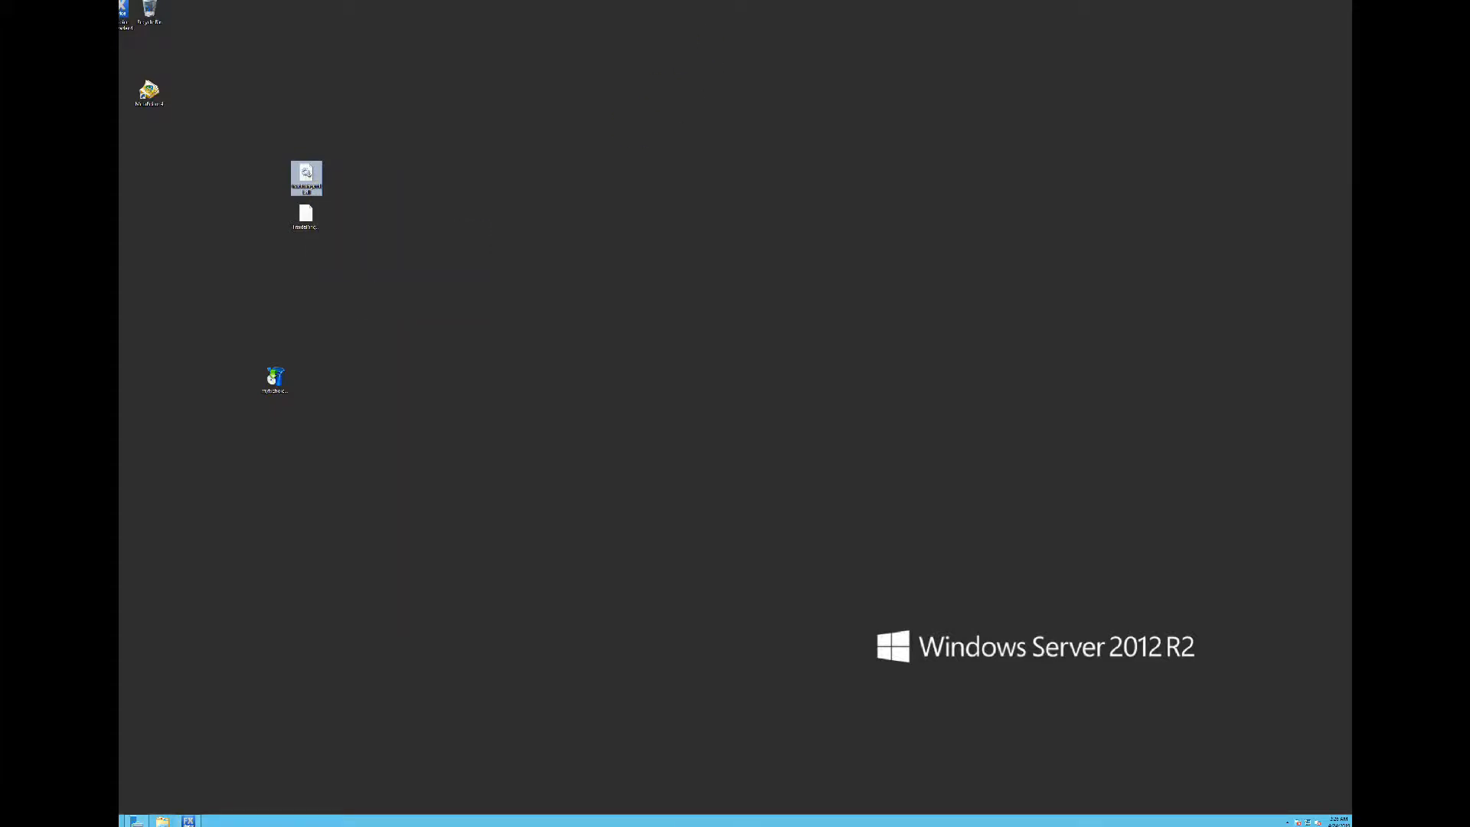
Snap the remote session to the right half, then return it to full screen
left_click(913, 10)
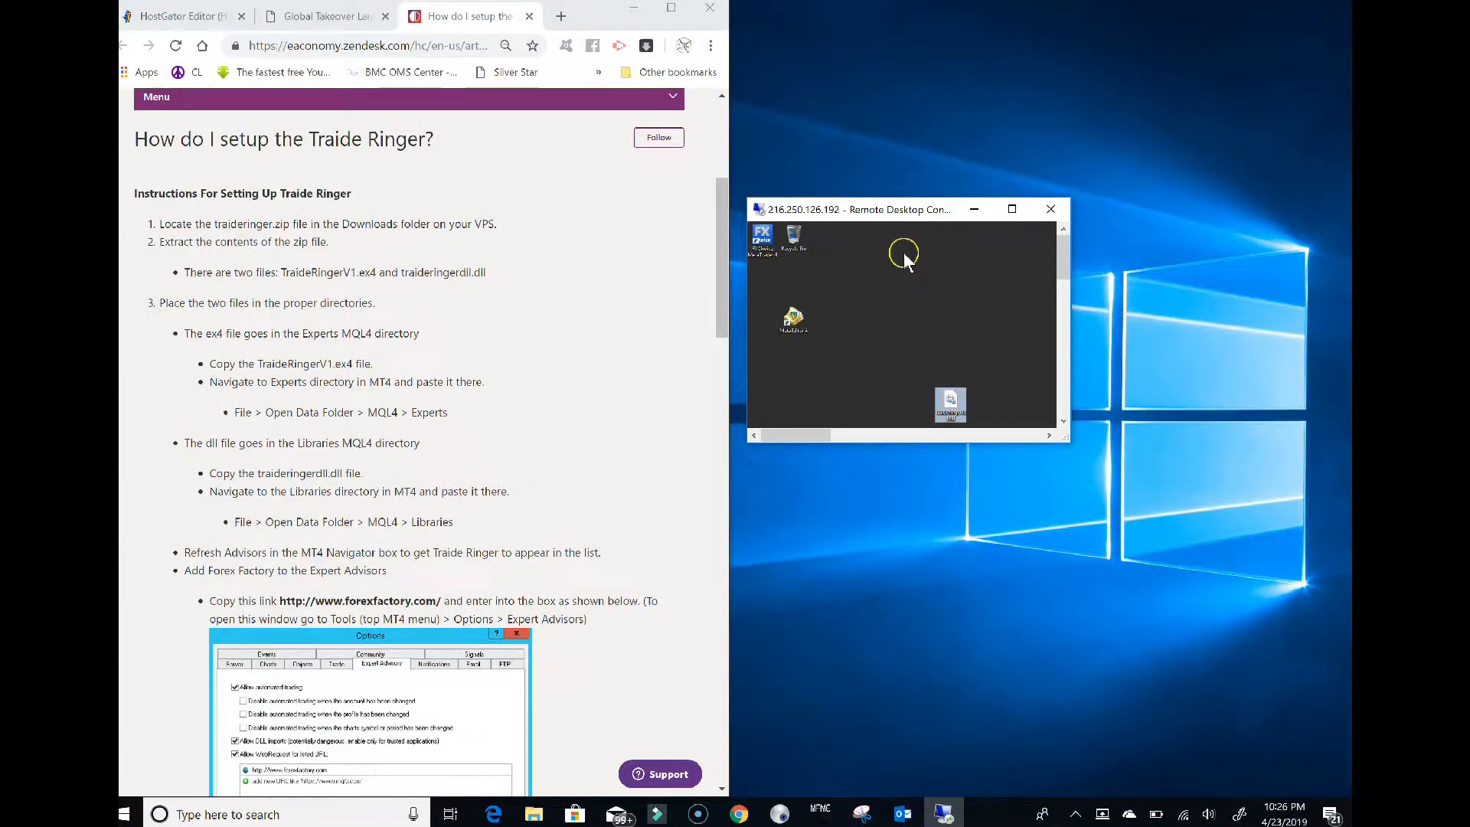
left_click_drag(956, 208, 1341, 255)
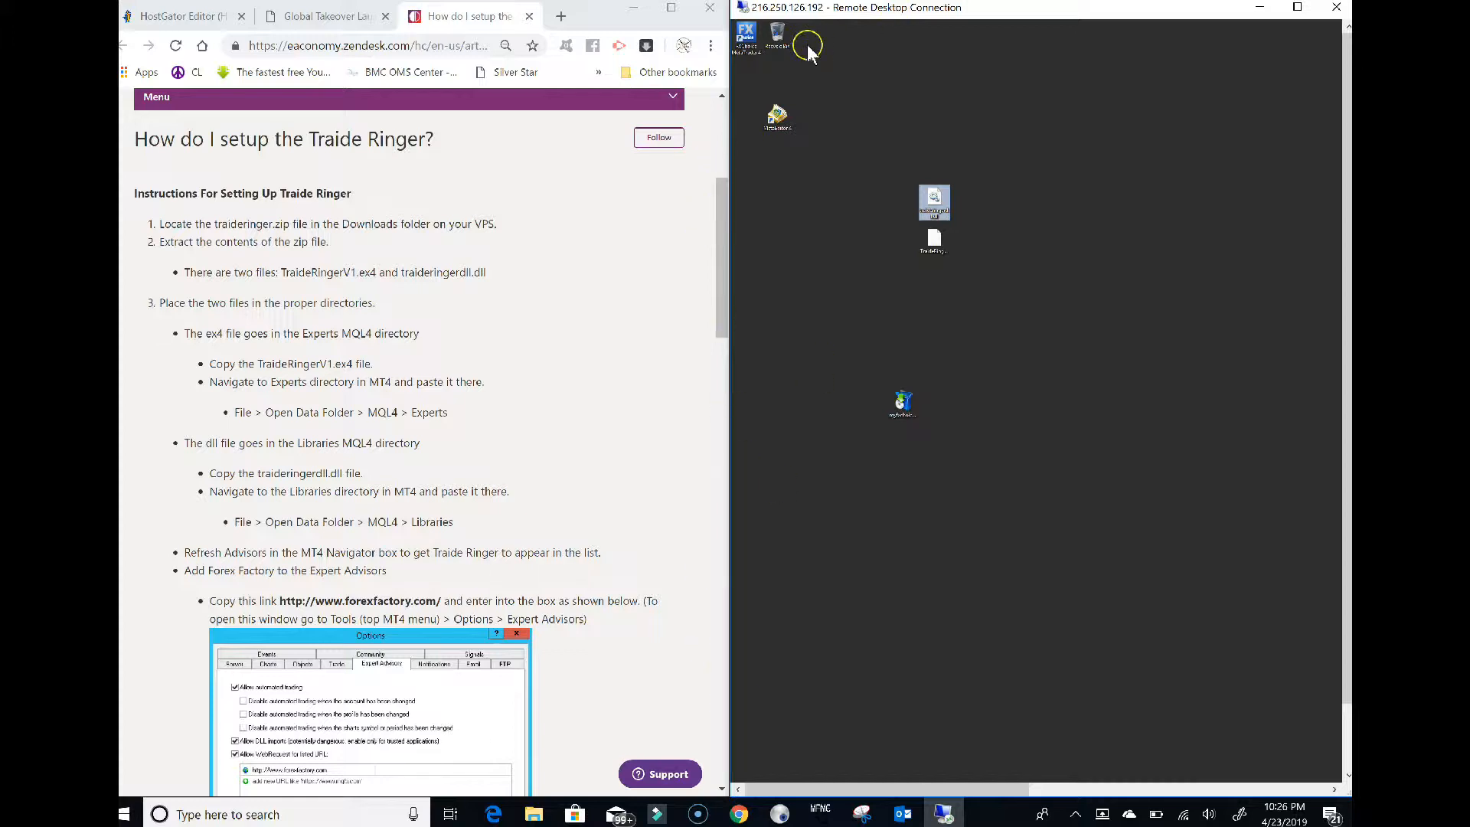
left_click(1297, 7)
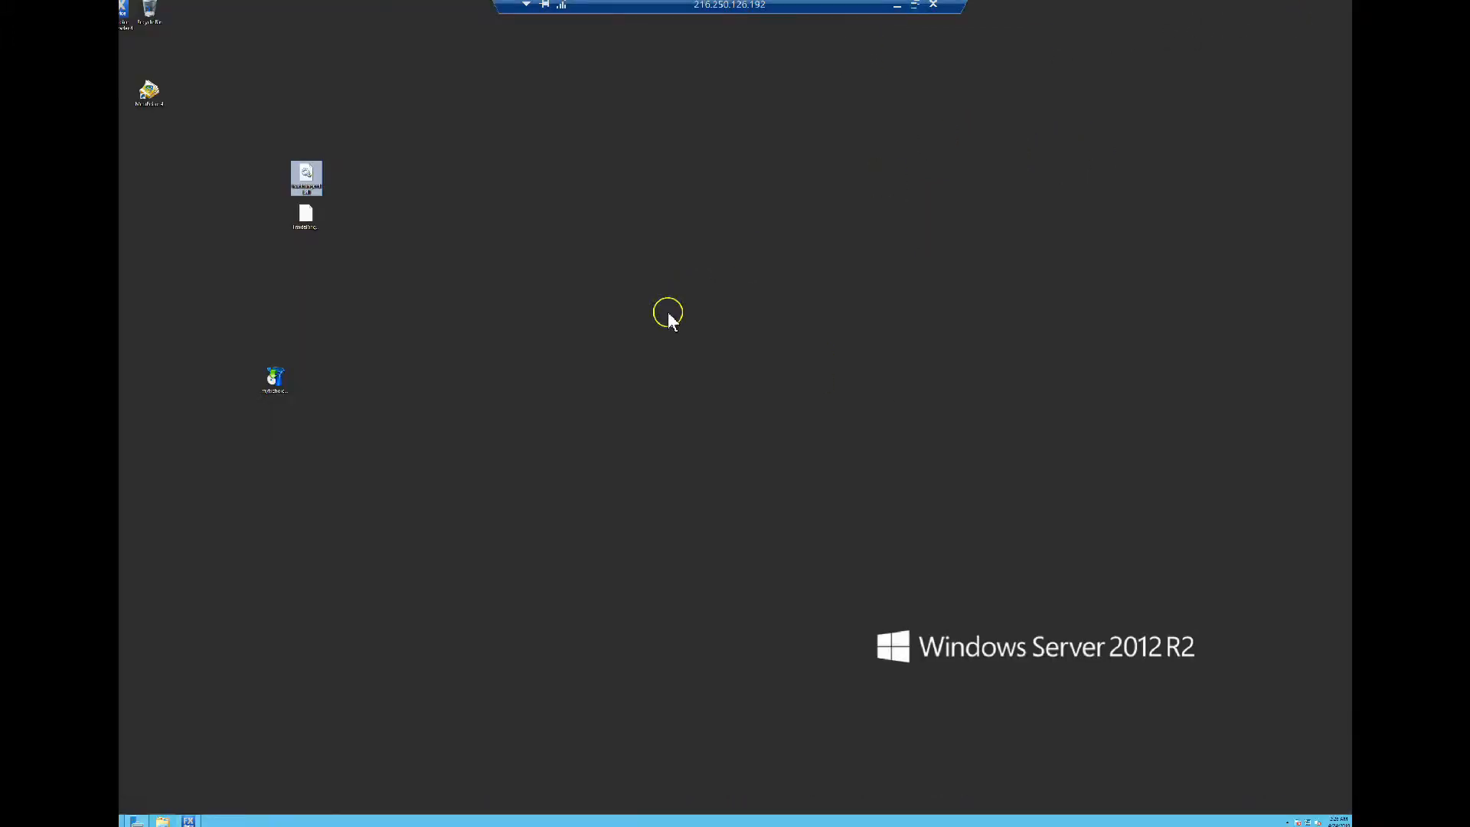
Bring MetaTrader 4 forward and open its data folder's MQL4 > Libraries folder
left_click(189, 821)
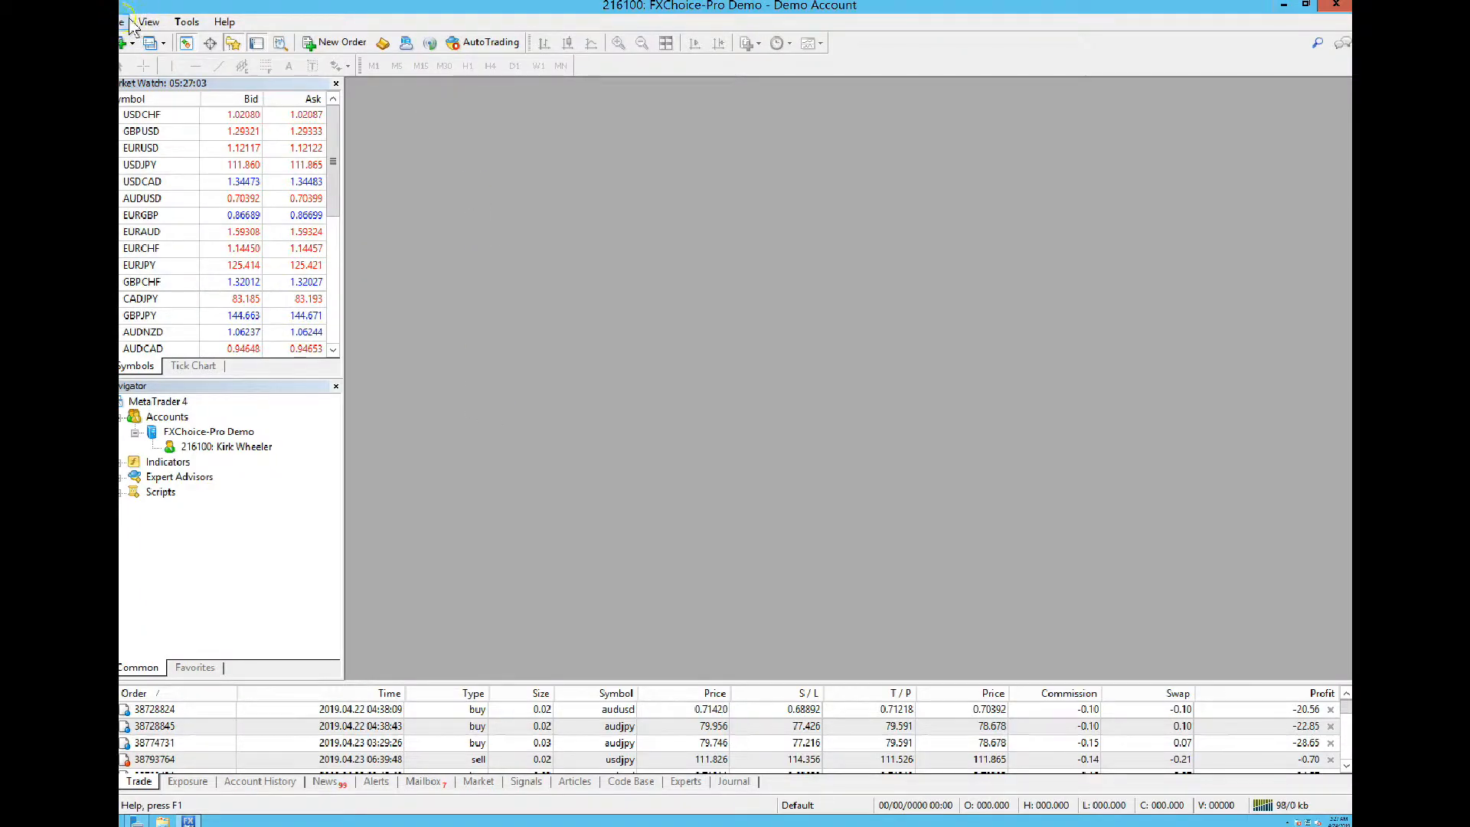
left_click(130, 23)
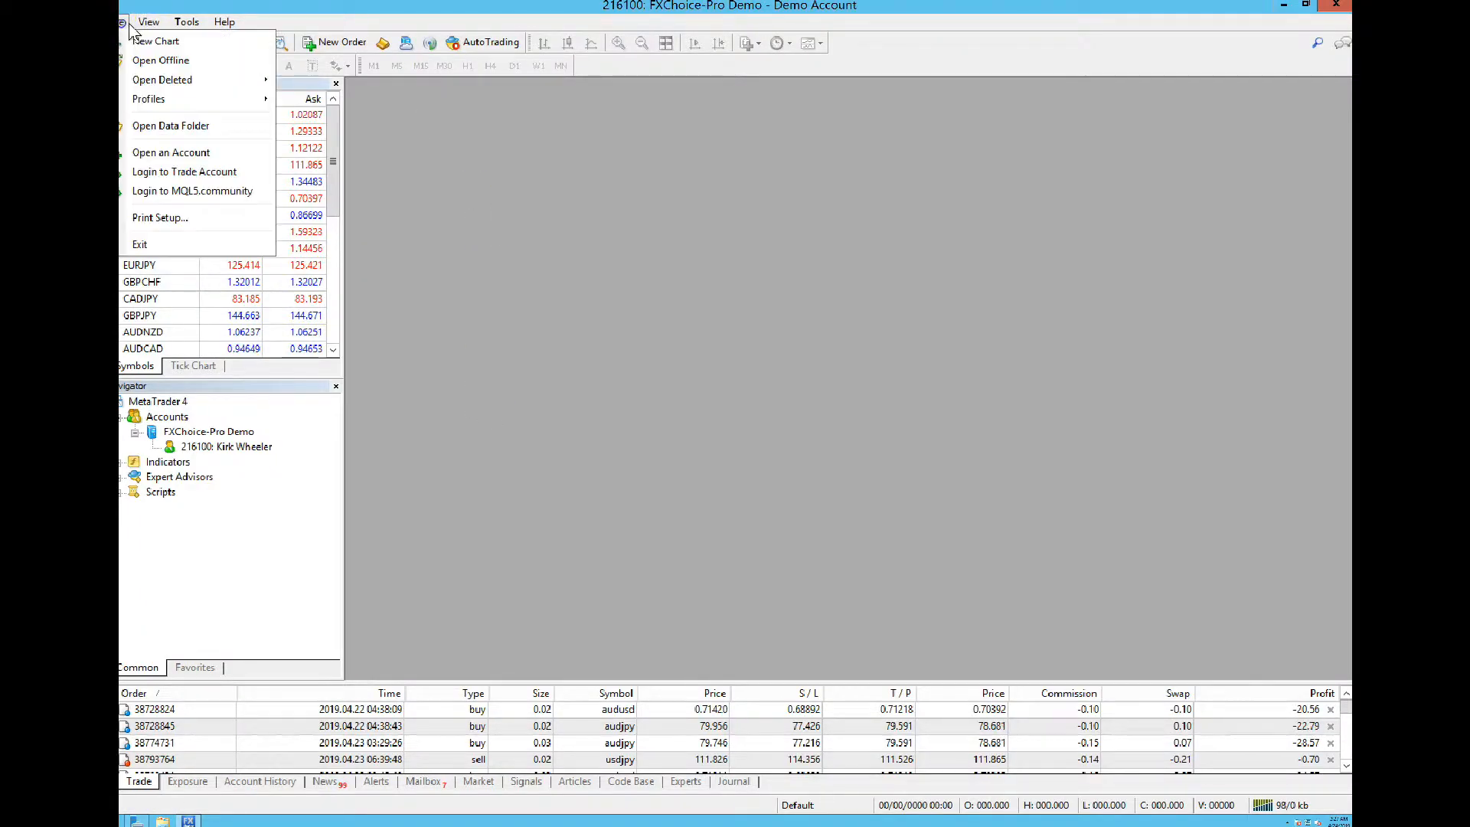
left_click(145, 127)
left_click(285, 338)
double_click(285, 337)
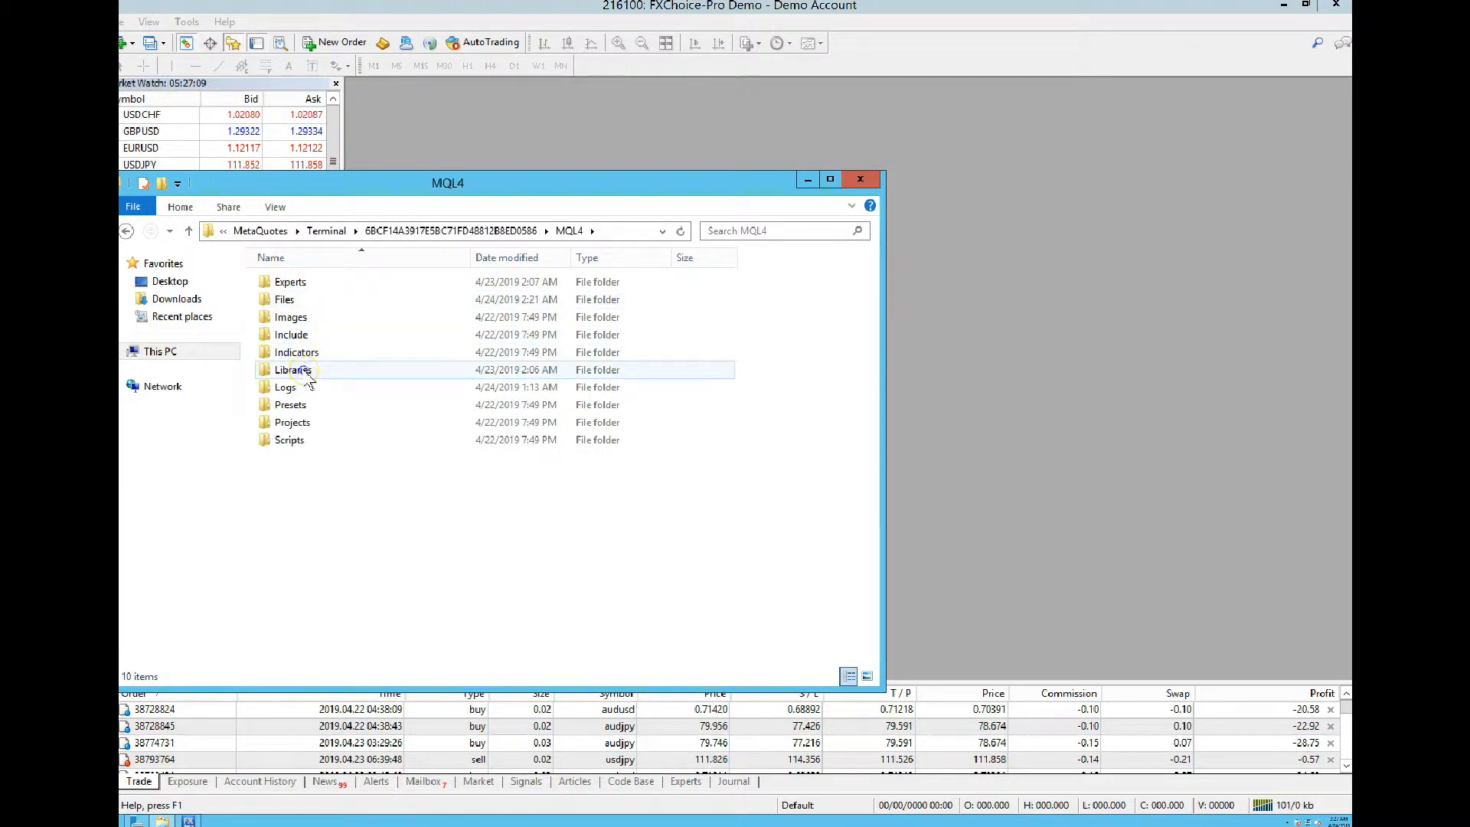
double_click(300, 371)
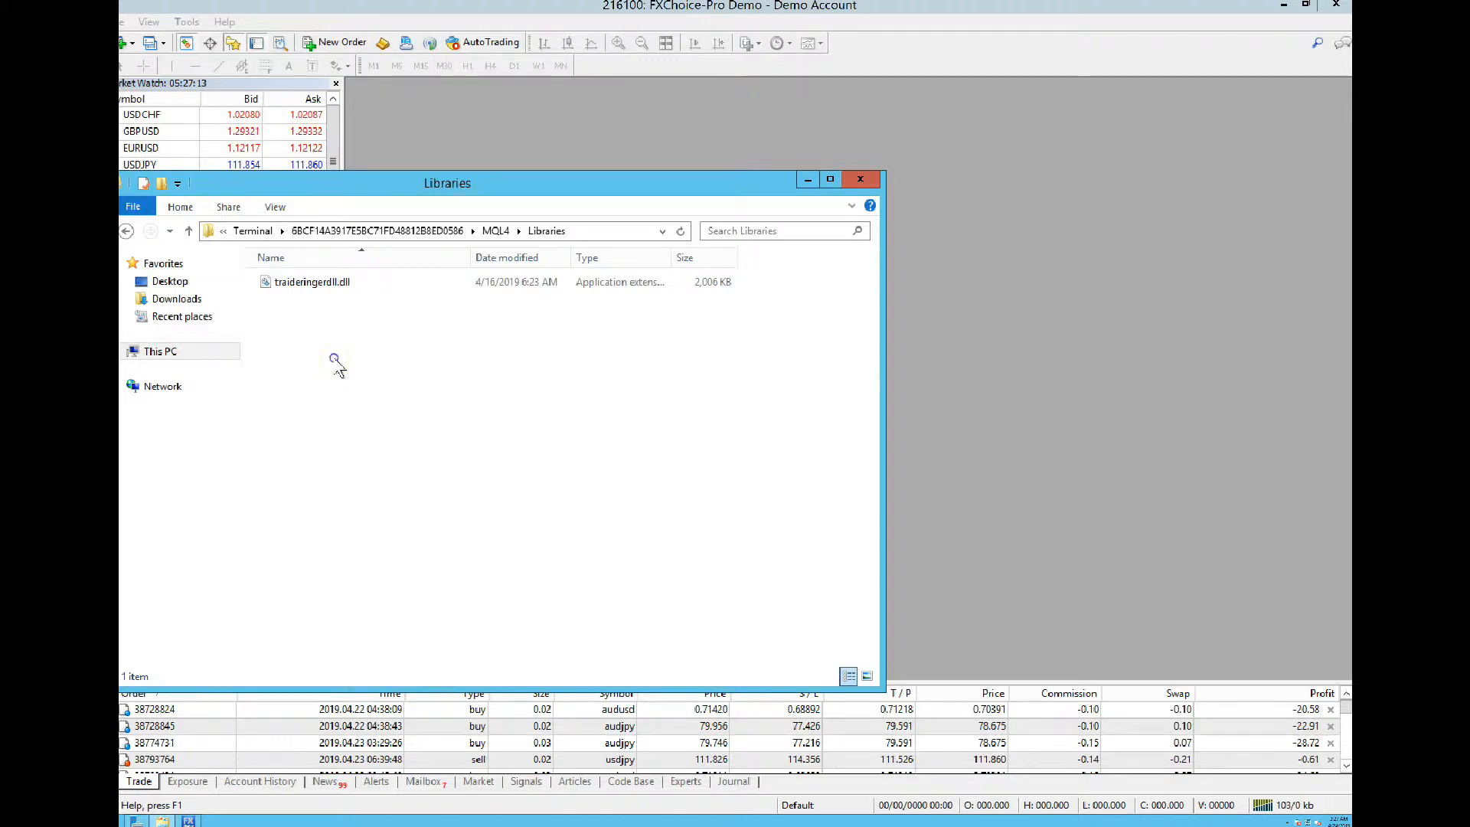
Paste traideringerdll.dll into Libraries, close the folder, and restore down the terminal window
left_click(329, 283)
left_click(346, 352)
right_click(311, 309)
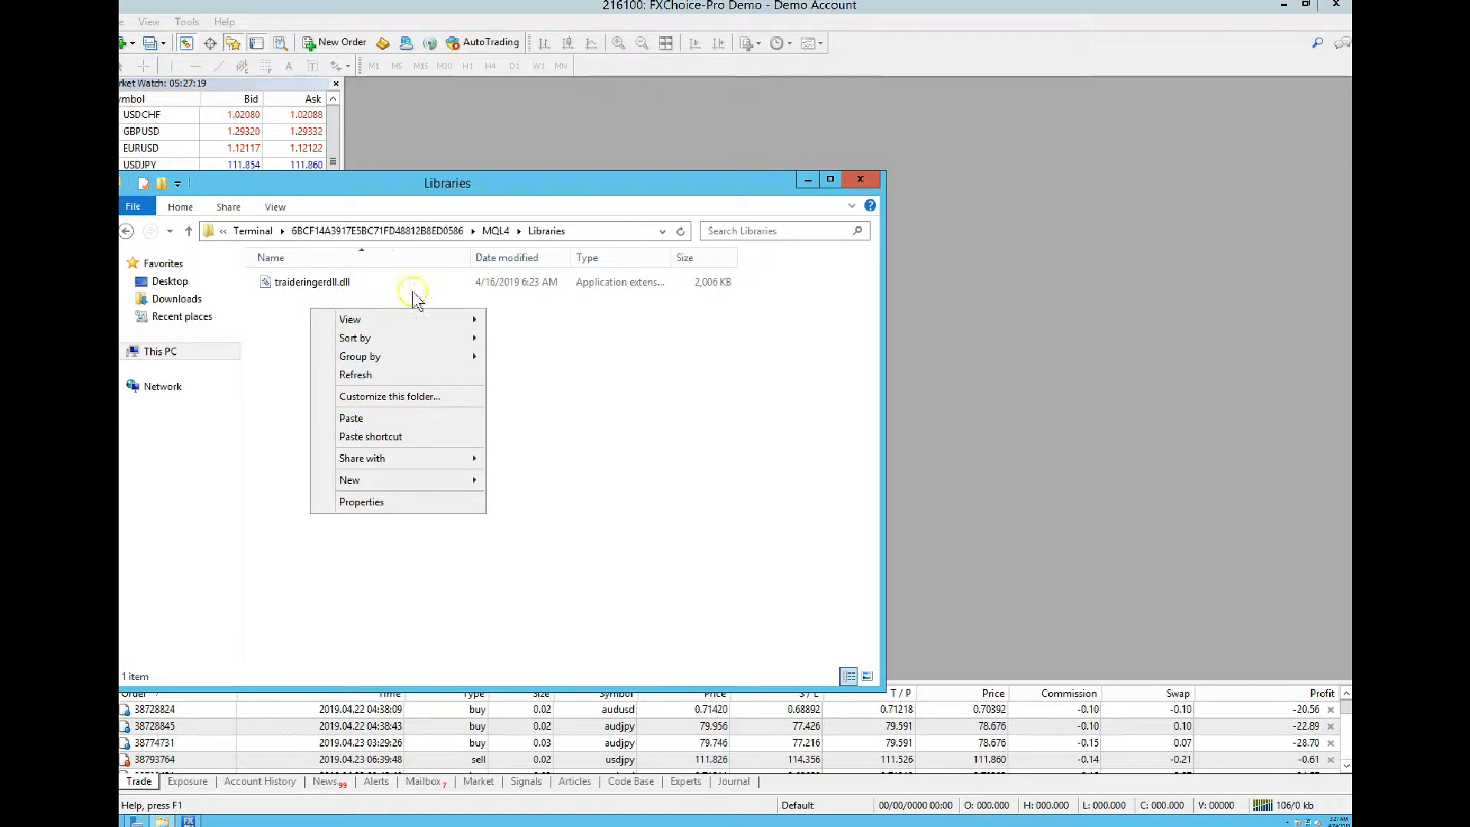
left_click(861, 180)
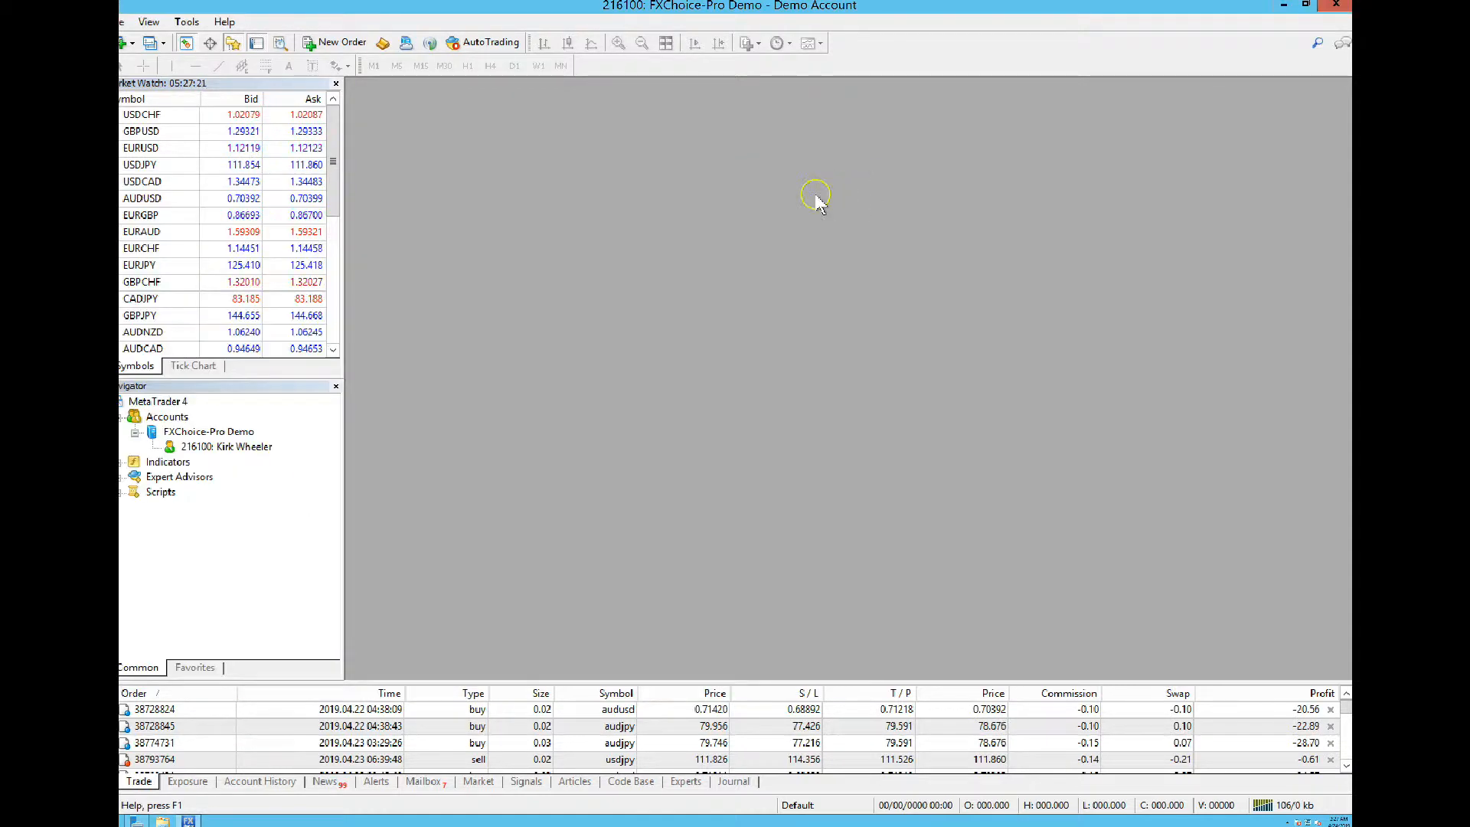
left_click(1306, 8)
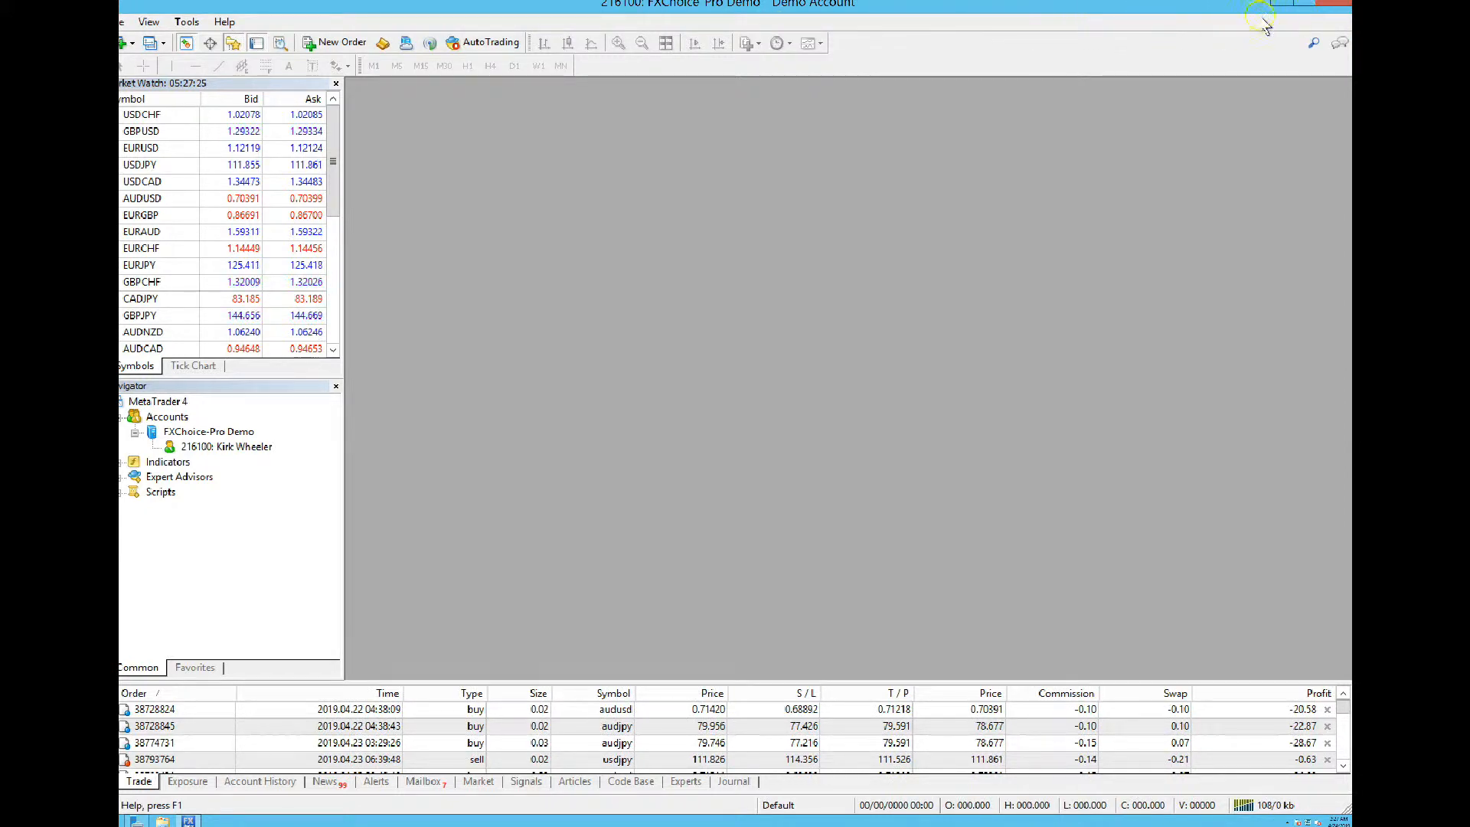
Read further in the setup article, then return to the full-screen remote session
left_click(915, 6)
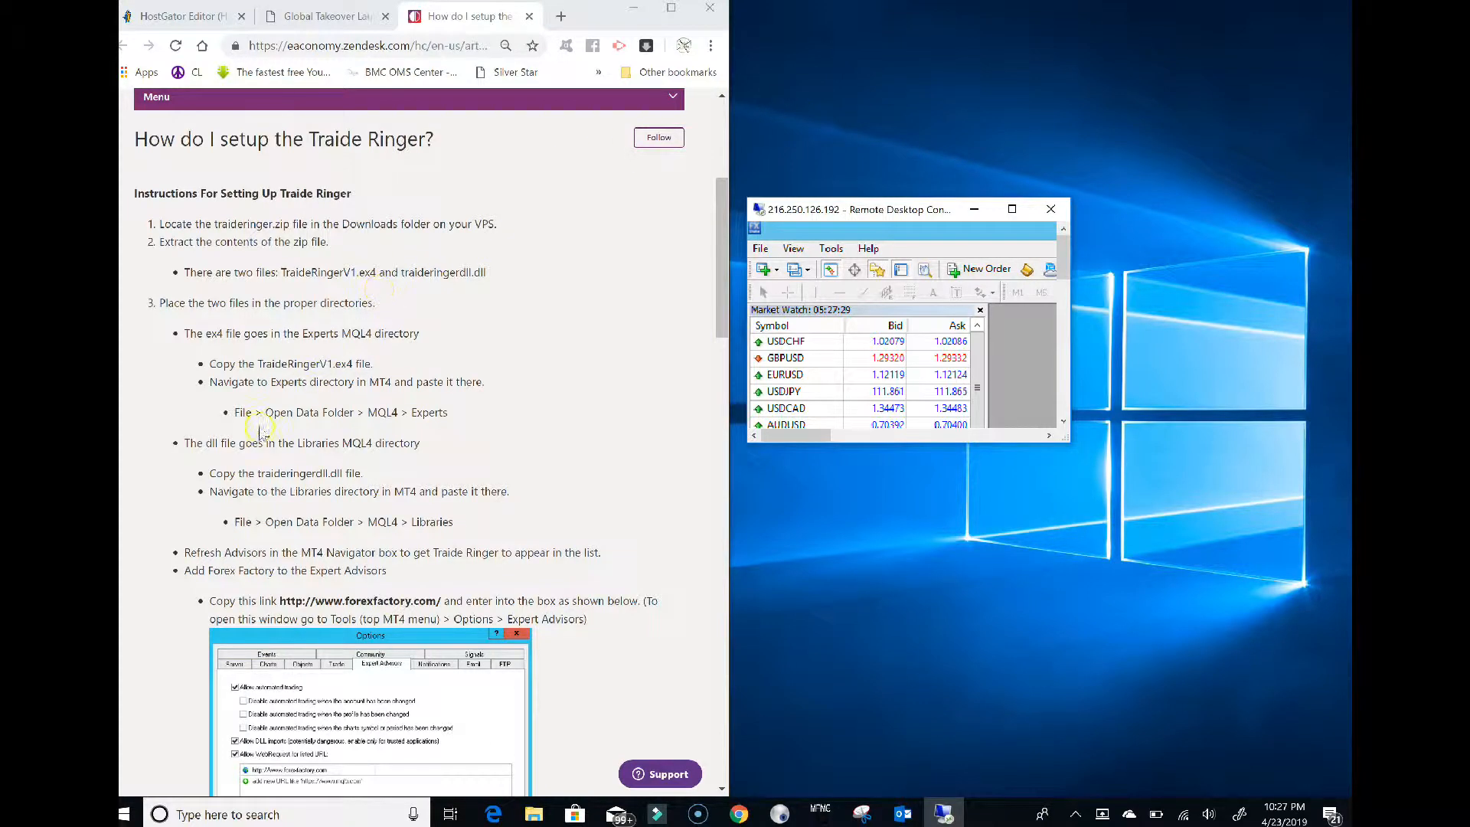
scroll(265, 514, "down", 2)
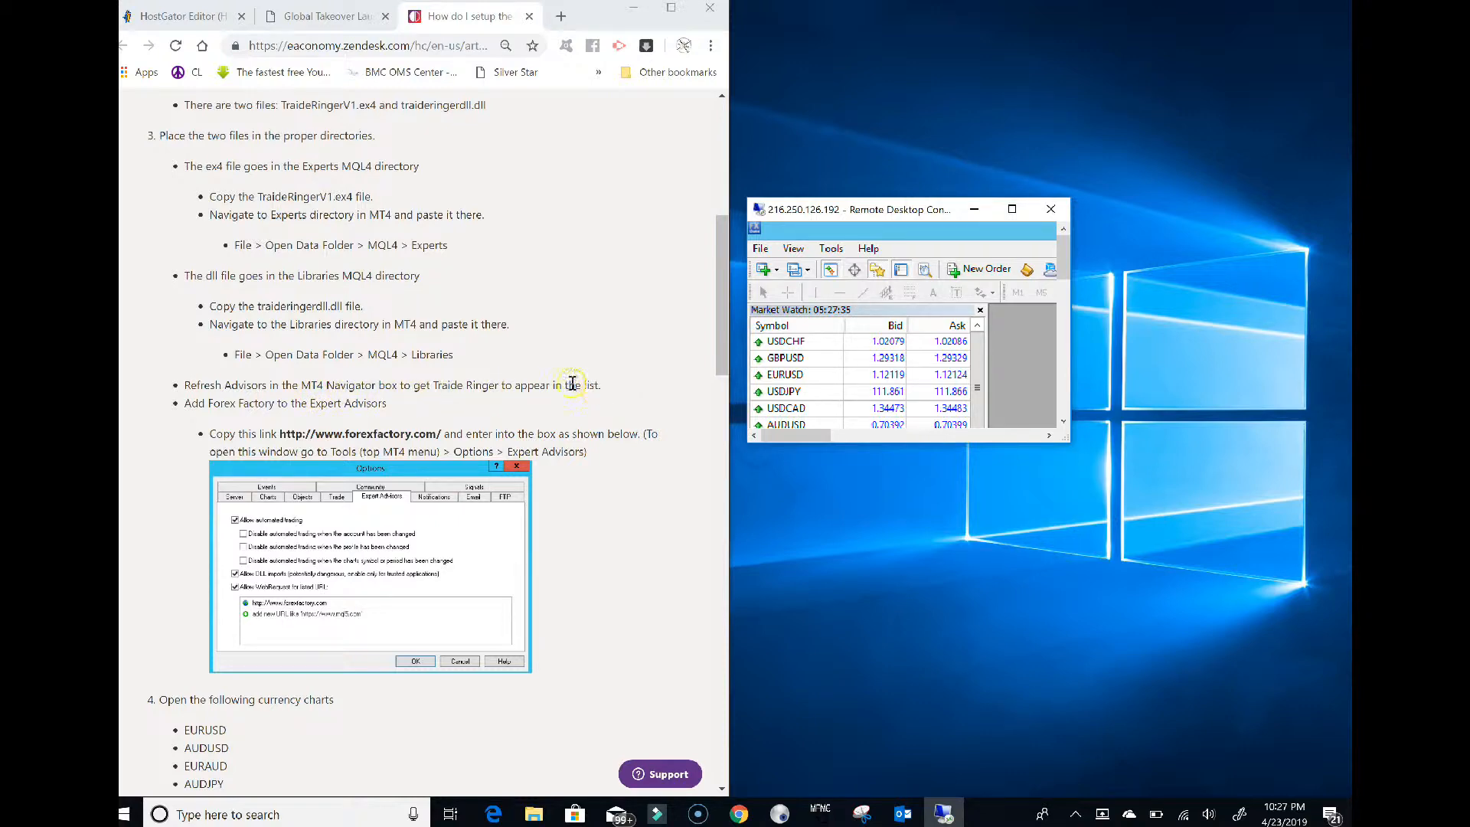
left_click(1011, 209)
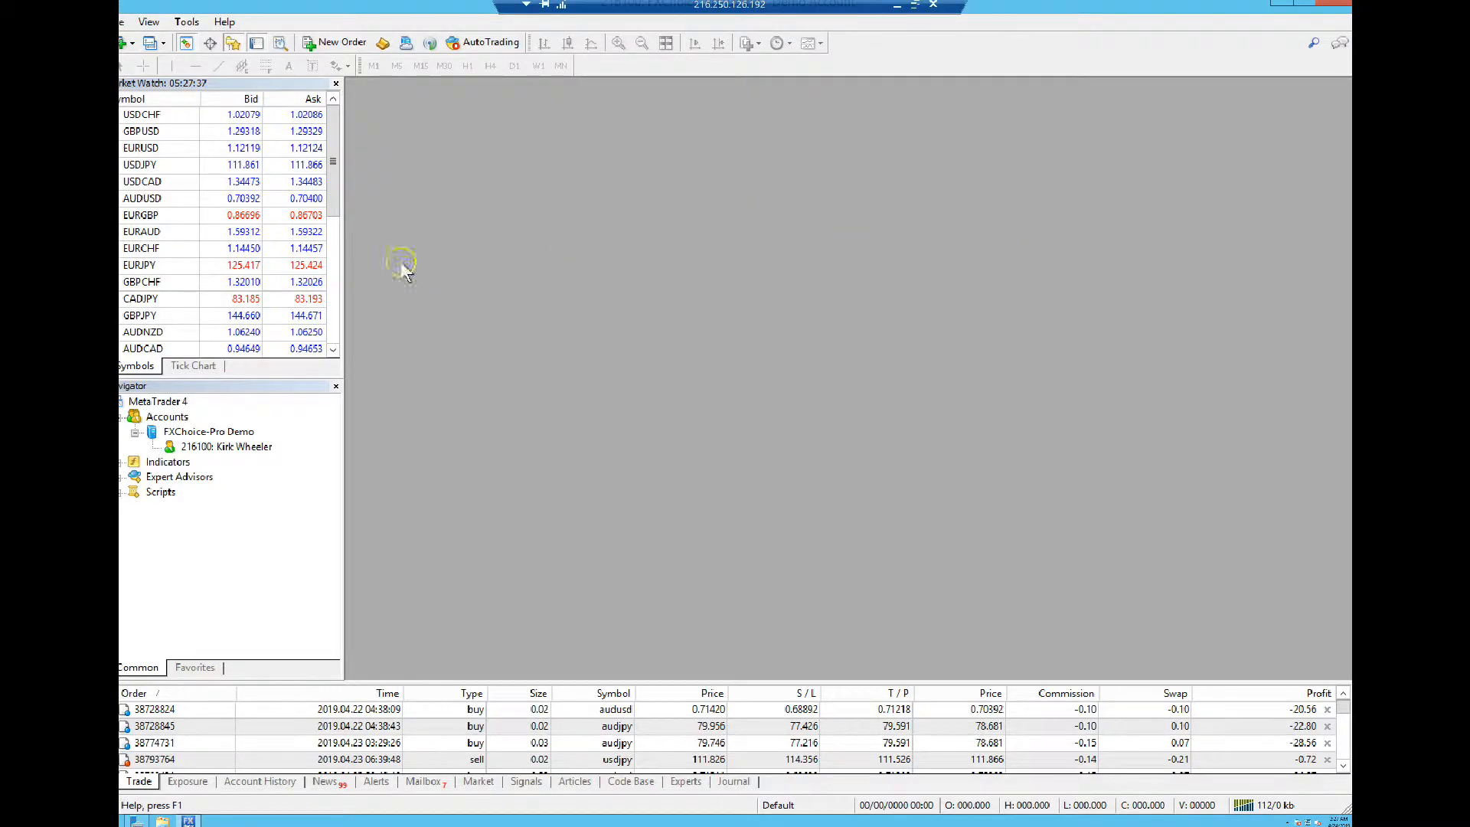
Refresh the Navigator's Expert Advisors list and expand it to reveal TraideRingerV1
right_click(163, 478)
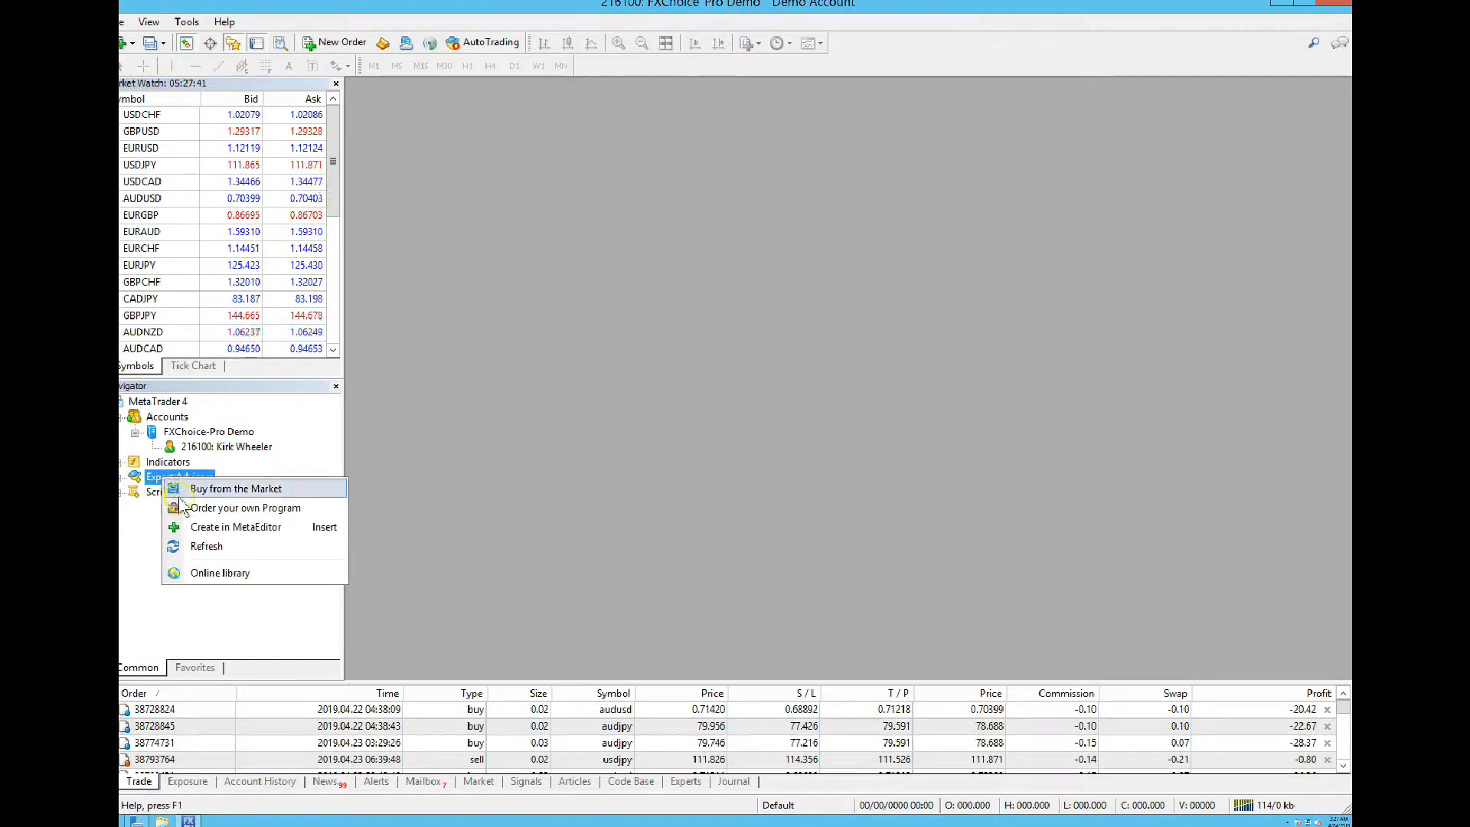
left_click(204, 547)
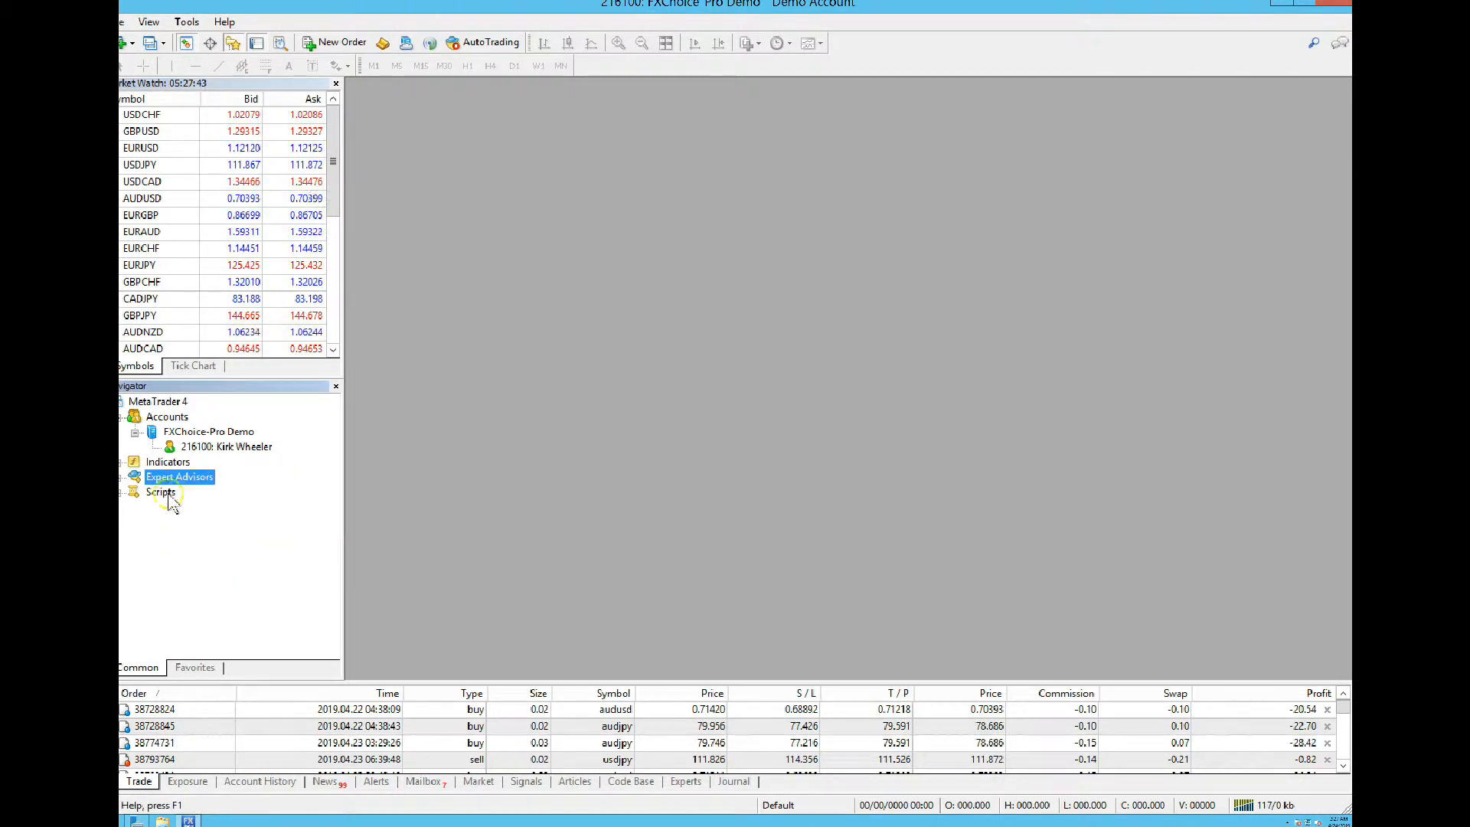
left_click(123, 477)
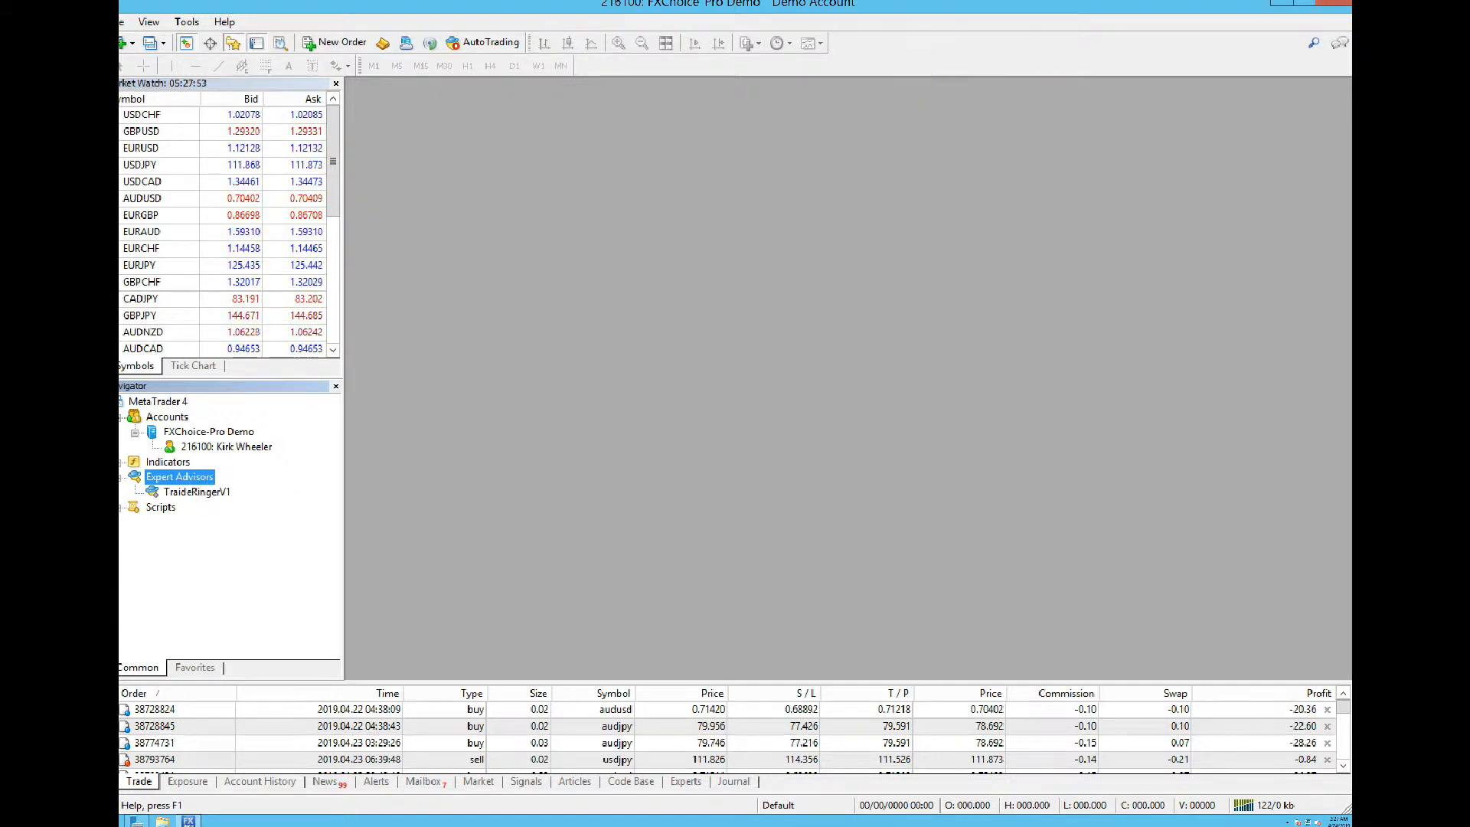
mouse_move(923, 11)
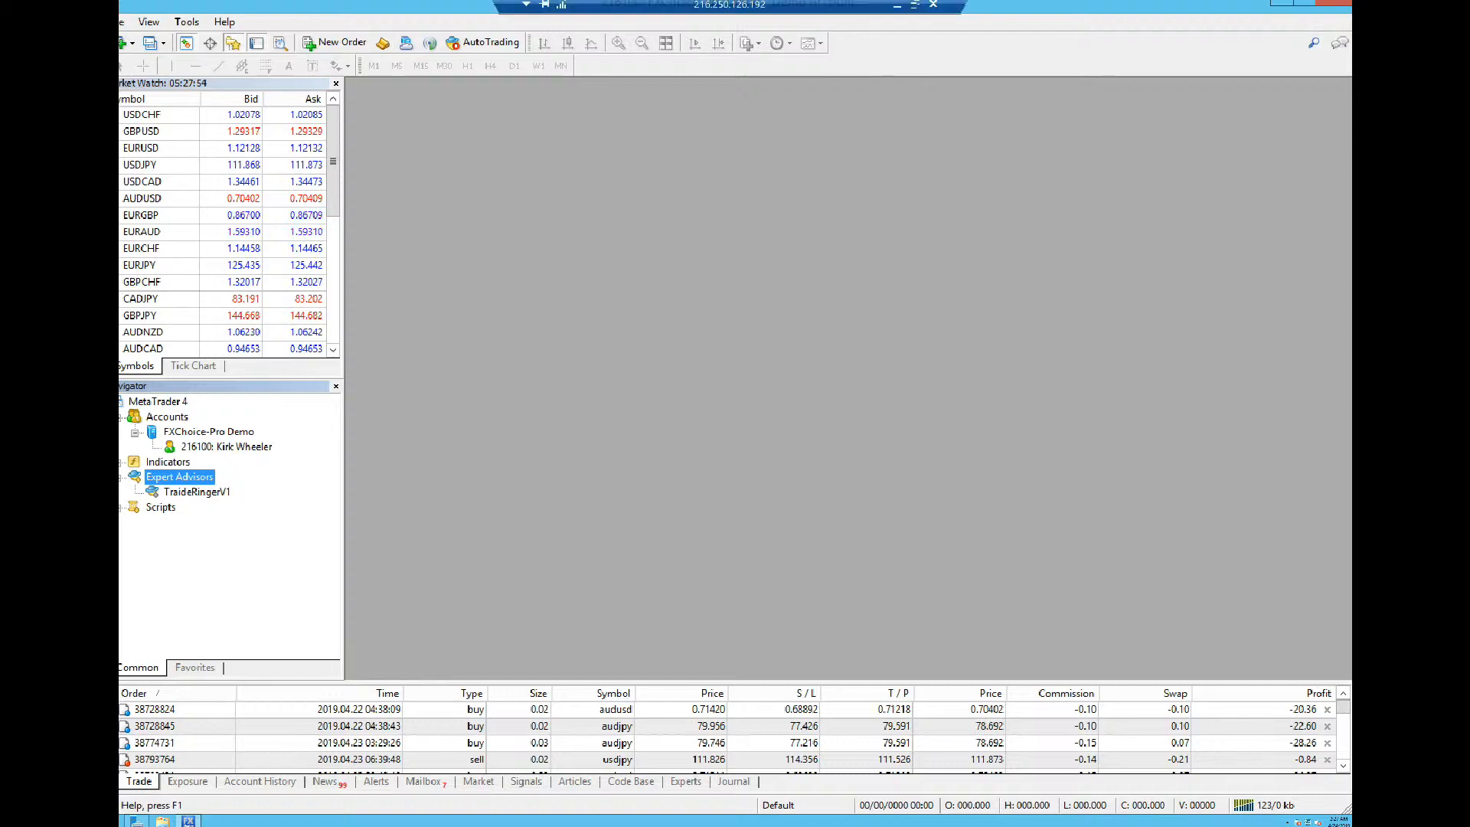
left_click(916, 7)
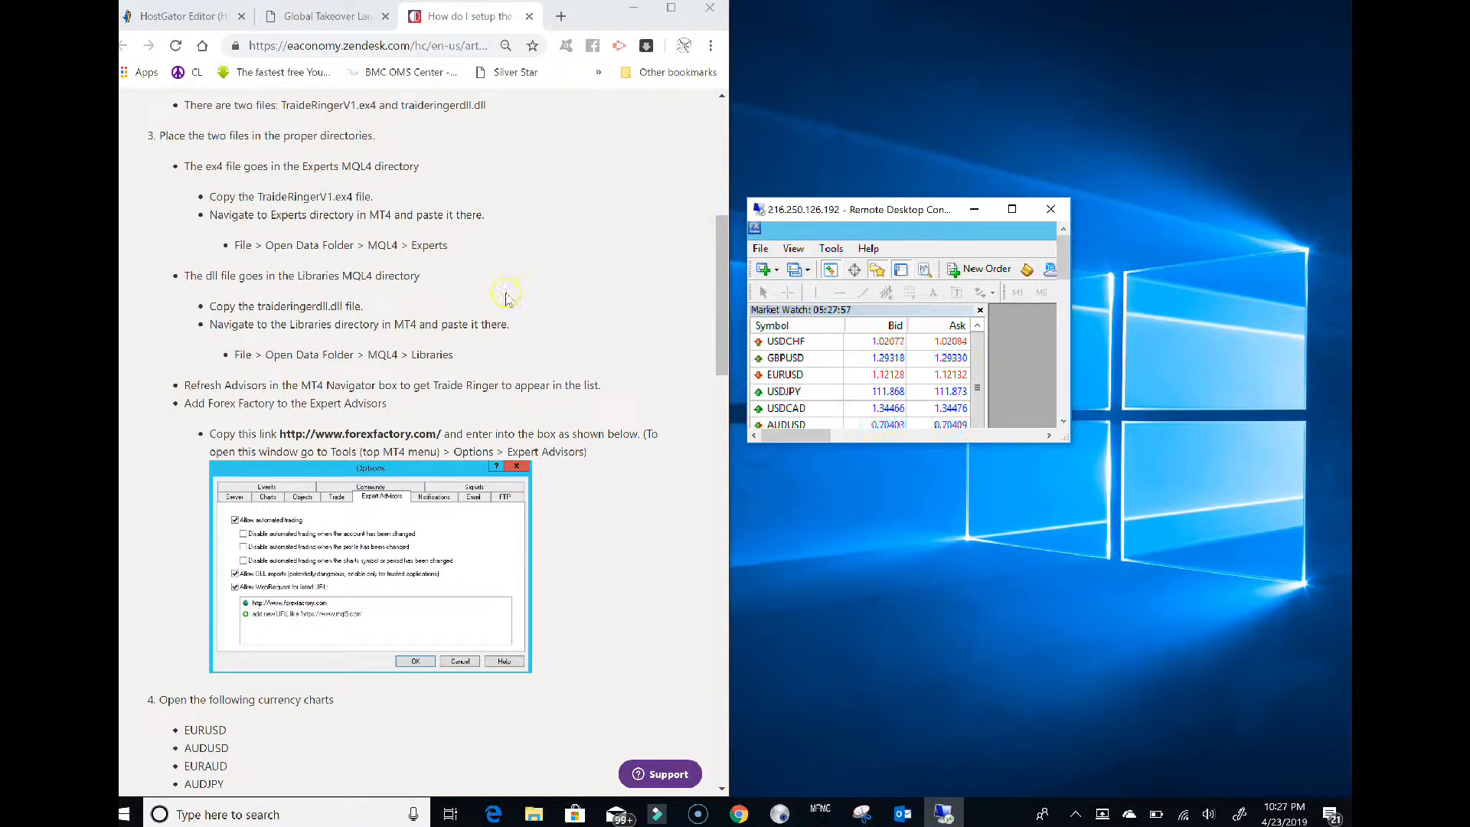
scroll(330, 371, "down", 2)
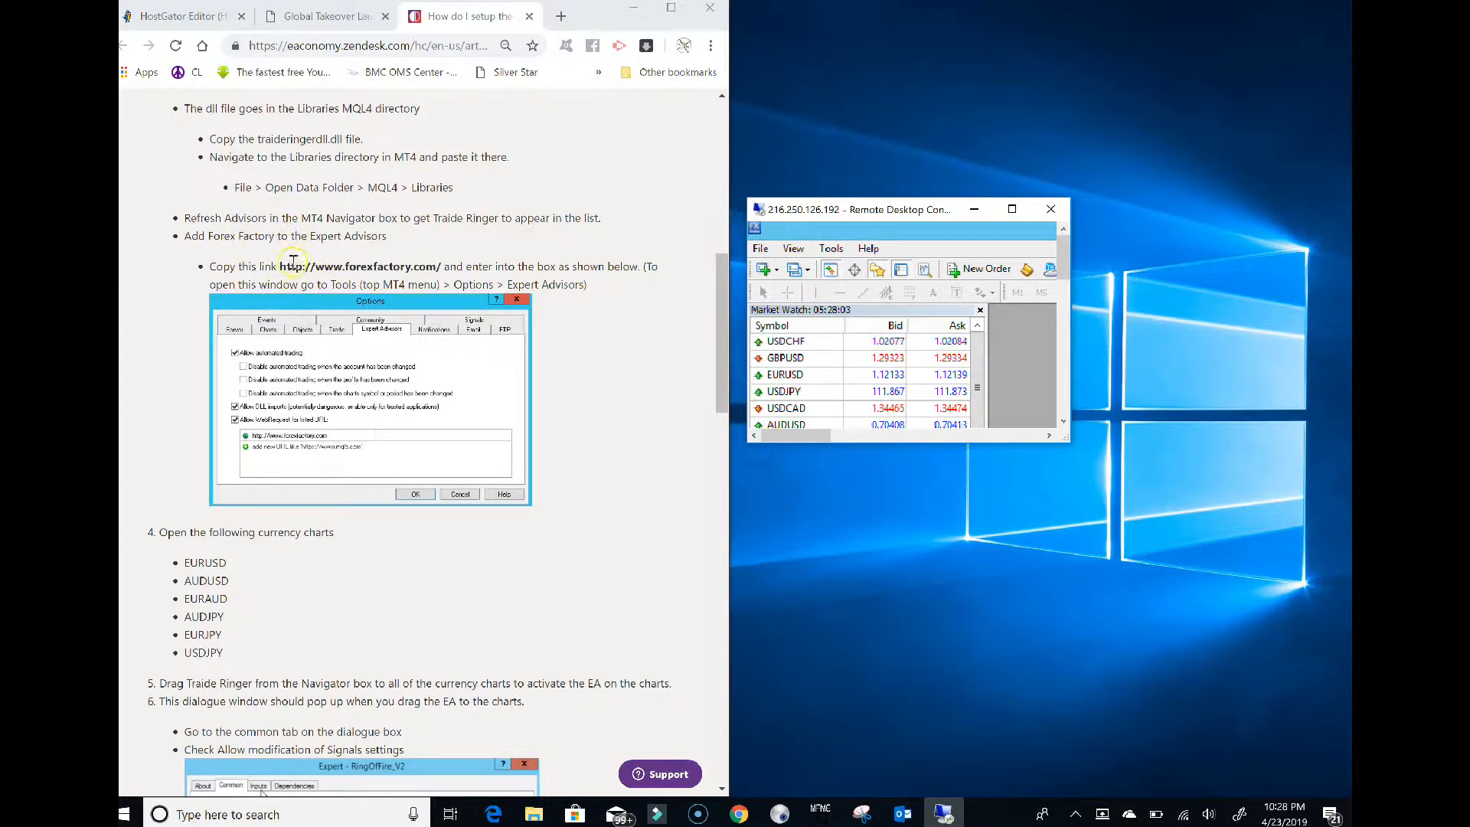
left_click_drag(282, 266, 371, 264)
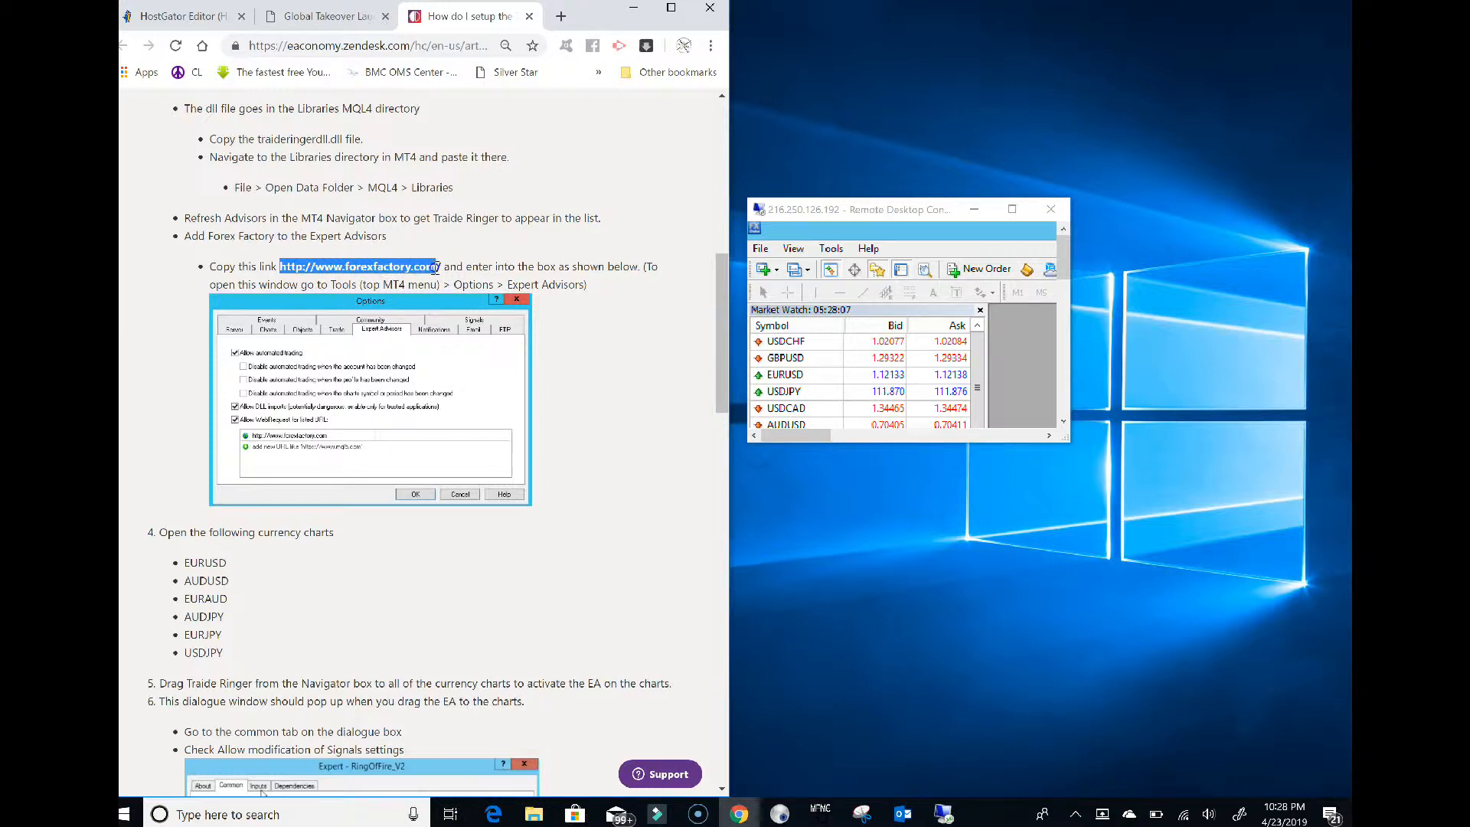
right_click(397, 264)
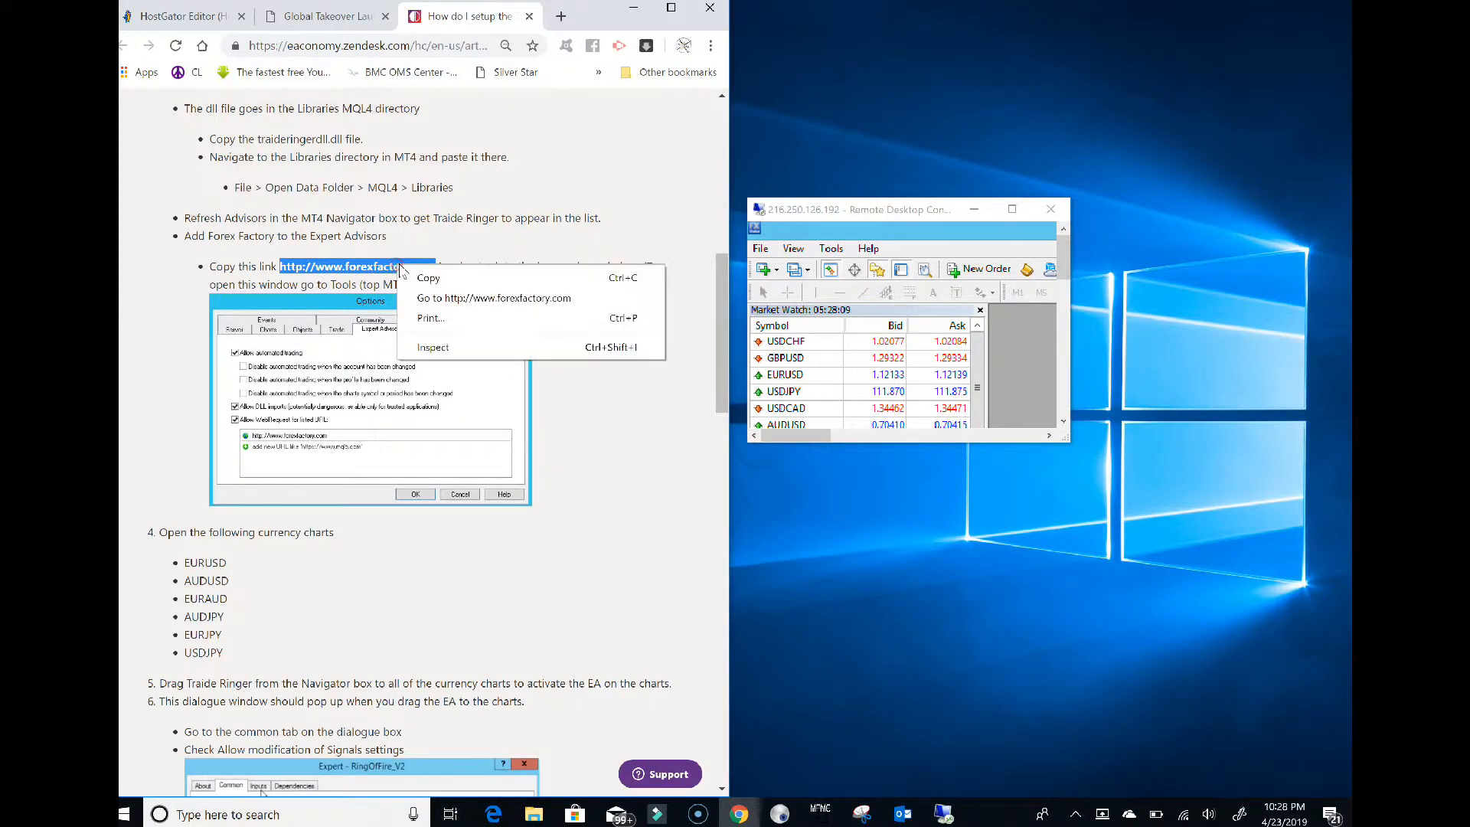
left_click(419, 278)
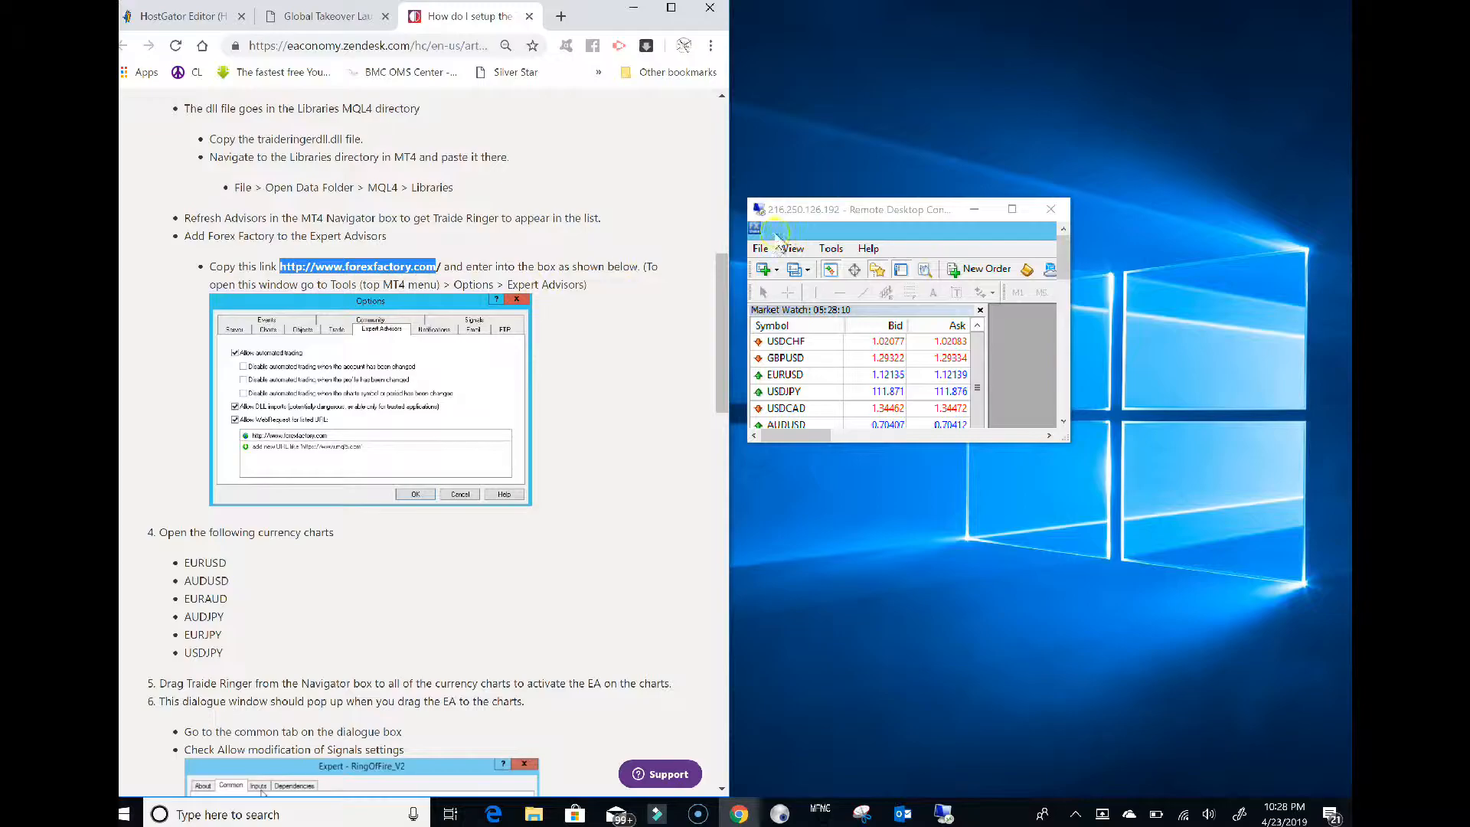
left_click(1011, 210)
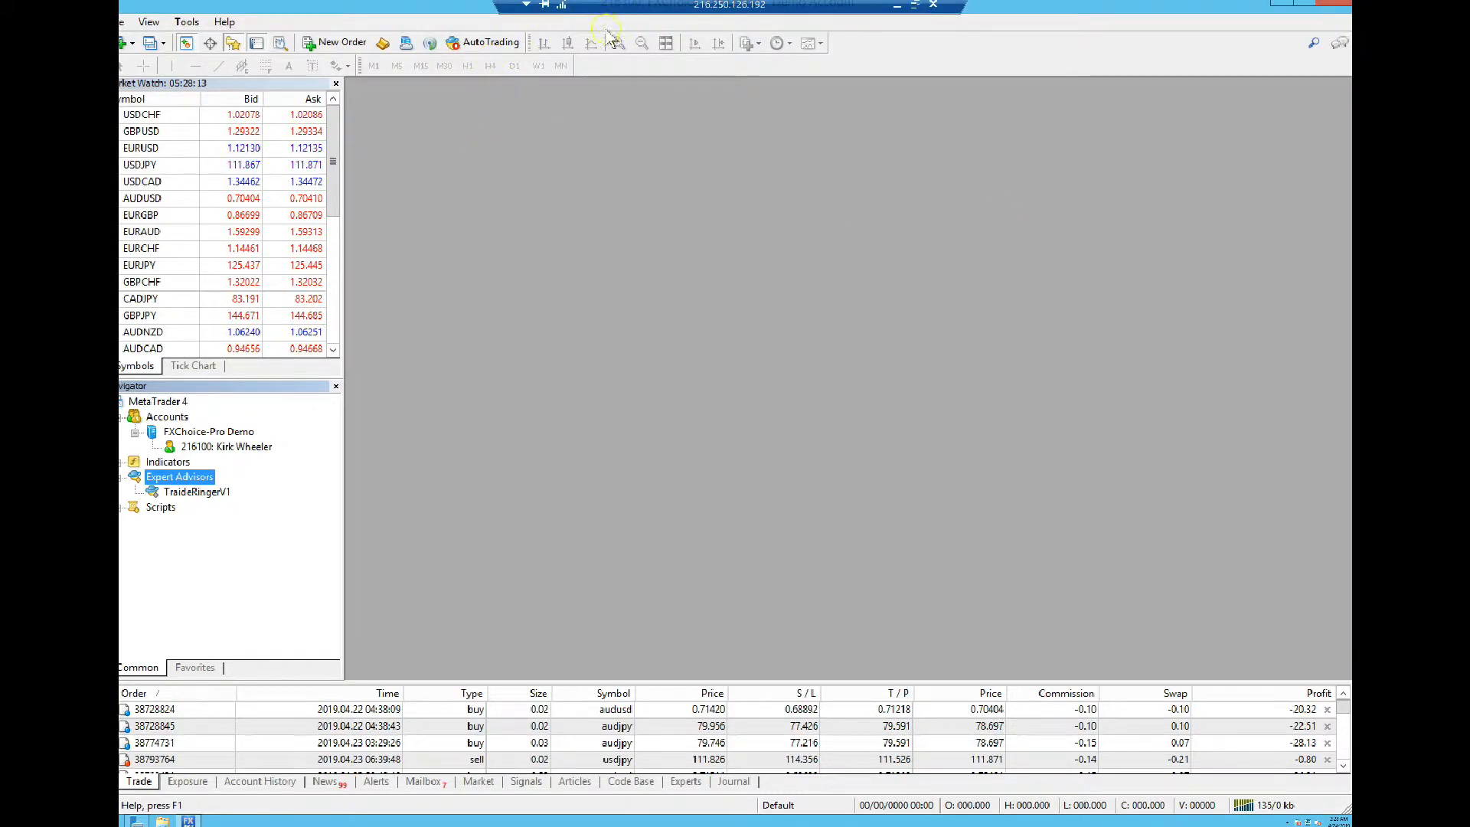
left_click(915, 5)
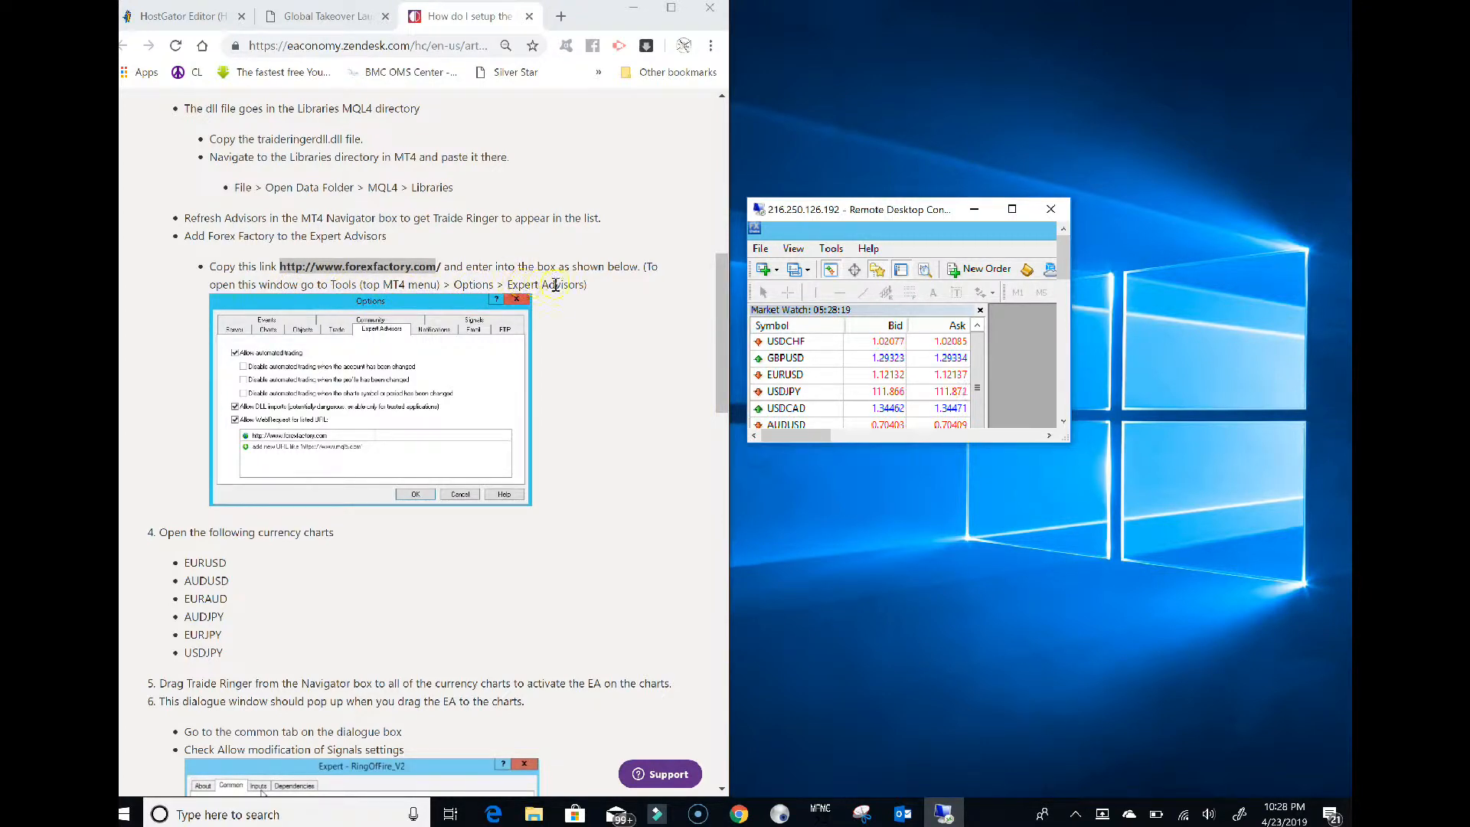
left_click(1011, 209)
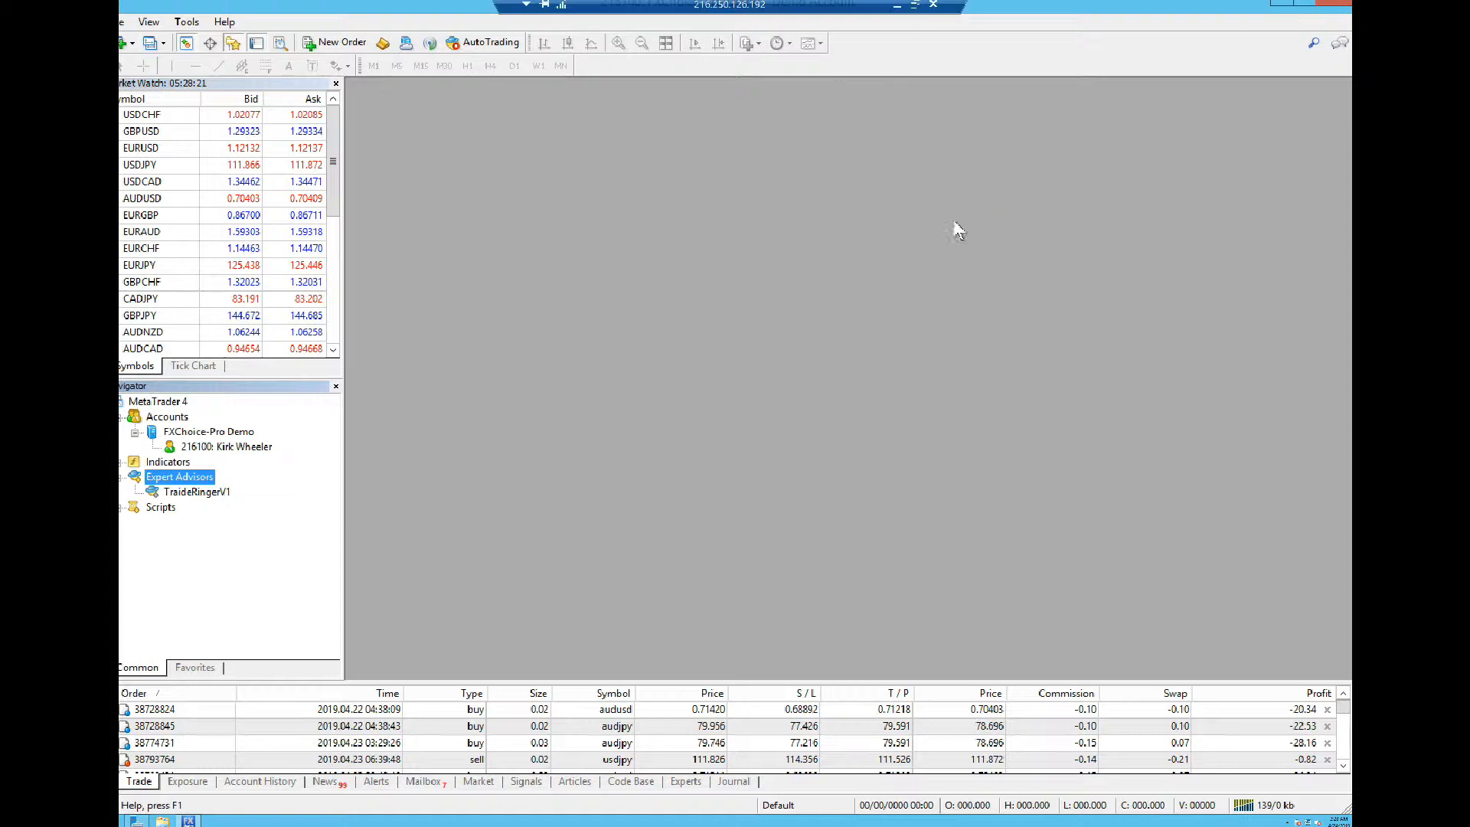
In the Expert Advisors options, paste forexfactory.com as an allowed URL and discard the duplicate entry
left_click(186, 21)
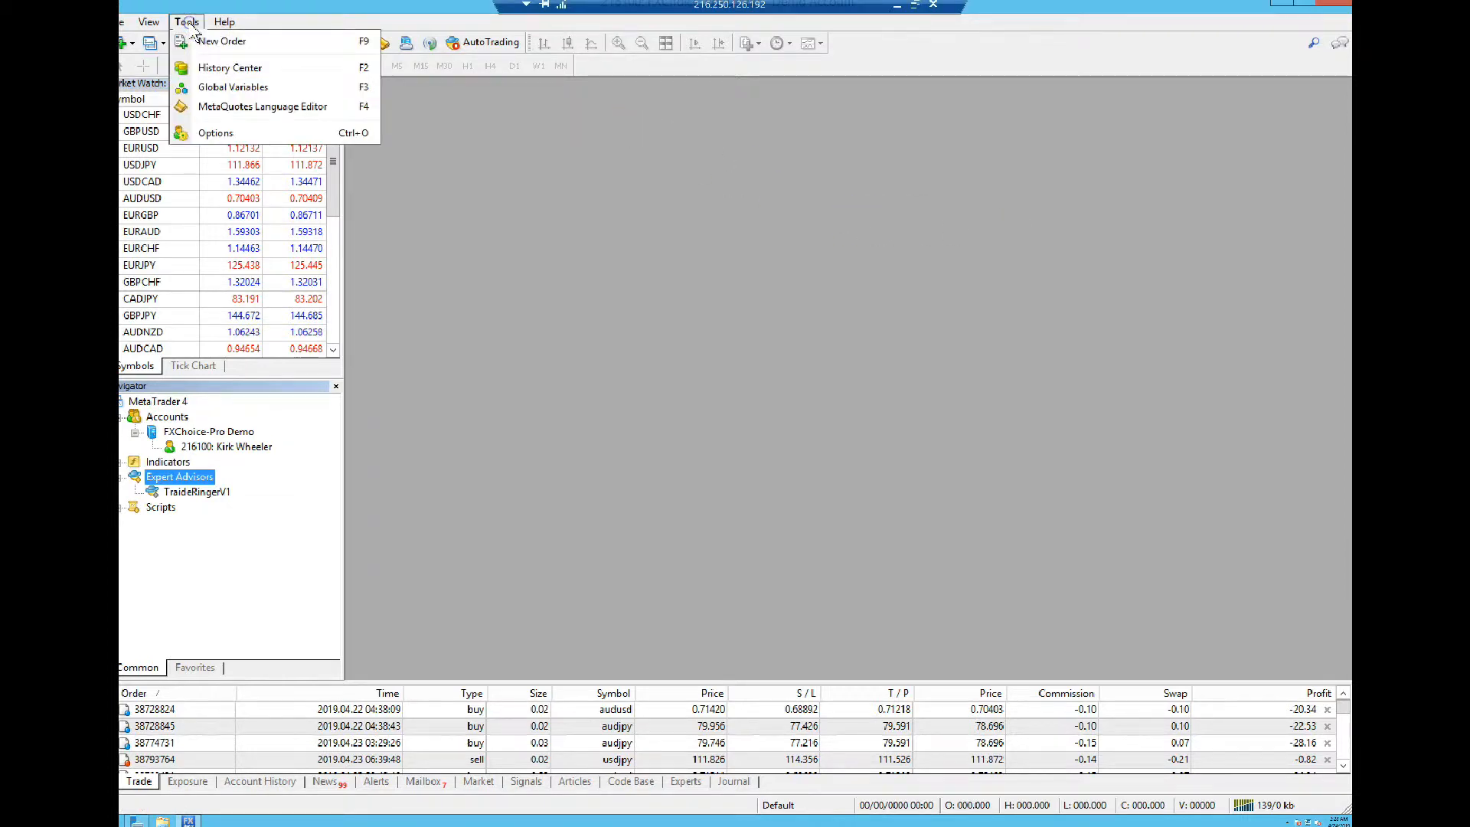
left_click(208, 135)
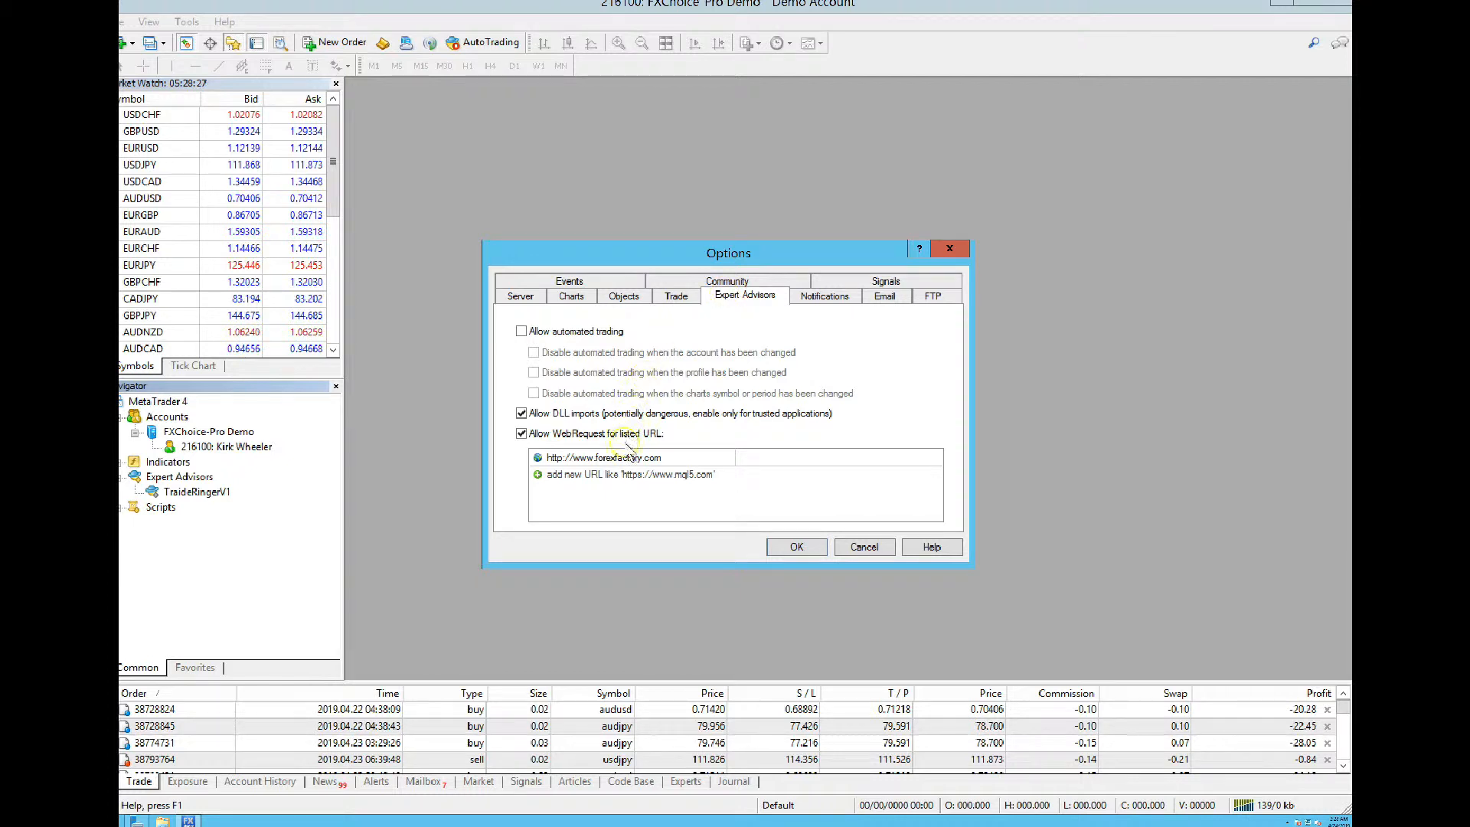
double_click(557, 475)
right_click(558, 474)
left_click(595, 490)
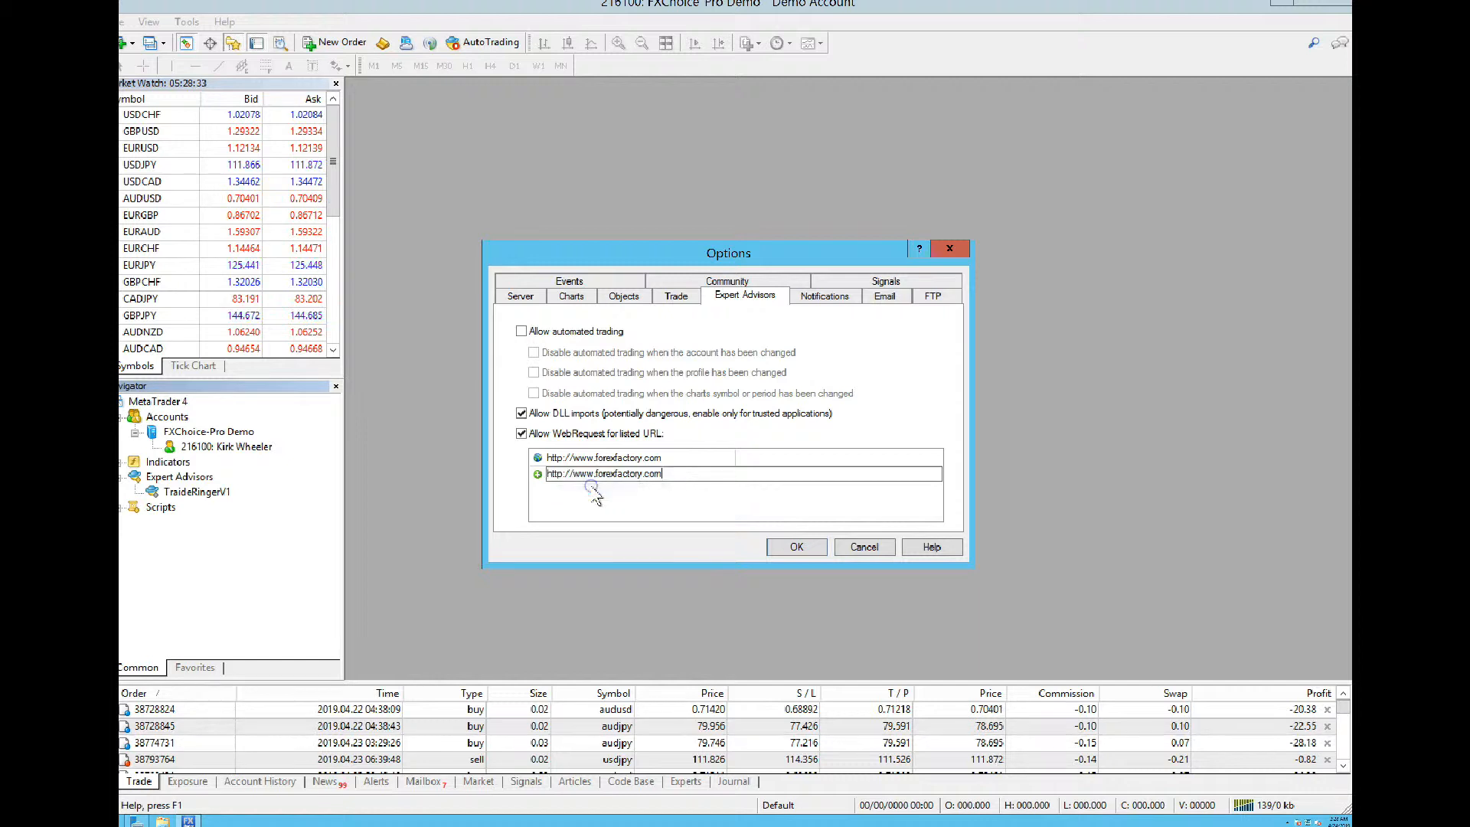
key("BackSpace")
key("BackSpace")
key("BackSpace")
key("BackSpace")
key("BackSpace")
key("BackSpace")
key("BackSpace")
key("BackSpace")
key("BackSpace")
key("BackSpace")
key("BackSpace")
key("BackSpace")
key("BackSpace")
key("BackSpace")
key("BackSpace")
key("BackSpace")
key("BackSpace")
key("BackSpace")
key("BackSpace")
key("BackSpace")
key("BackSpace")
key("BackSpace")
key("BackSpace")
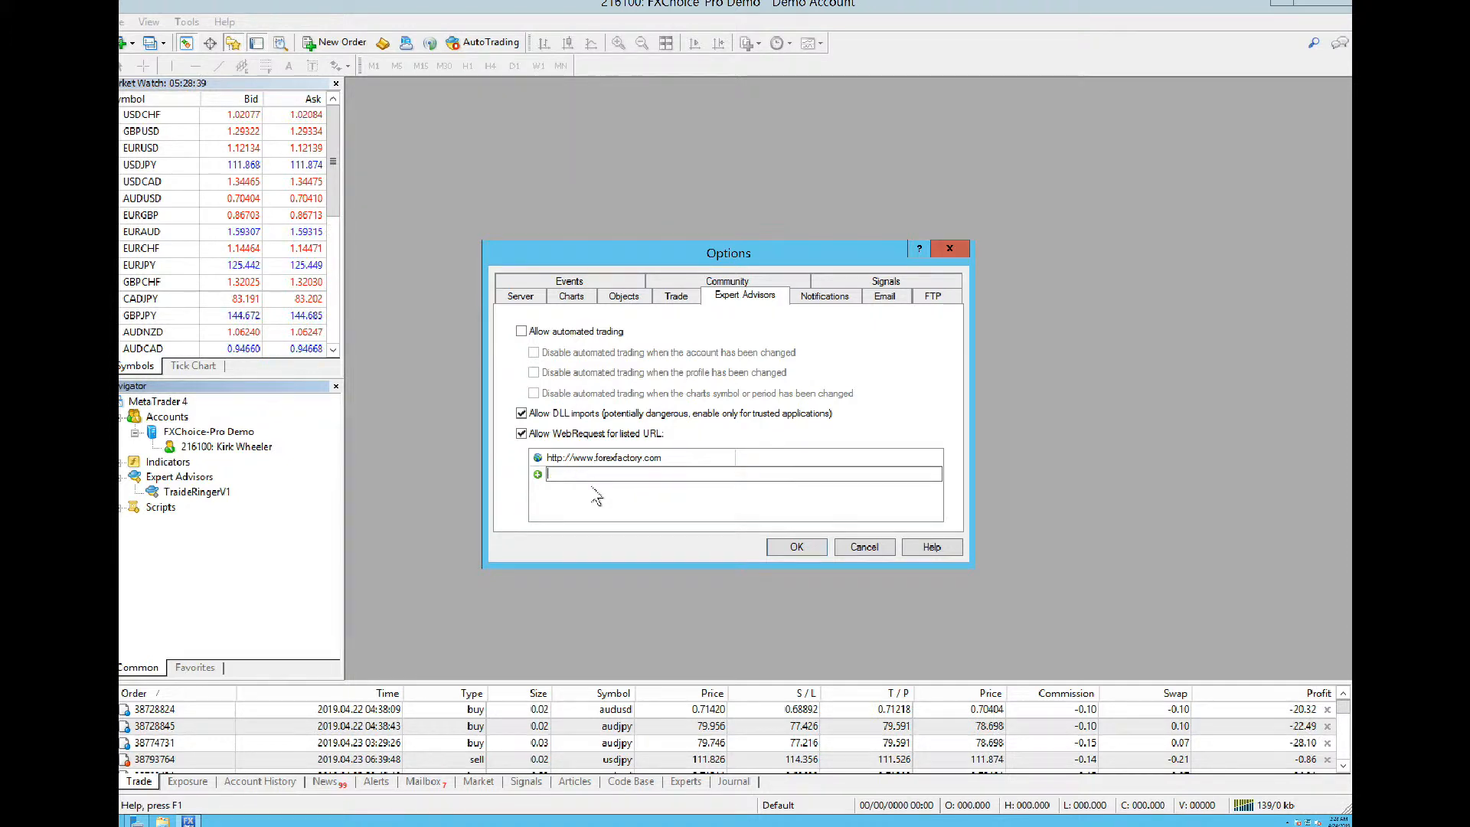
left_click(643, 507)
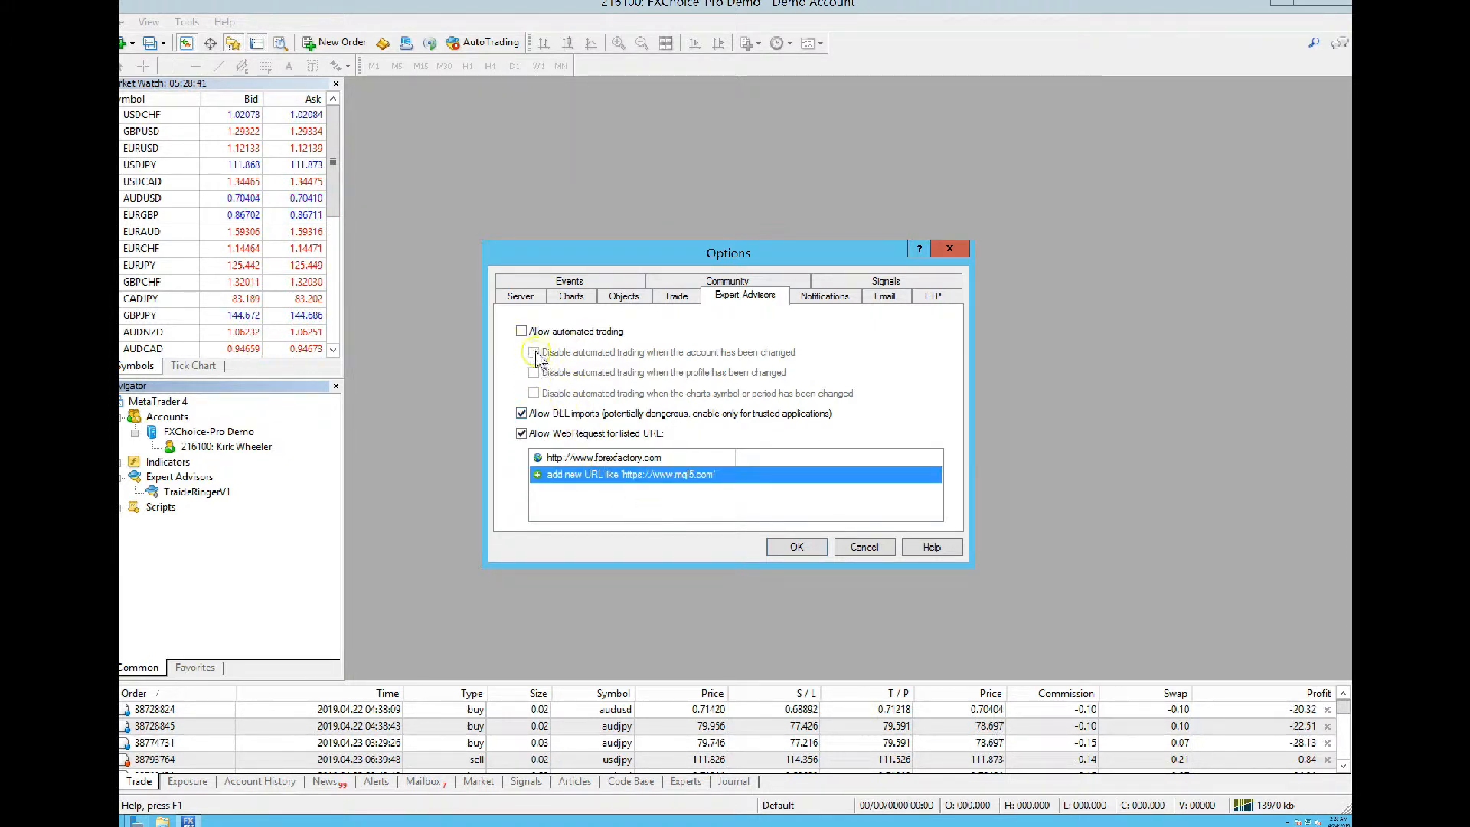
Allow automated trading, confirm the options, and toggle AutoTrading on the toolbar
left_click(521, 331)
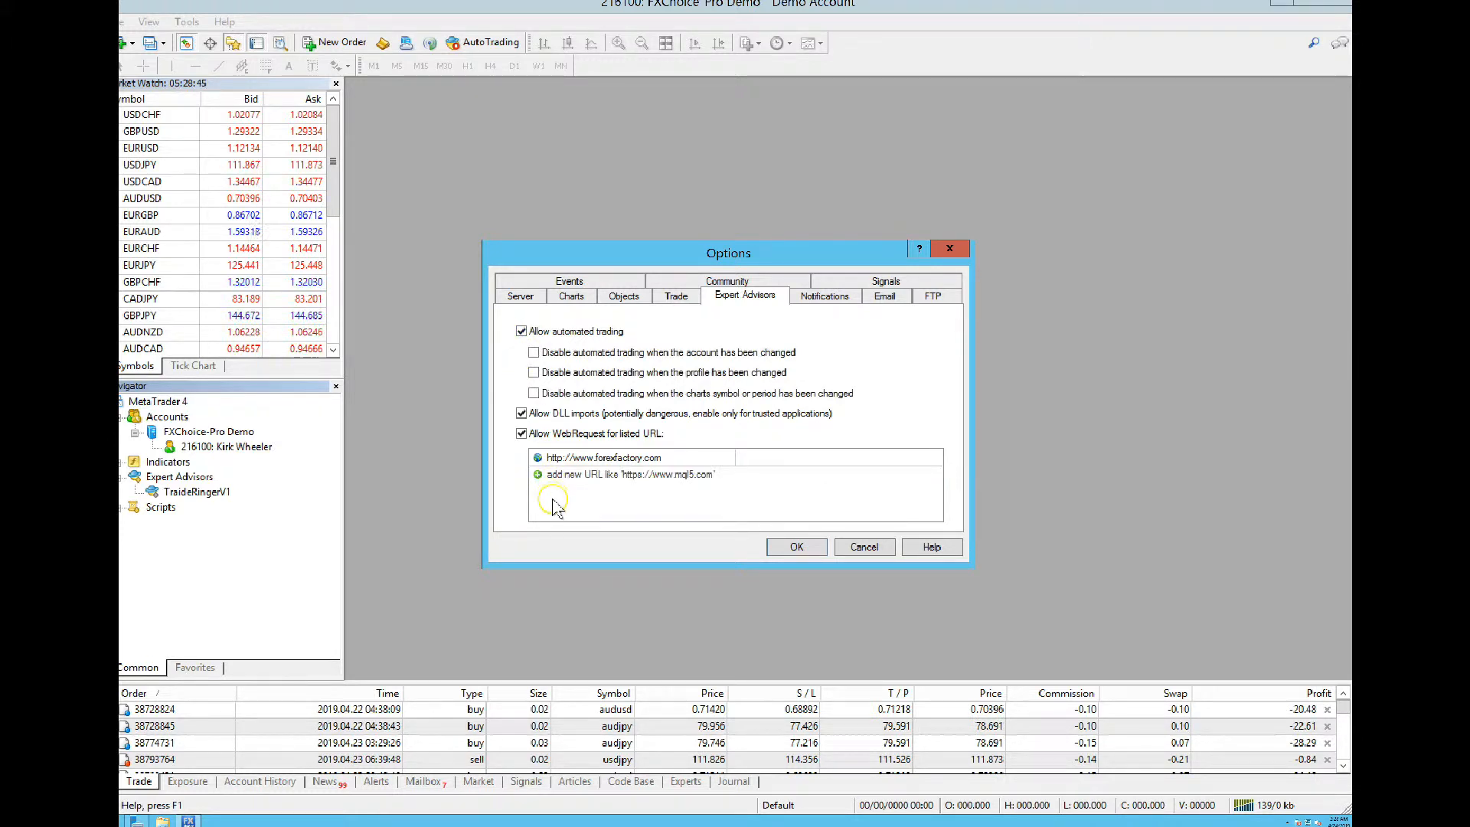
left_click(794, 548)
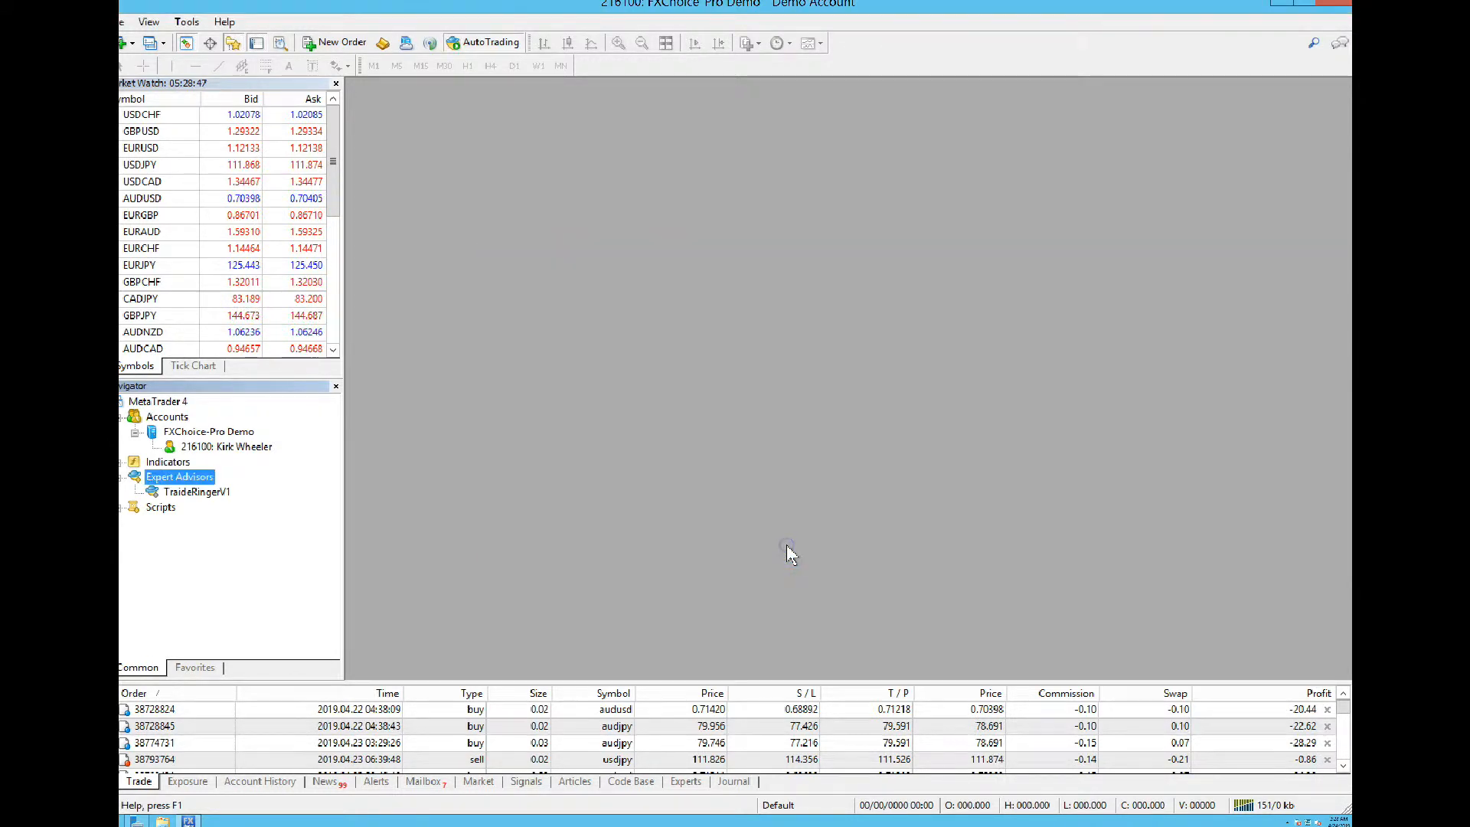
left_click(490, 44)
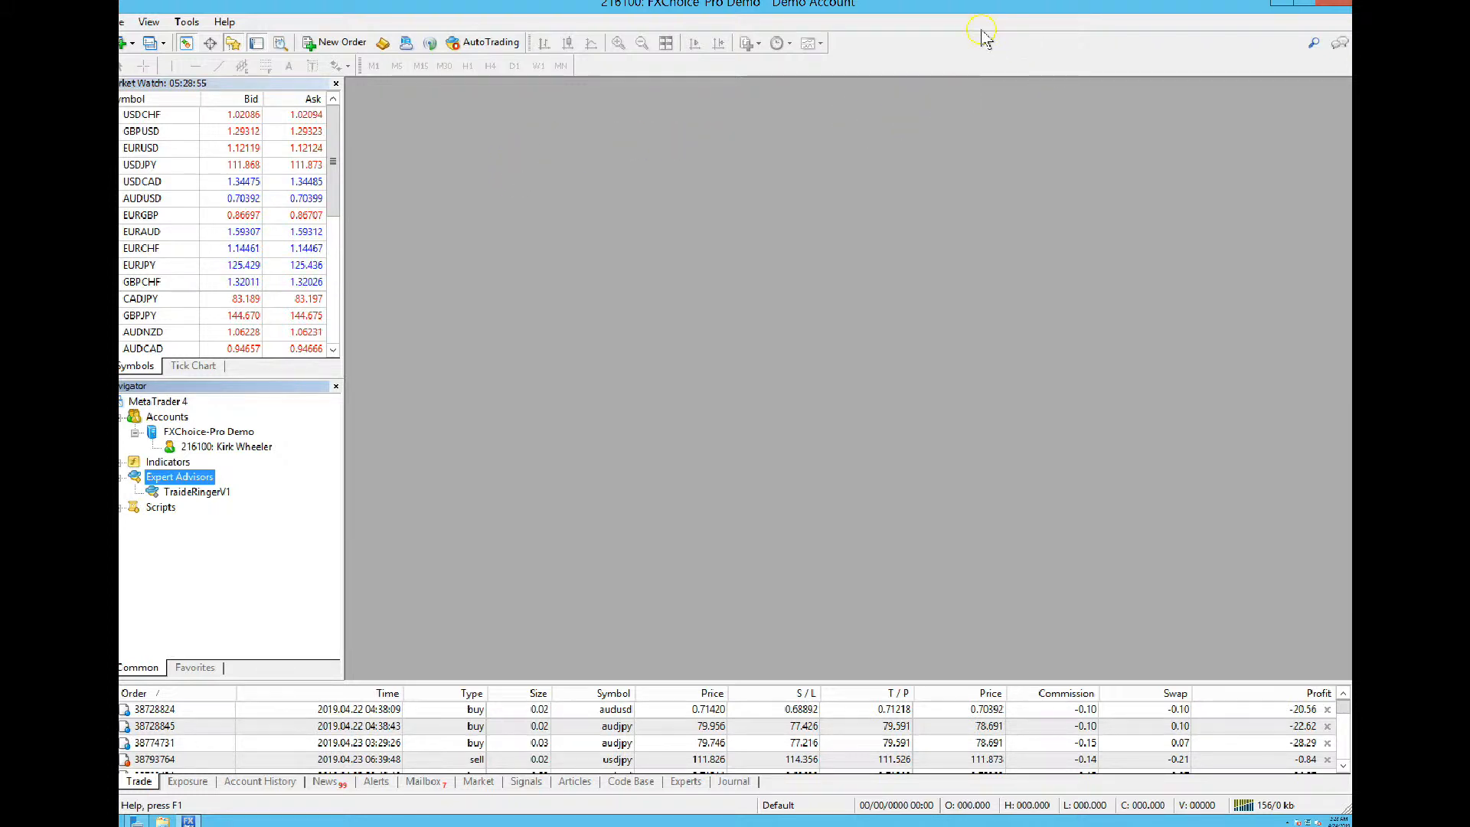
left_click(911, 7)
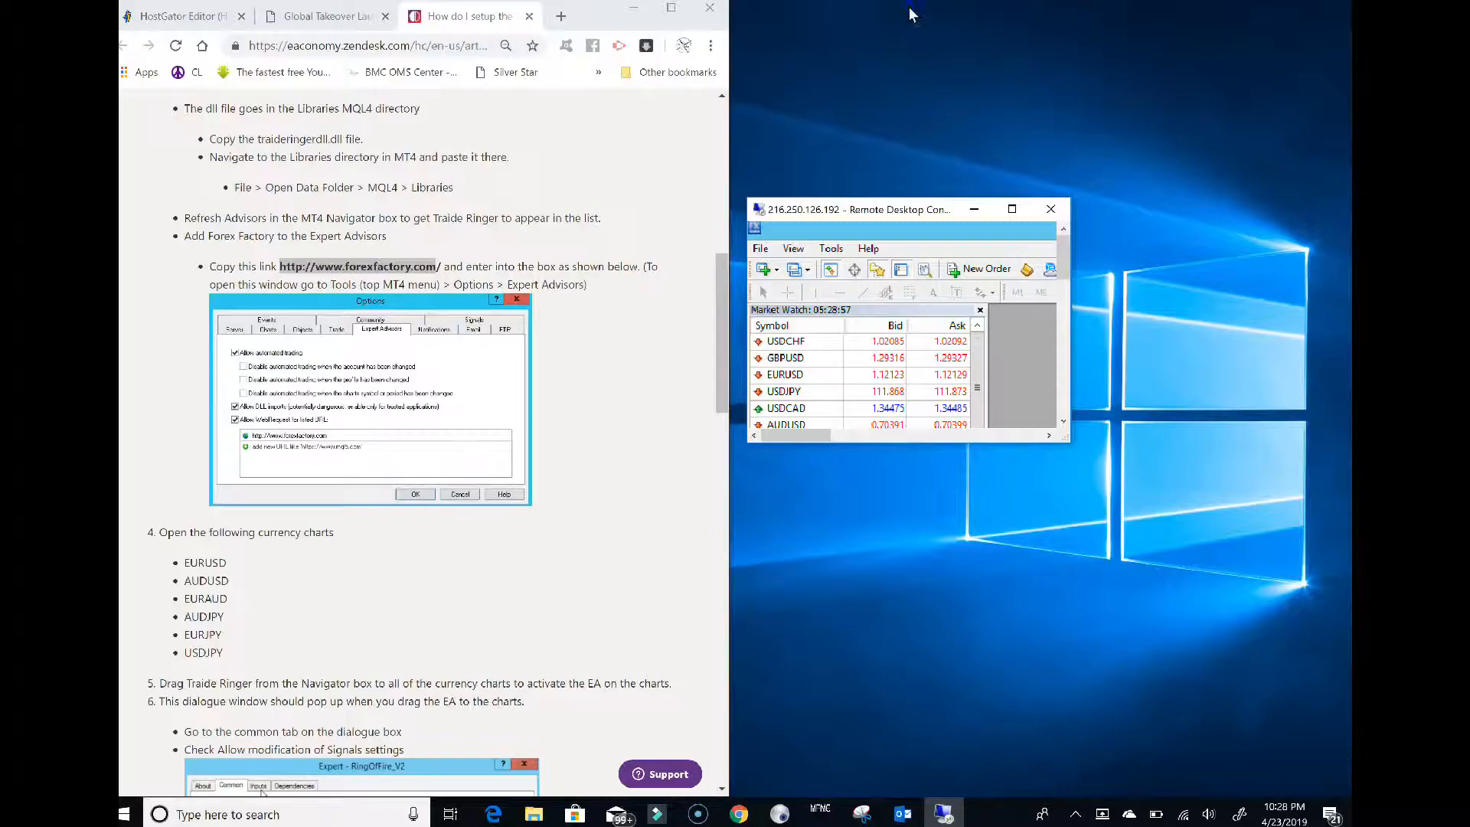
Leave the setup article and bring the full-screen MetaTrader 4 terminal back
scroll(630, 261, "down", 2)
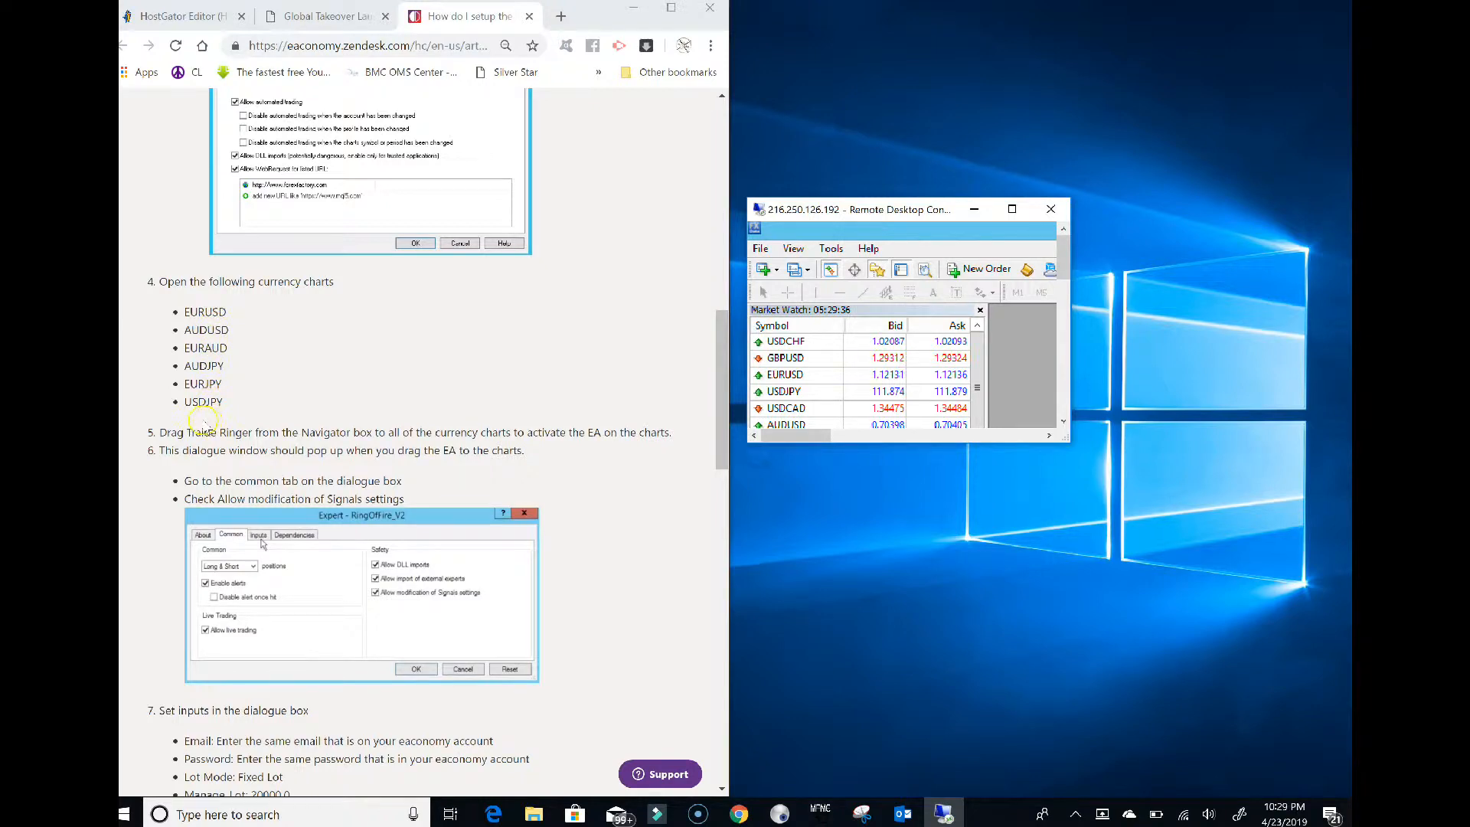
left_click(1011, 209)
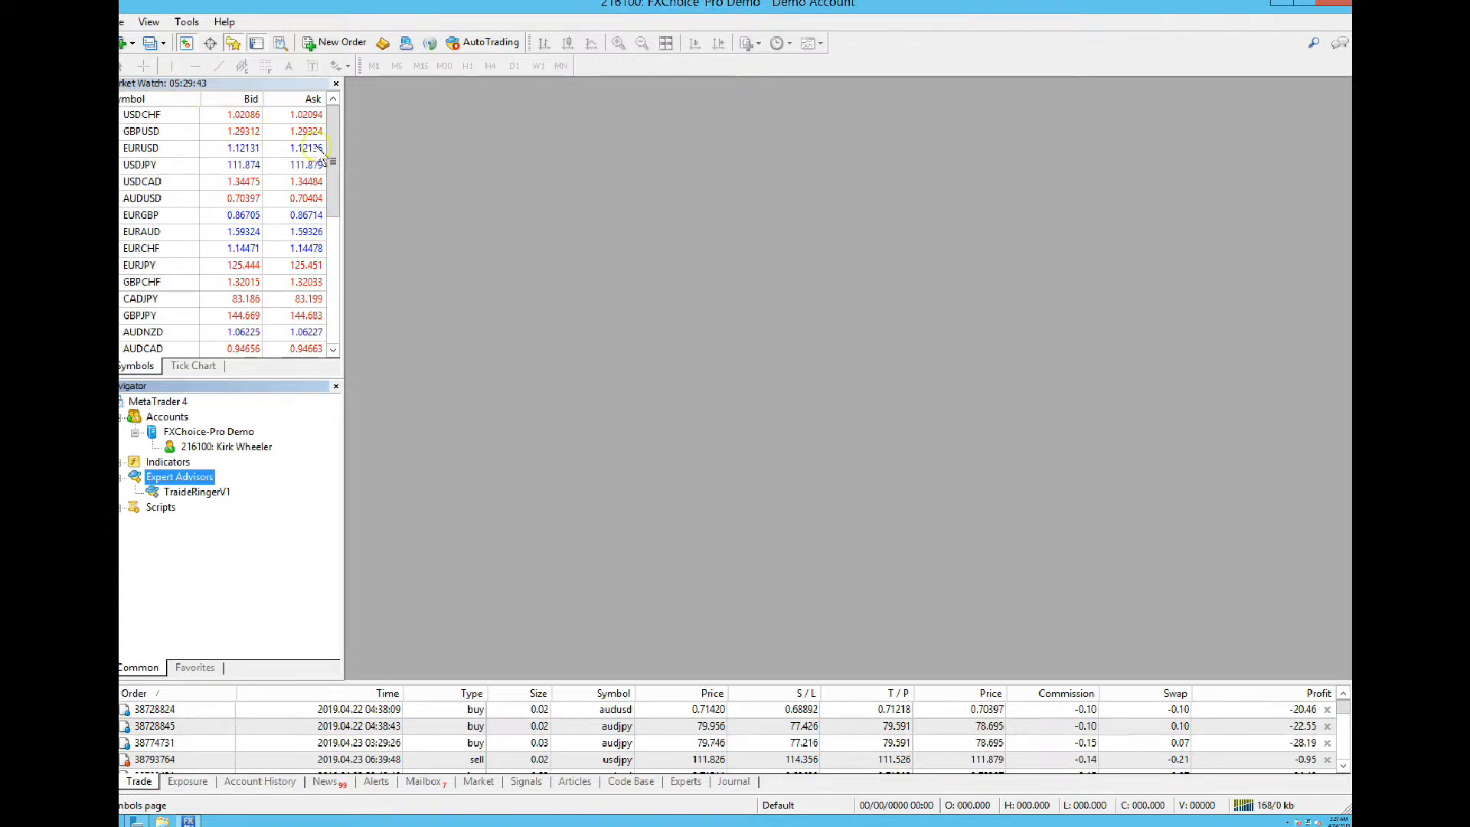
mouse_move(320, 153)
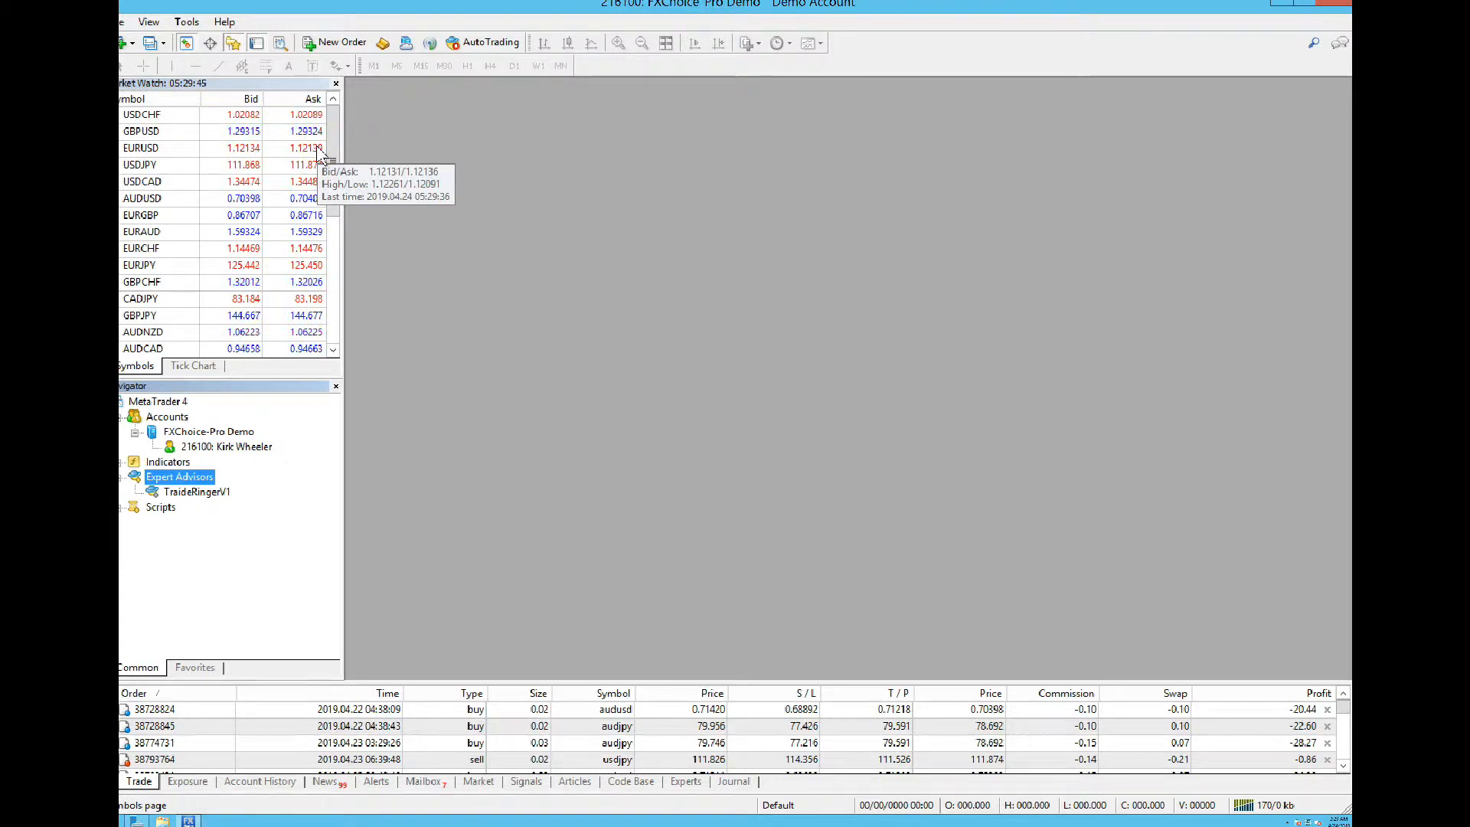
Open chart windows for EURUSD, AUDUSD and EURAUD from Market Watch
mouse_move(141, 152)
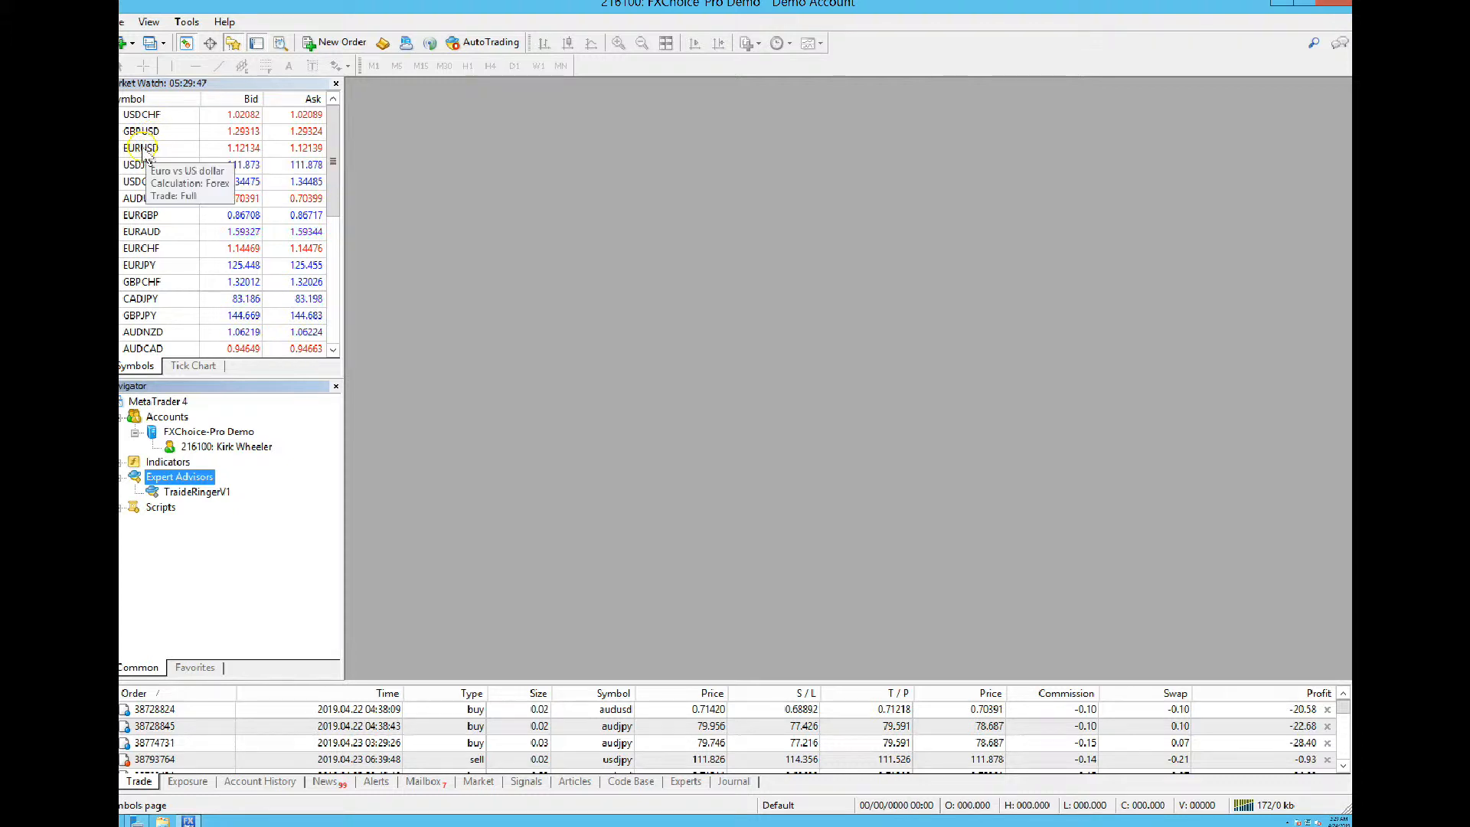
right_click(141, 151)
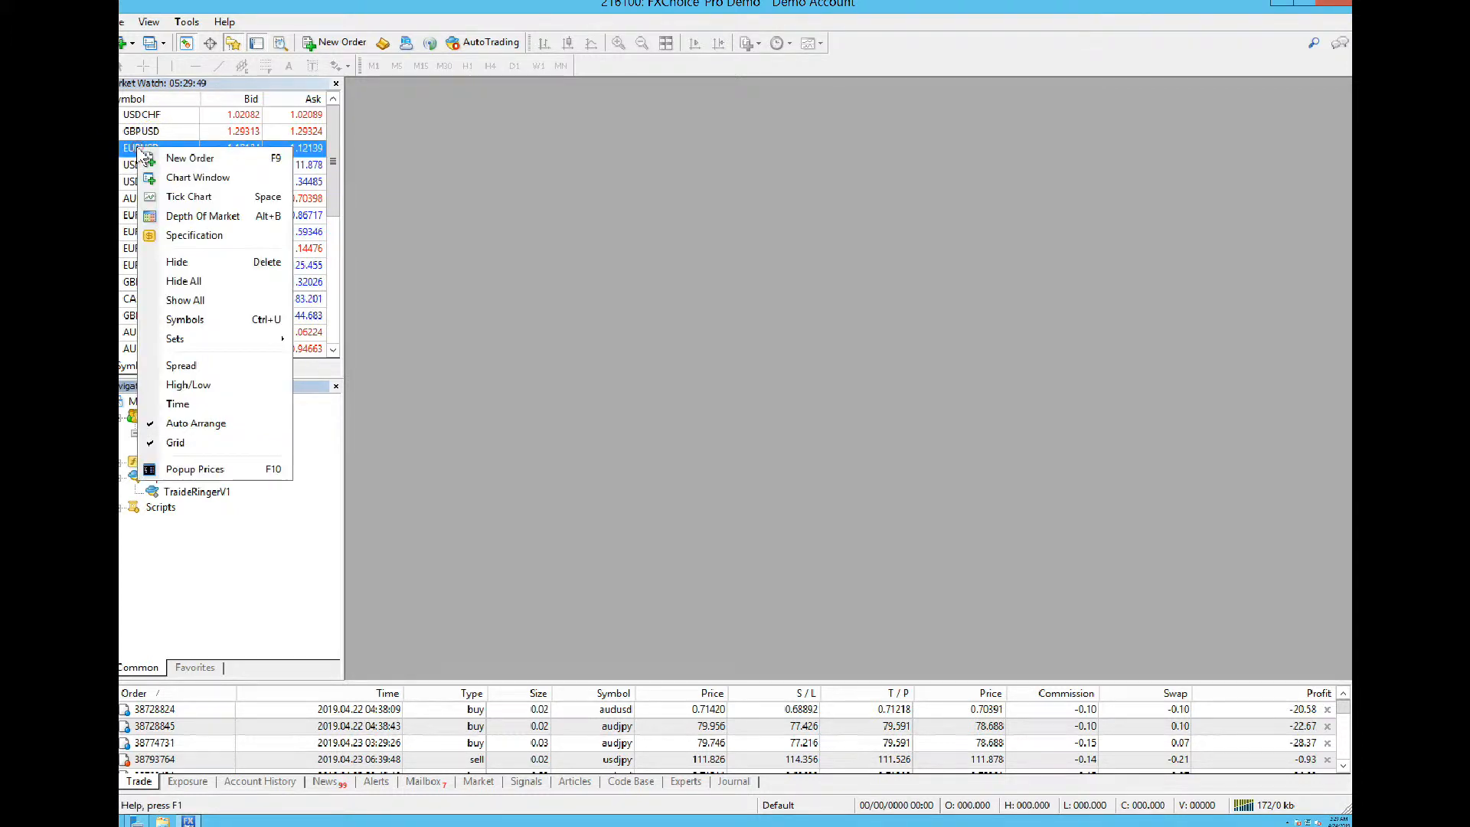
left_click(171, 178)
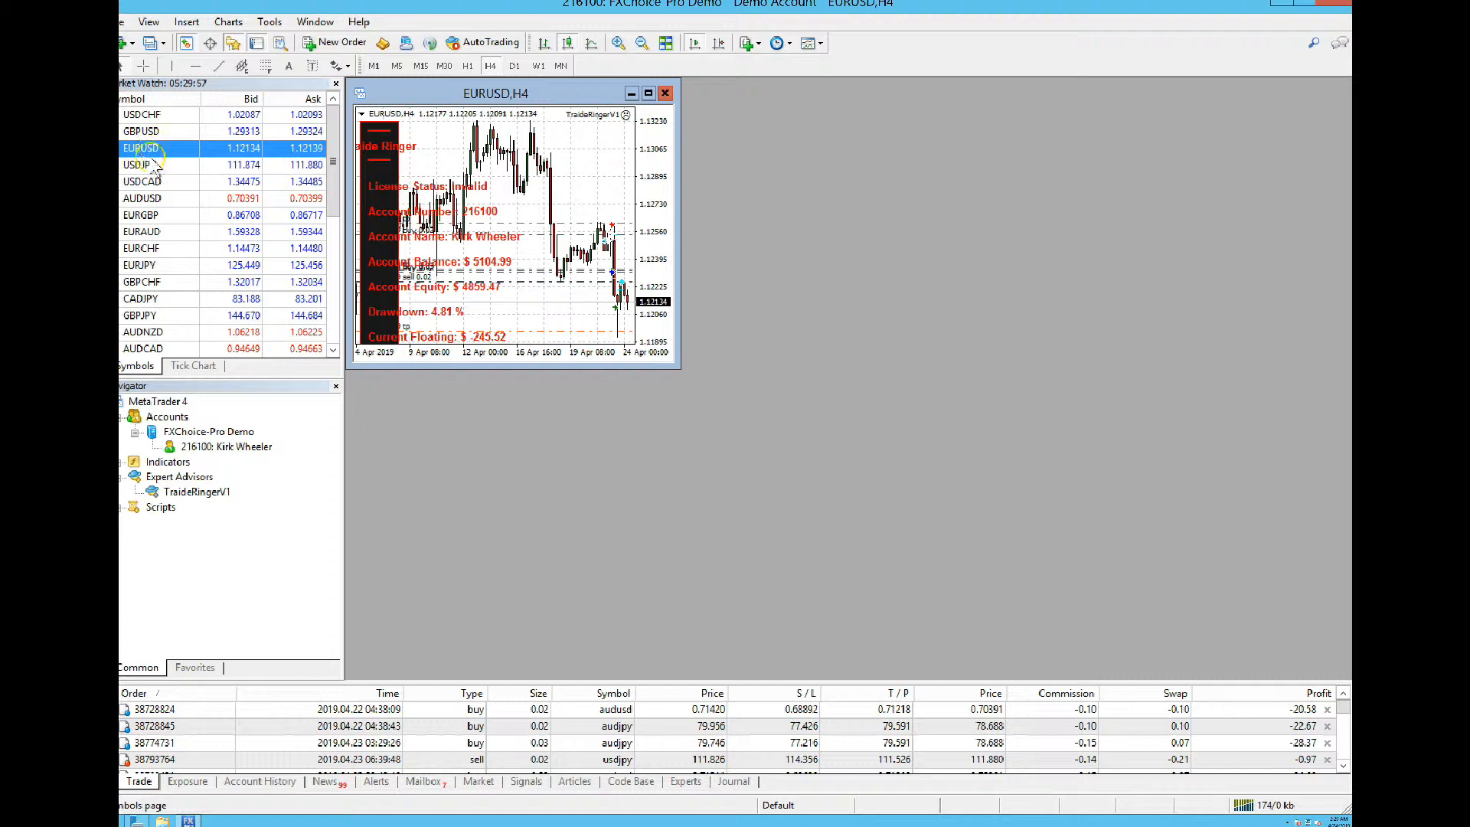
right_click(147, 200)
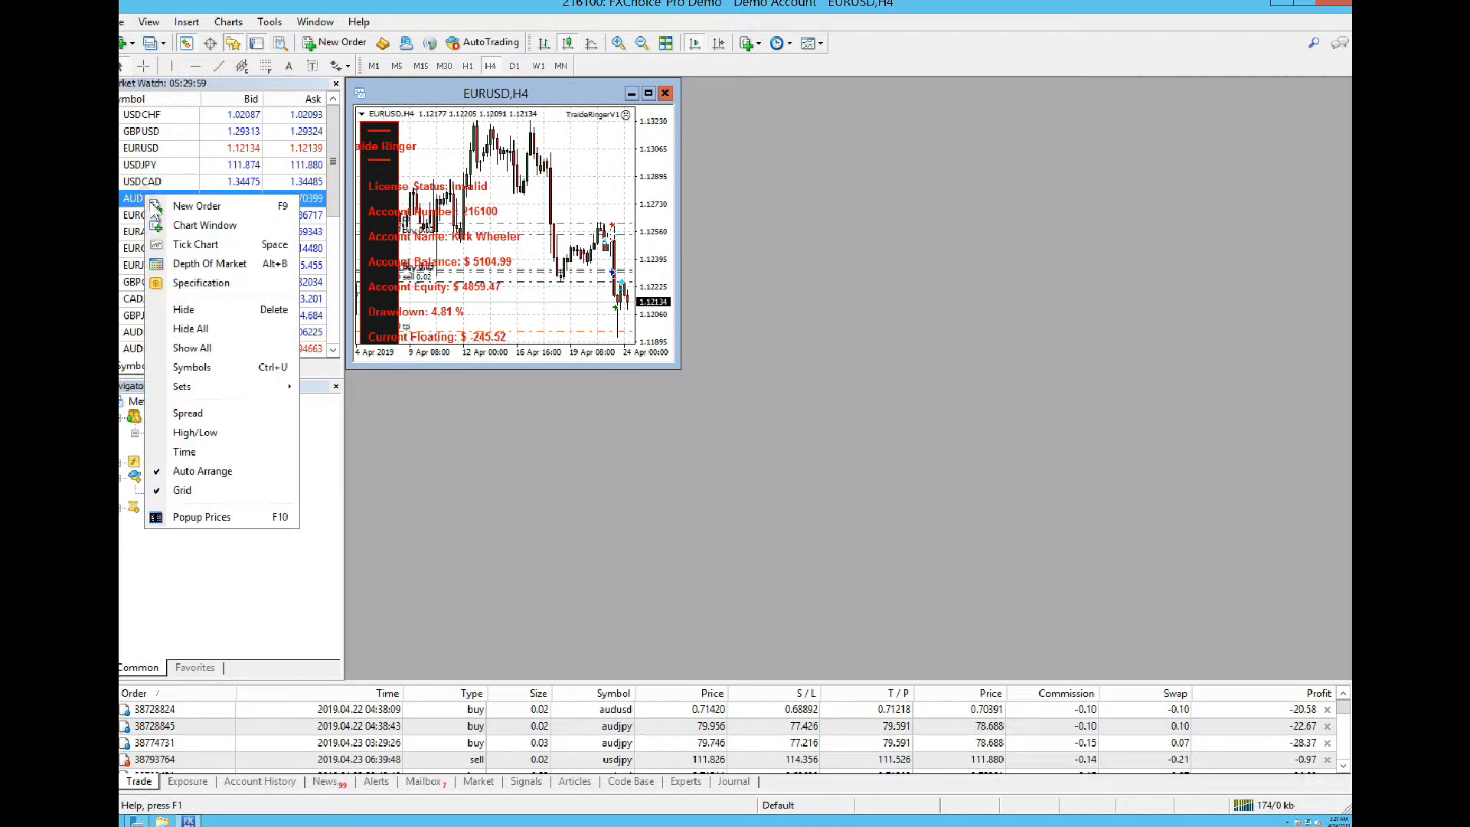
left_click(173, 226)
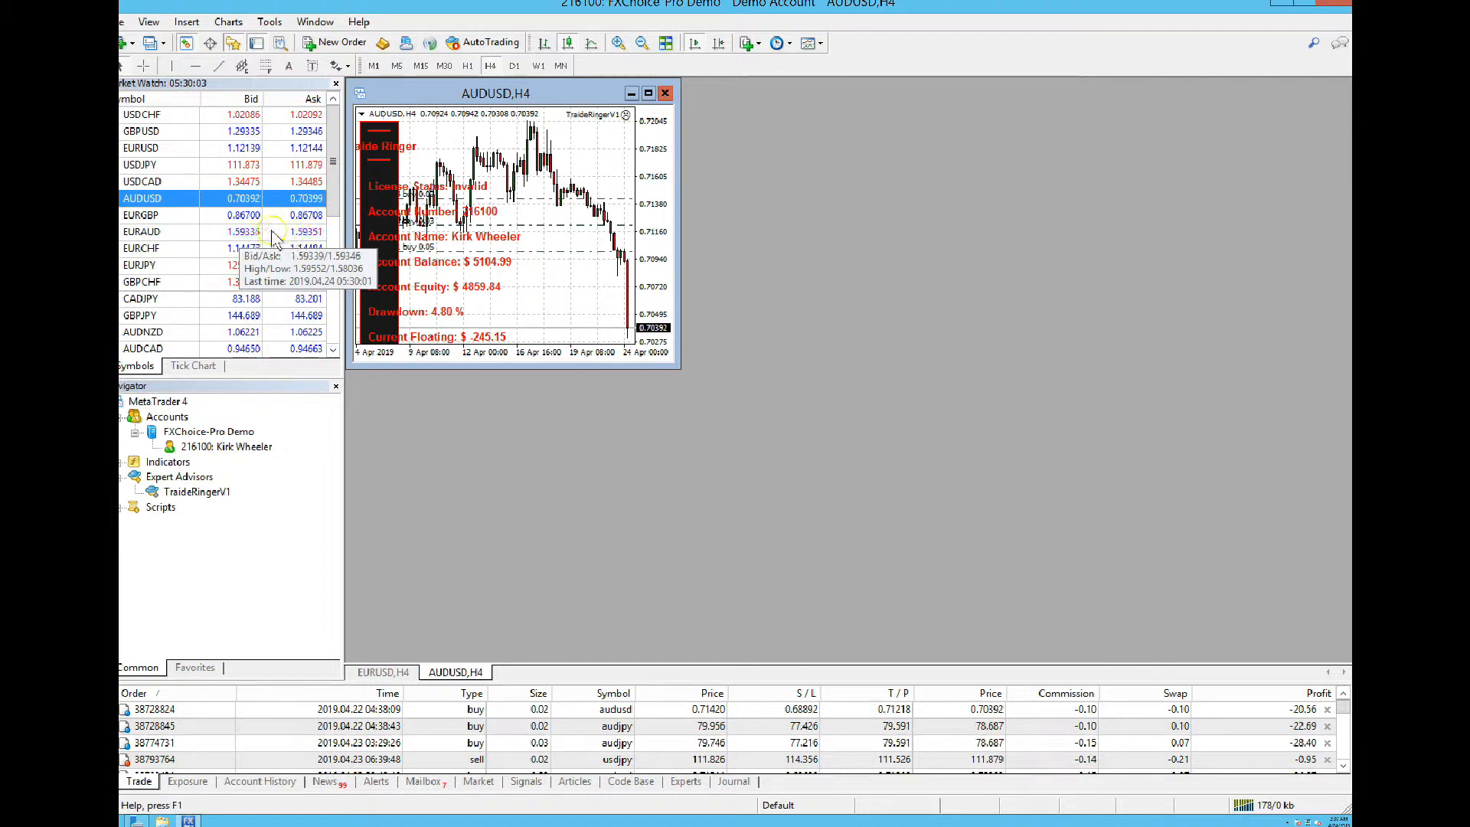
right_click(147, 235)
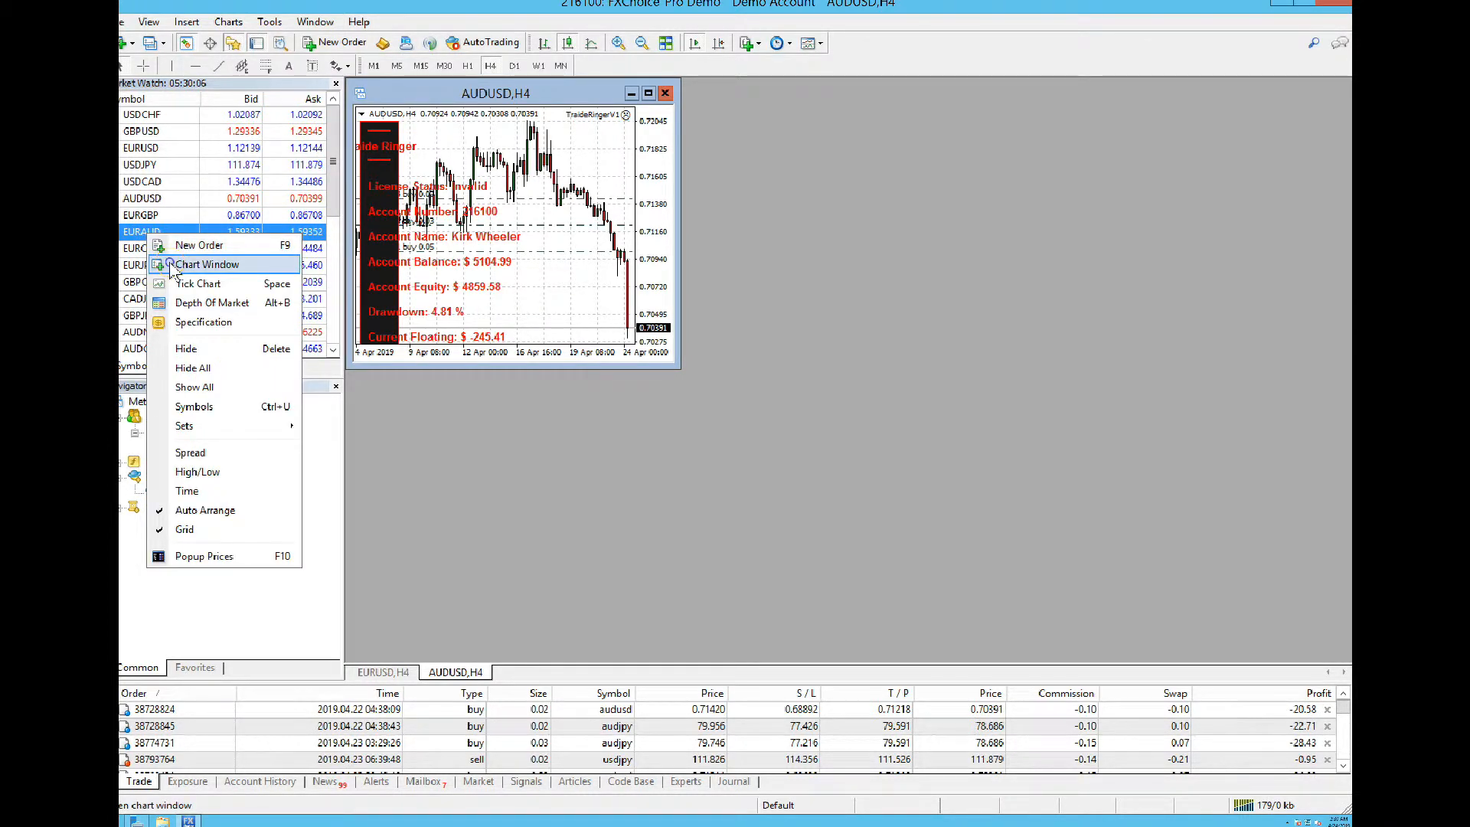
left_click(205, 264)
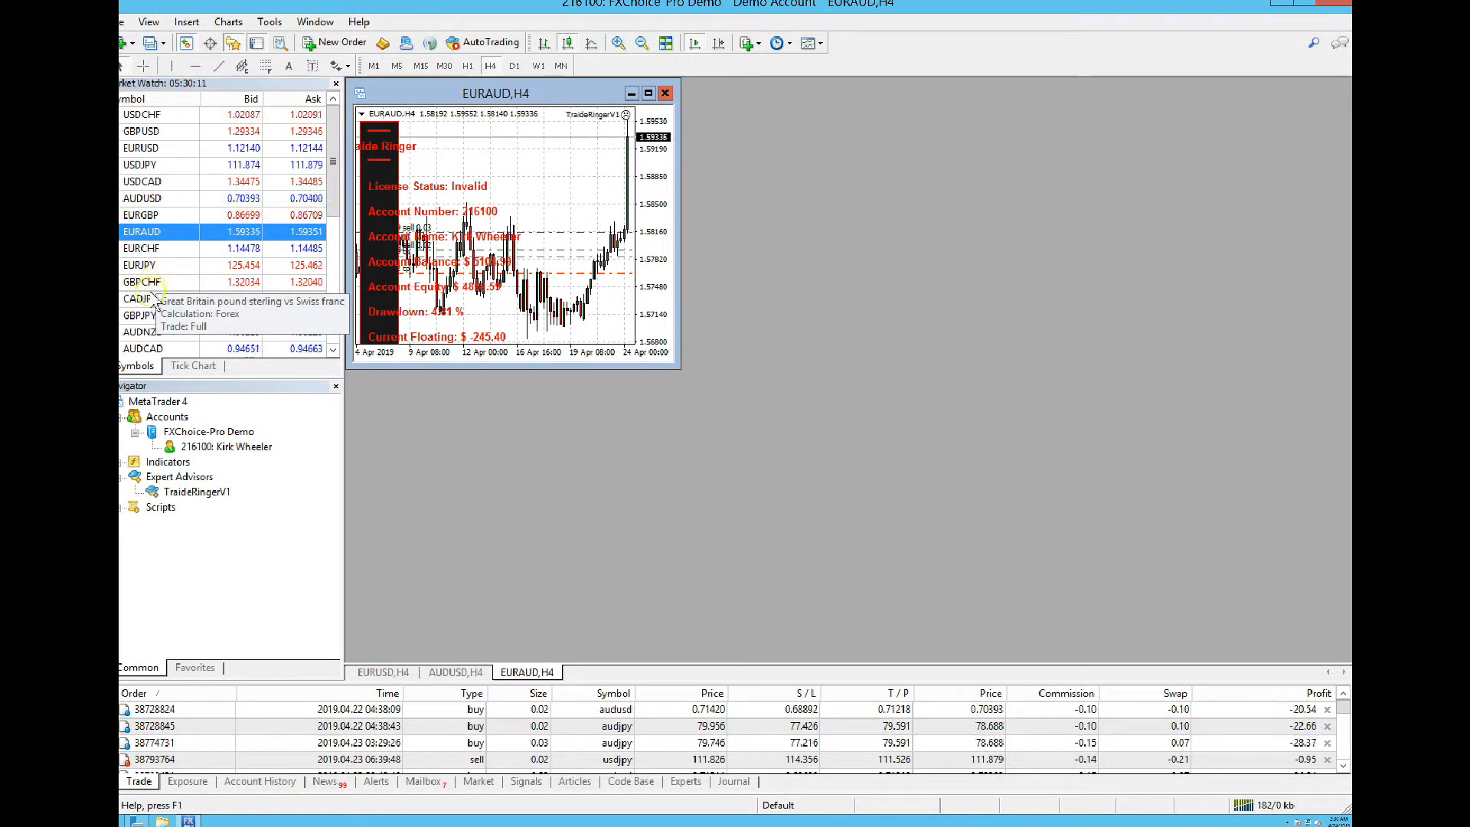
Open chart windows for AUDJPY, EURJPY and USDJPY from Market Watch
scroll(155, 352, "down", 3)
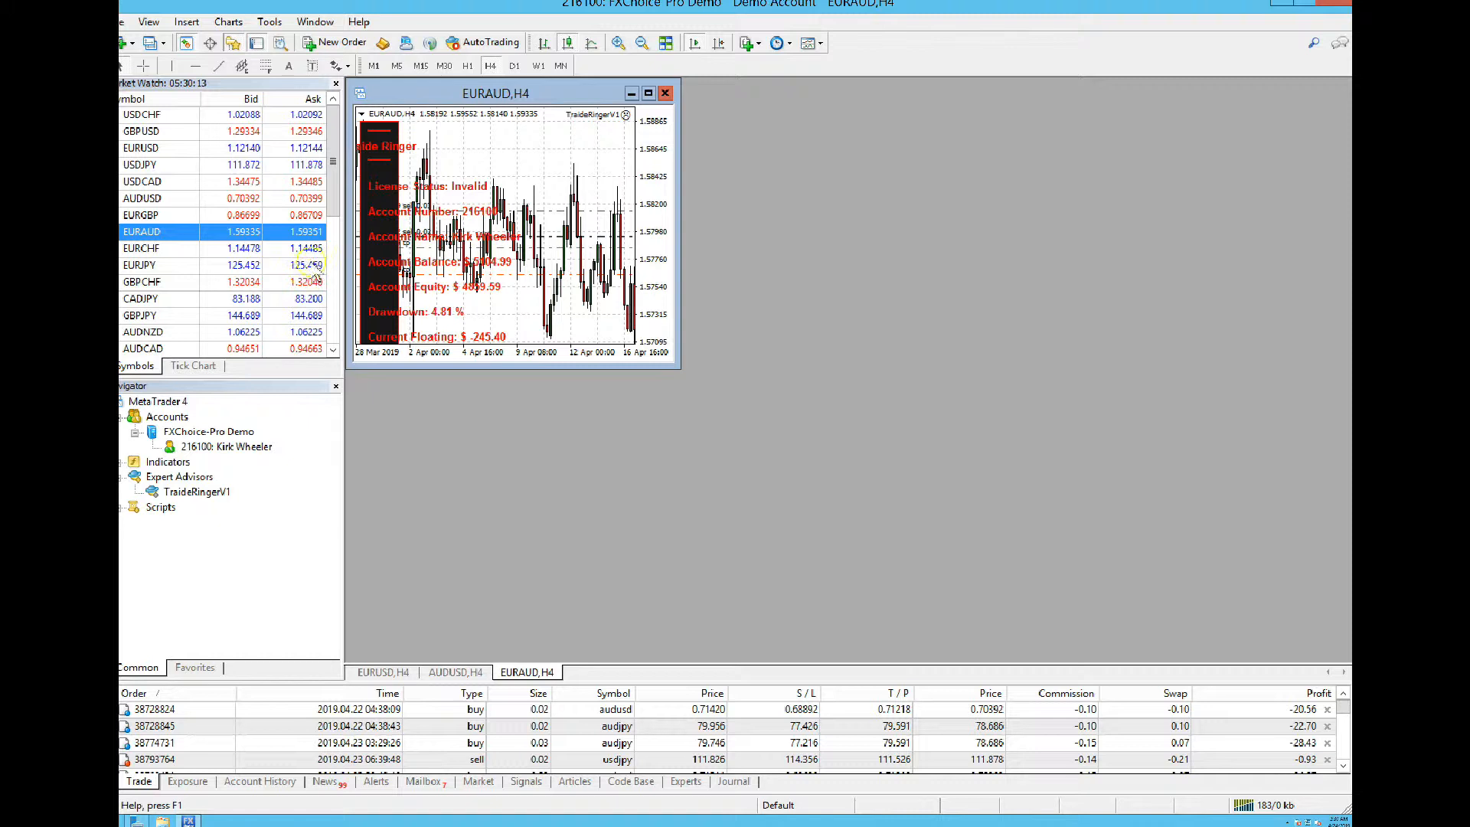
scroll(334, 222, "down", 2)
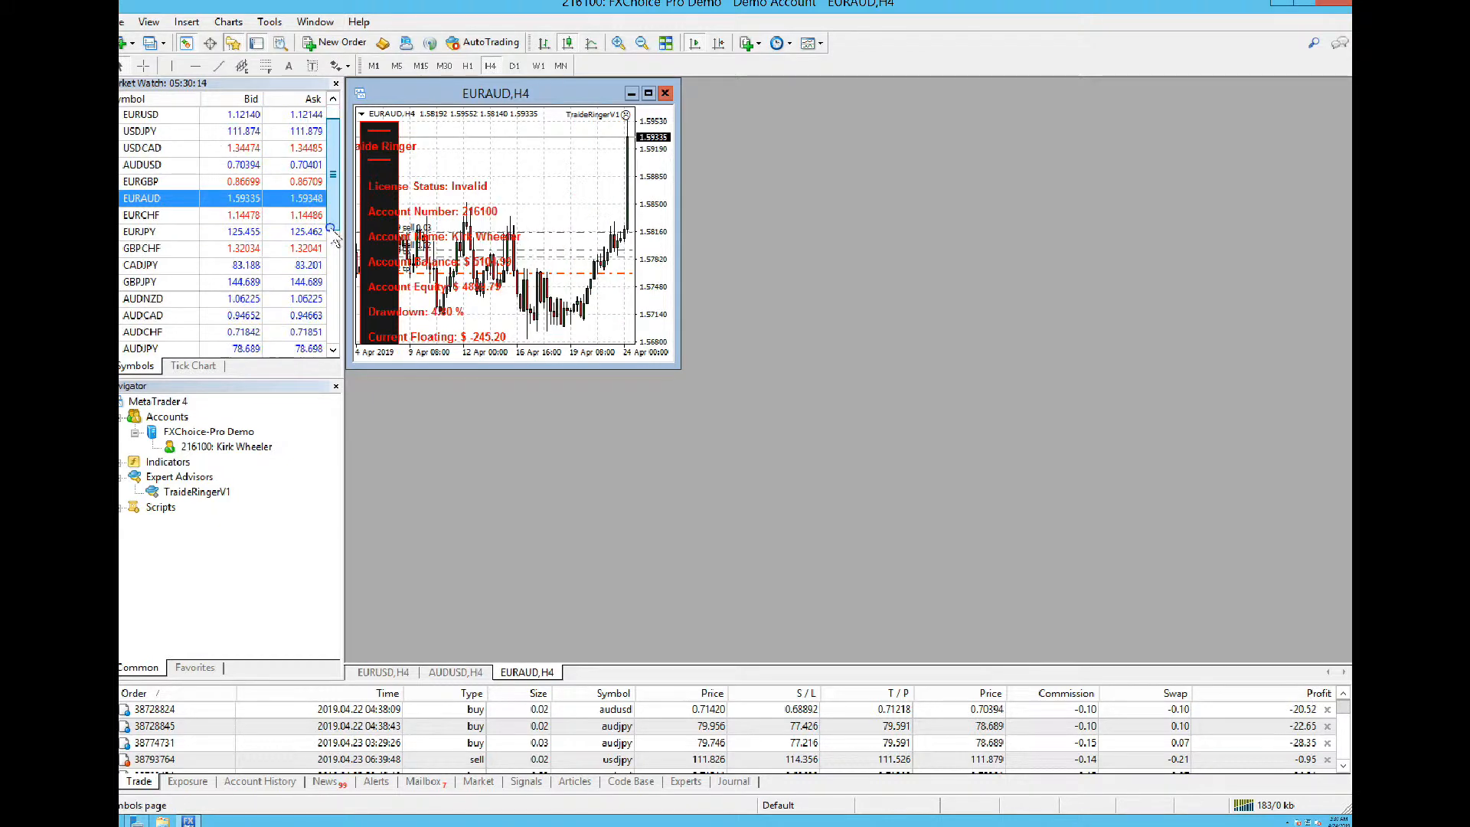
right_click(150, 350)
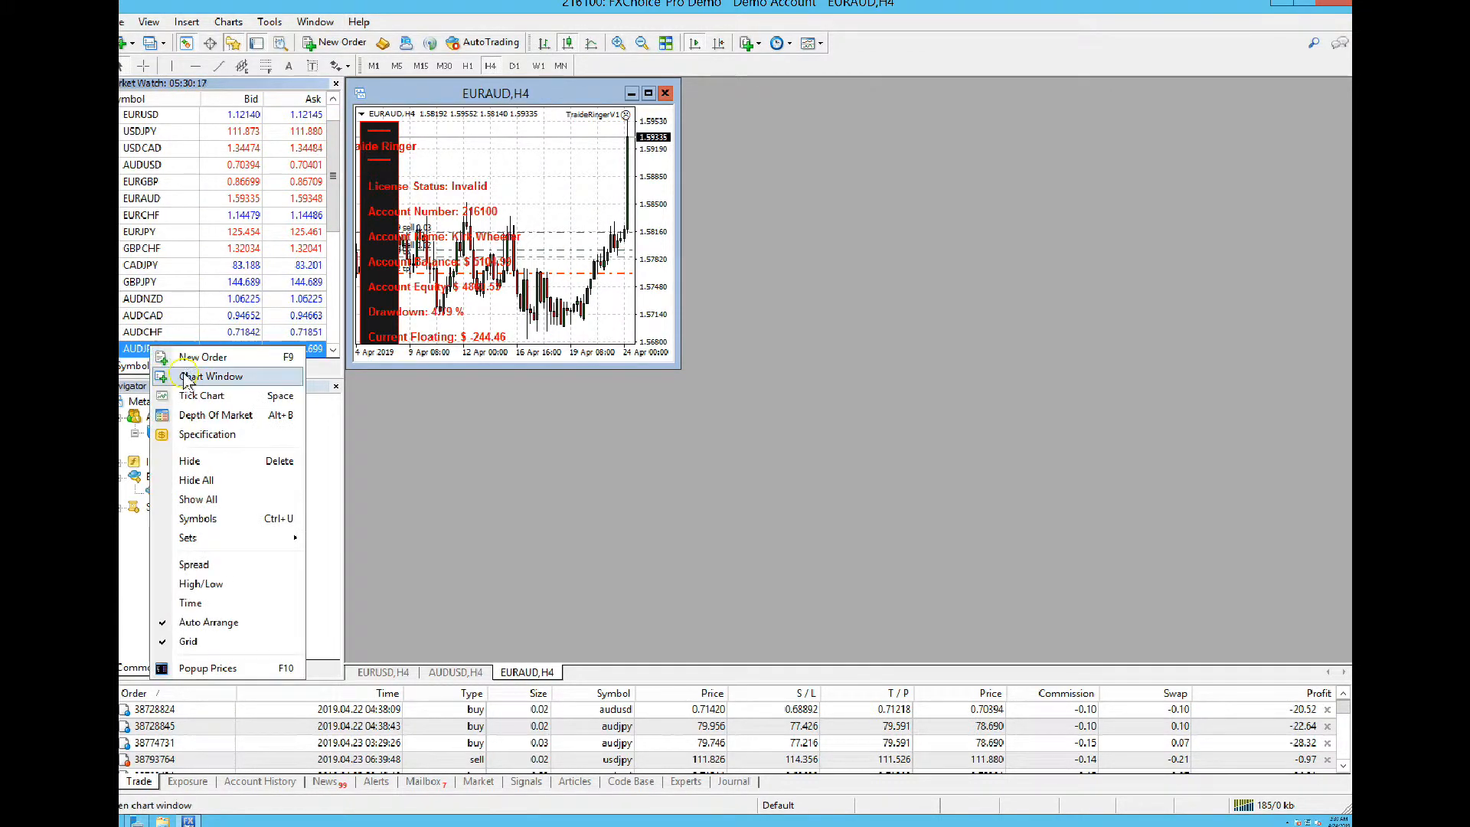
left_click(187, 377)
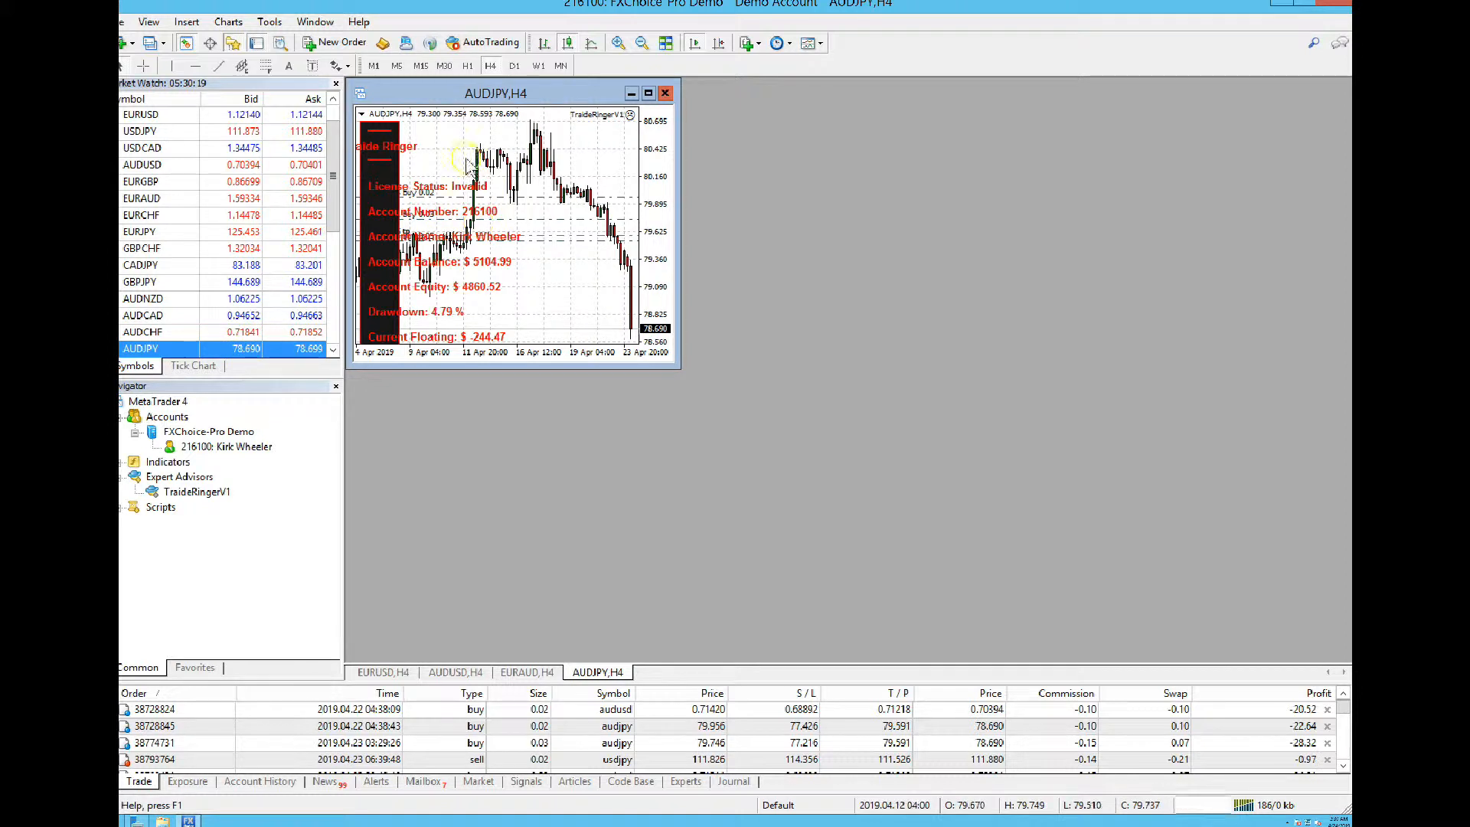
left_click_drag(447, 98, 527, 158)
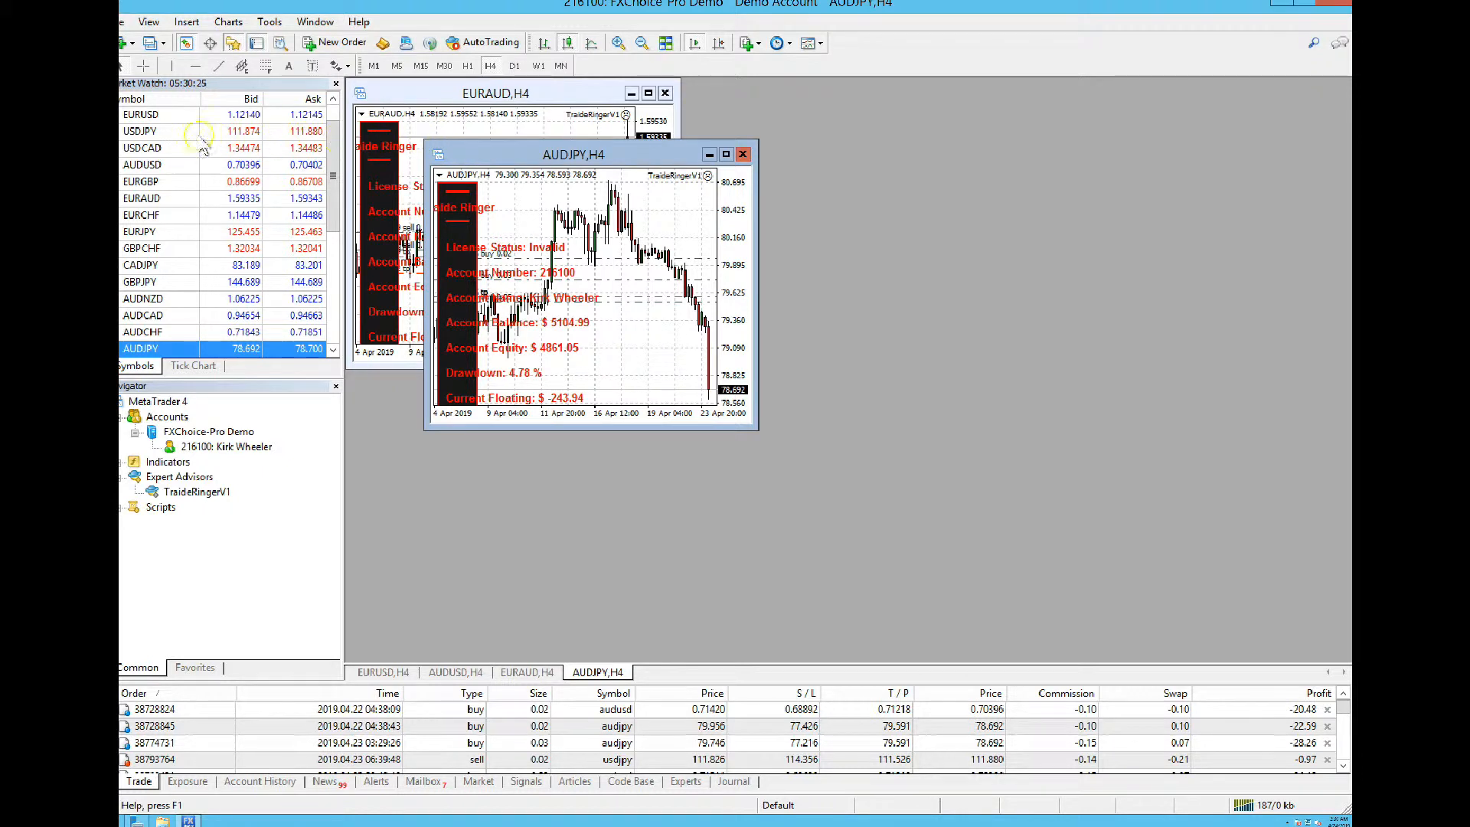
right_click(150, 231)
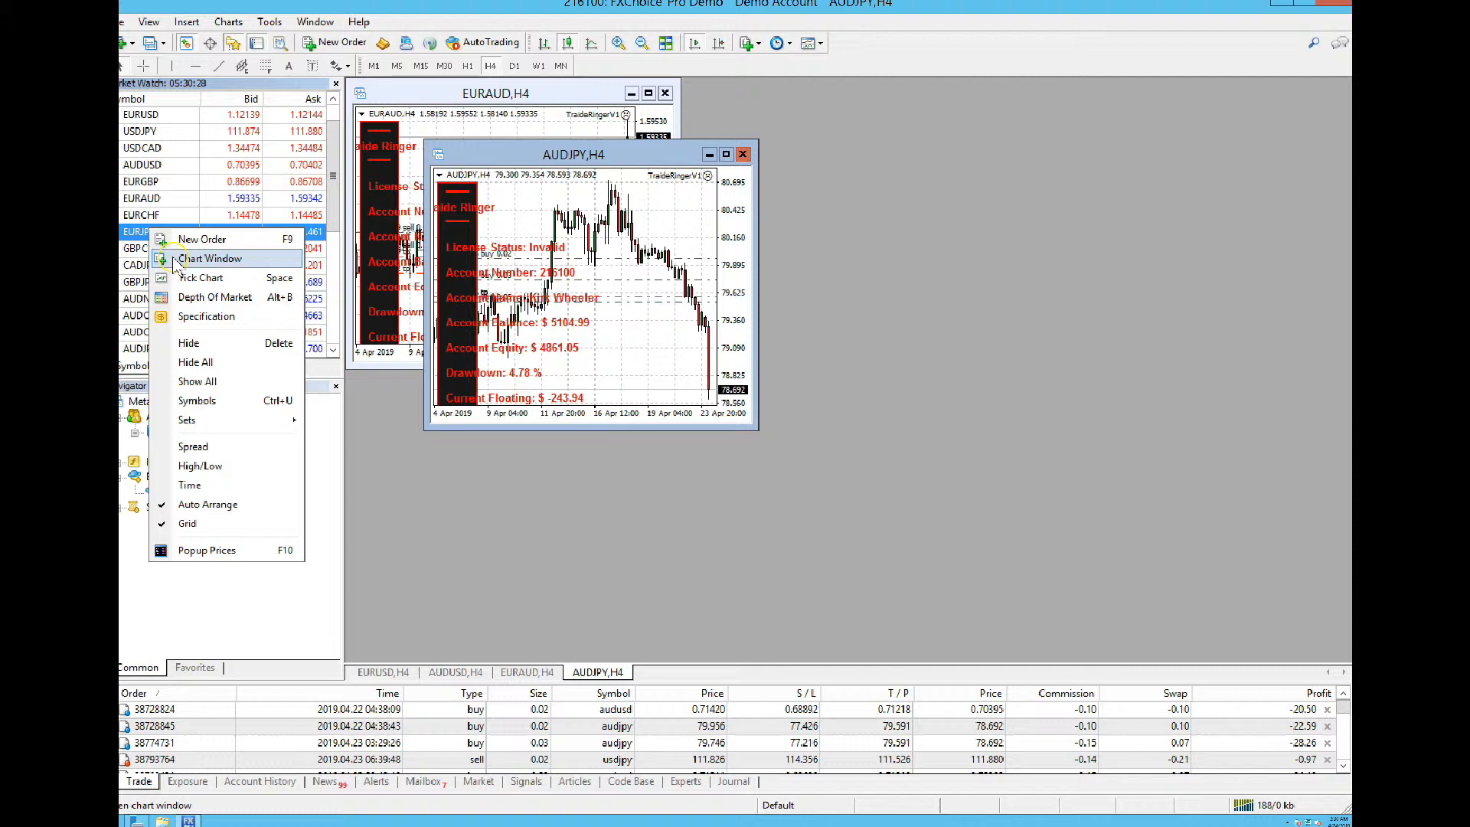
left_click(175, 258)
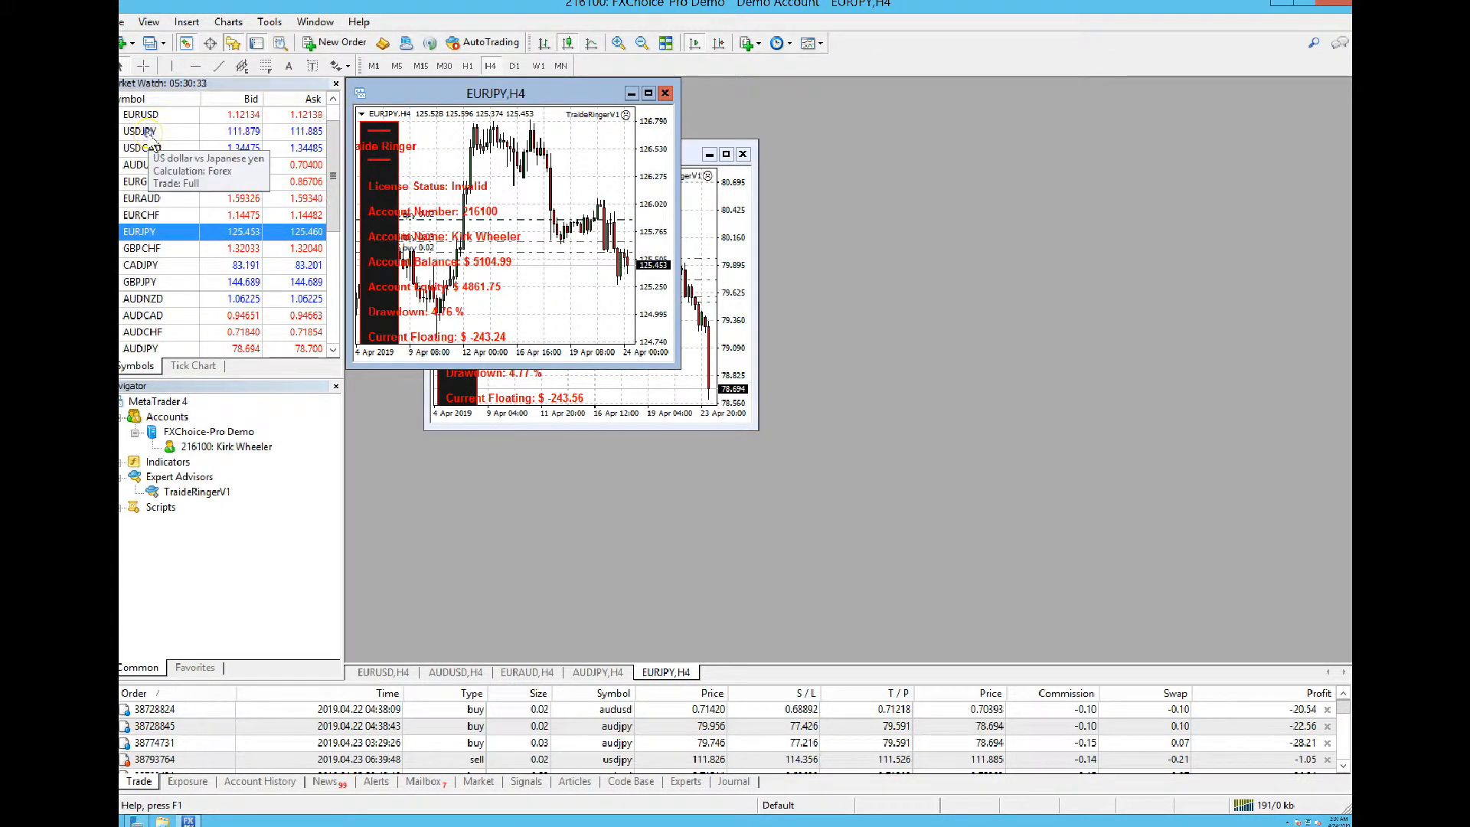
left_click(150, 133)
right_click(150, 135)
left_click(178, 157)
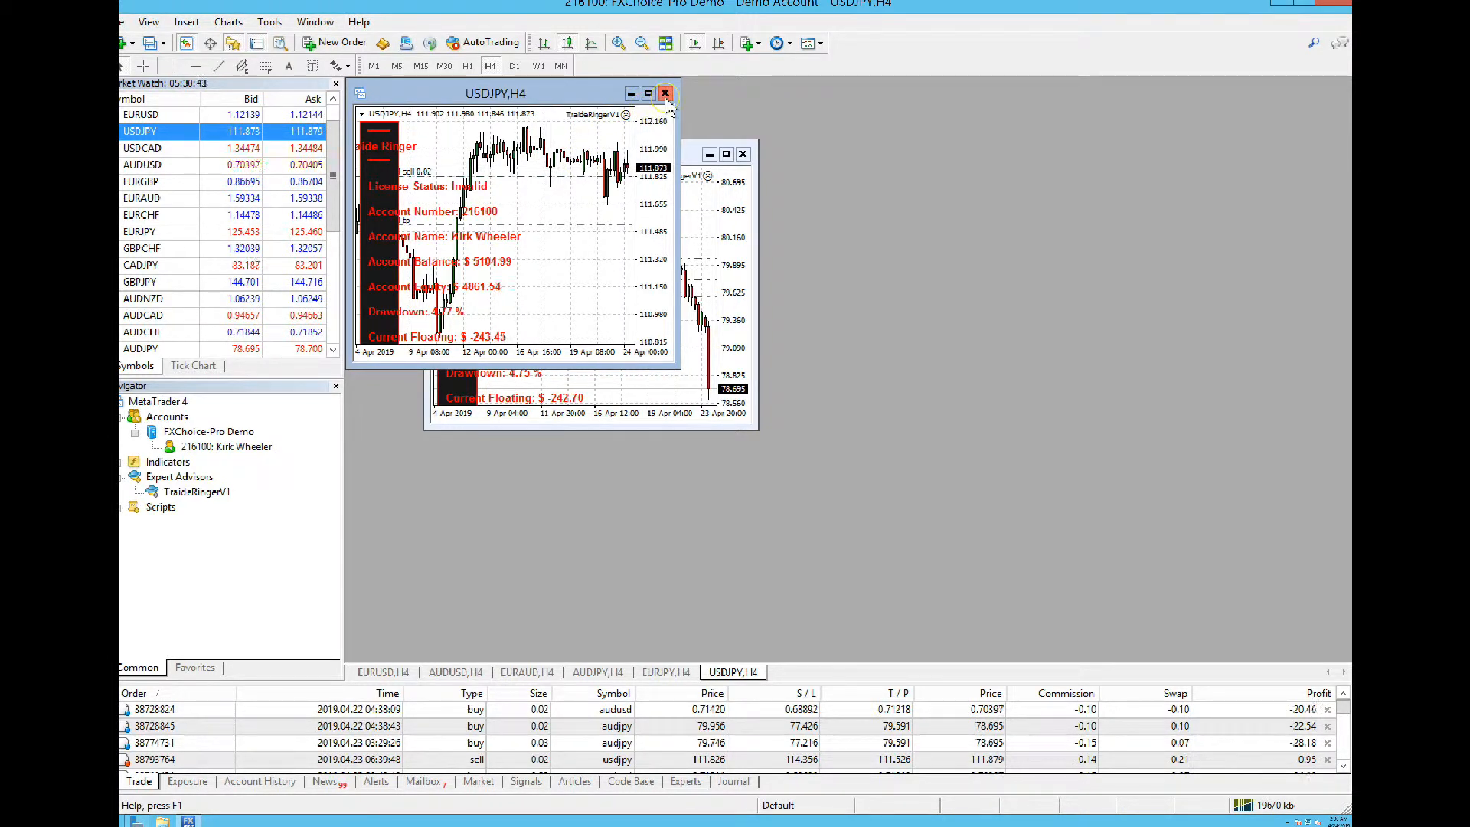
Close the USDJPY, EURJPY, EURAUD, AUDUSD and AUDJPY charts, keeping EURUSD,H4 slightly repositioned
left_click(665, 94)
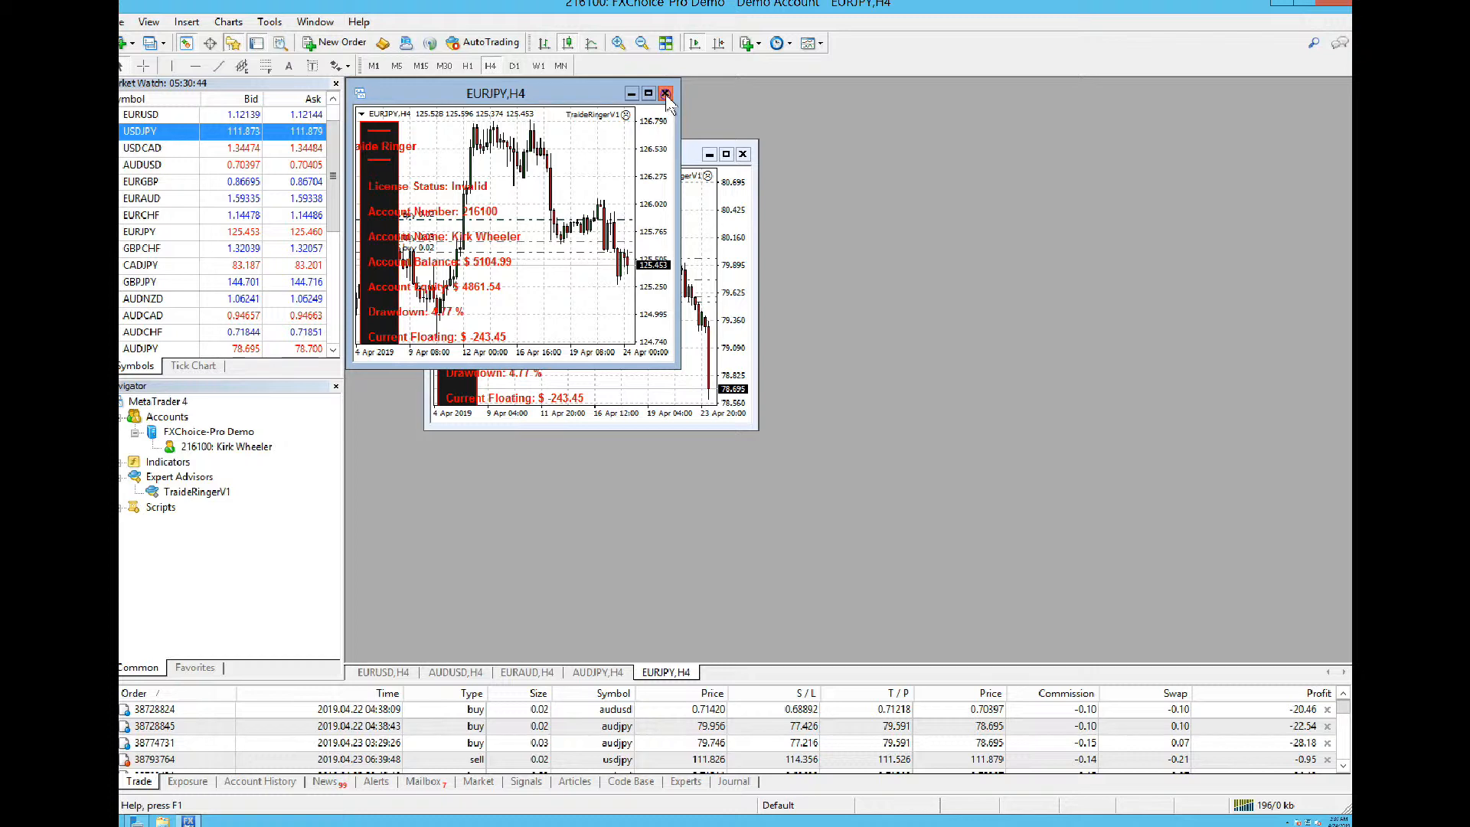
left_click(666, 93)
left_click(665, 93)
left_click(665, 94)
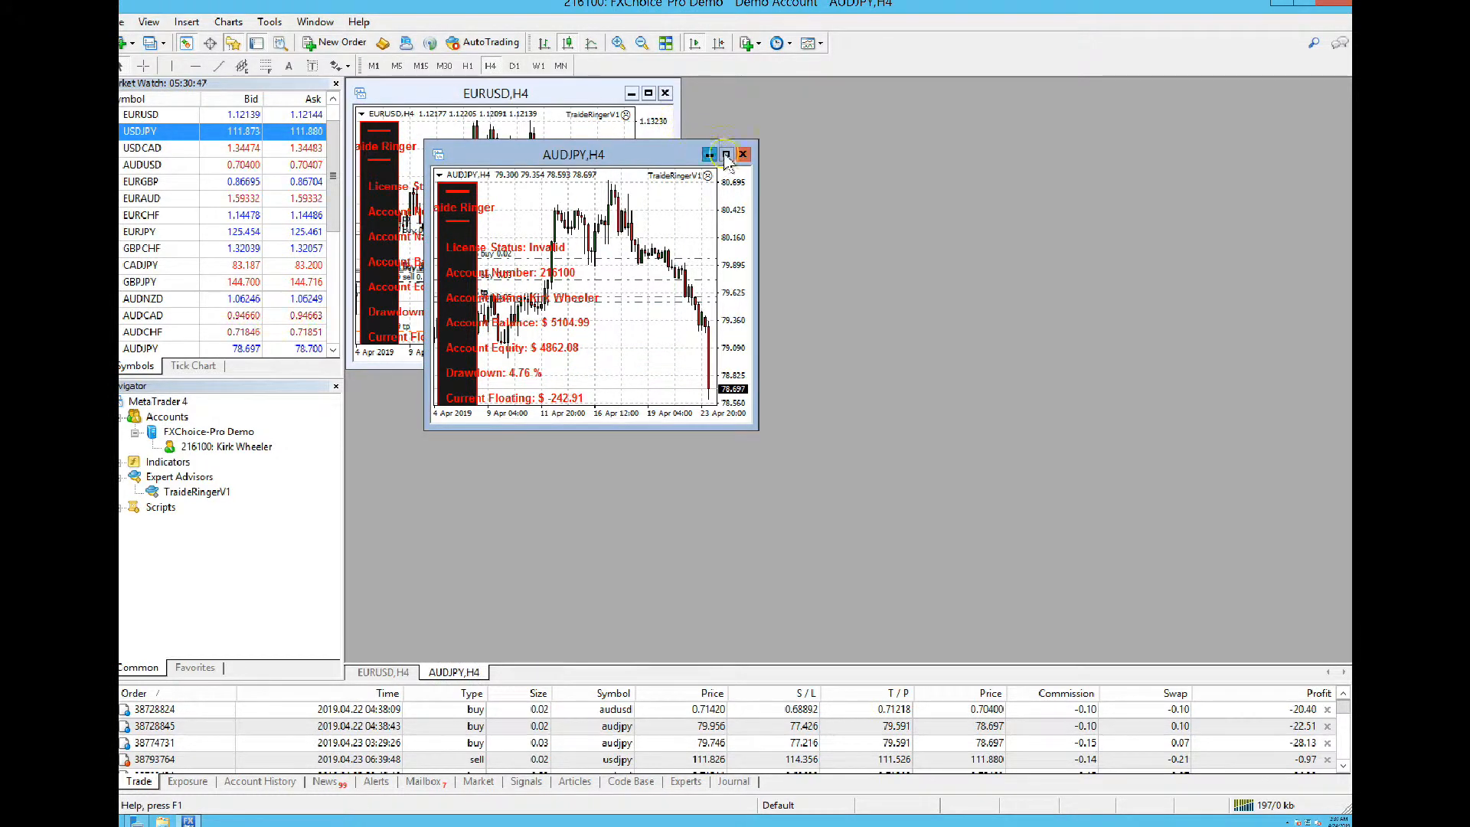
left_click(742, 155)
mouse_move(563, 99)
left_mouse_down()
mouse_move(634, 157)
mouse_move(549, 111)
left_mouse_up()
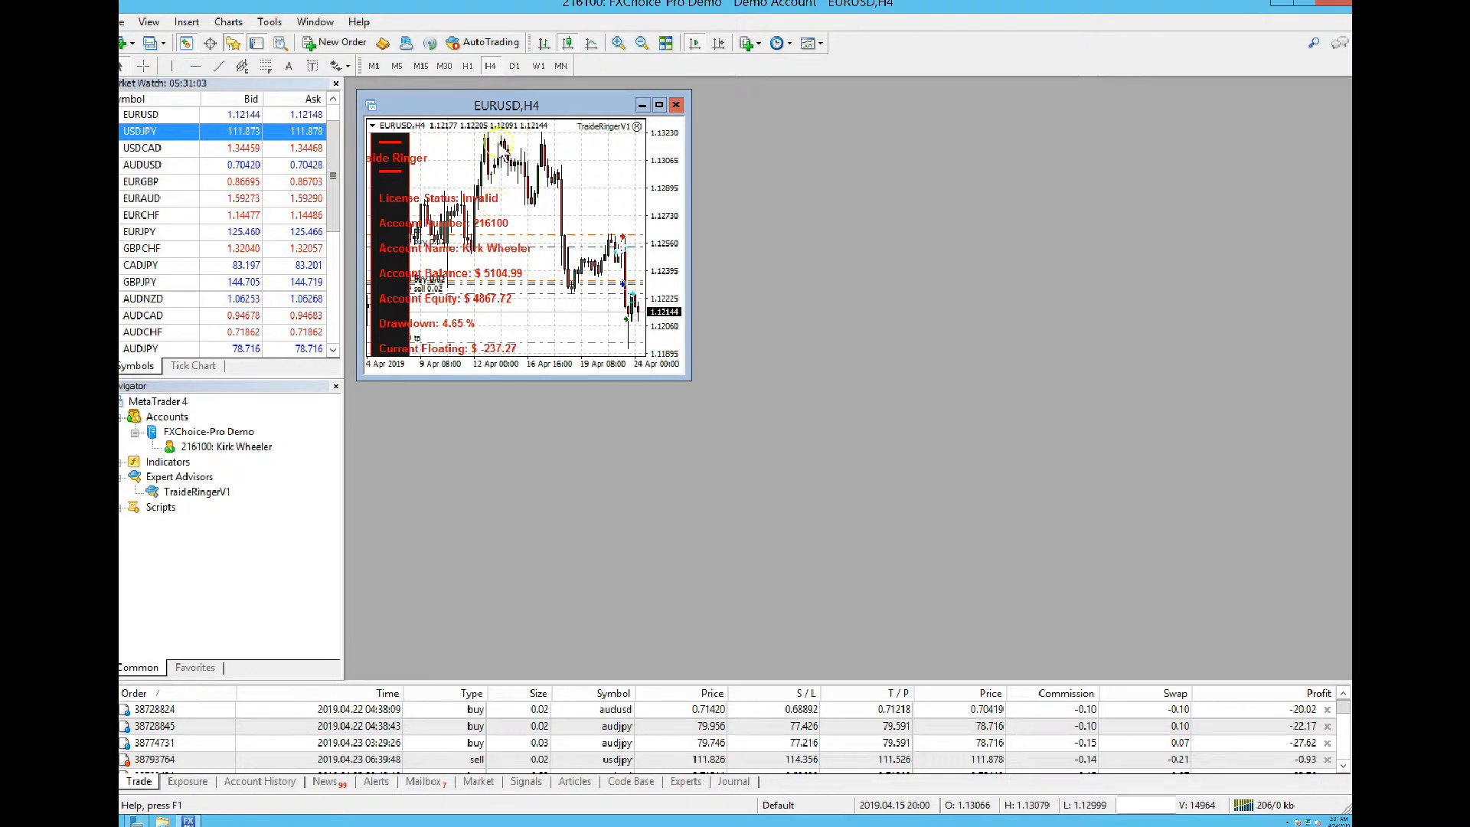
mouse_move(533, 217)
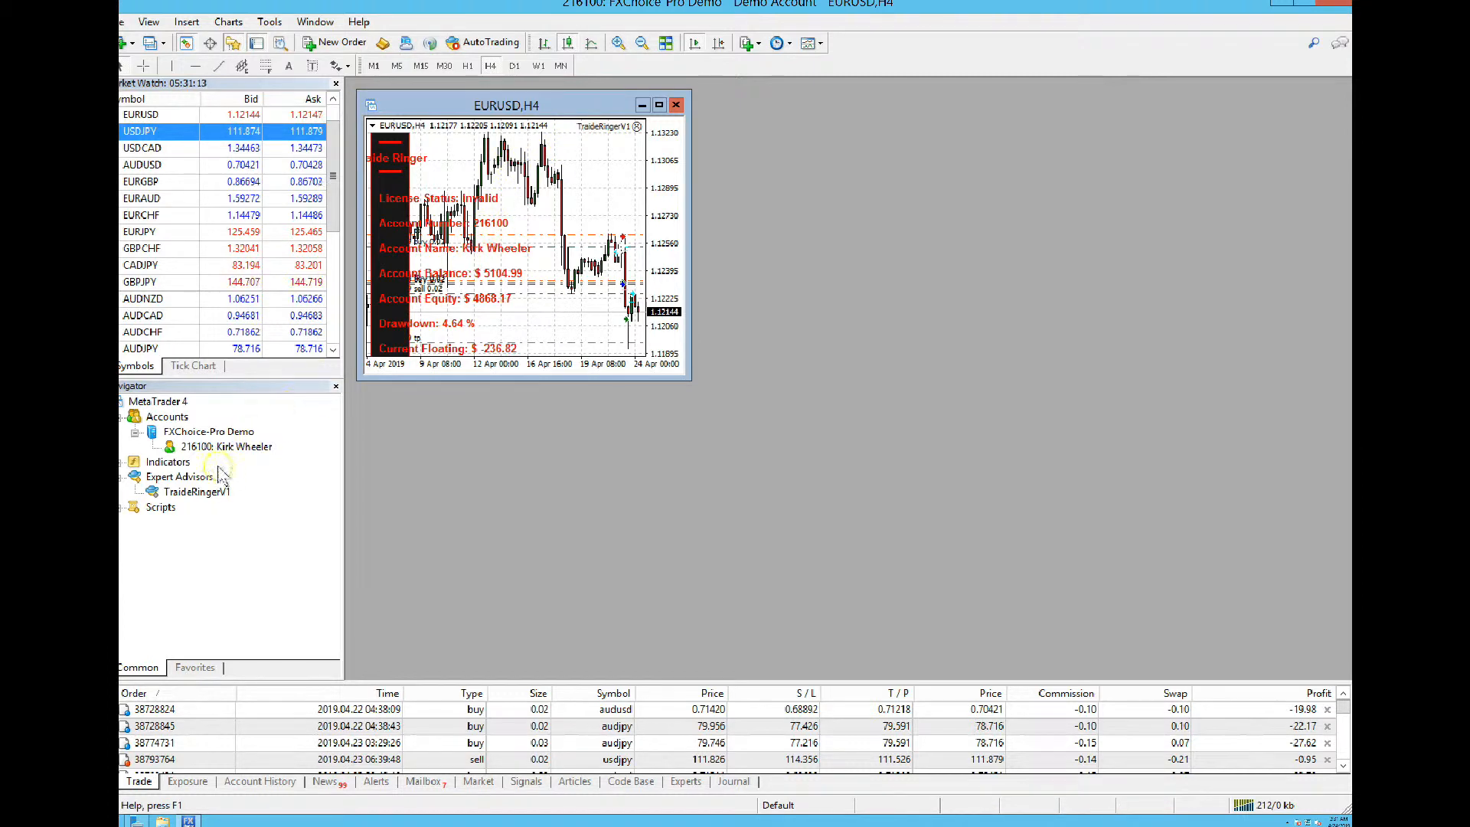
Drop TraideRingerV1 onto EURUSD,H4 and tick 'Allow modification of Signals settings' on Common
left_click(196, 492)
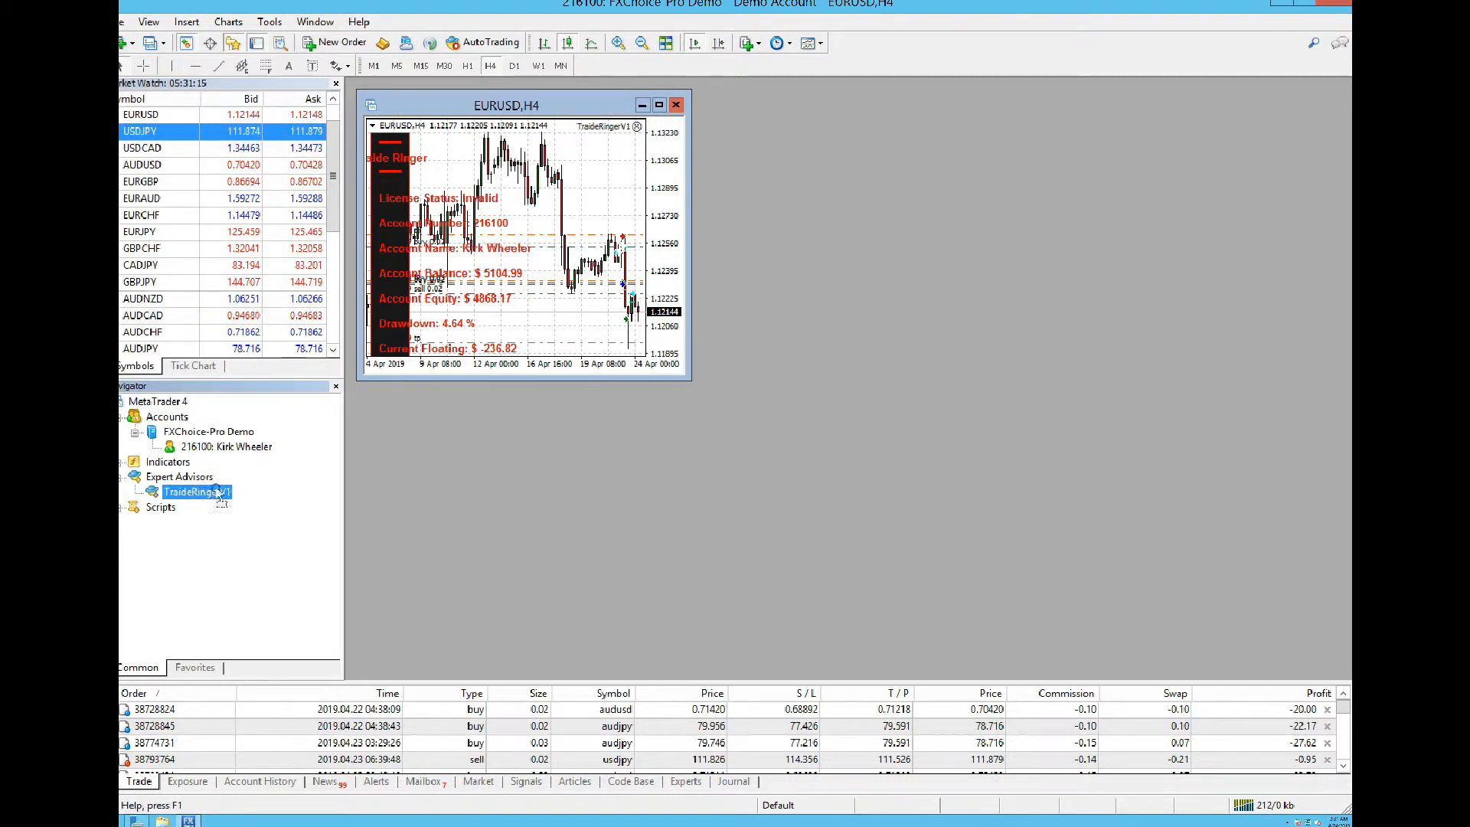
left_click_drag(293, 460, 411, 366)
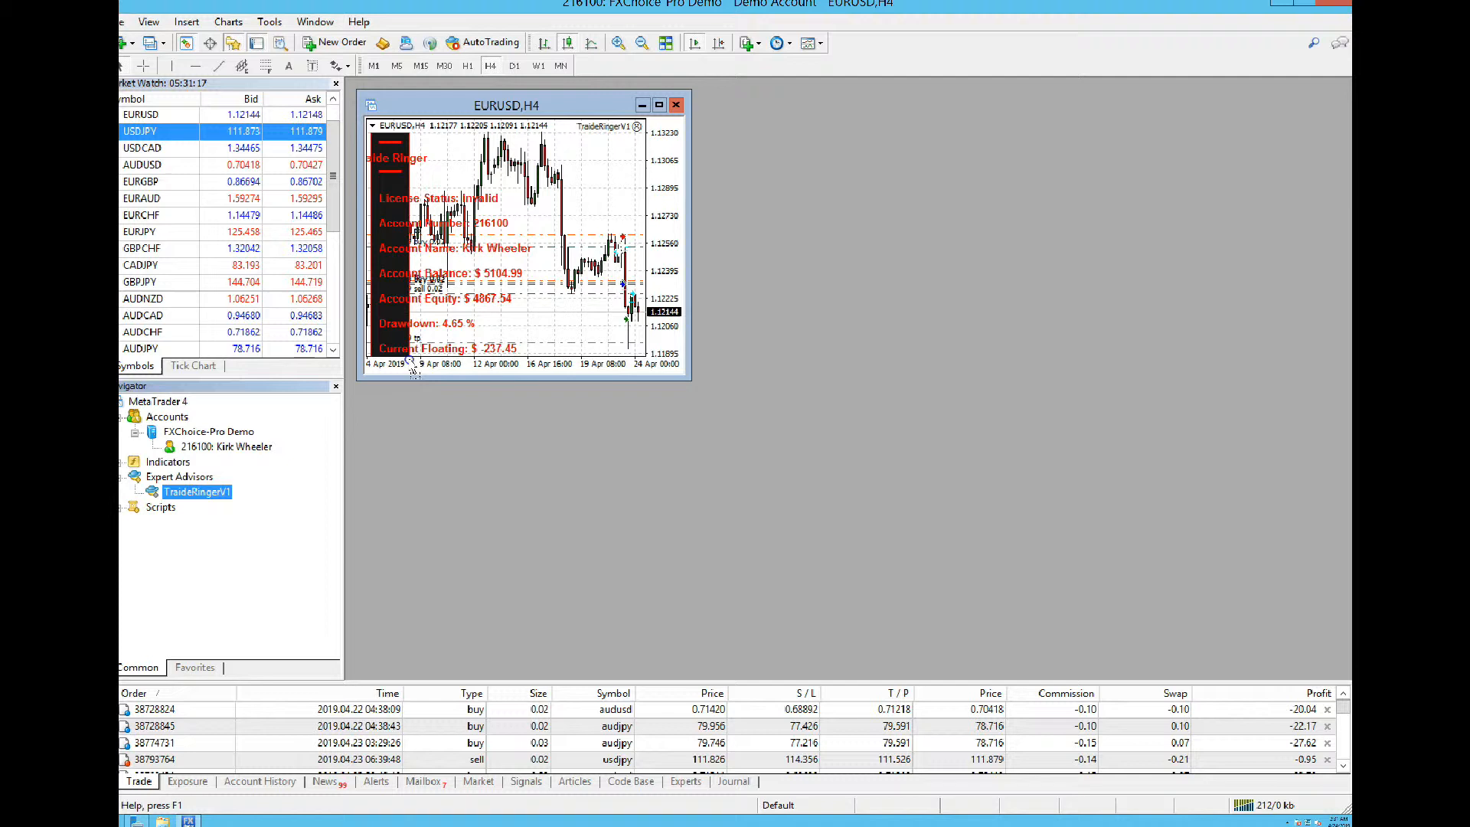
left_click_drag(476, 307, 476, 307)
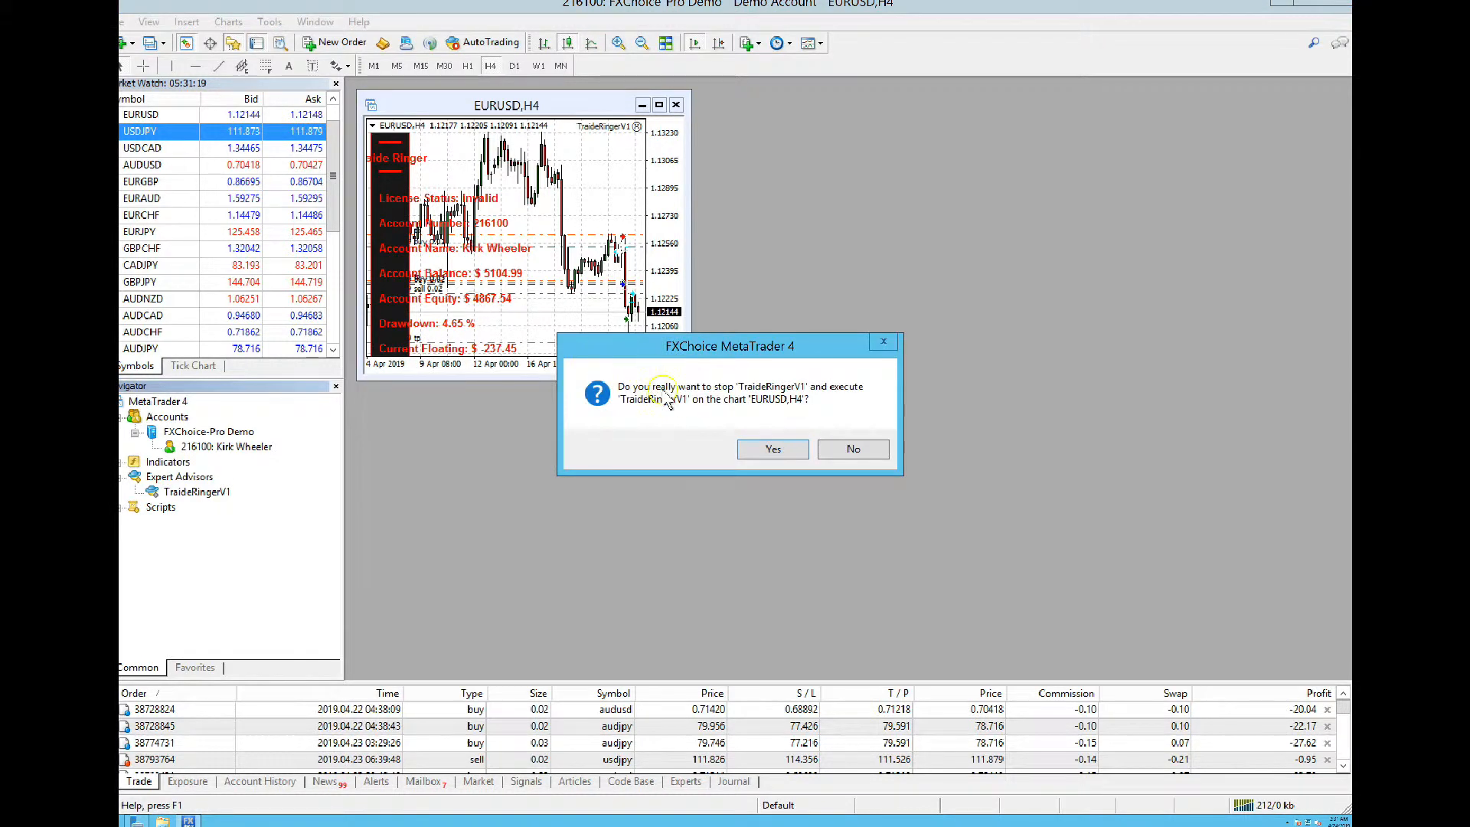
left_click(763, 452)
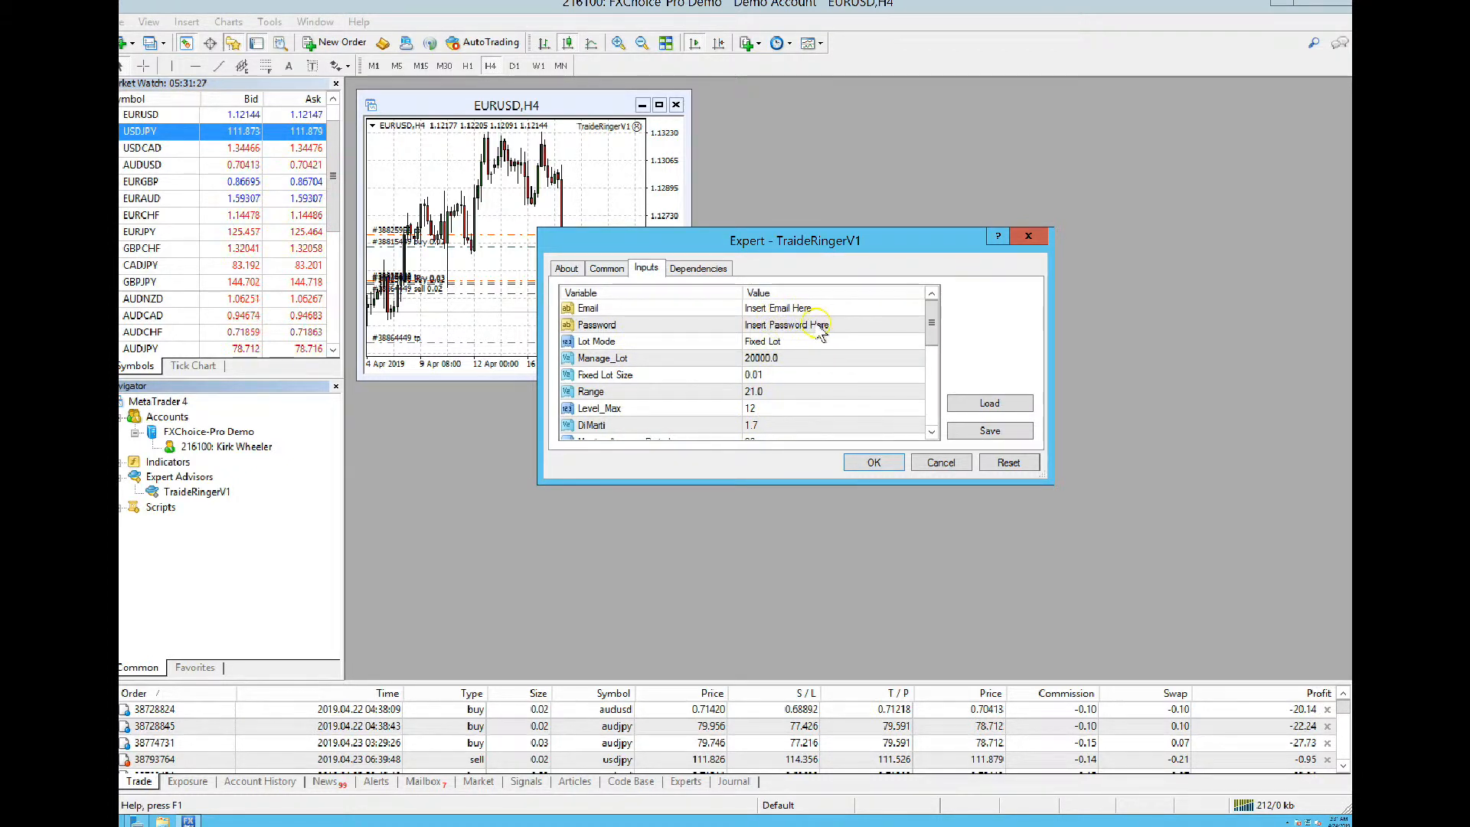
left_click(610, 277)
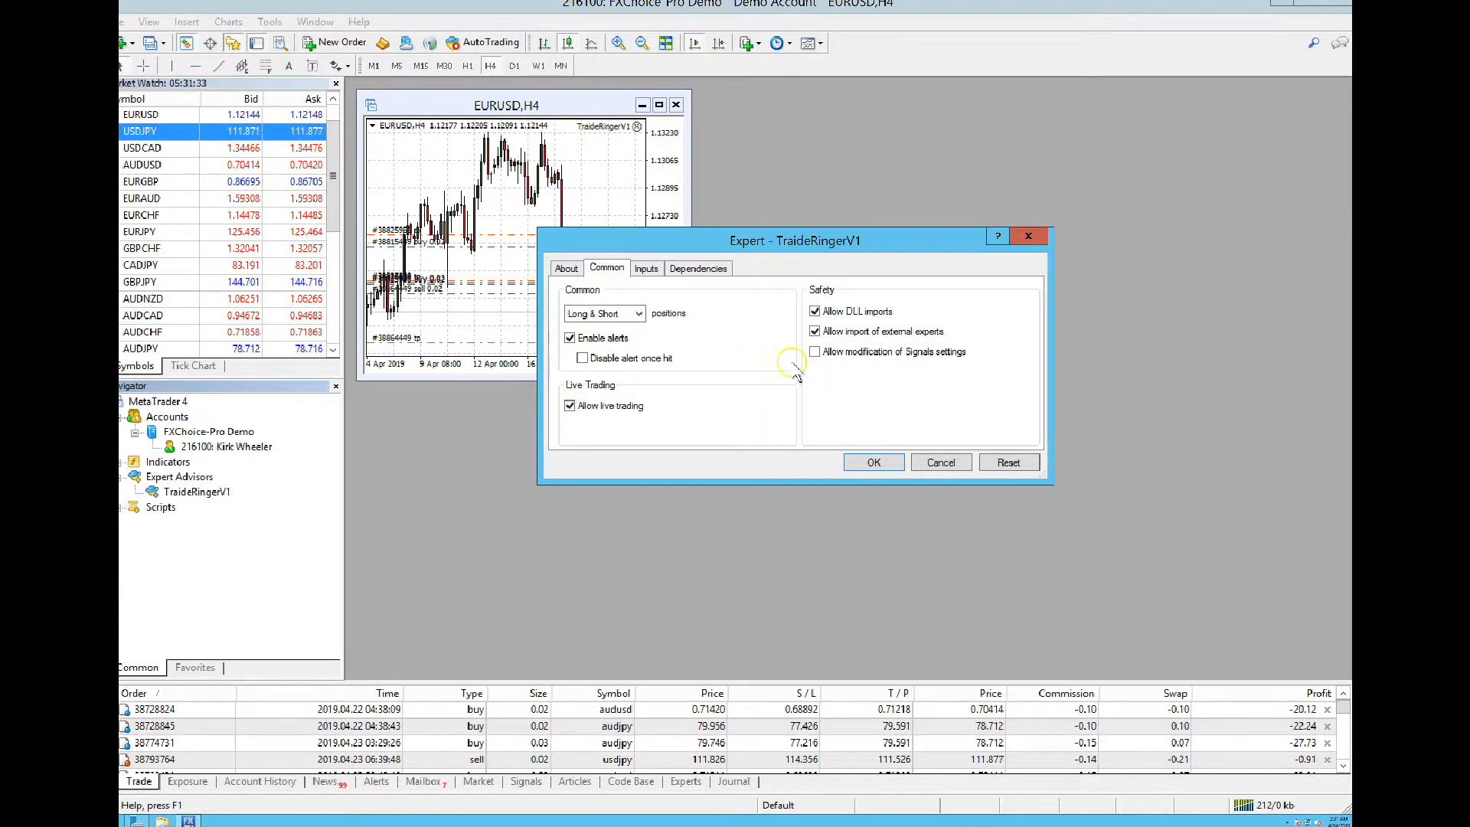
left_click(814, 353)
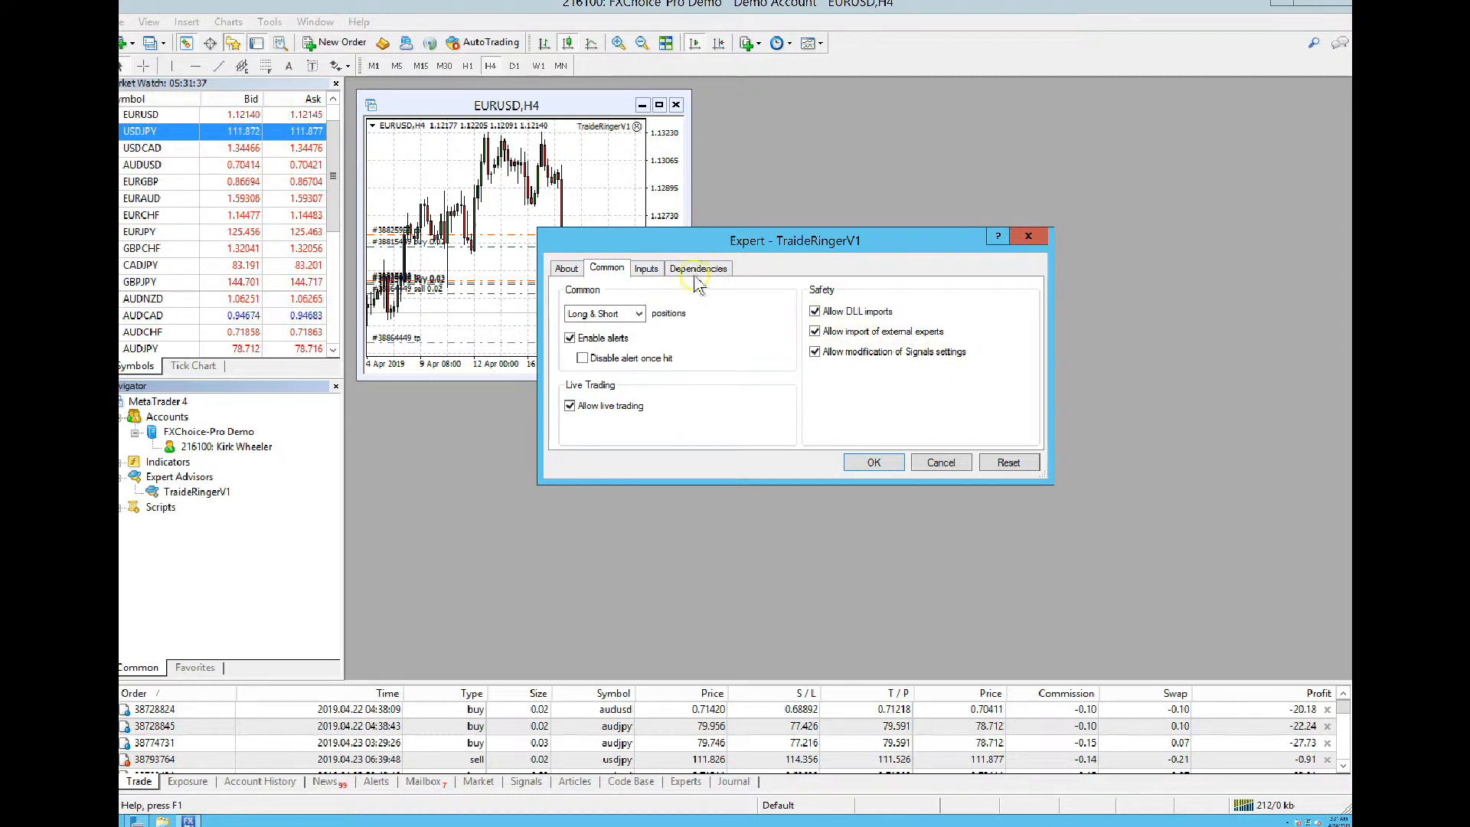
left_click(654, 270)
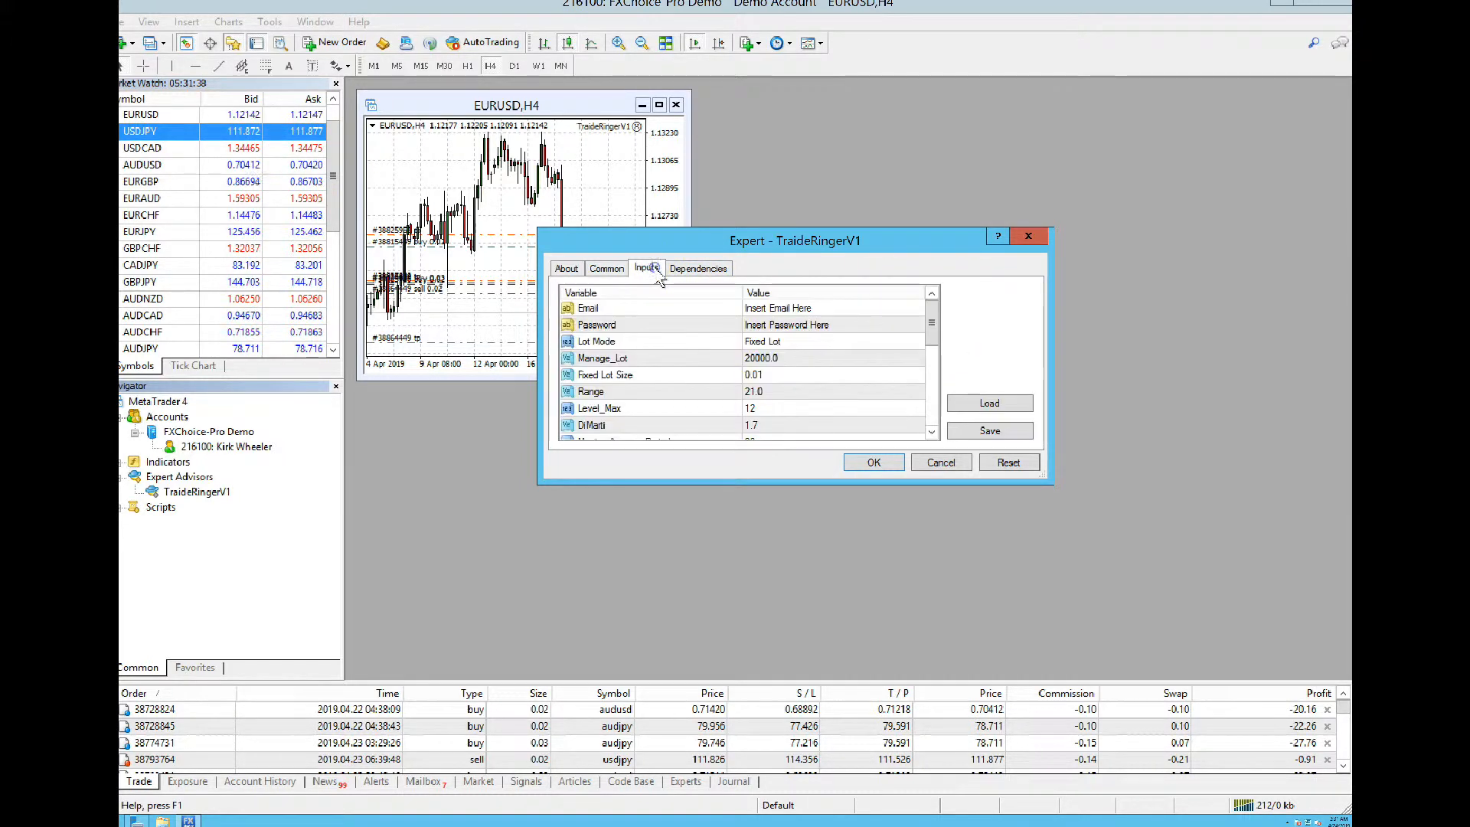
Enter the account e-mail address as the Email input value
double_click(790, 307)
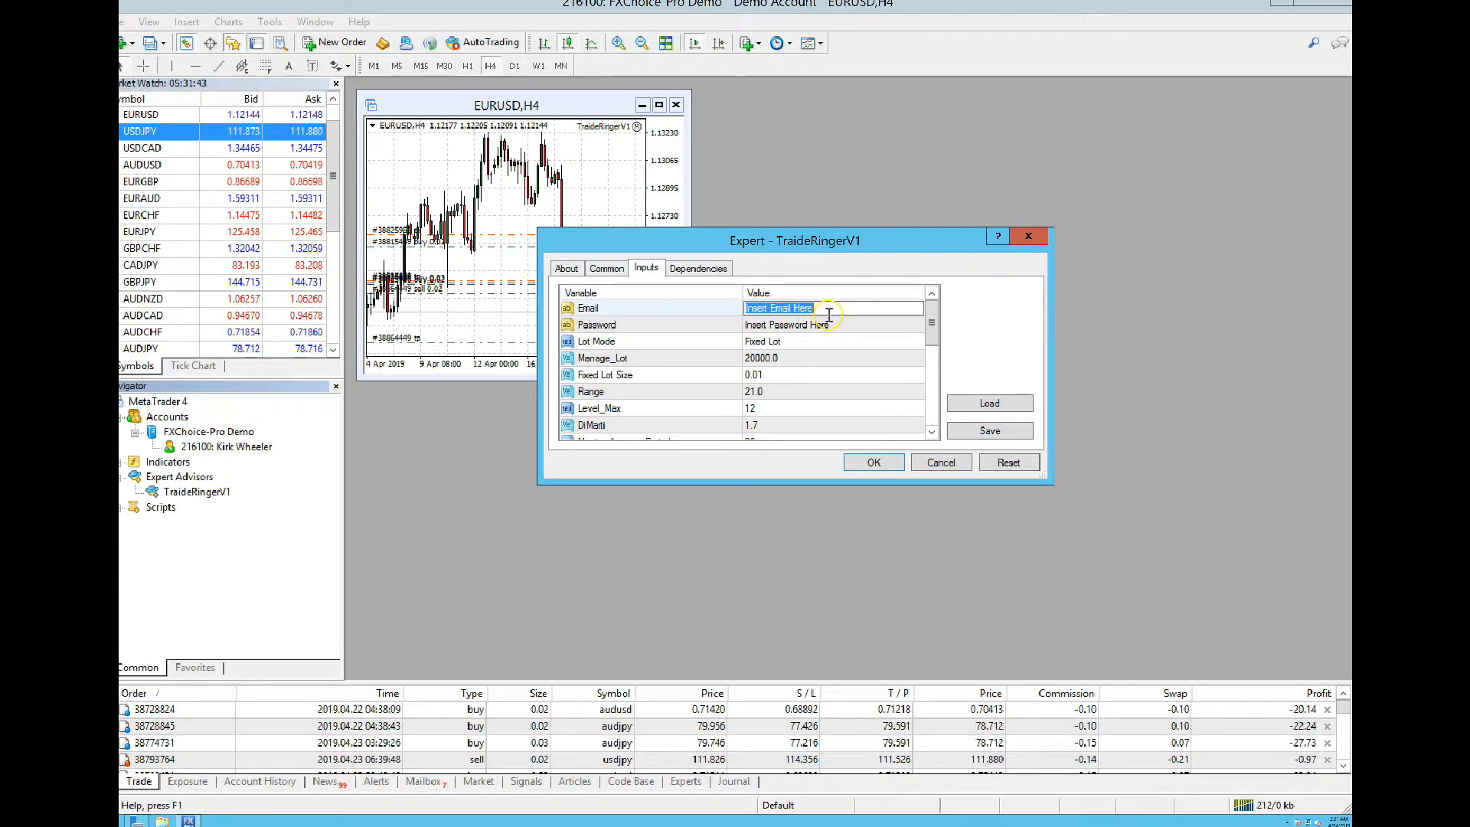
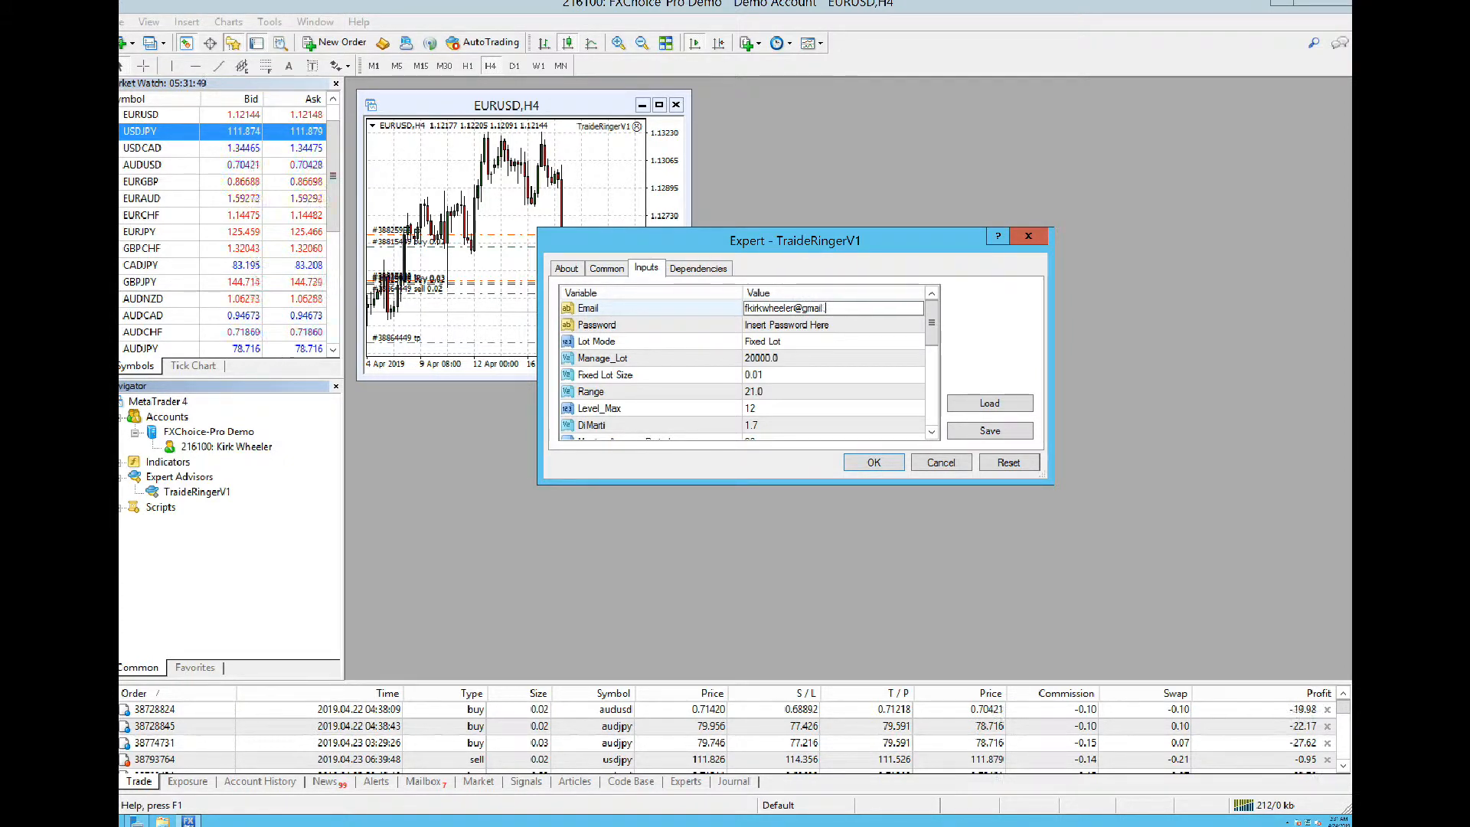
left_click(811, 326)
Fill in the licence password, shifting the Expert dialog aside and back meanwhile
left_click(810, 325)
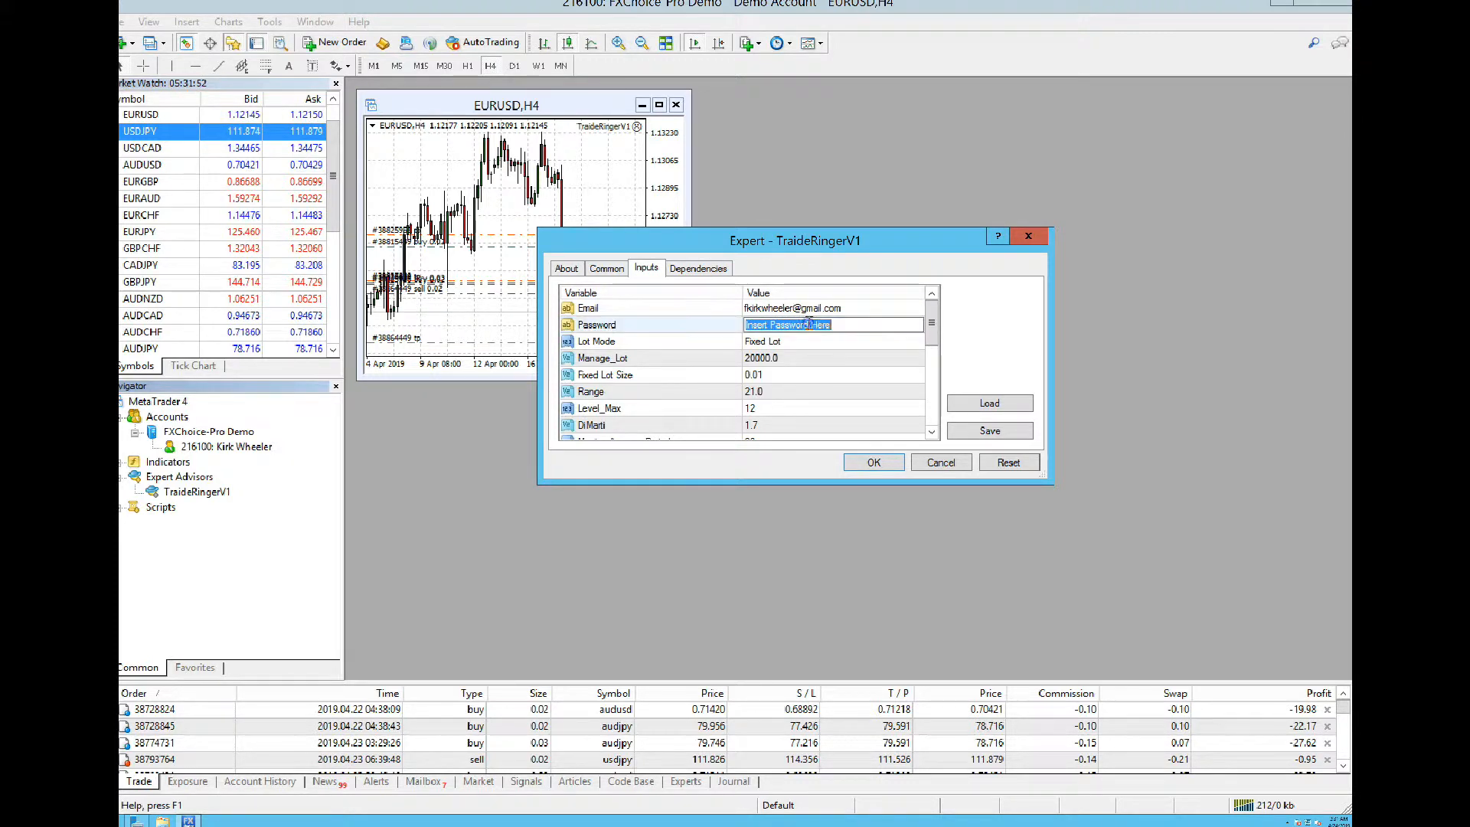
left_click(815, 339)
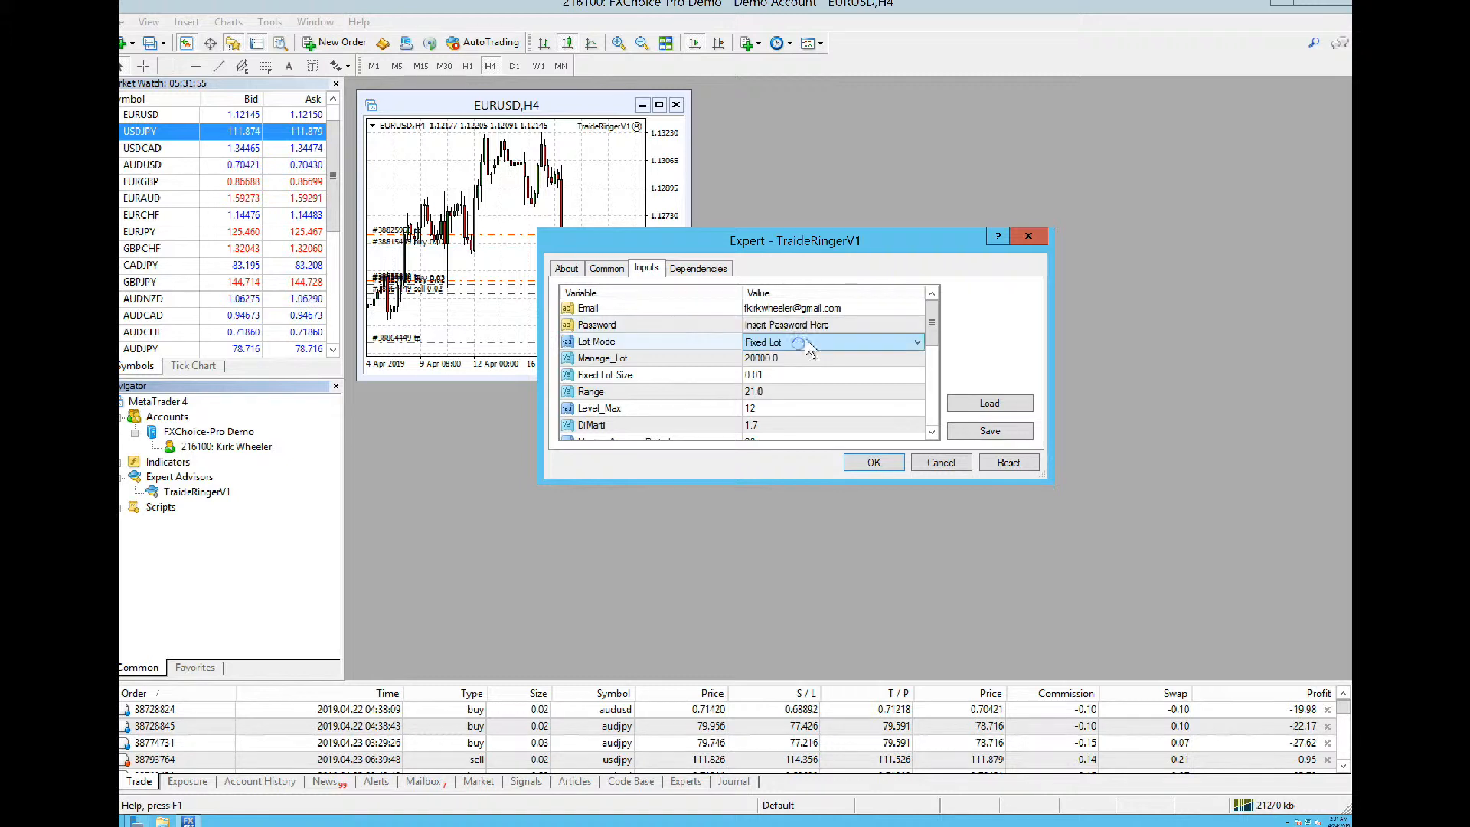
left_click(814, 326)
left_click_drag(847, 237, 897, 219)
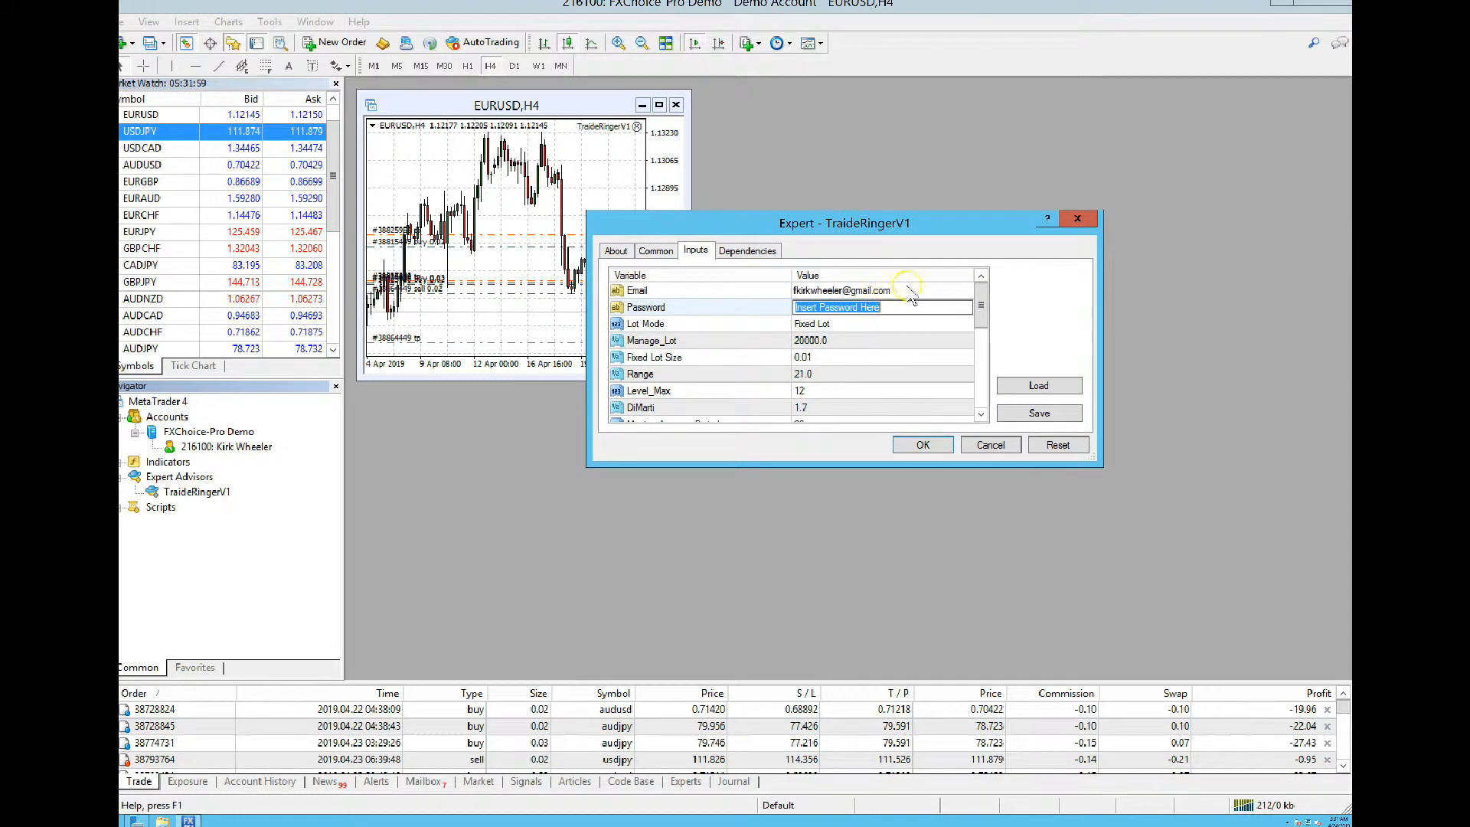
left_click_drag(921, 229, 1347, 260)
left_click_drag(1156, 253, 1264, 249)
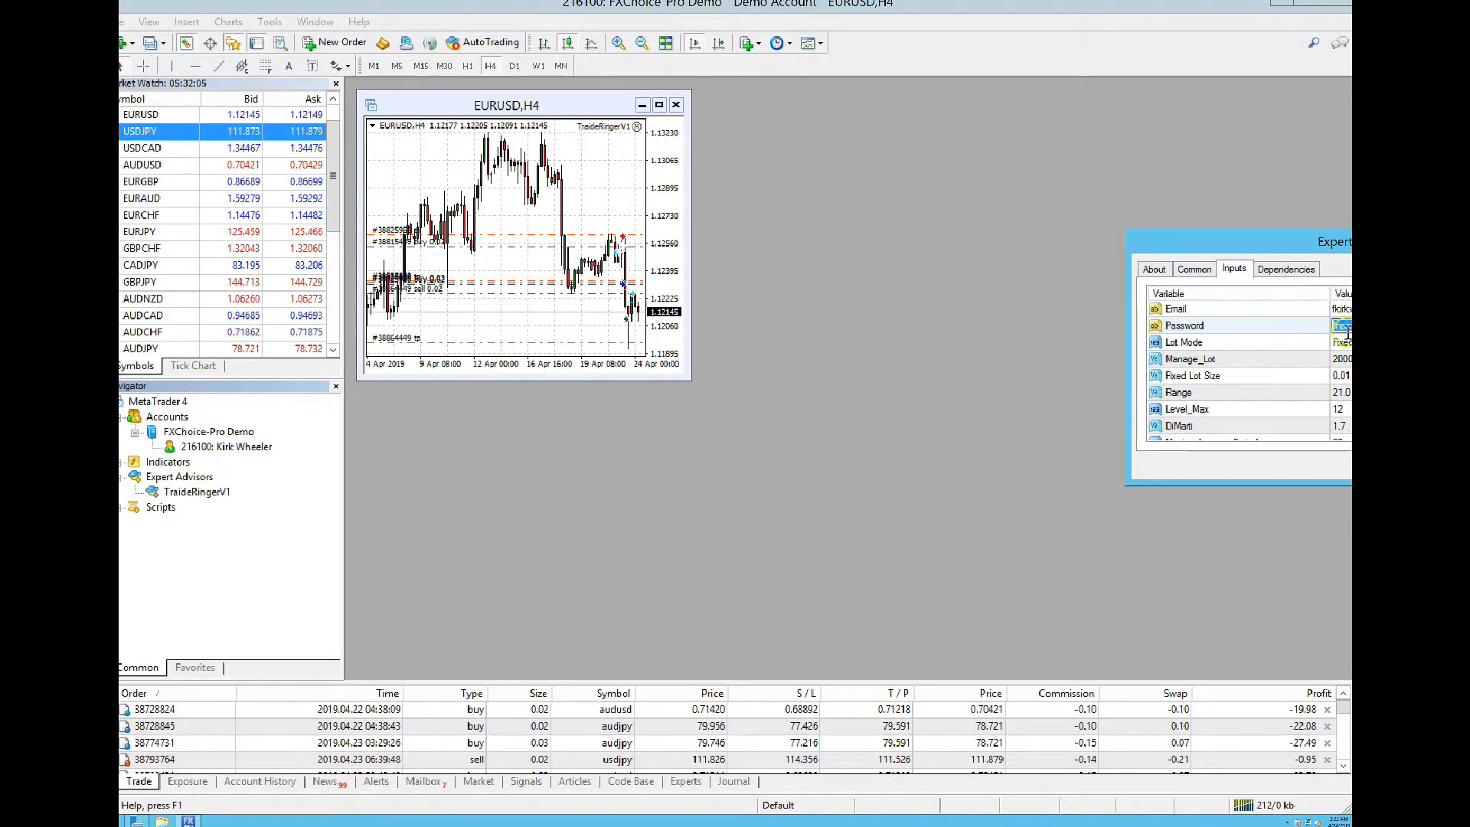
left_click_drag(1223, 240, 1231, 240)
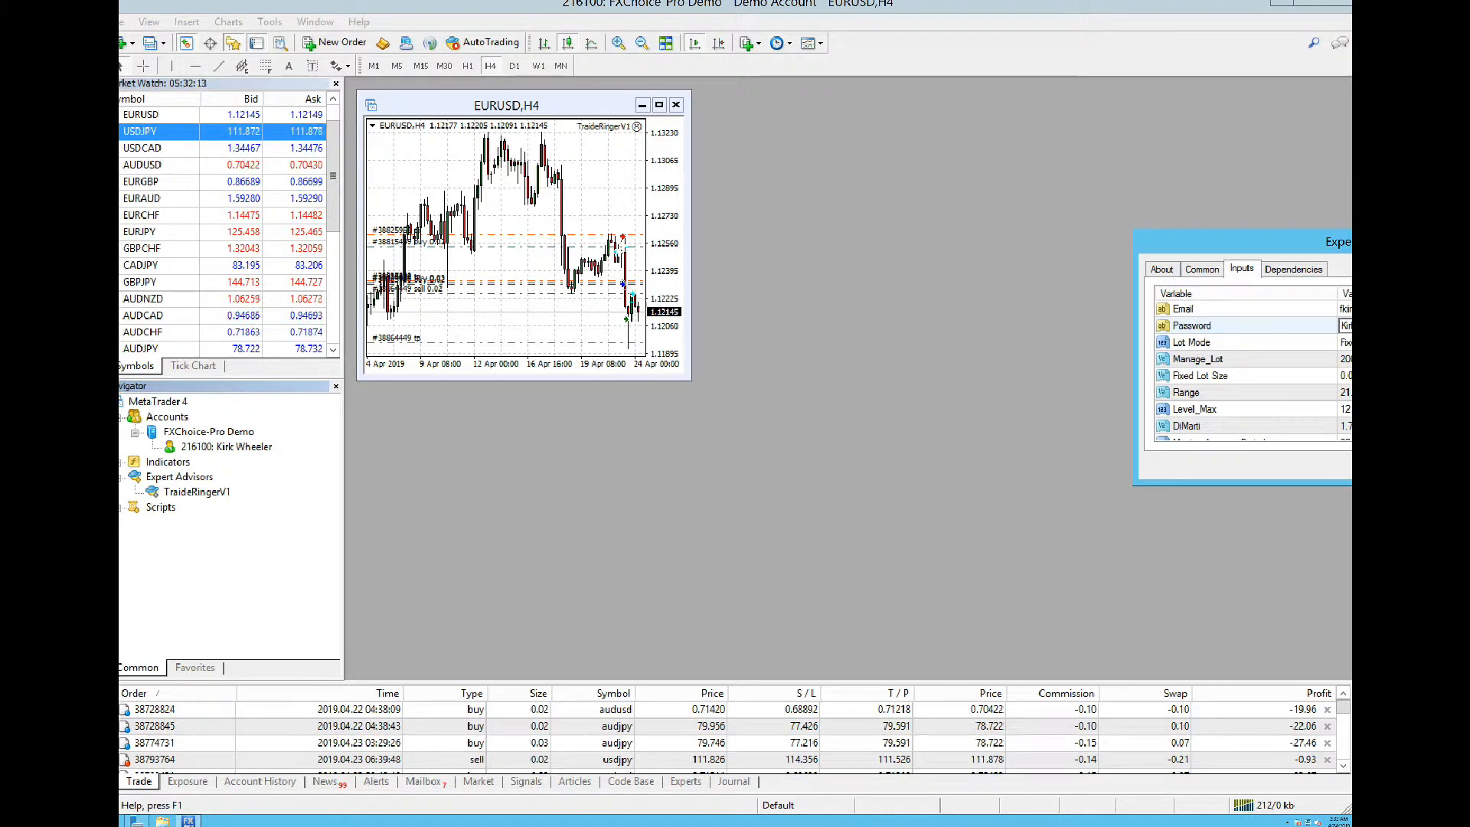
left_click(1307, 322)
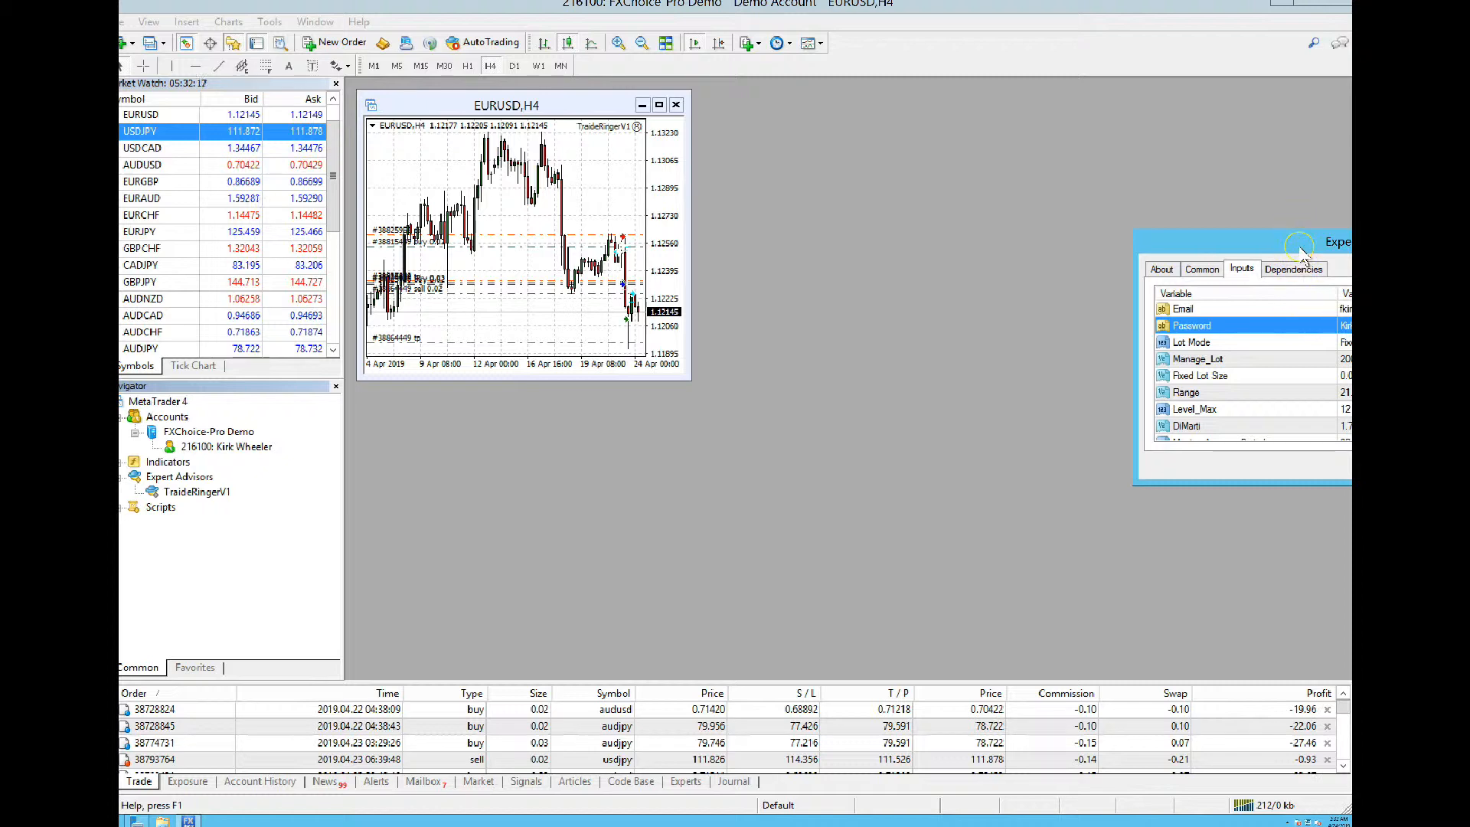
left_click_drag(1292, 253, 958, 207)
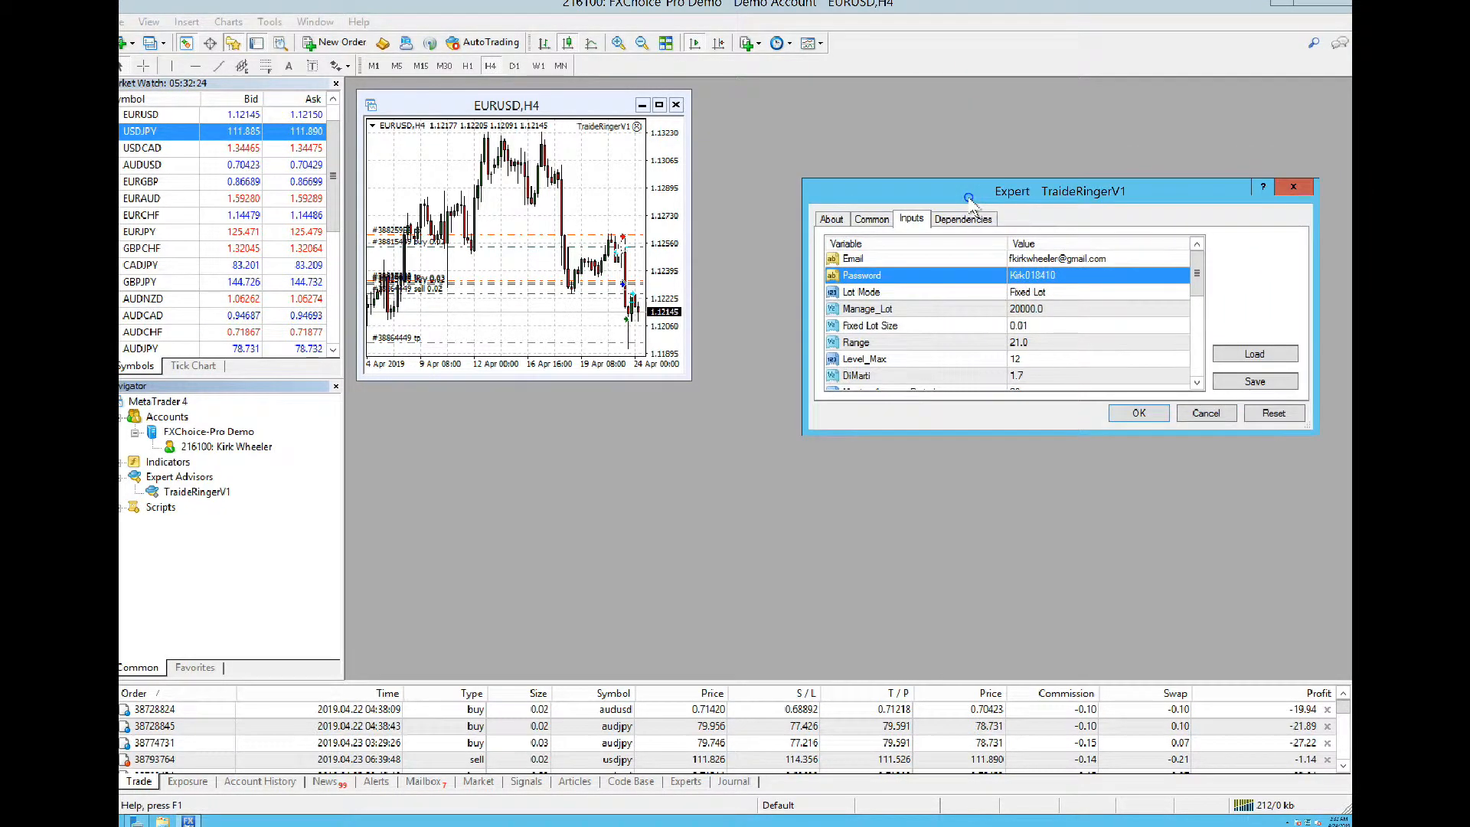
mouse_move(1196, 281)
left_mouse_down()
mouse_move(1196, 312)
mouse_move(1198, 300)
left_mouse_up()
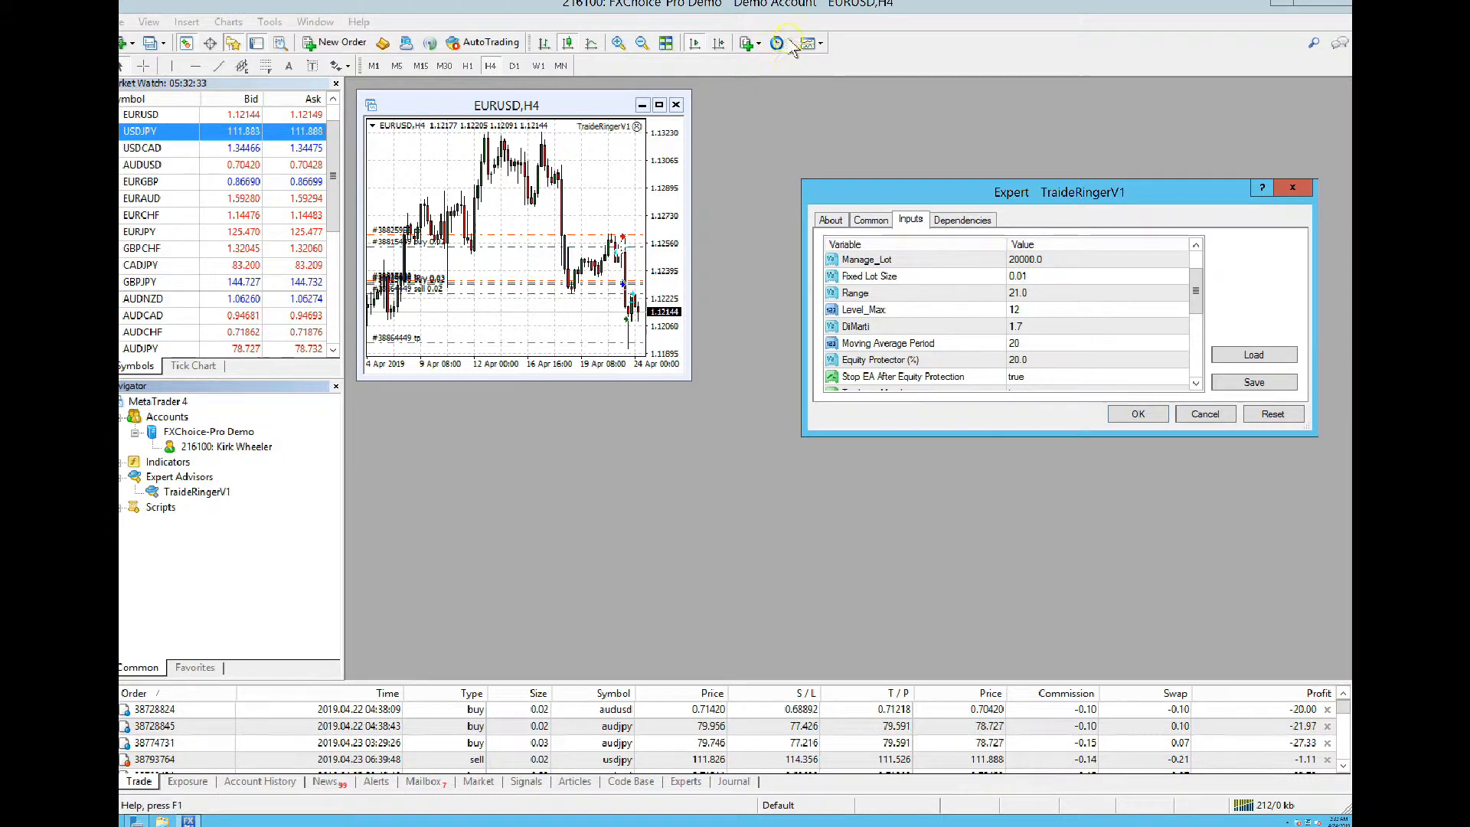
left_click(917, 9)
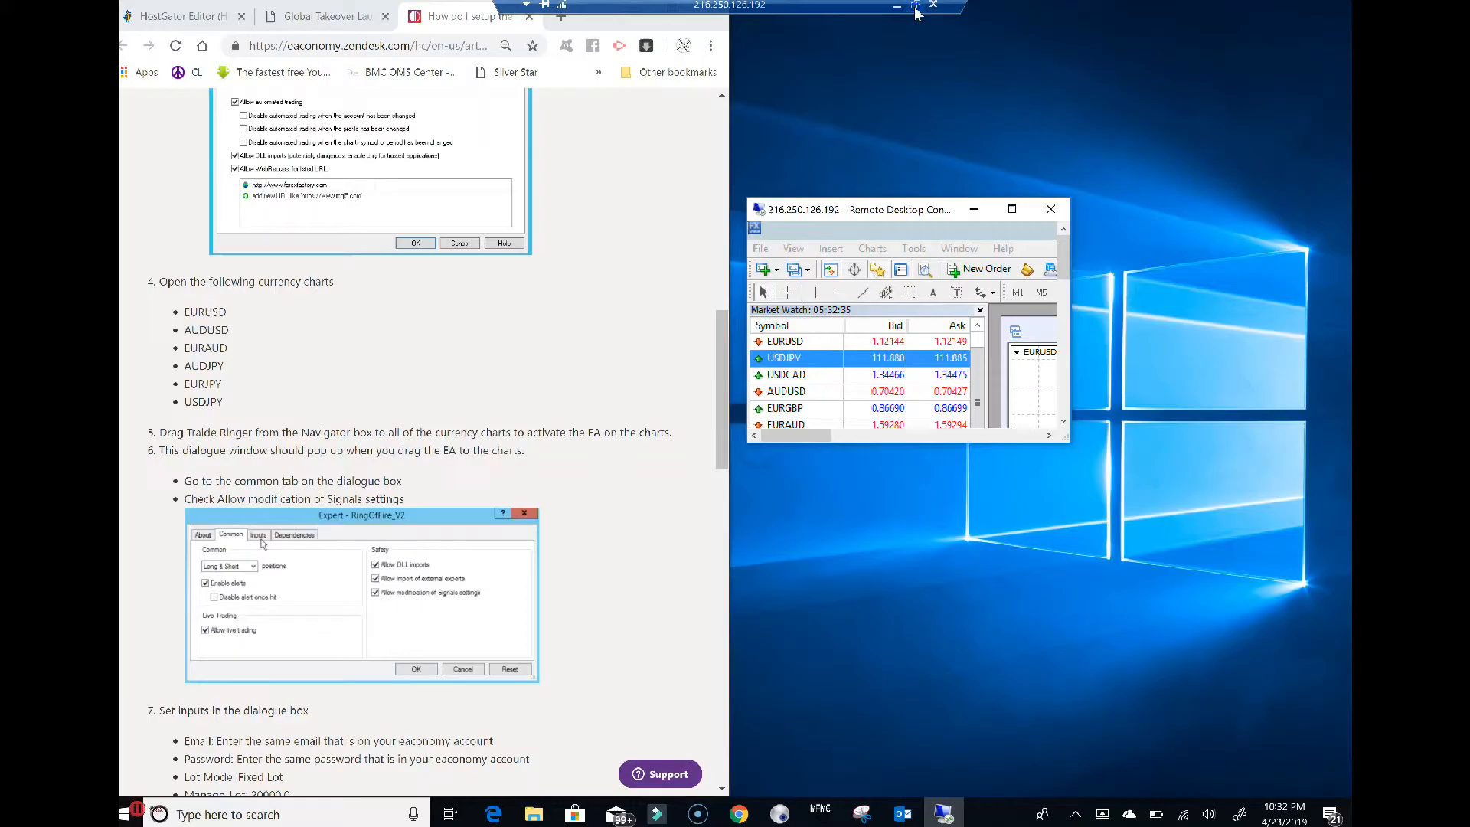
scroll(637, 290, "down", 6)
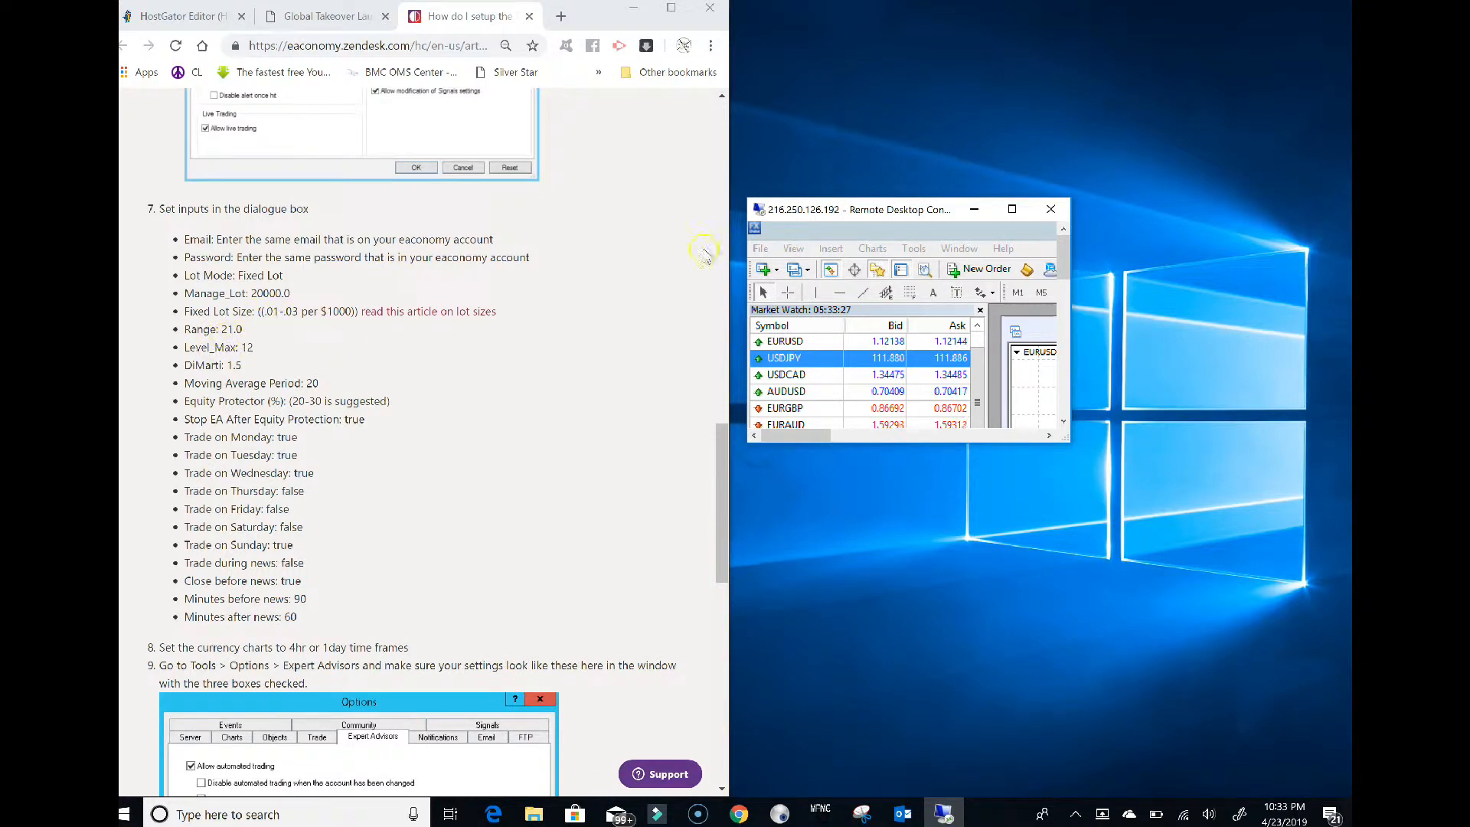
left_click(1012, 209)
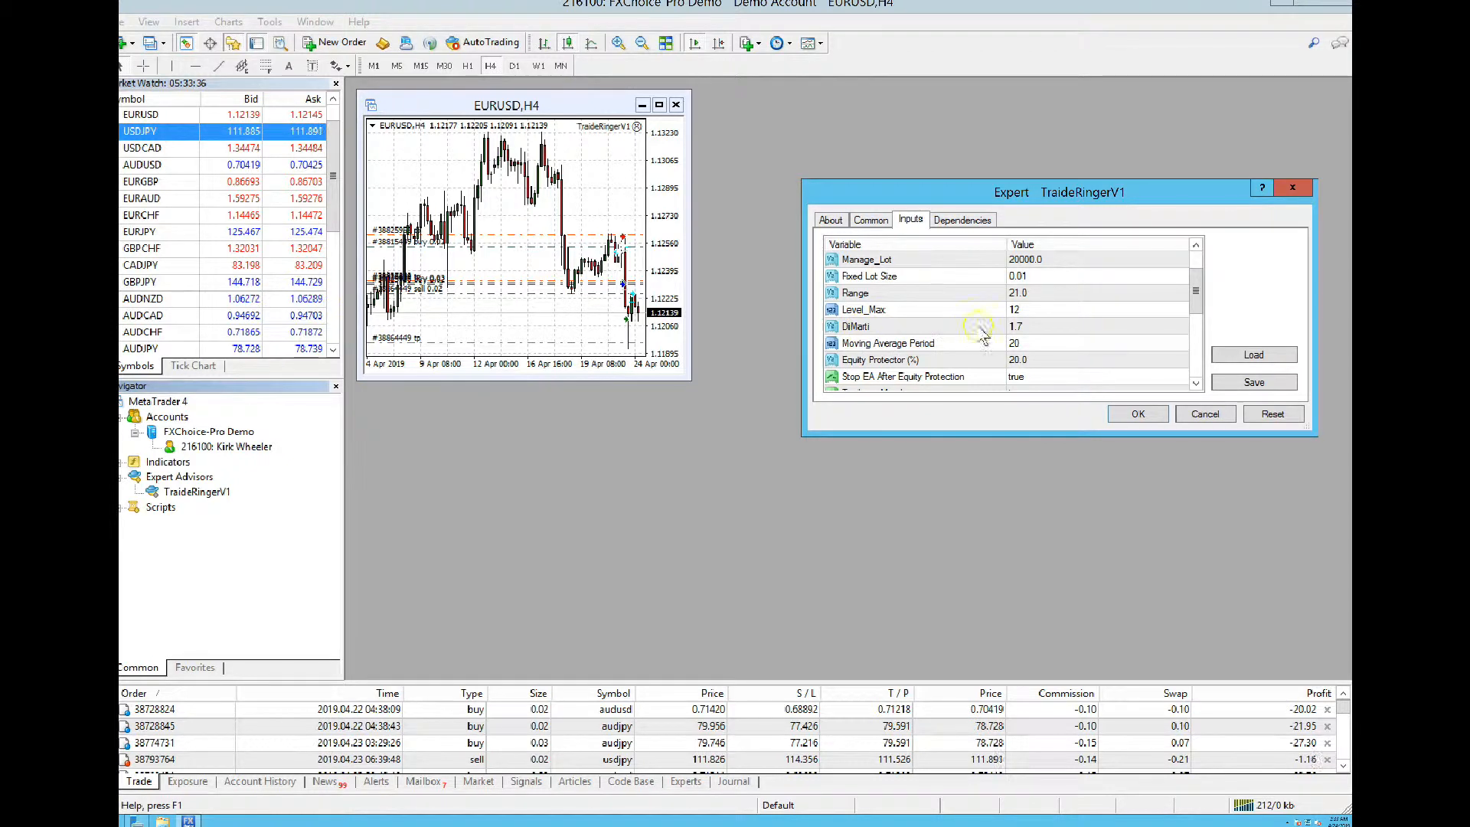
Set the DiMarti input to 1.5
double_click(1021, 327)
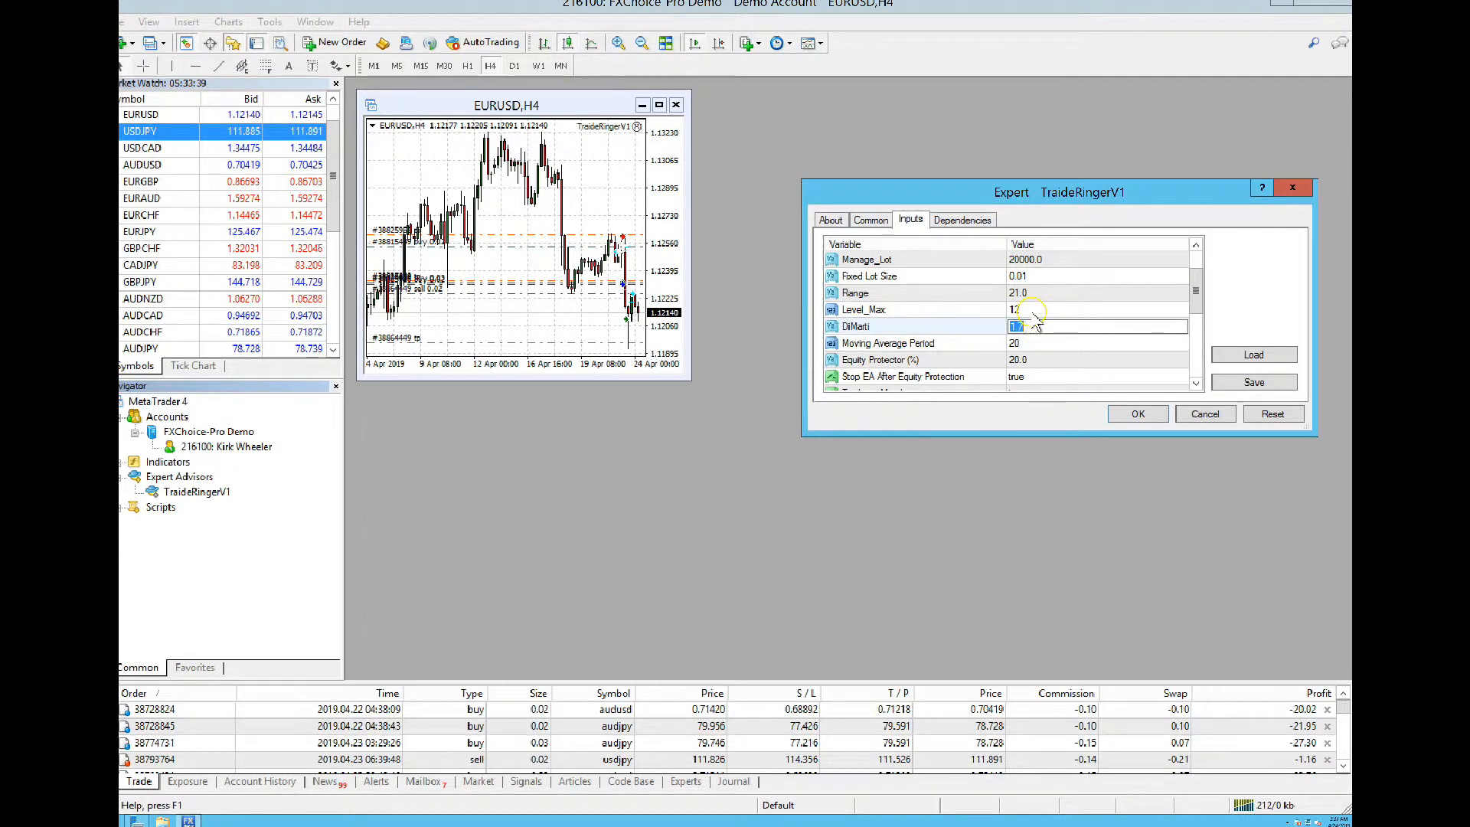
type("1.5")
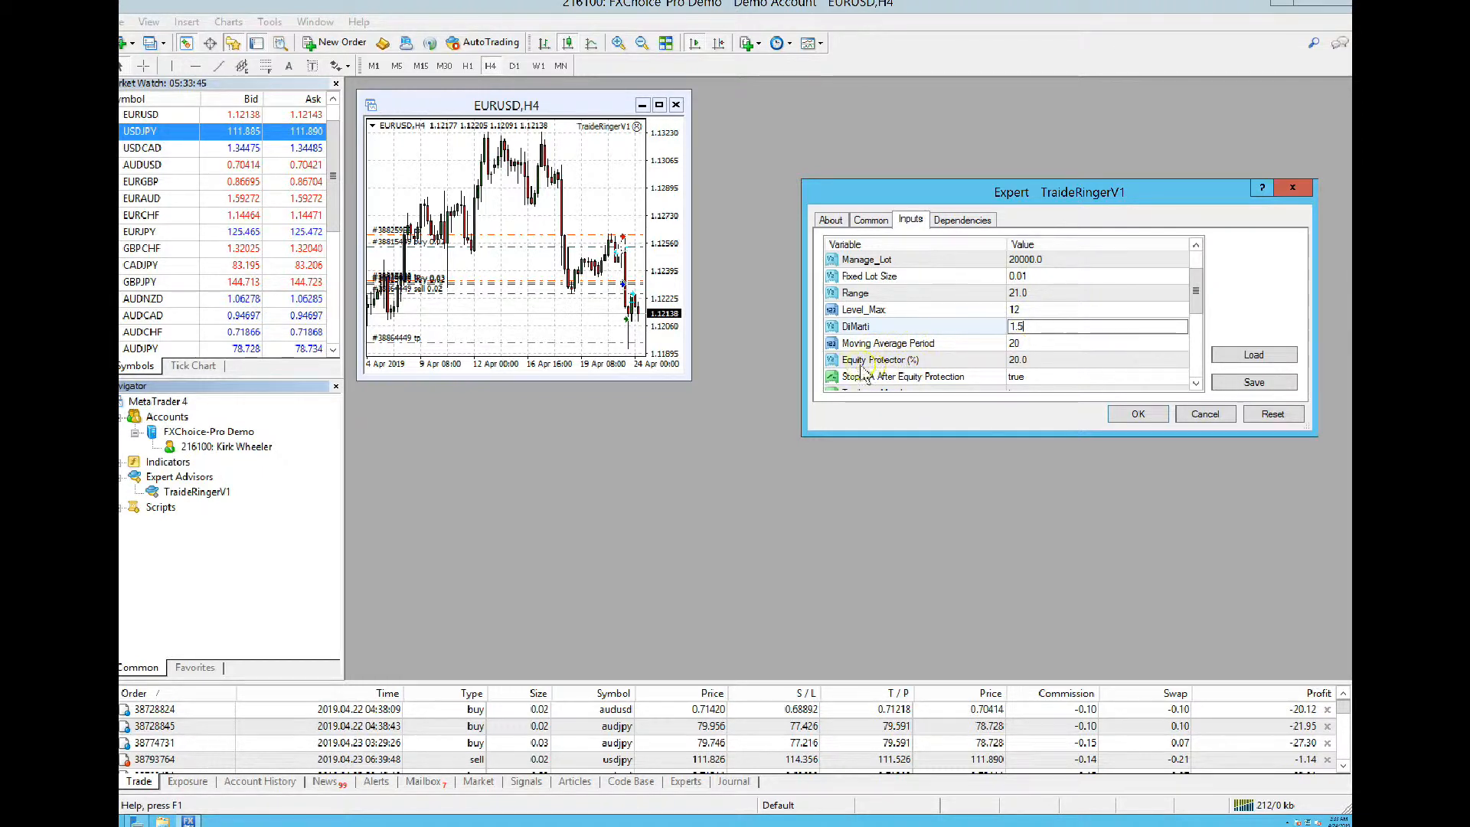
left_click_drag(1196, 311, 1198, 340)
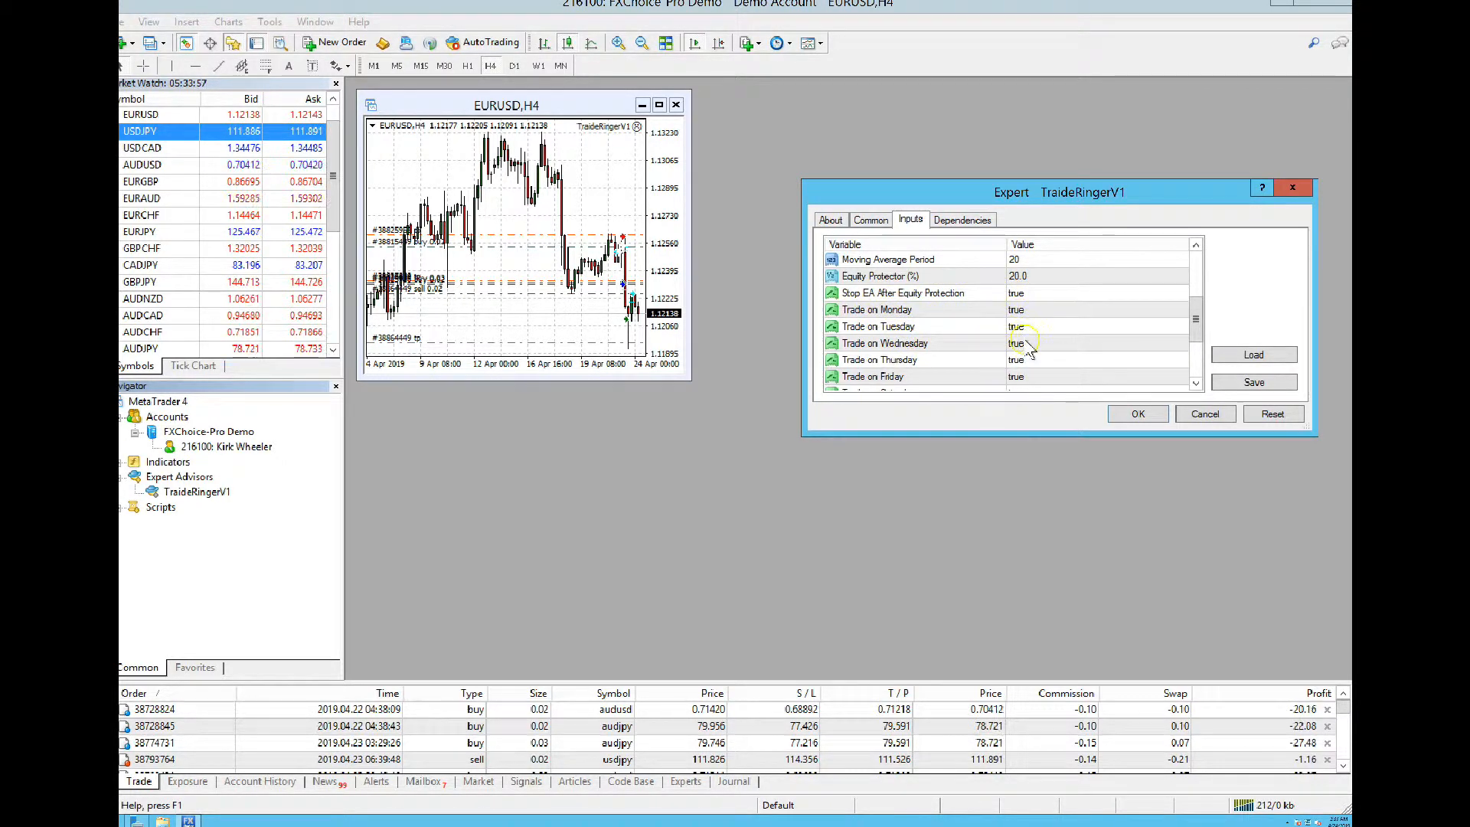
left_click_drag(1197, 324, 1196, 349)
Set Trade on Thursday, Friday, Saturday and Trade during news to false
double_click(1021, 299)
left_click(1021, 300)
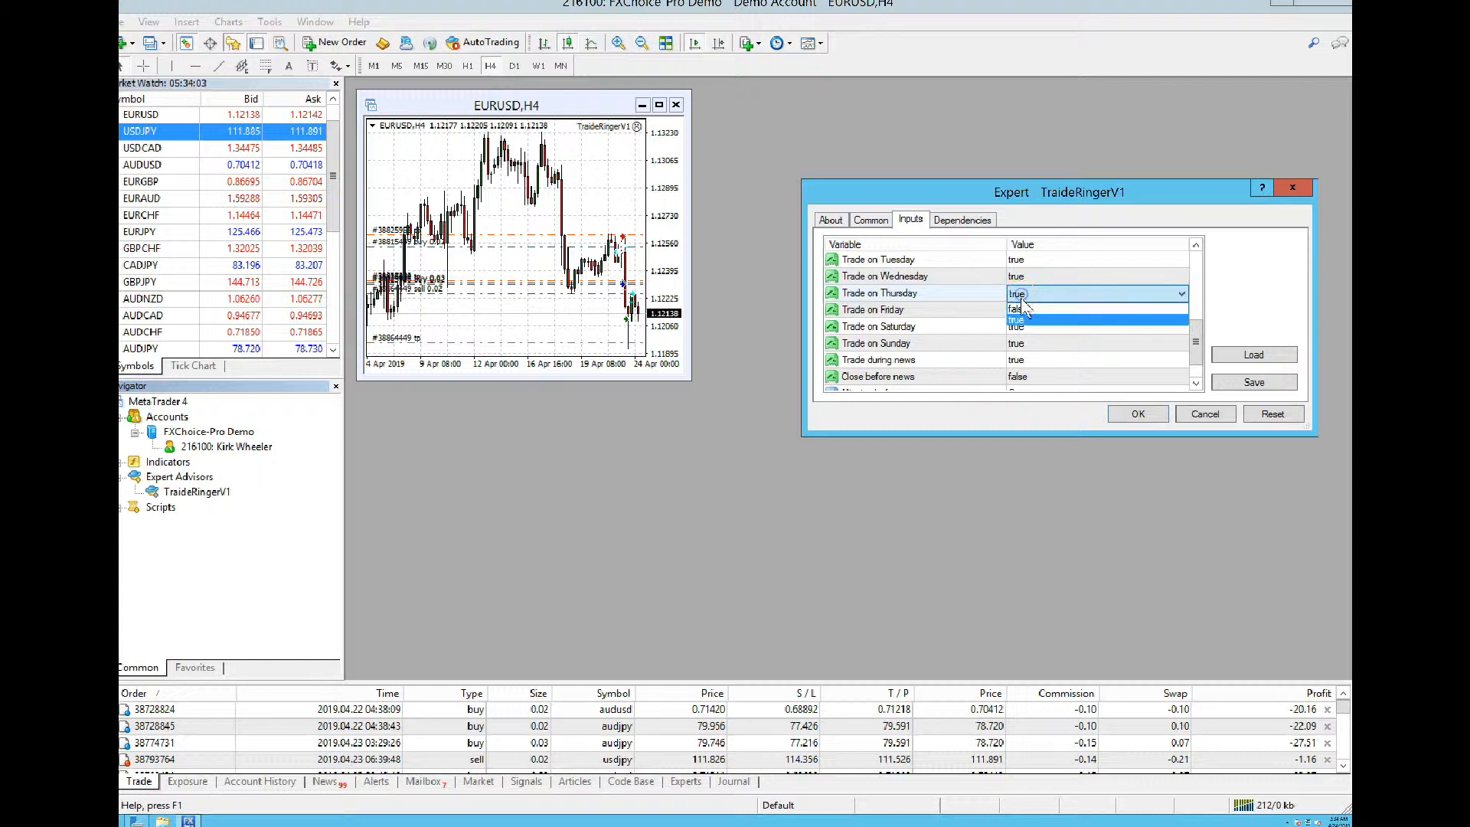
left_click(1021, 318)
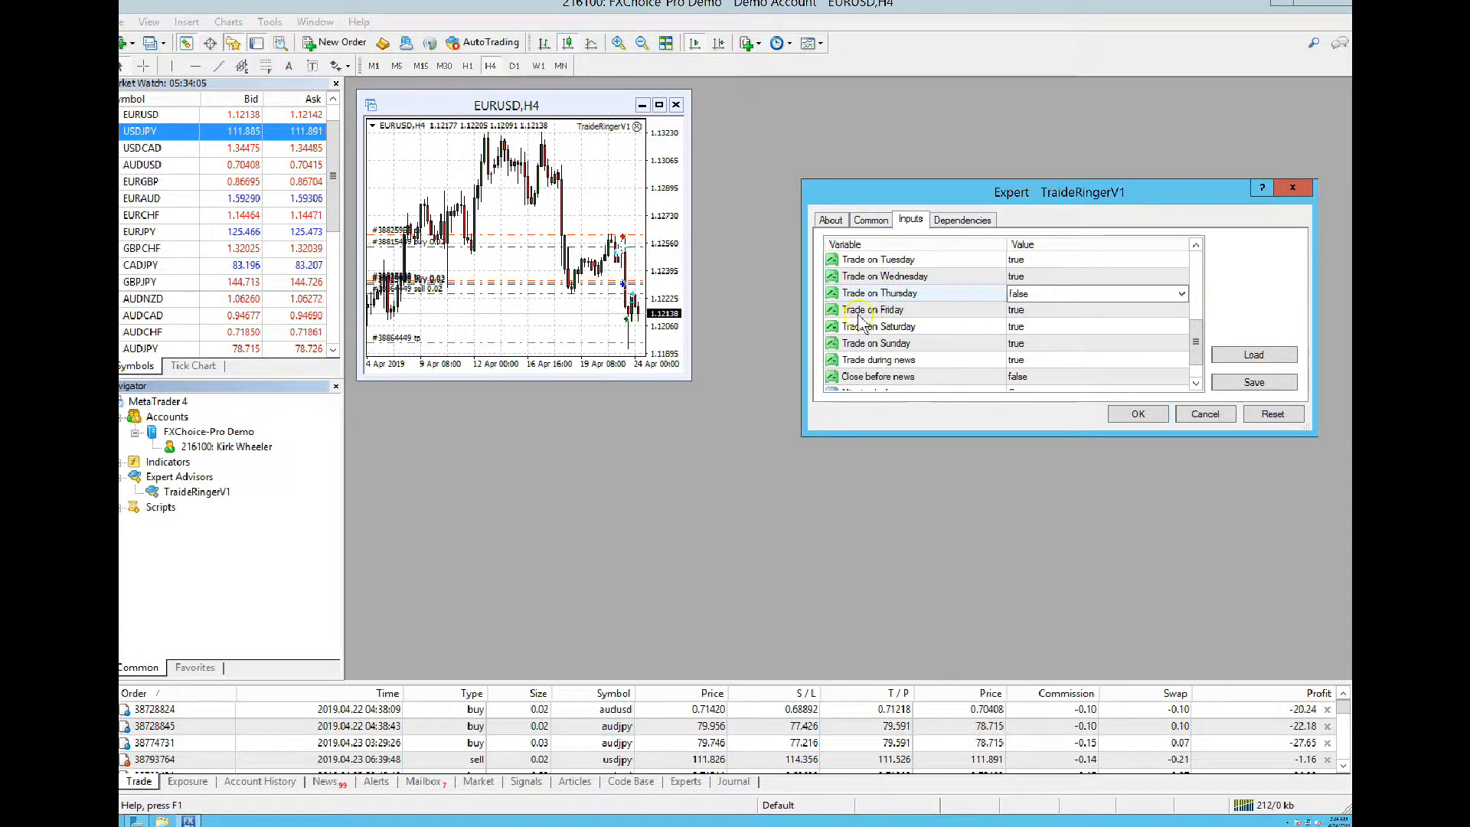
double_click(1018, 309)
left_click(1020, 310)
left_click(1020, 325)
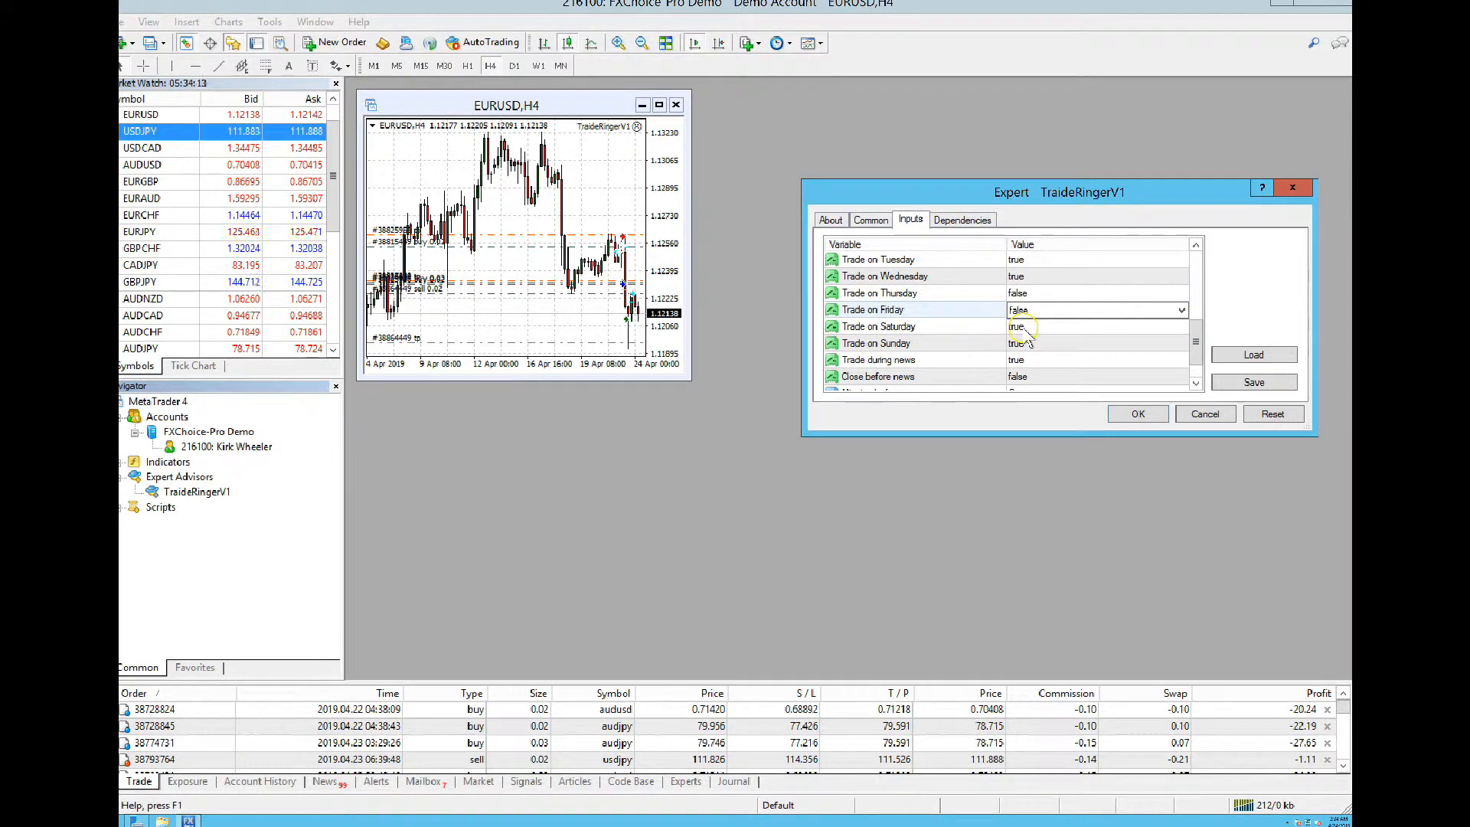
double_click(1022, 327)
left_click(1023, 327)
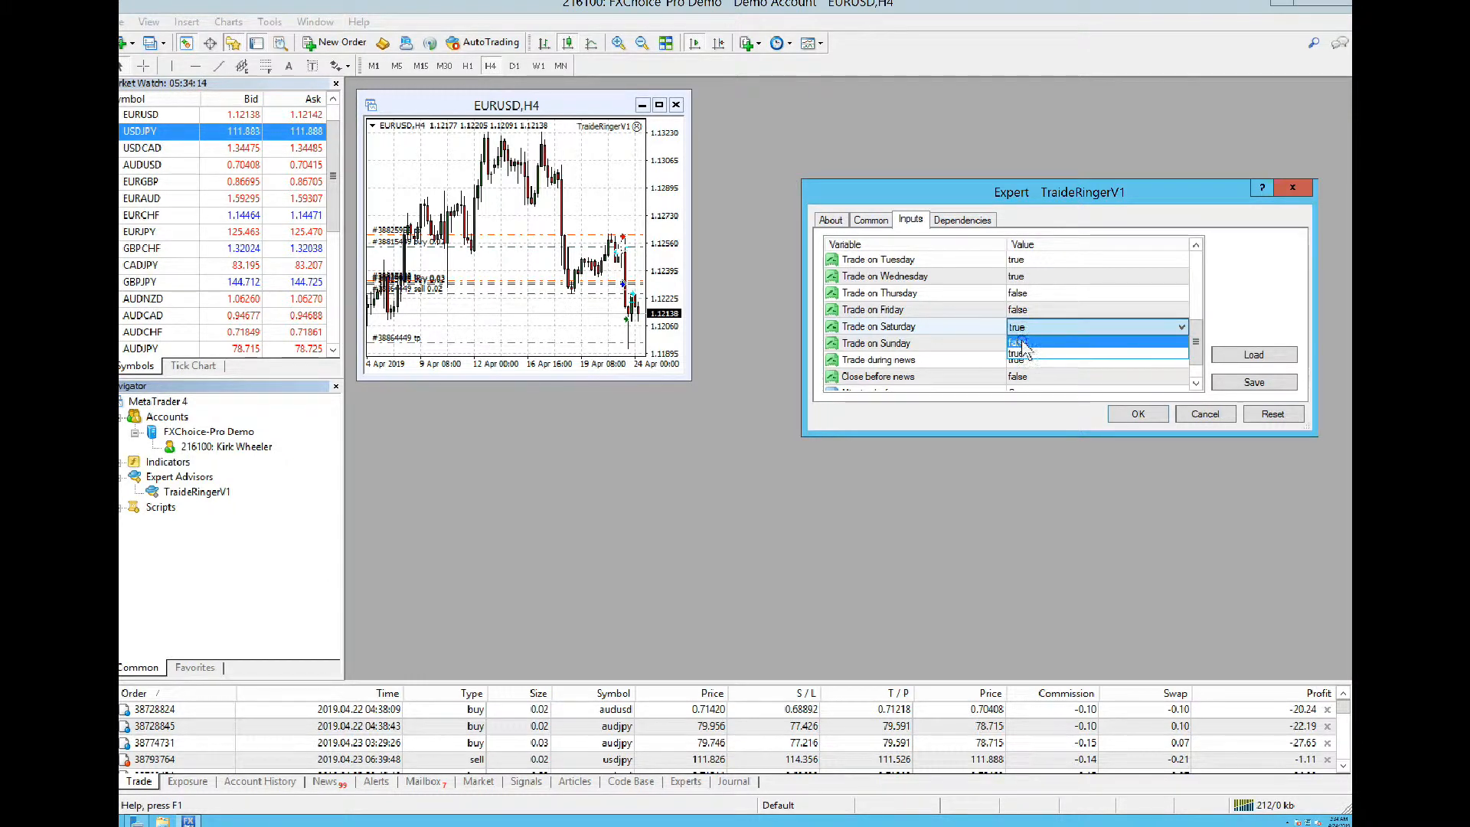
left_click(1021, 343)
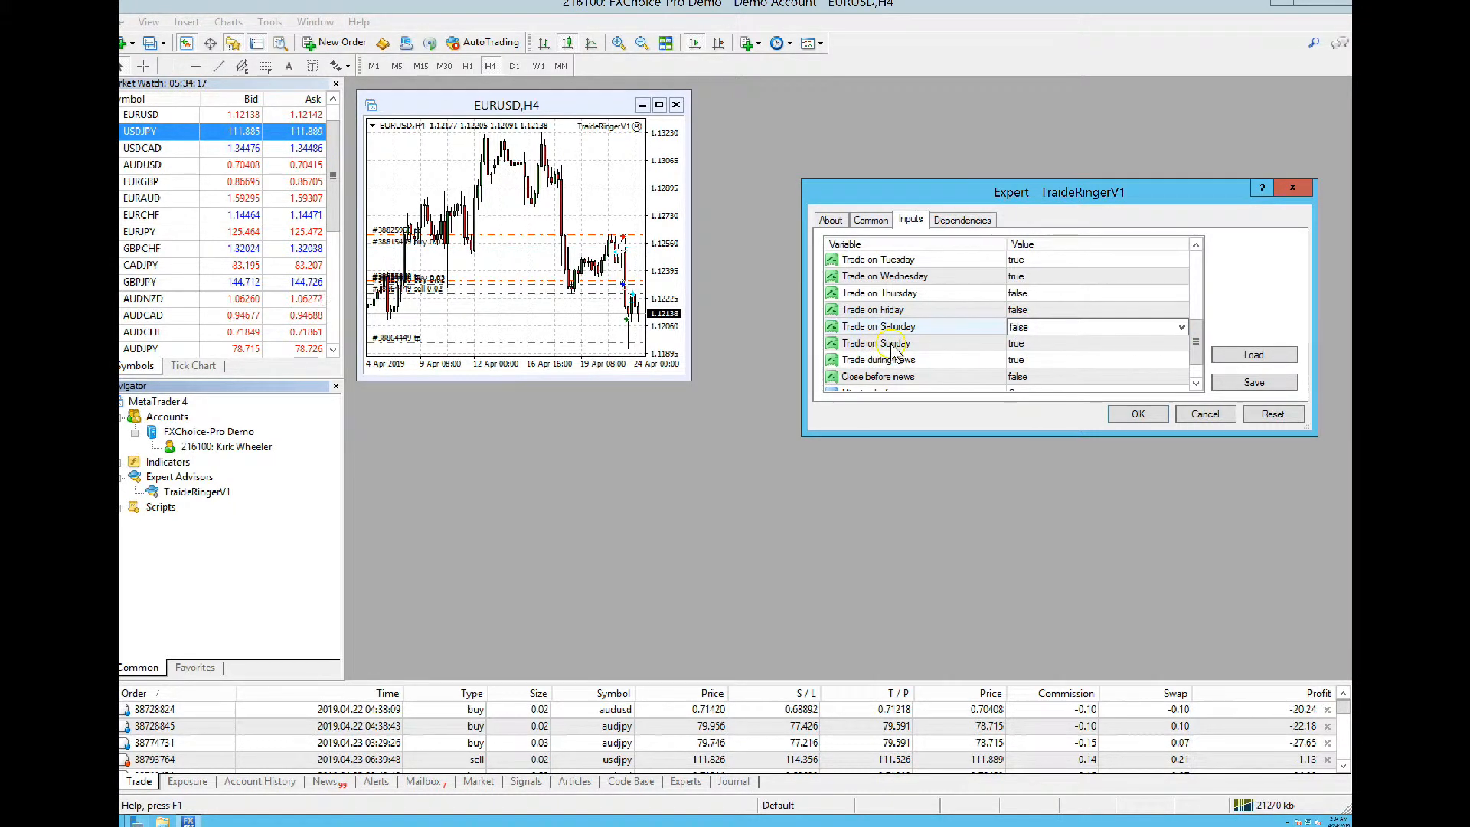
double_click(1018, 359)
left_click(1019, 359)
left_click(1069, 372)
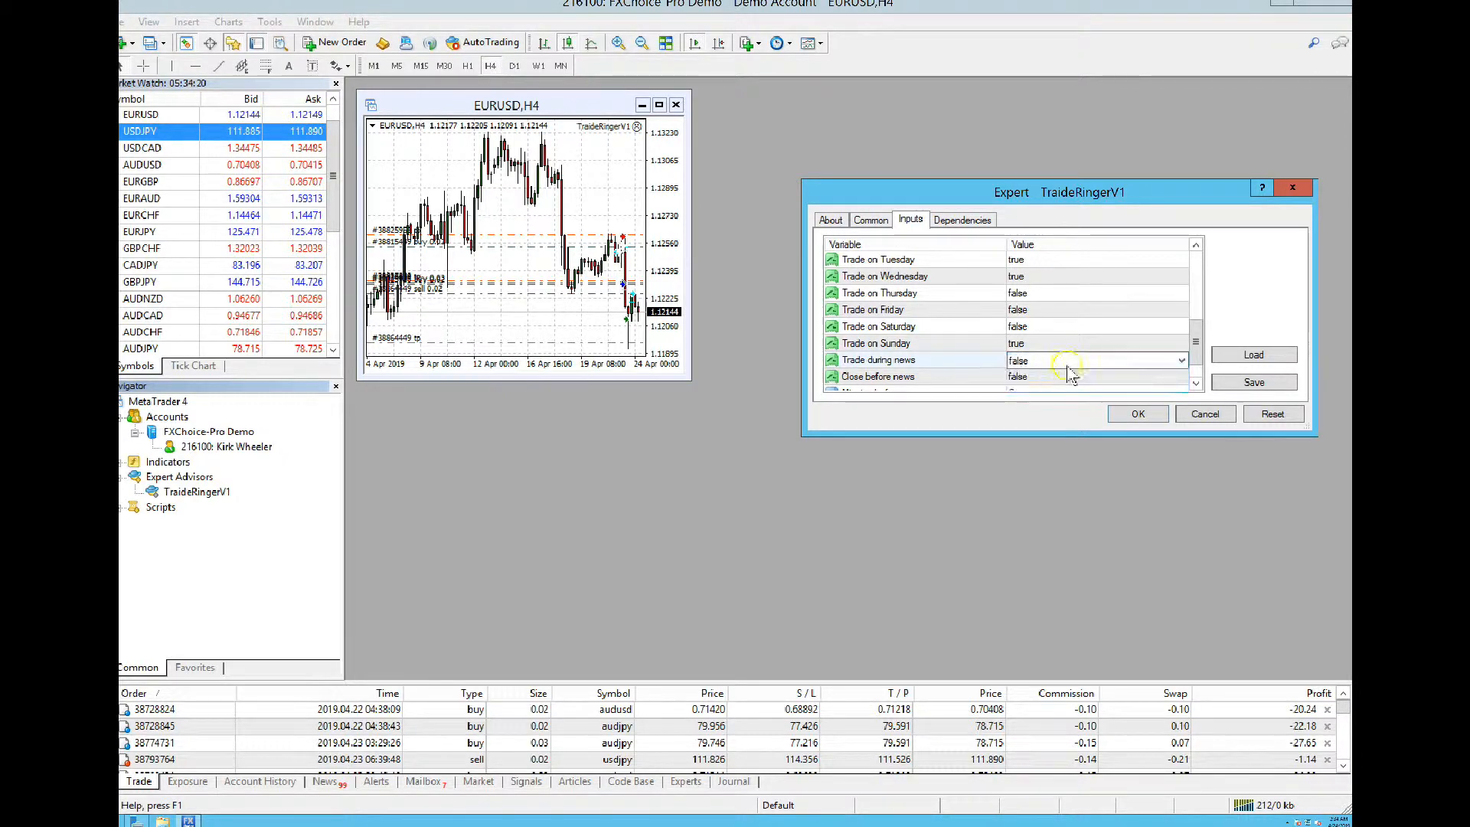
Set Close before news to true
left_click_drag(1196, 342, 1197, 366)
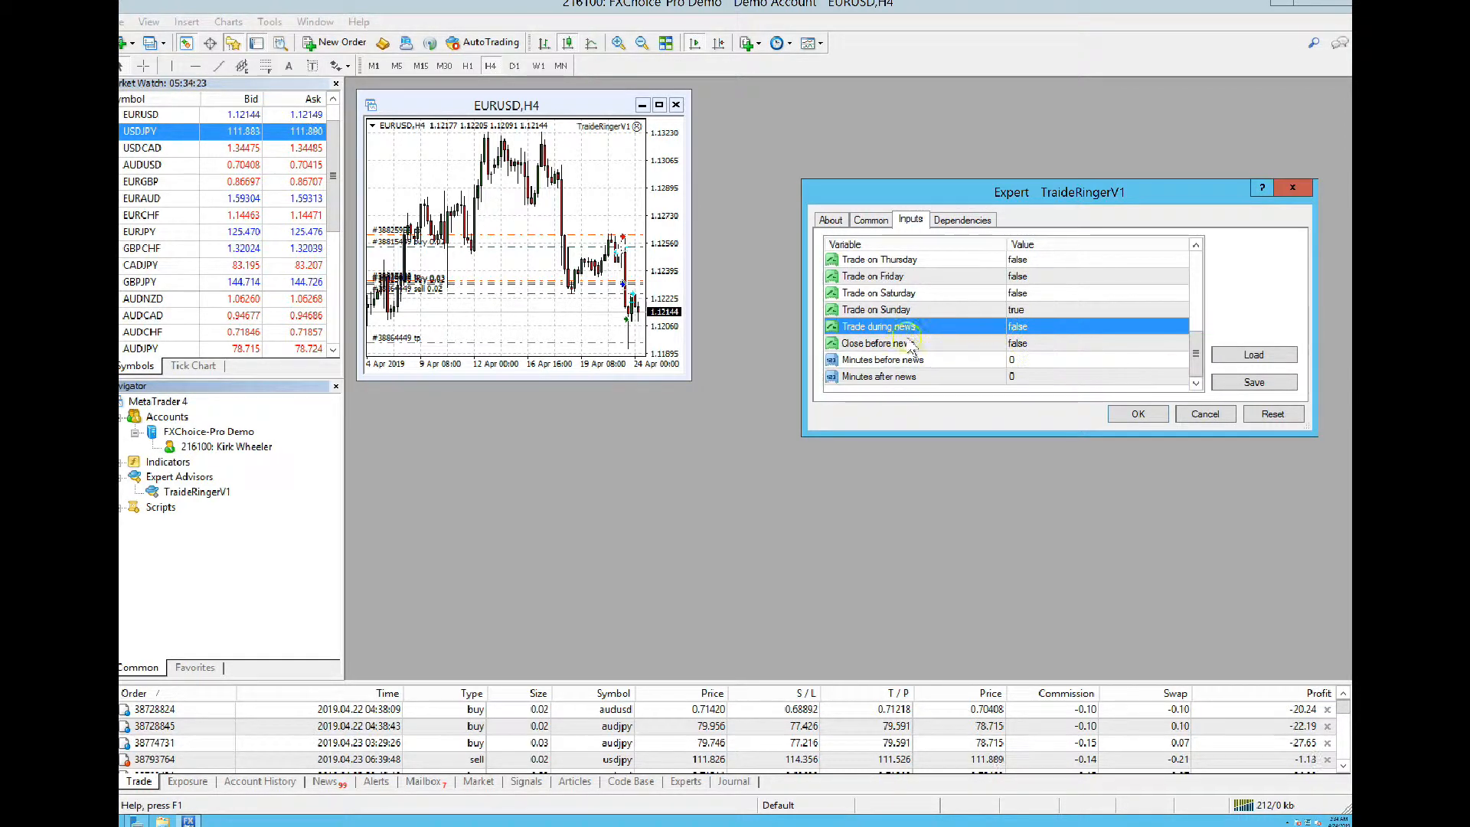
left_click(1016, 346)
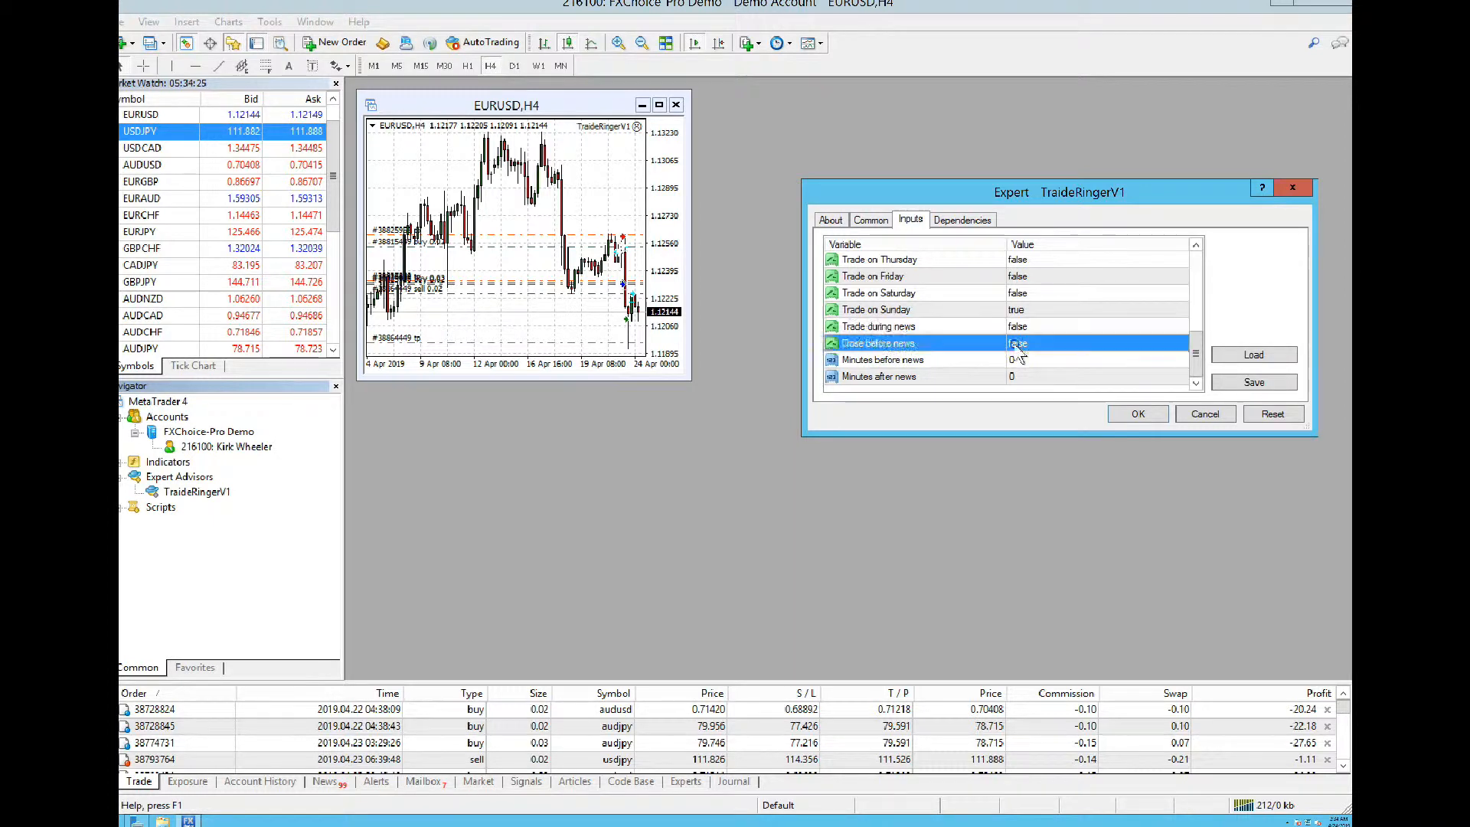
left_click(1017, 346)
left_click(1018, 346)
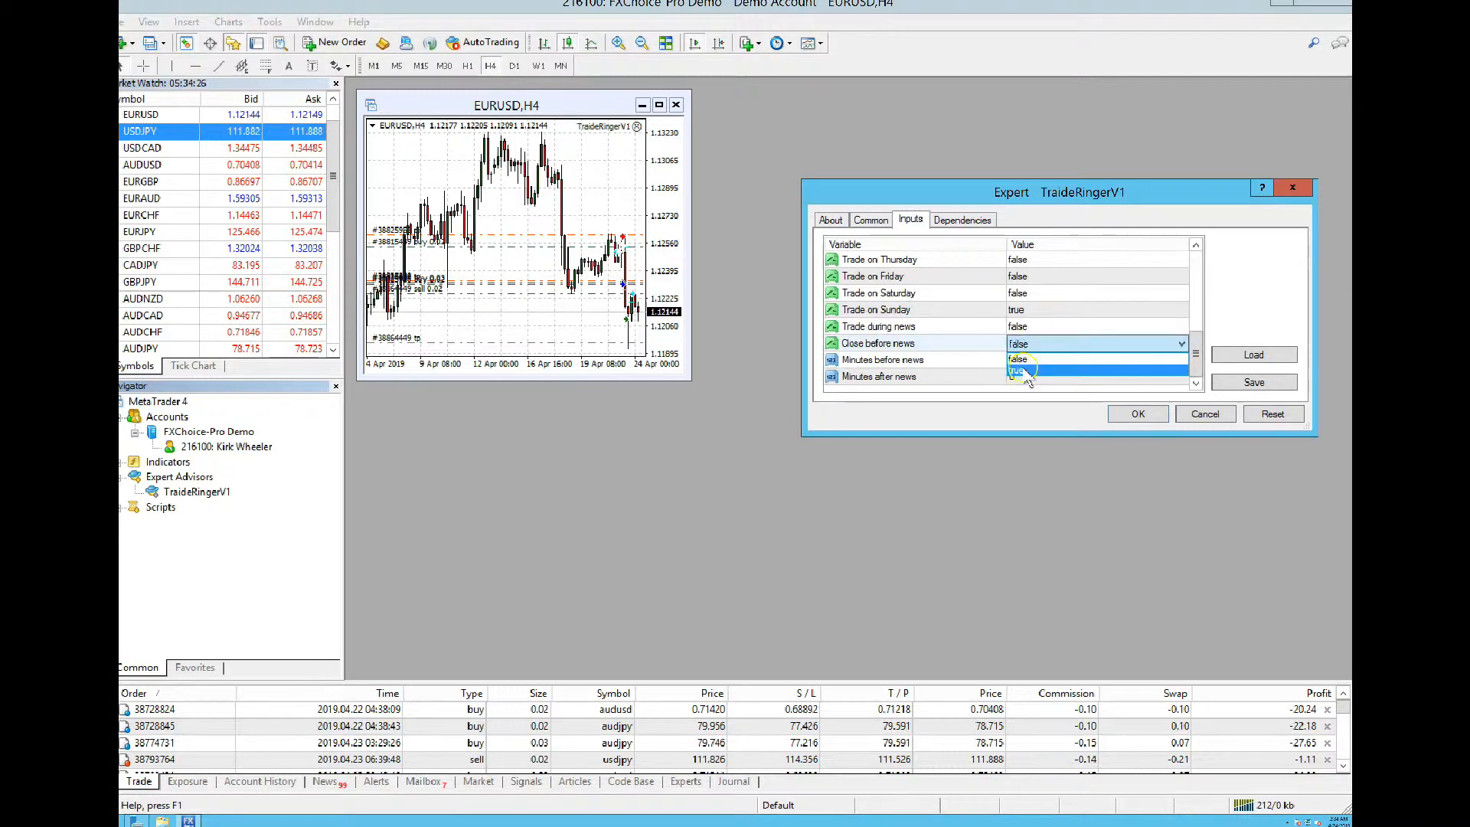
left_click(1026, 372)
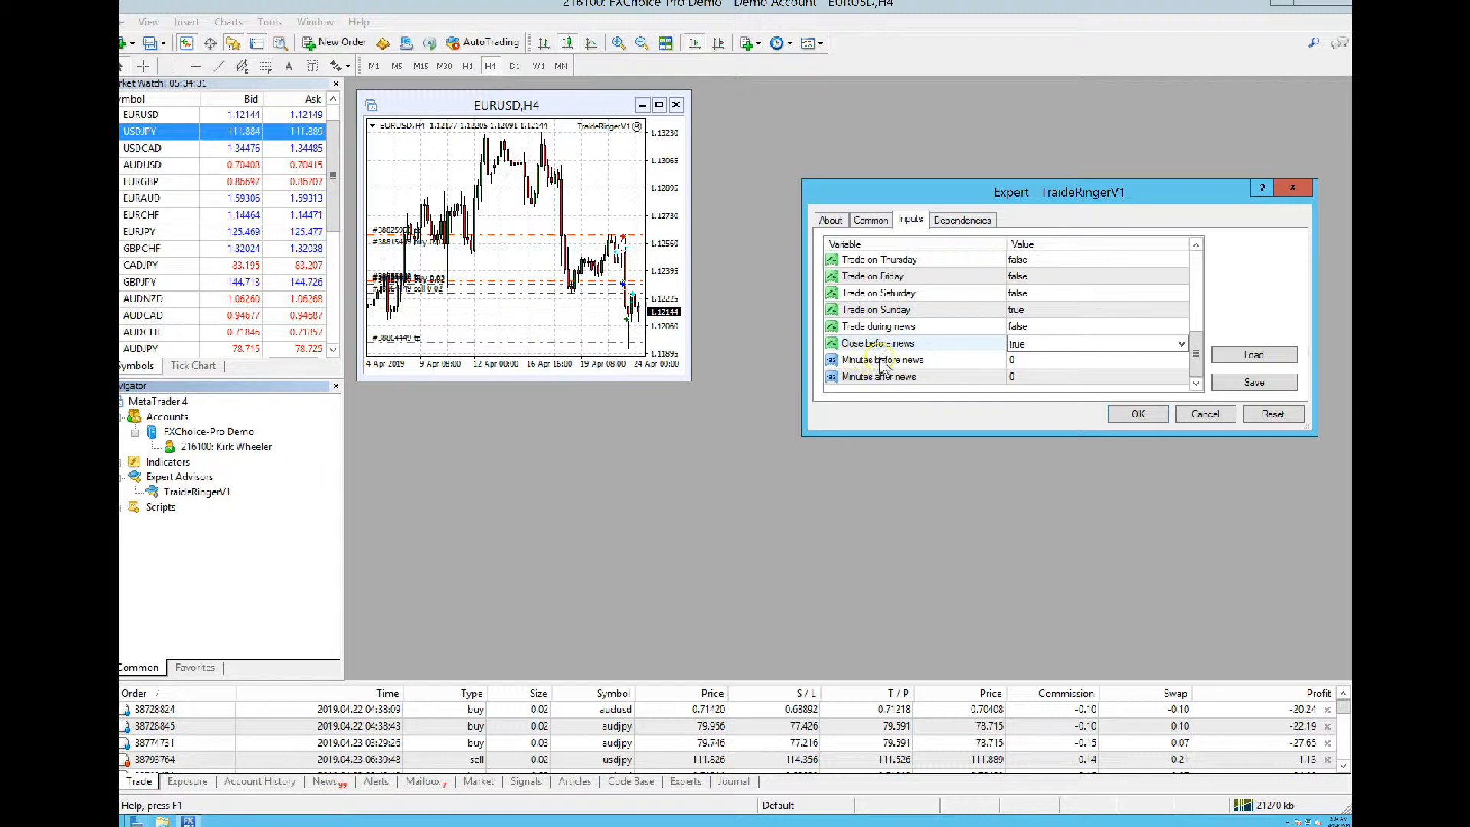
Enter 90 for Minutes before news and 60 for Minutes after news
left_click(1025, 359)
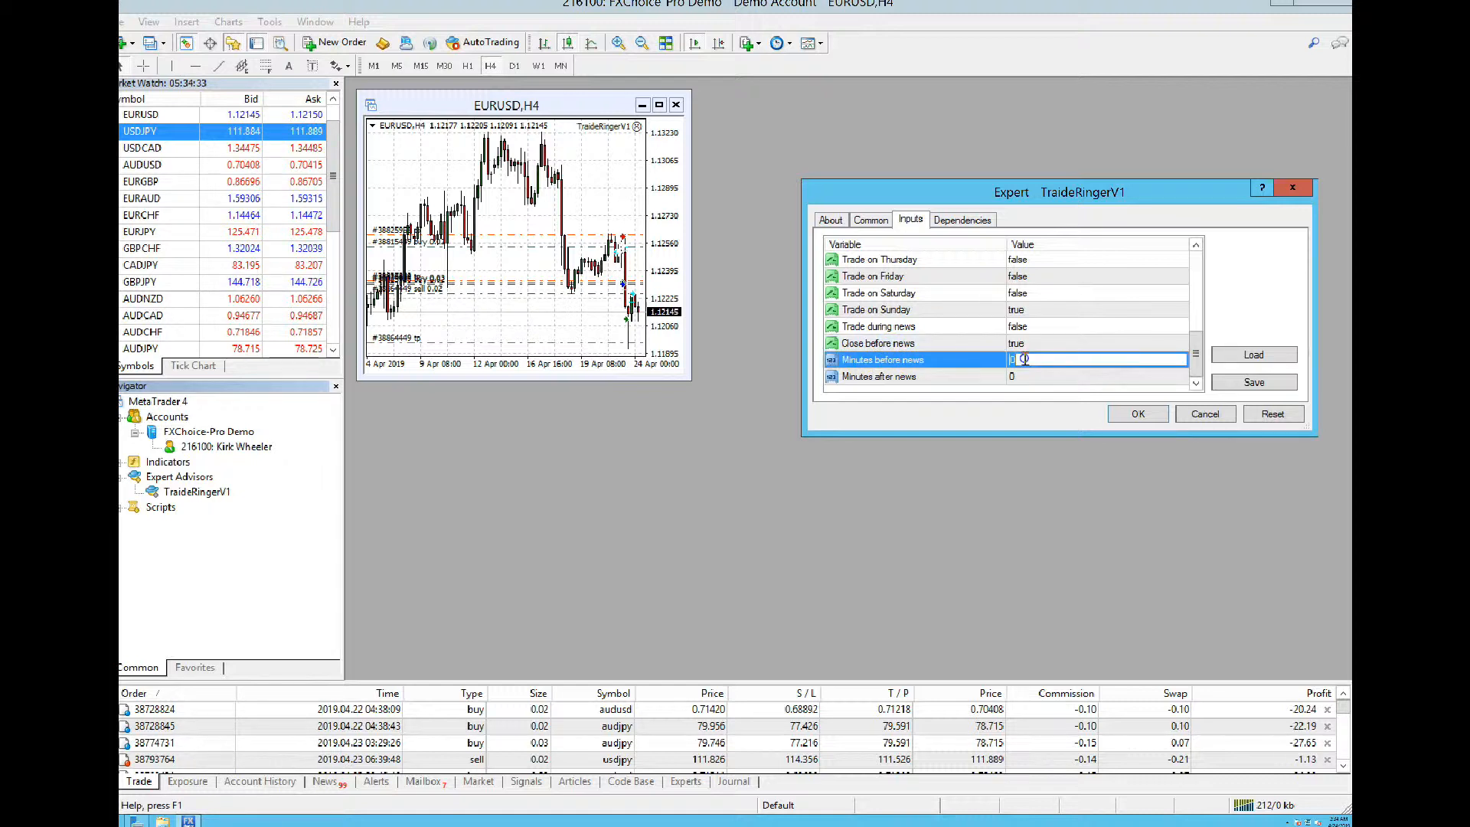
type("9")
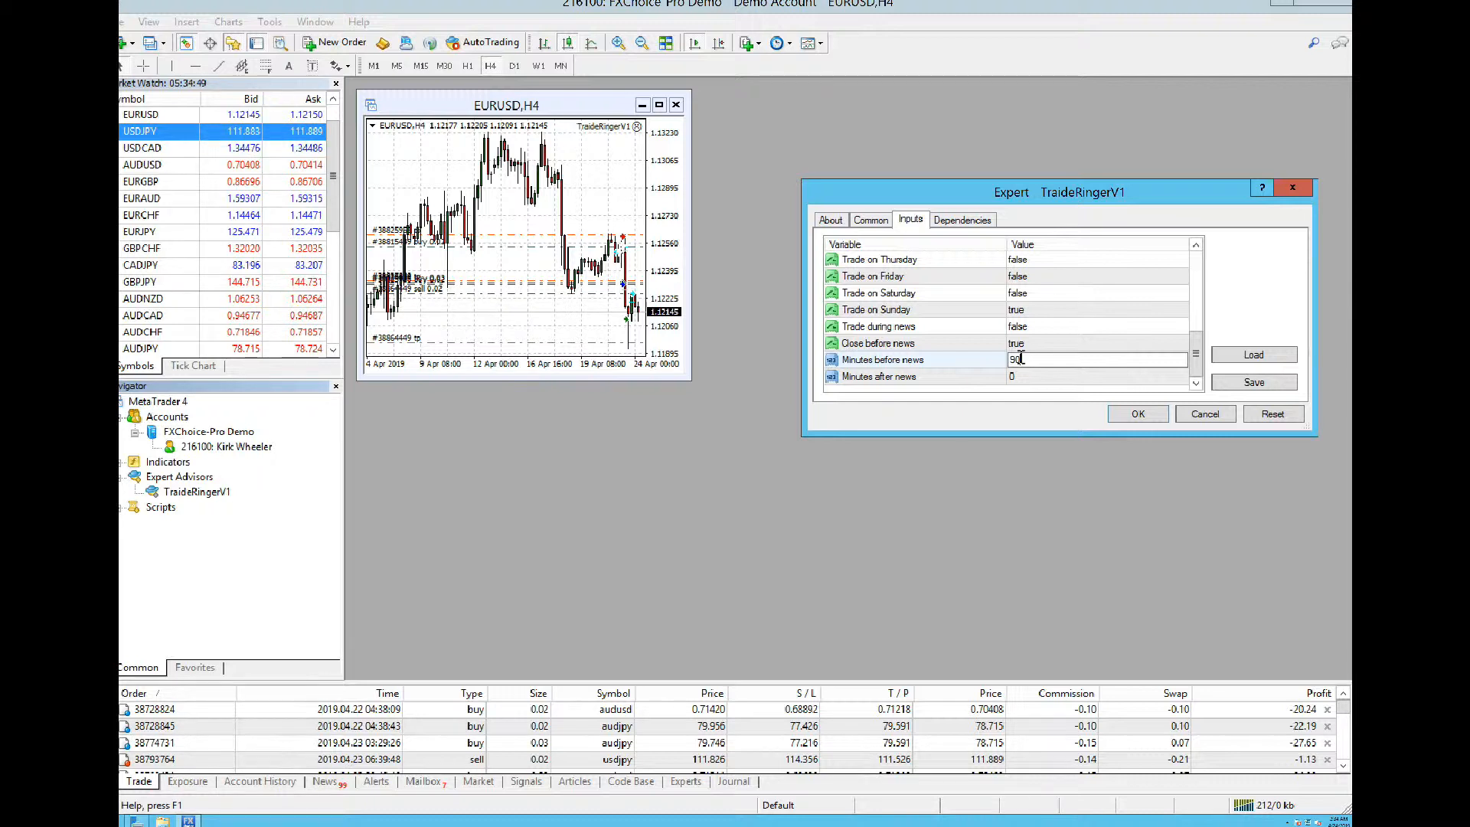
left_click(1027, 356)
left_click(1024, 362)
left_click(1021, 374)
type("60")
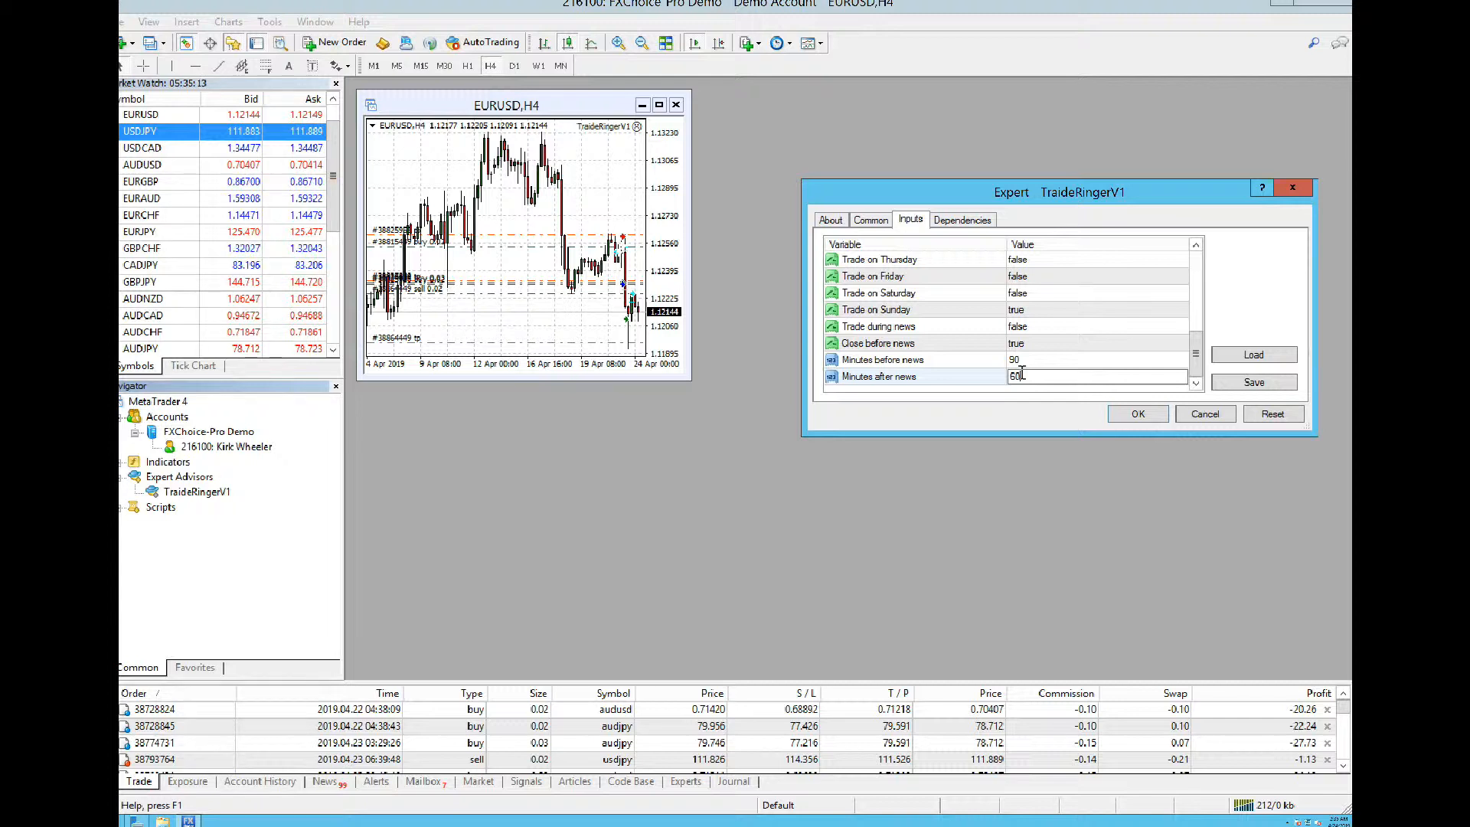
left_click(1070, 377)
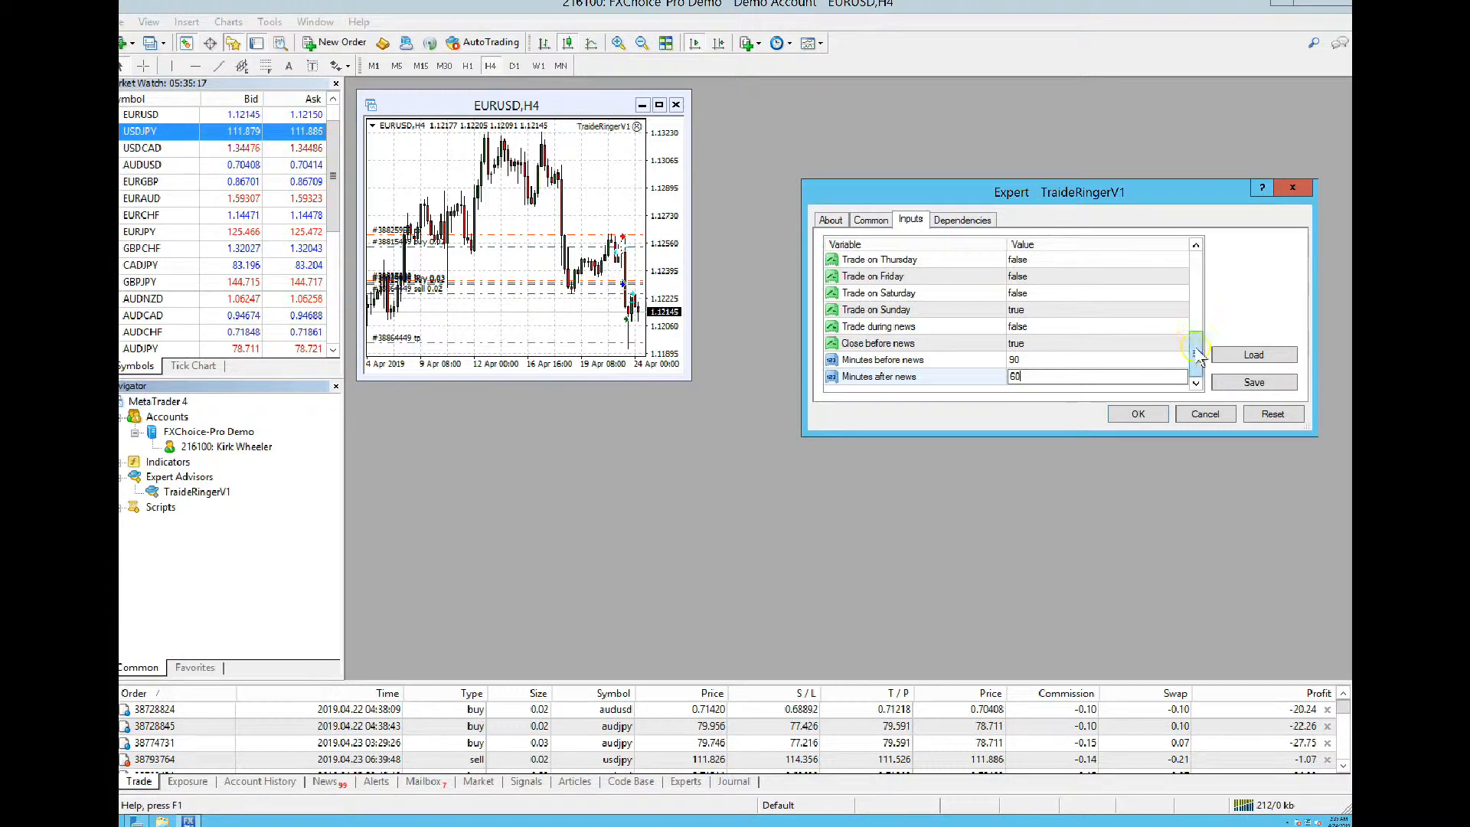
left_click(873, 221)
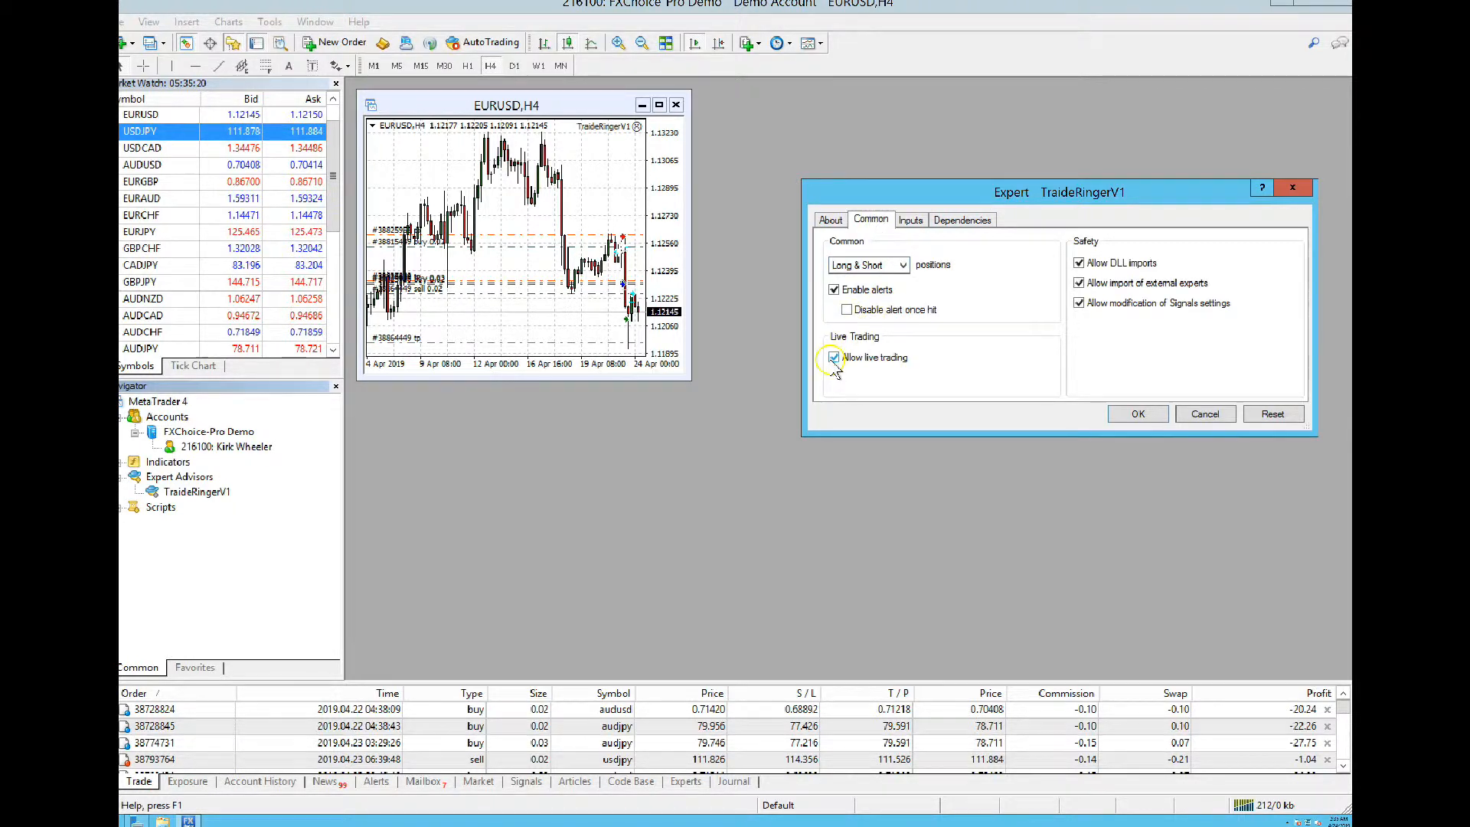
Attach TraideRingerV1 to the EURUSD H4 chart so its panel shows License Status: Active
left_click(1137, 414)
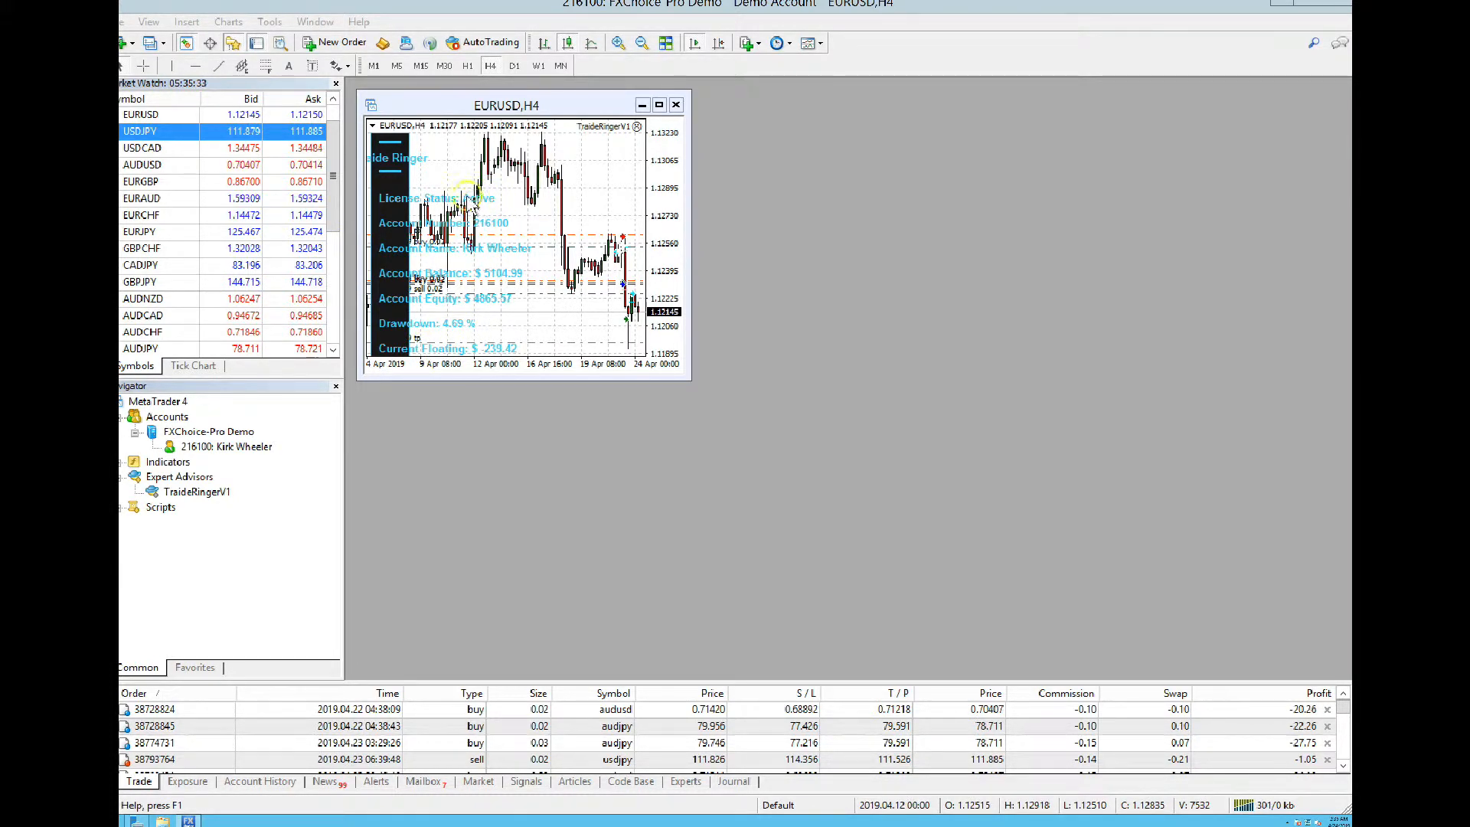
left_click(517, 149)
left_click(516, 160)
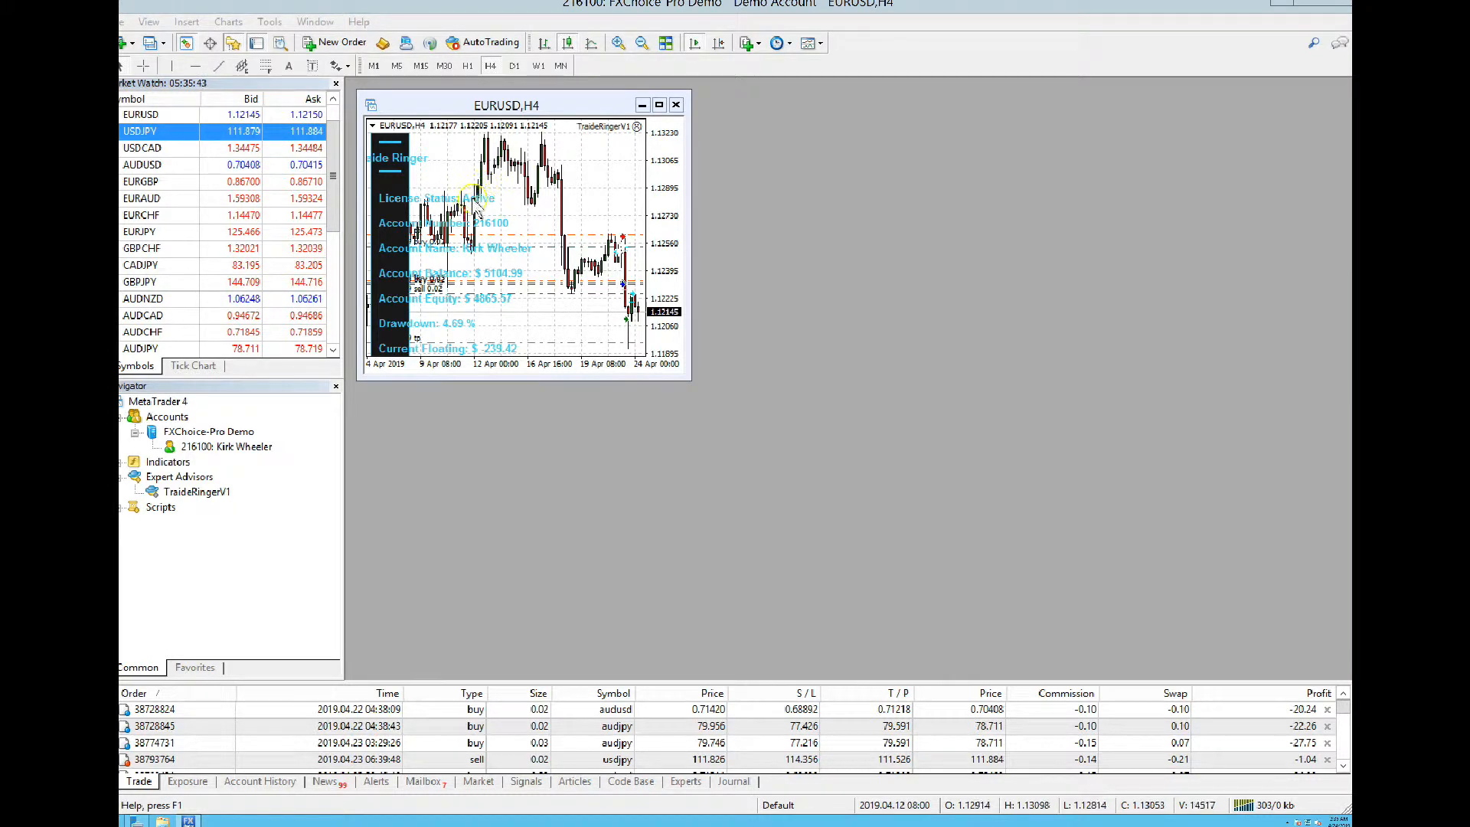
left_click(494, 201)
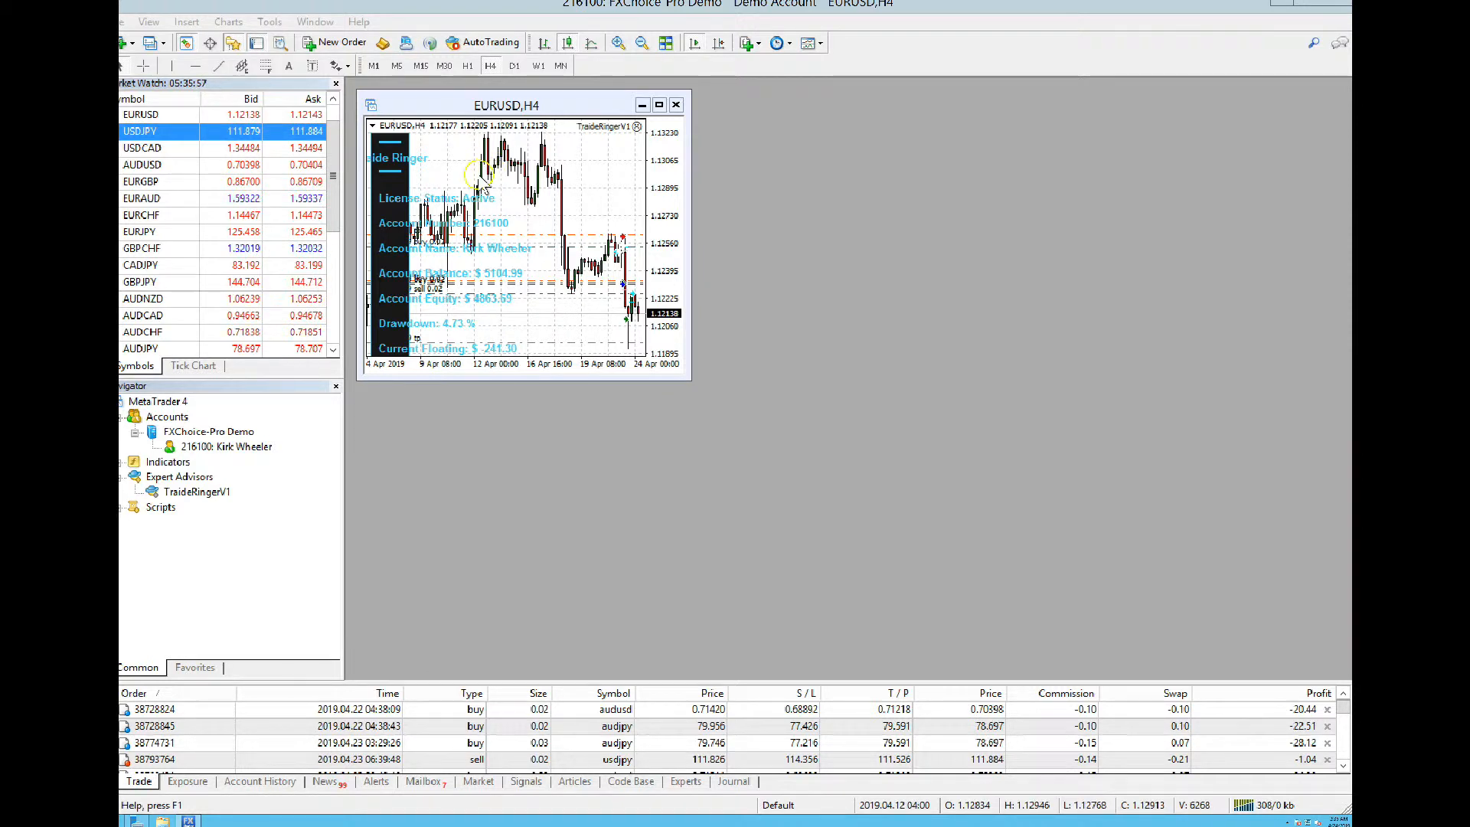
Set the EURUSD chart to the 4 Hours timeframe
right_click(480, 178)
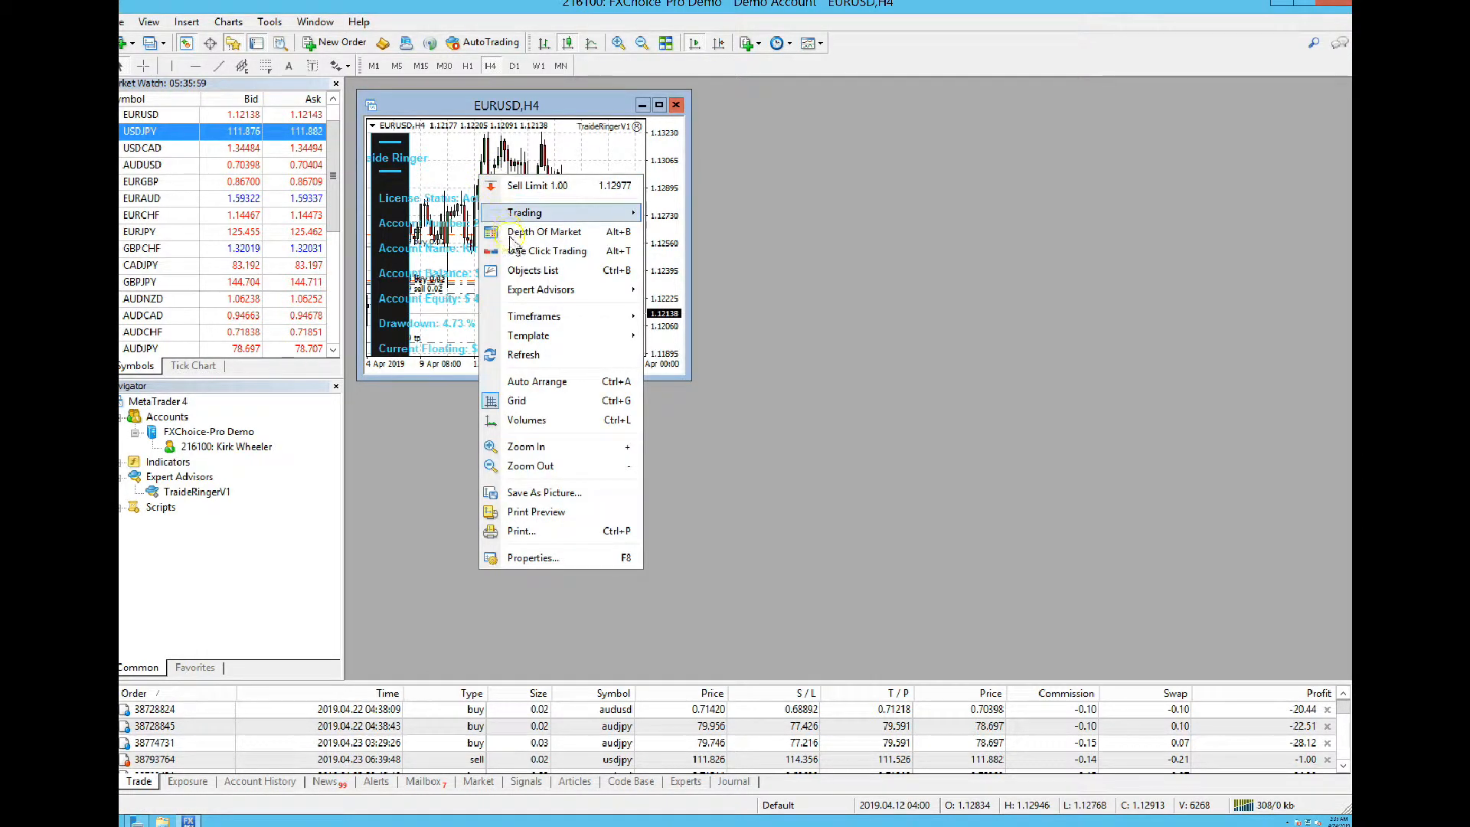
mouse_move(528, 318)
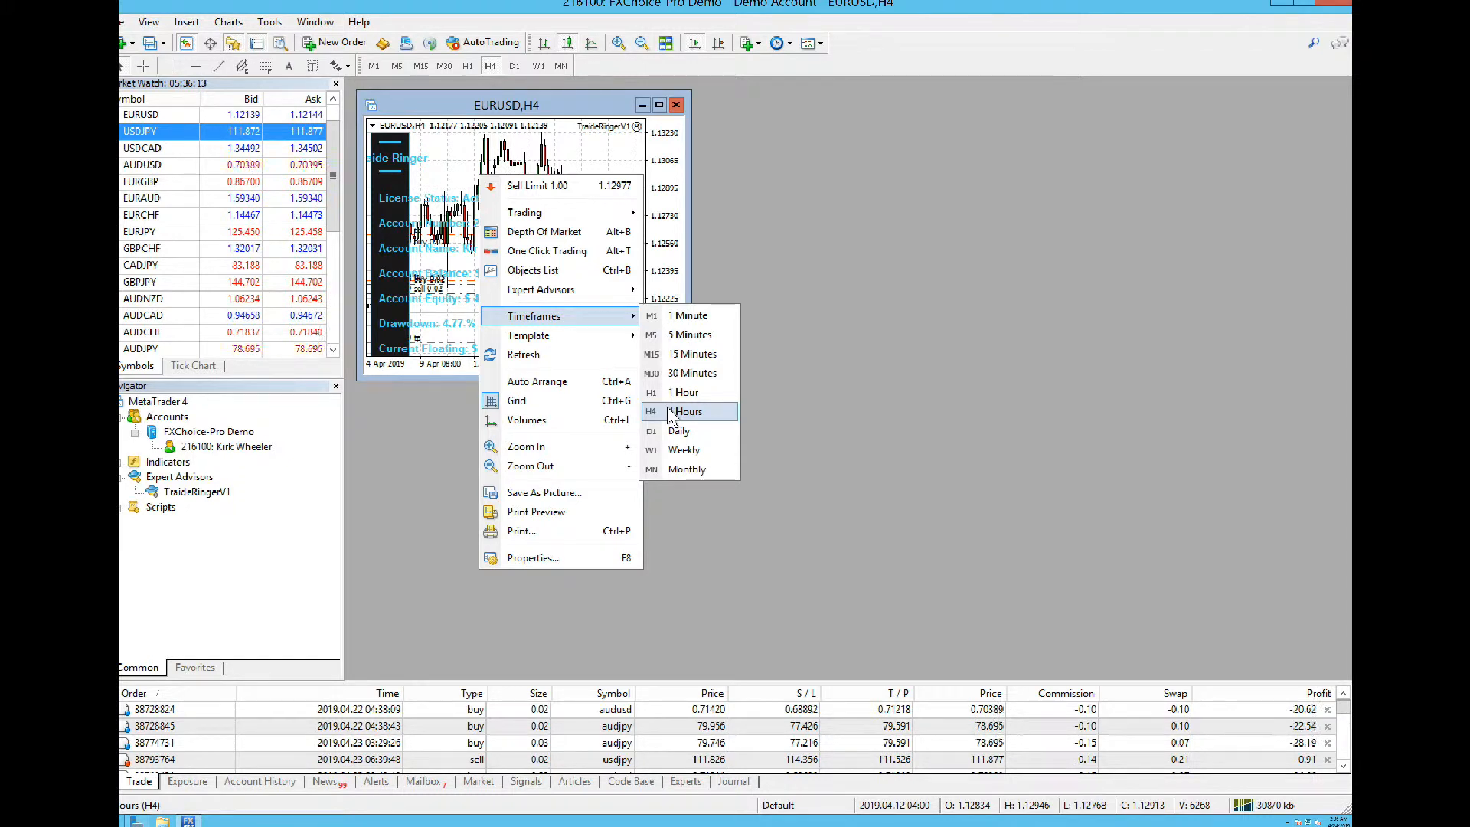
left_click(671, 412)
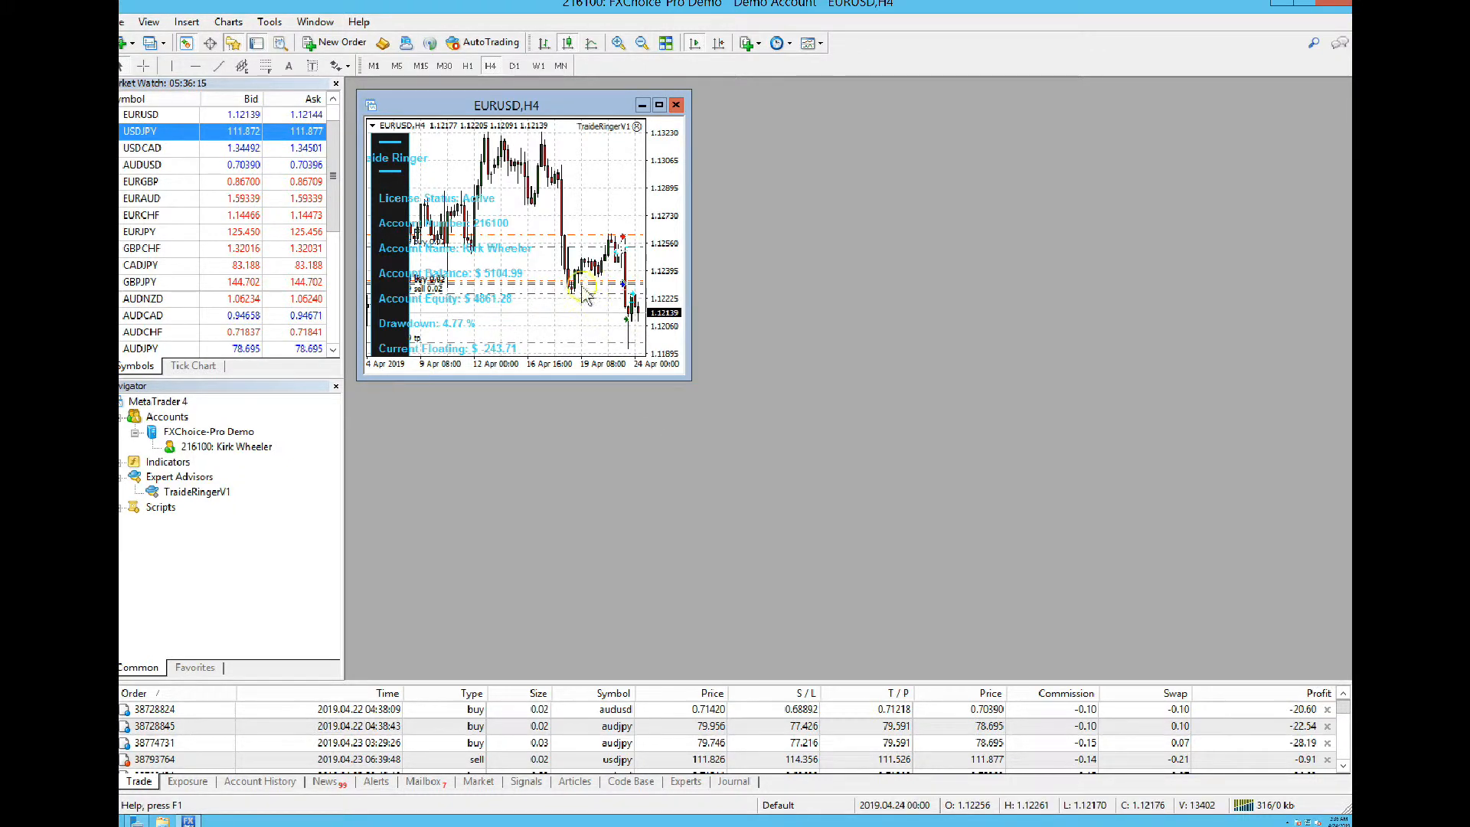
Save the chart settings as a template, replacing default.tpl
right_click(519, 192)
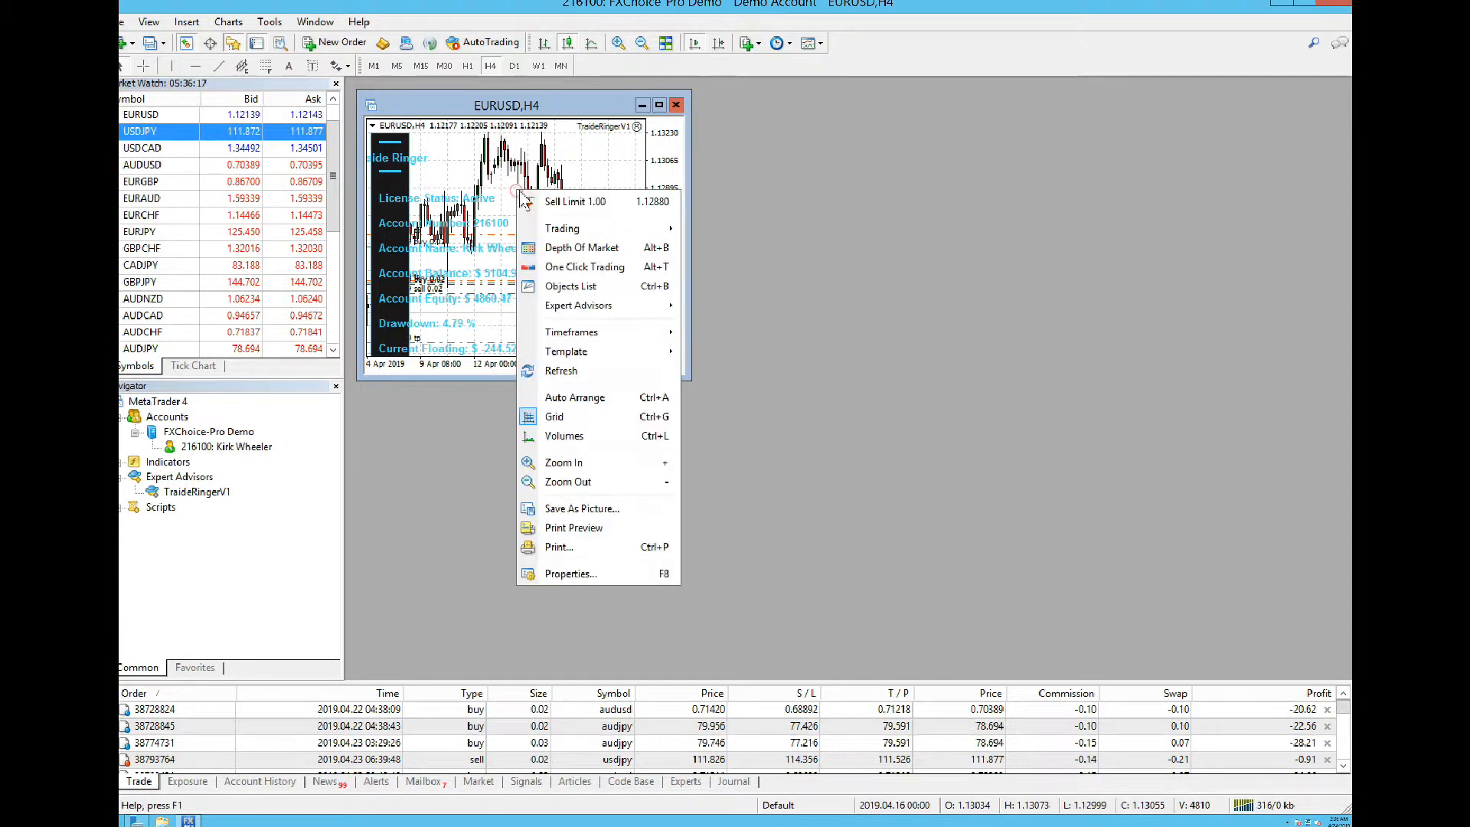
mouse_move(570, 339)
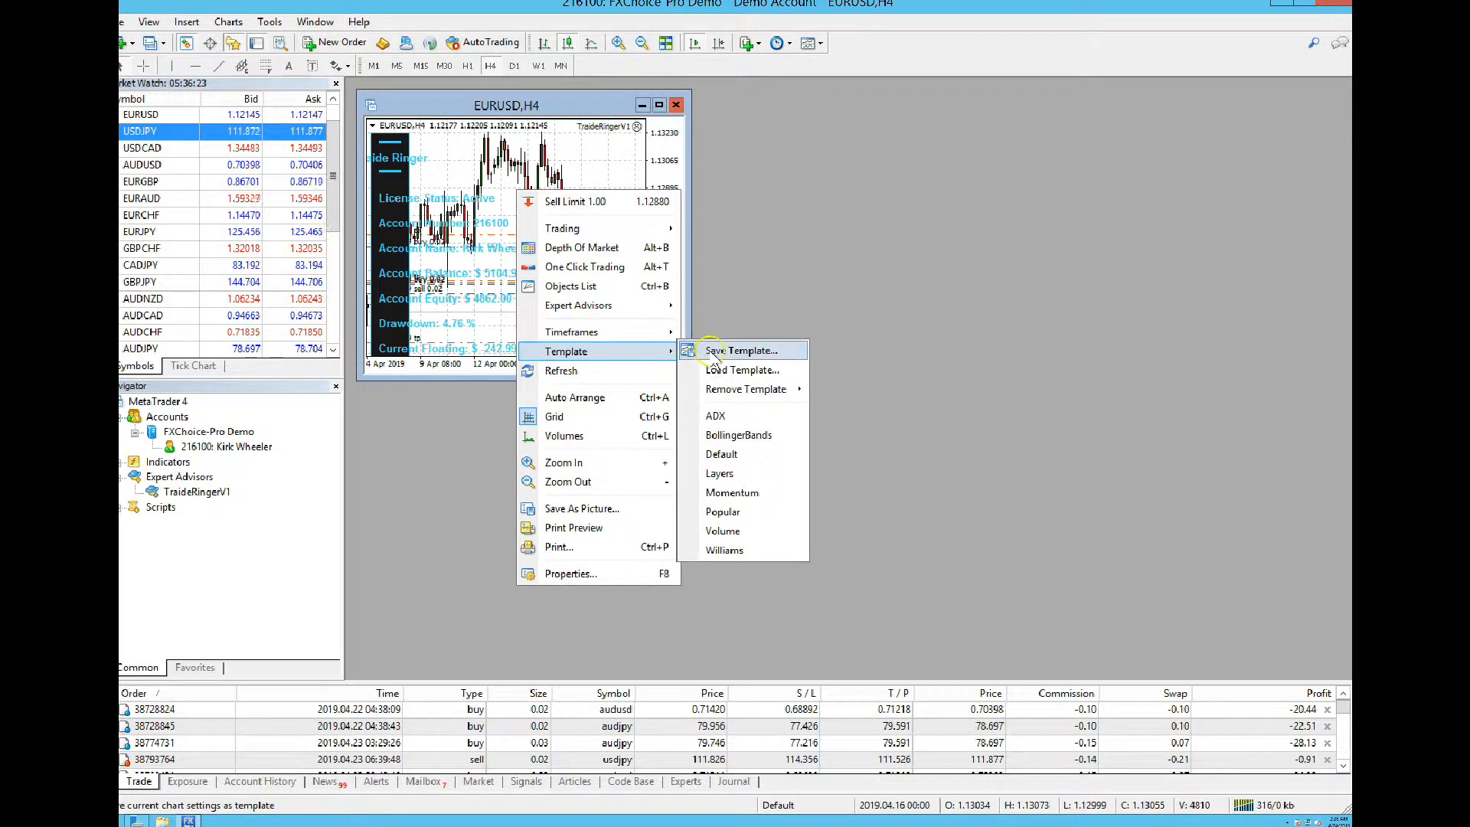
left_click(713, 352)
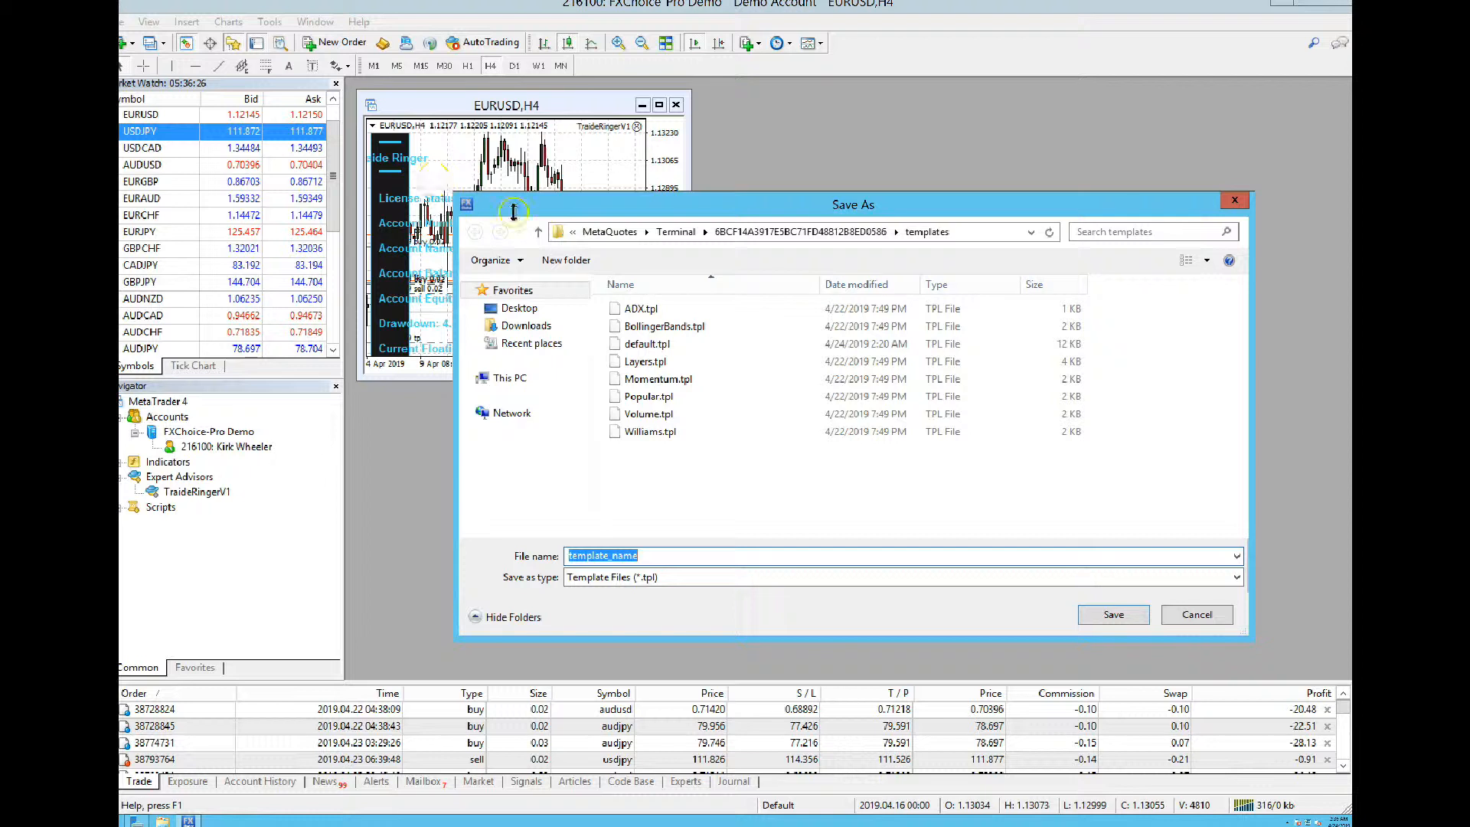
double_click(648, 345)
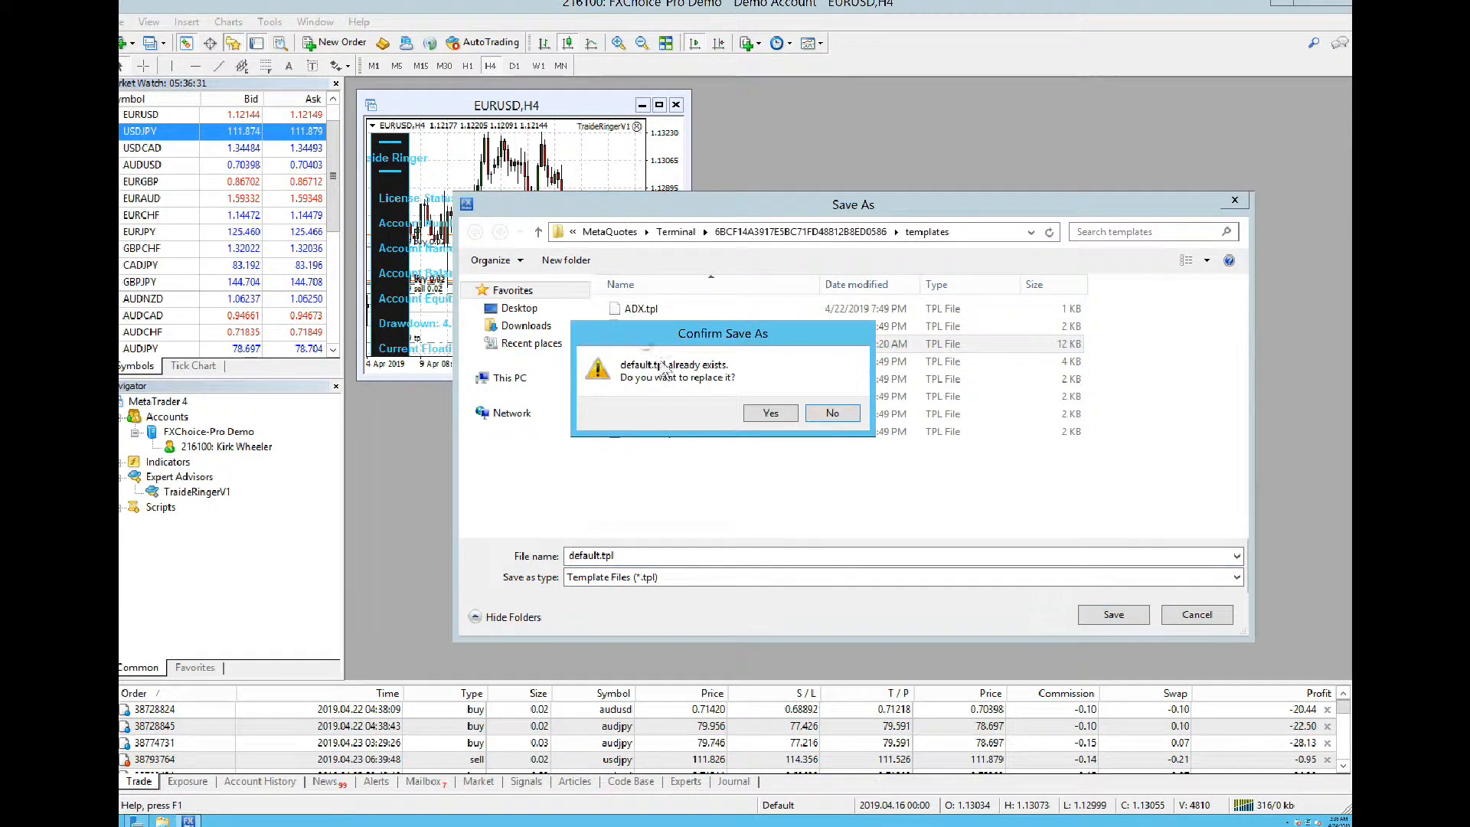
left_click(770, 413)
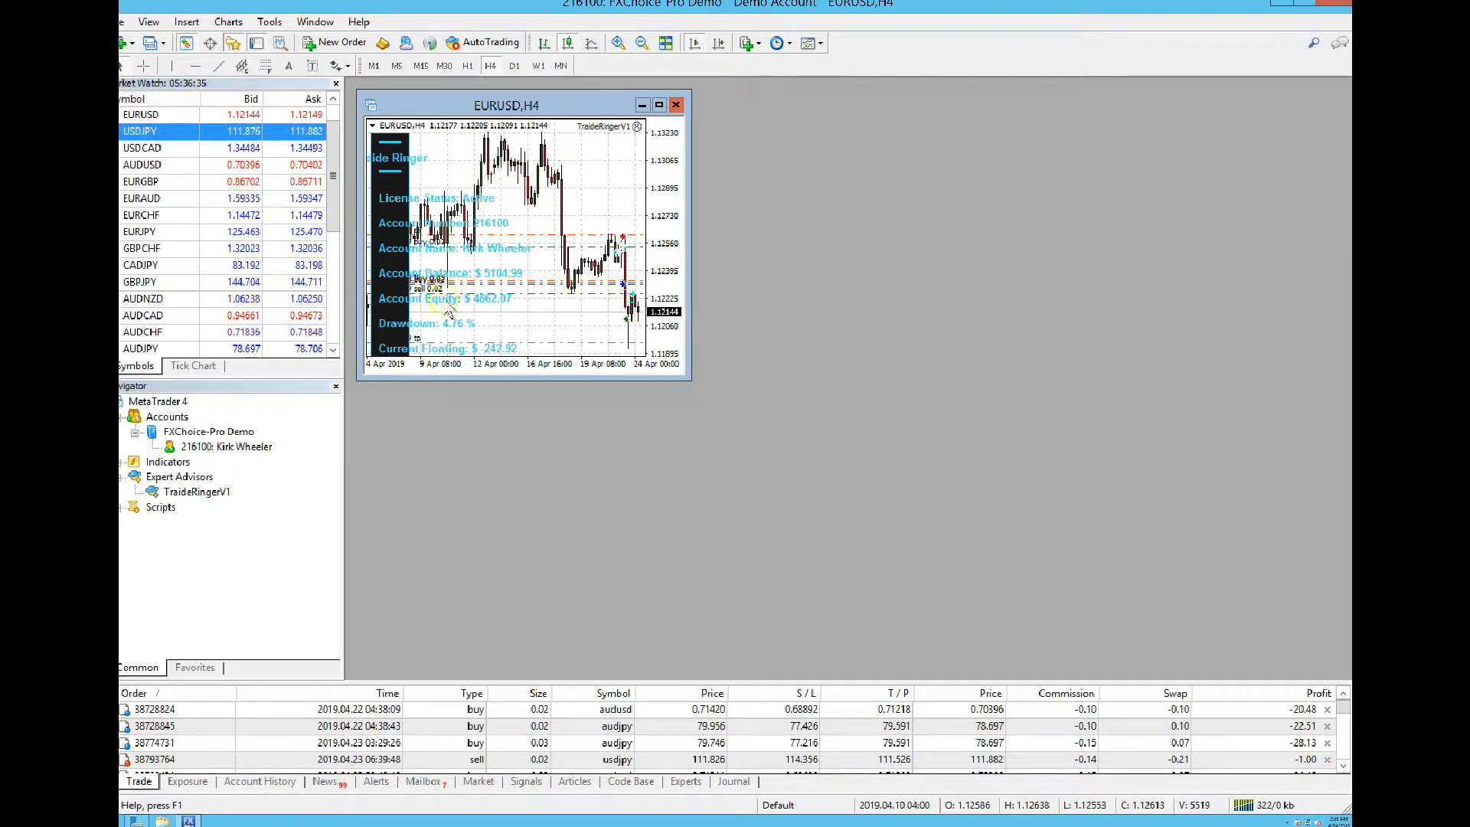
Open chart windows from Market Watch for AUDUSD, EURAUD, AUDJPY, EURJPY and USDJPY
right_click(164, 168)
left_click(203, 191)
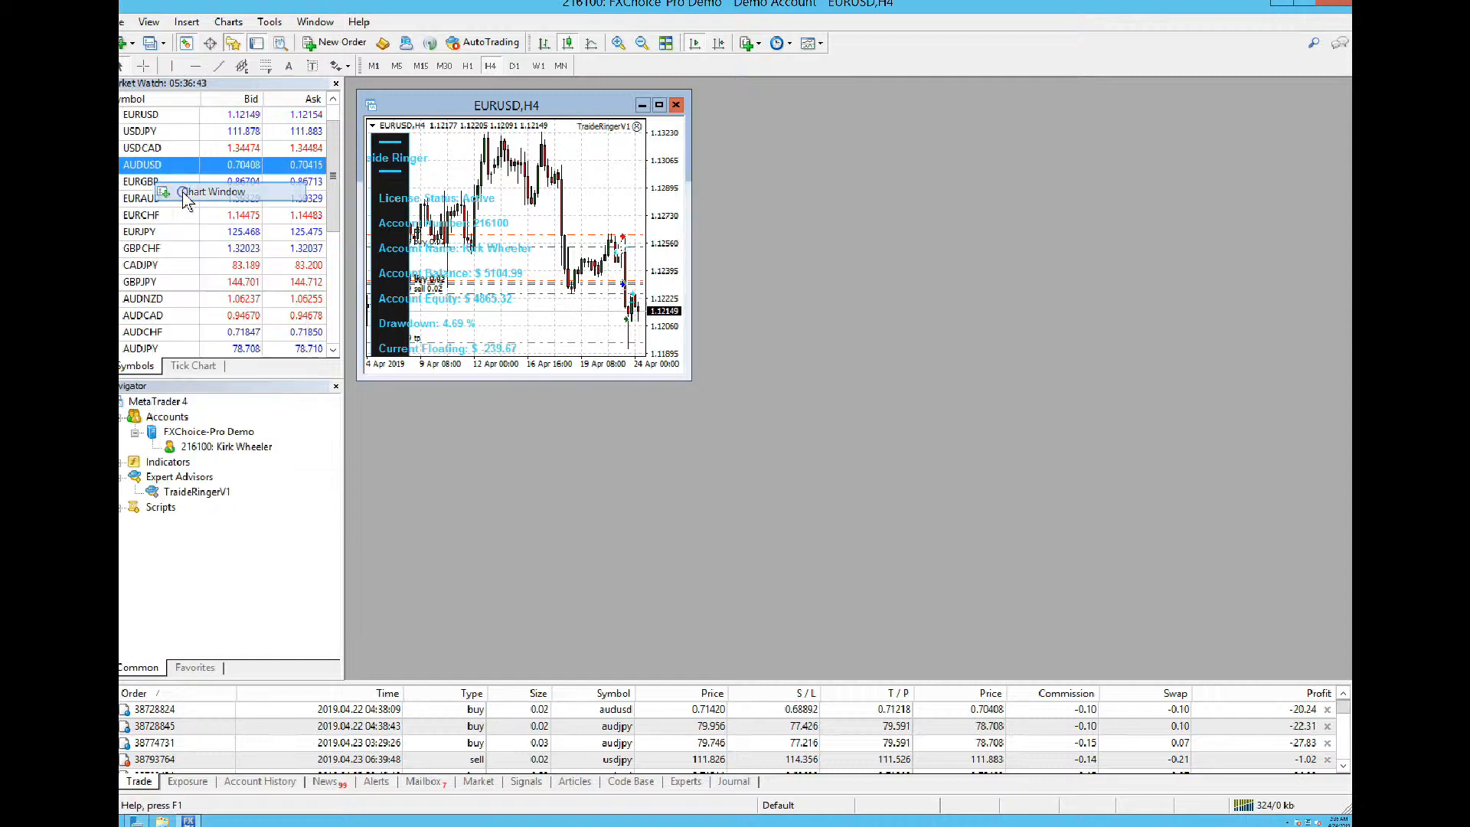
left_click_drag(491, 110, 659, 130)
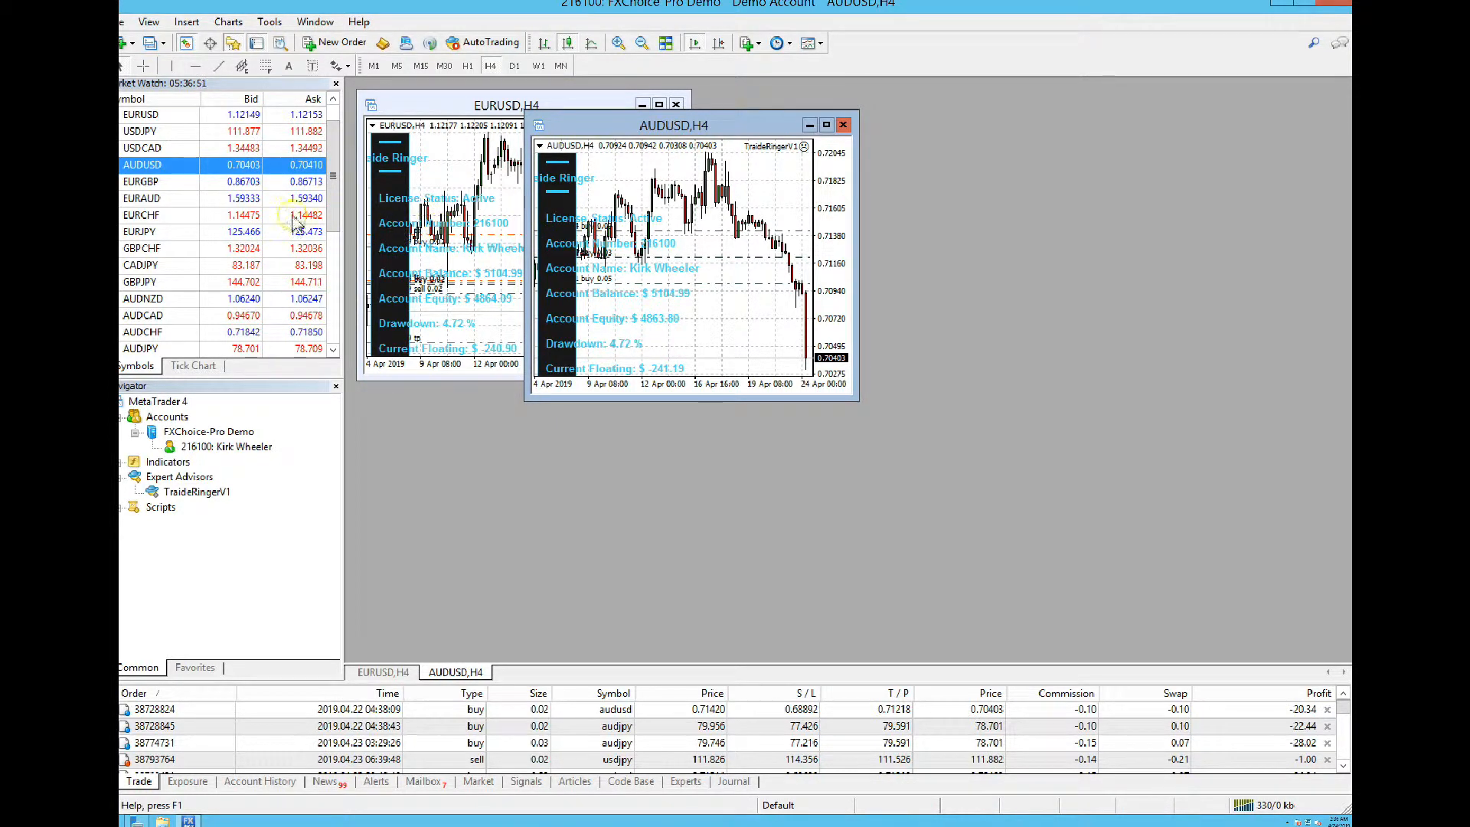
right_click(157, 204)
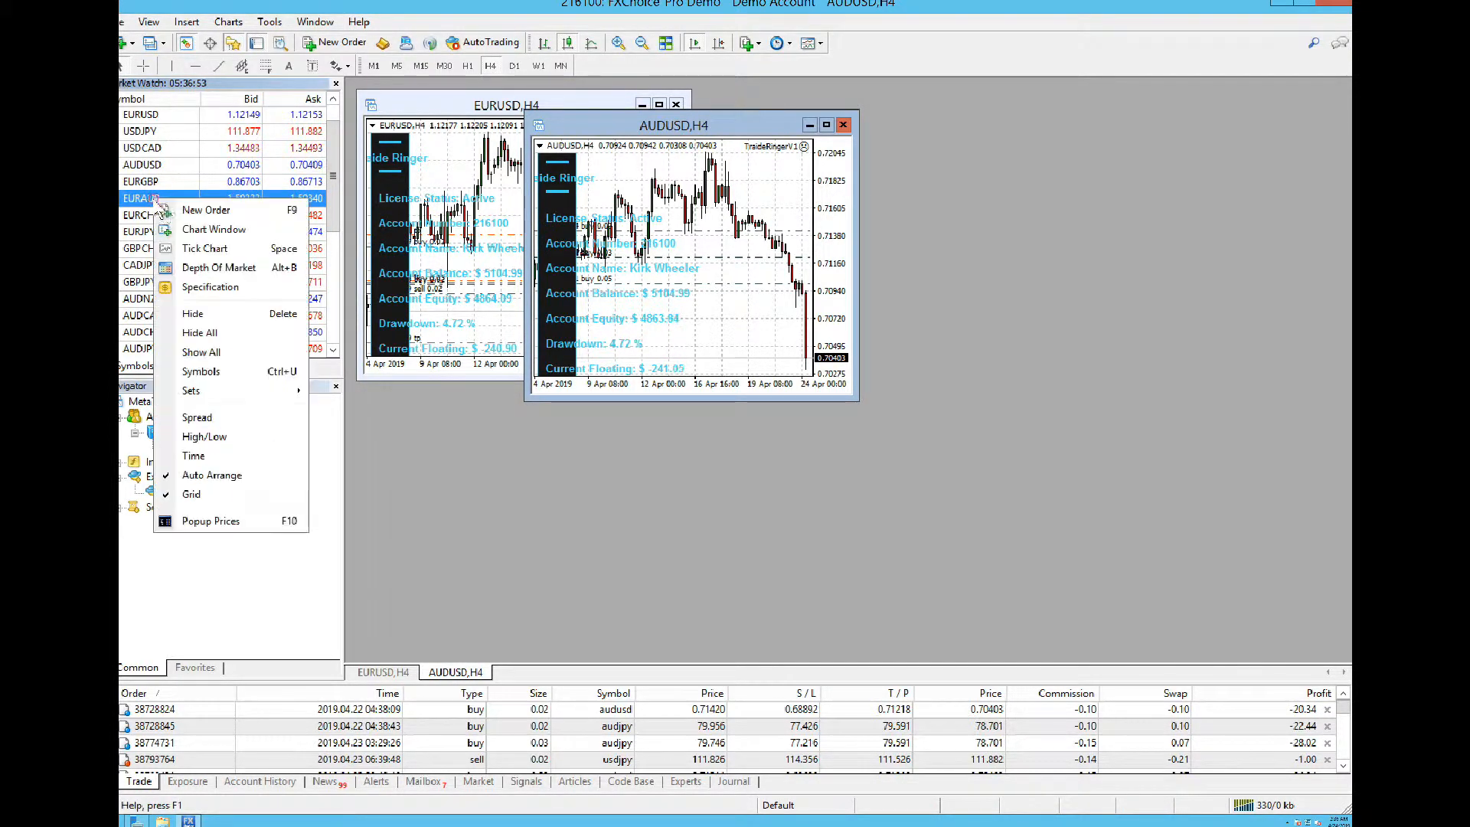
left_click(184, 232)
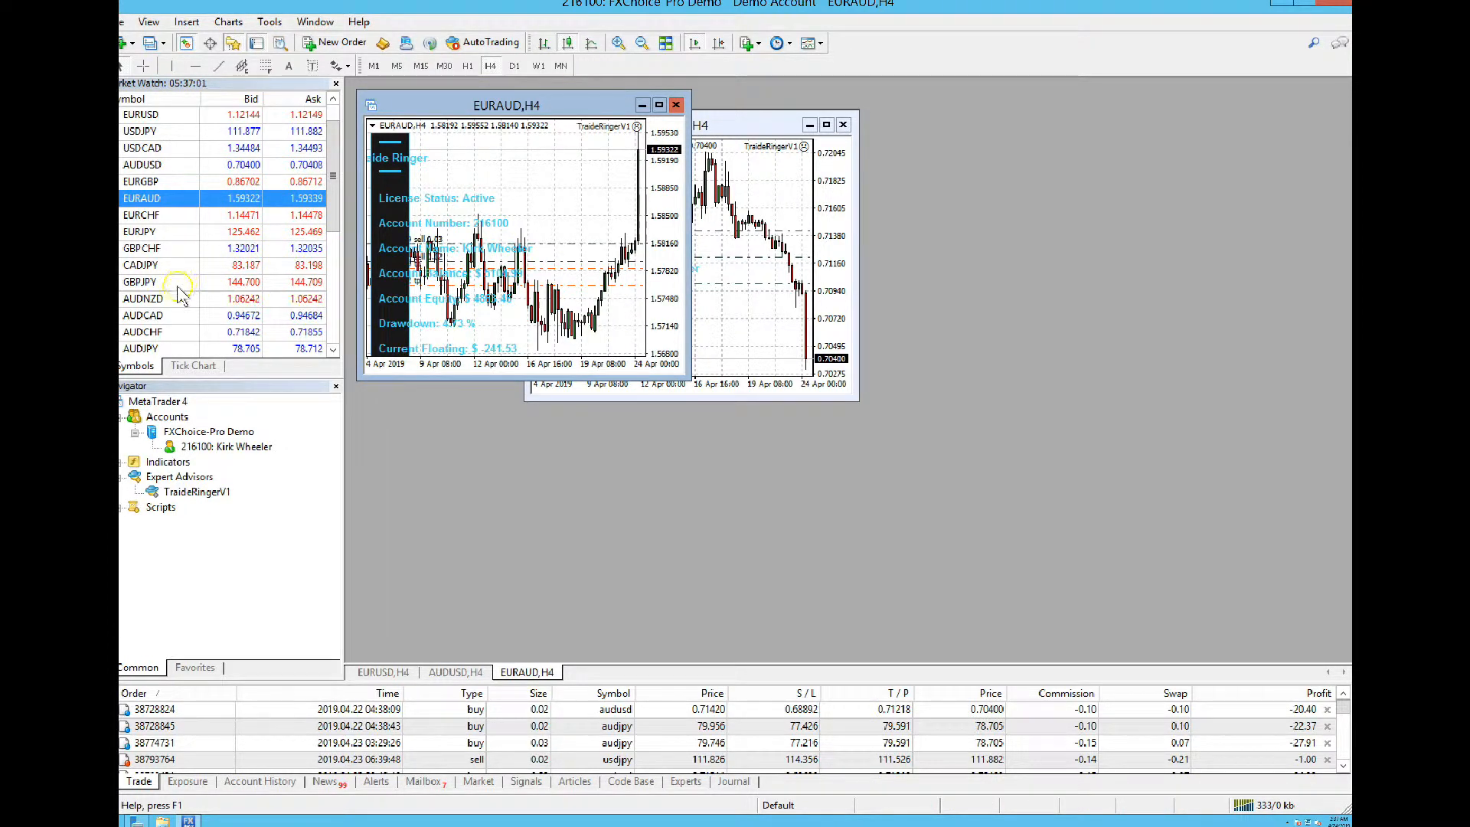
right_click(152, 348)
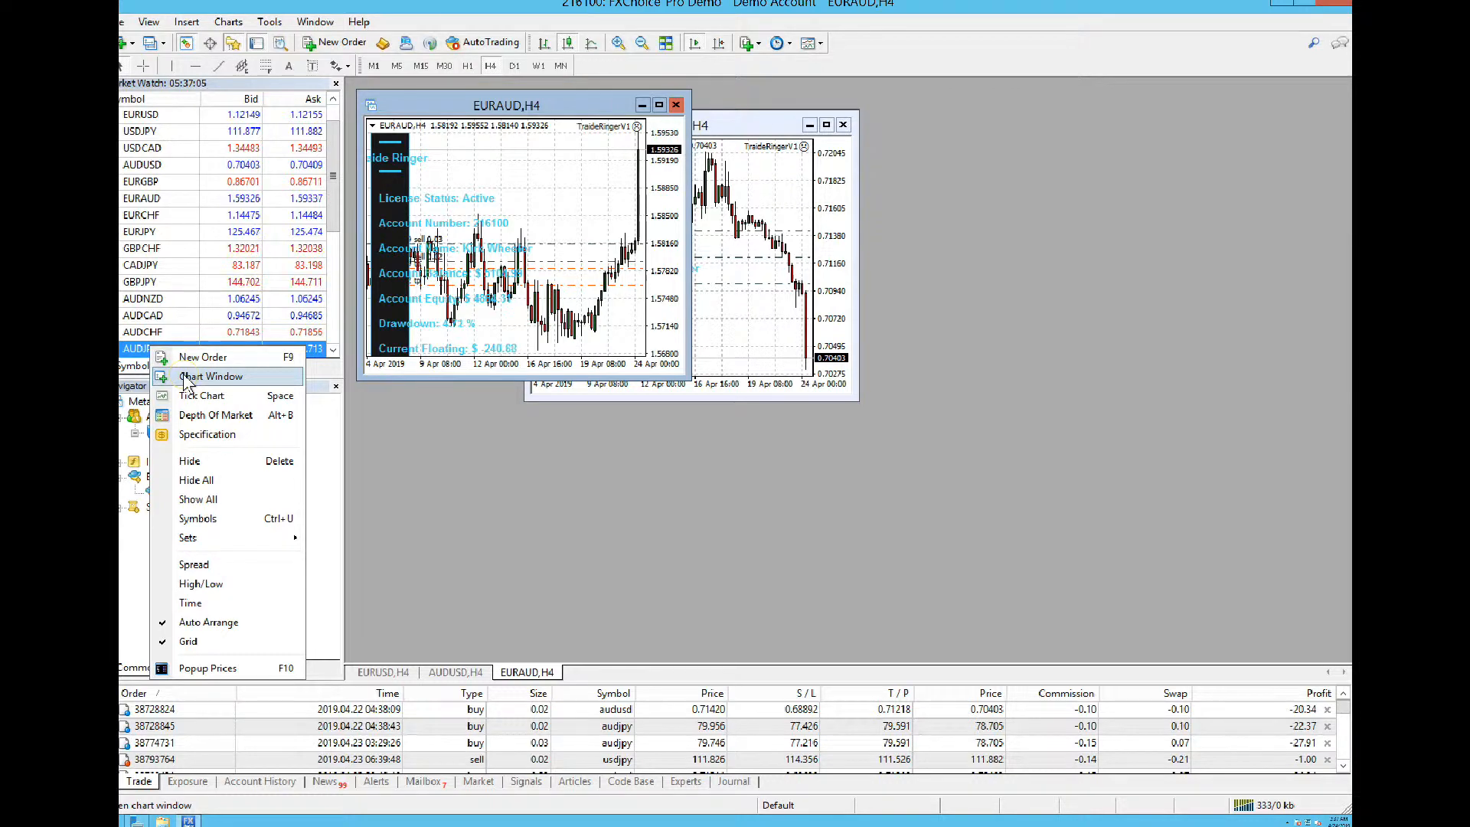
left_click(187, 377)
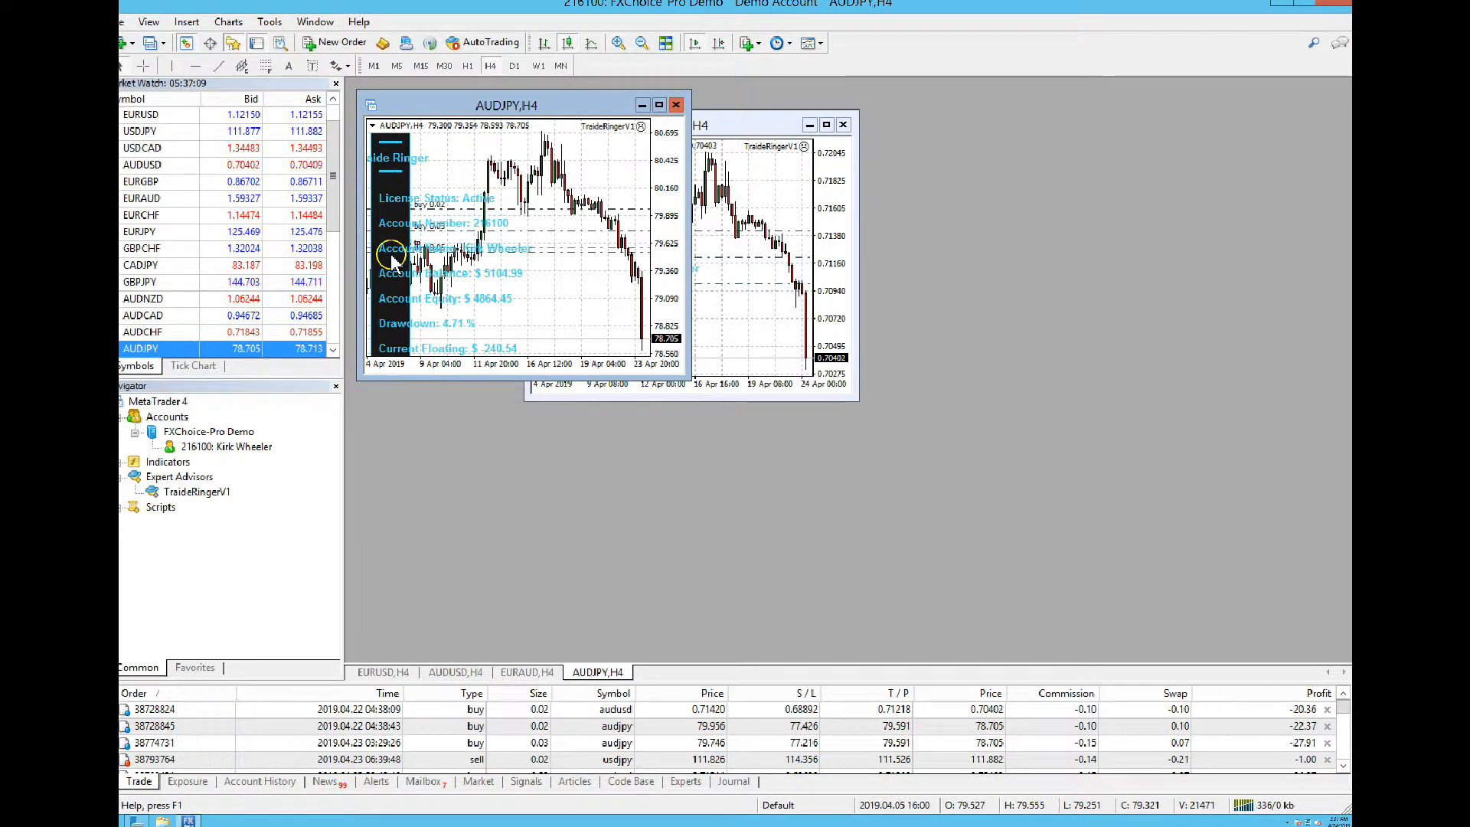
right_click(151, 233)
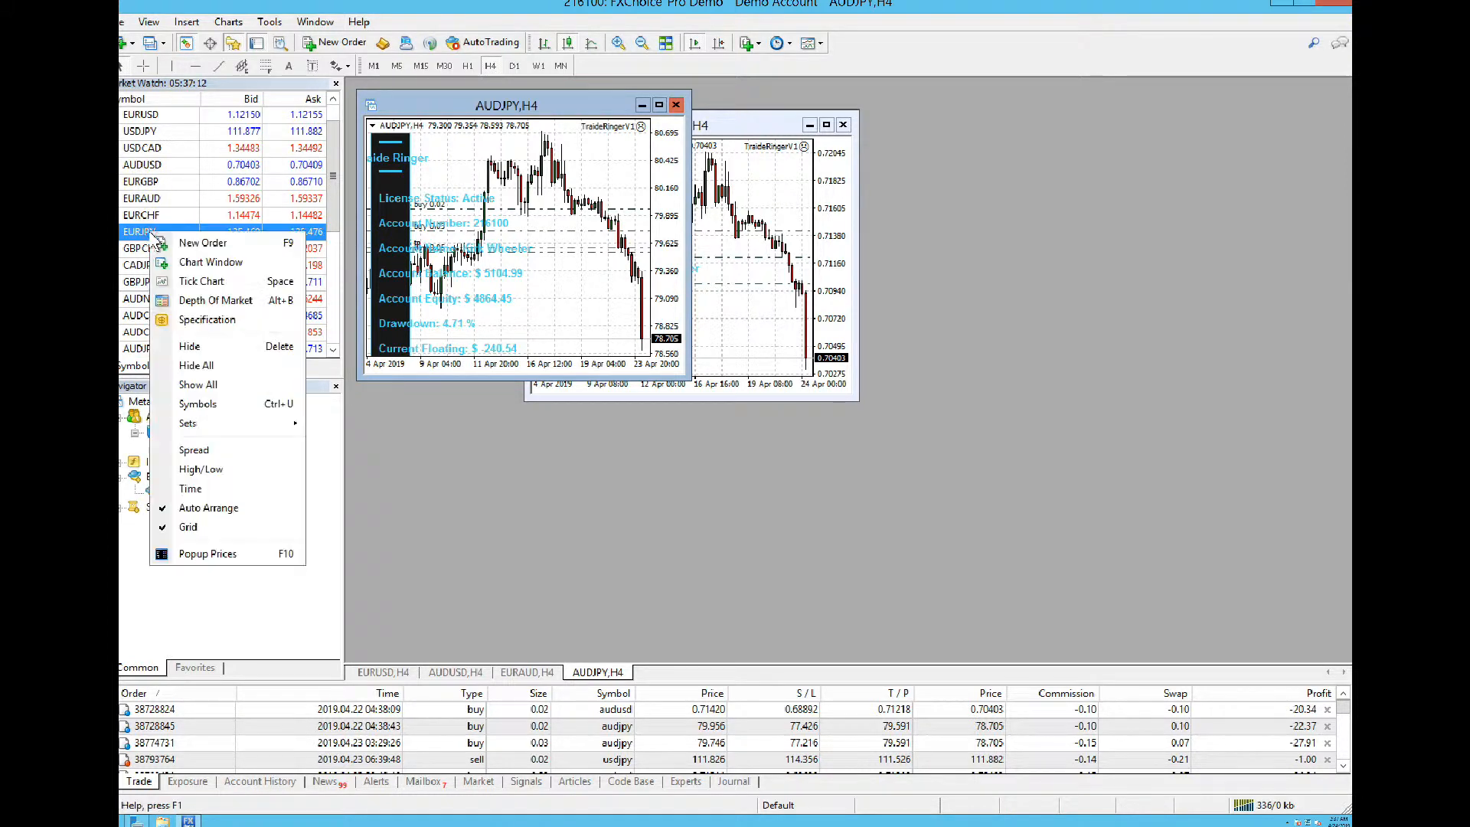
left_click(191, 266)
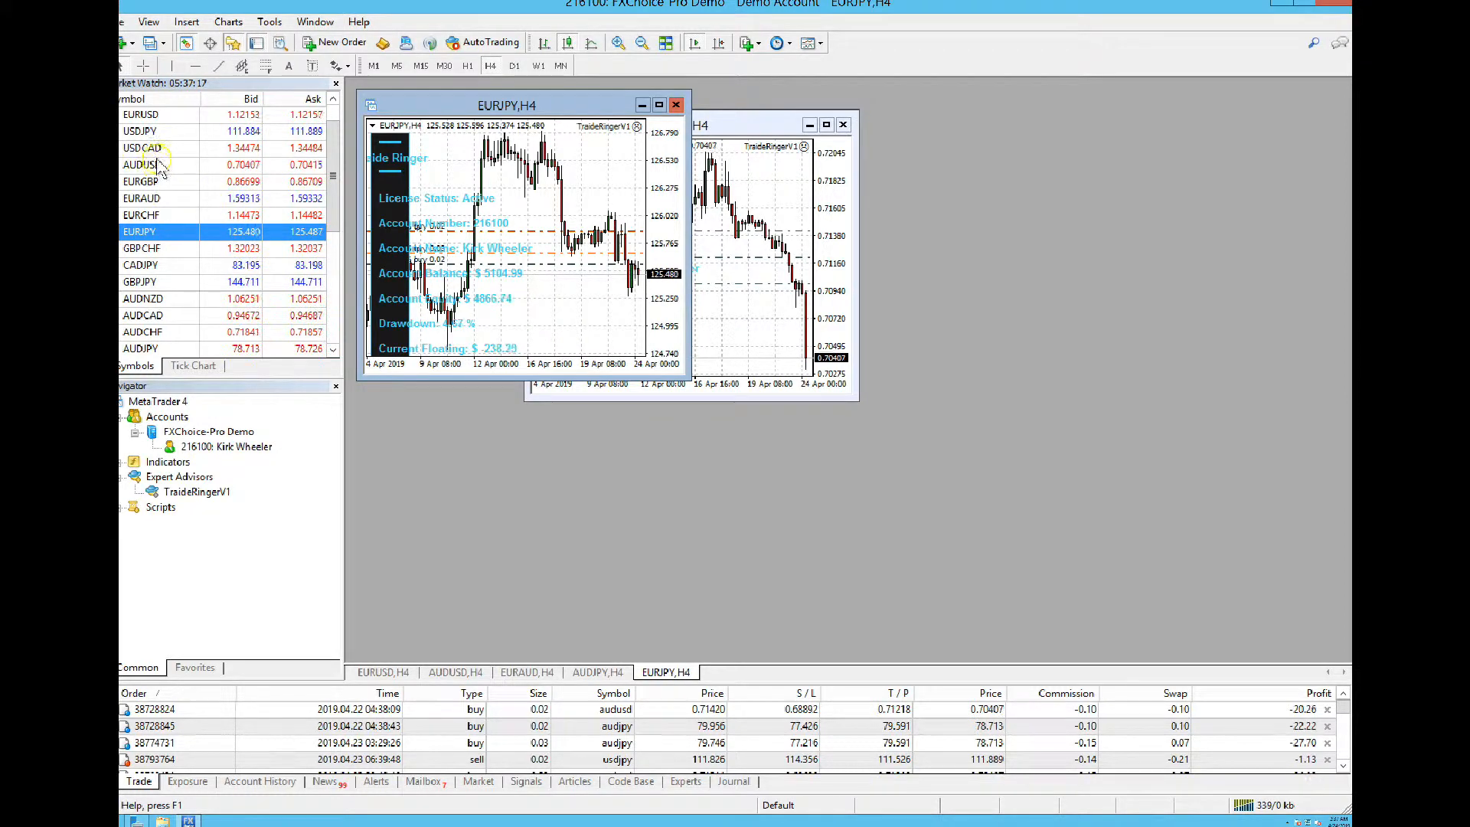
right_click(156, 133)
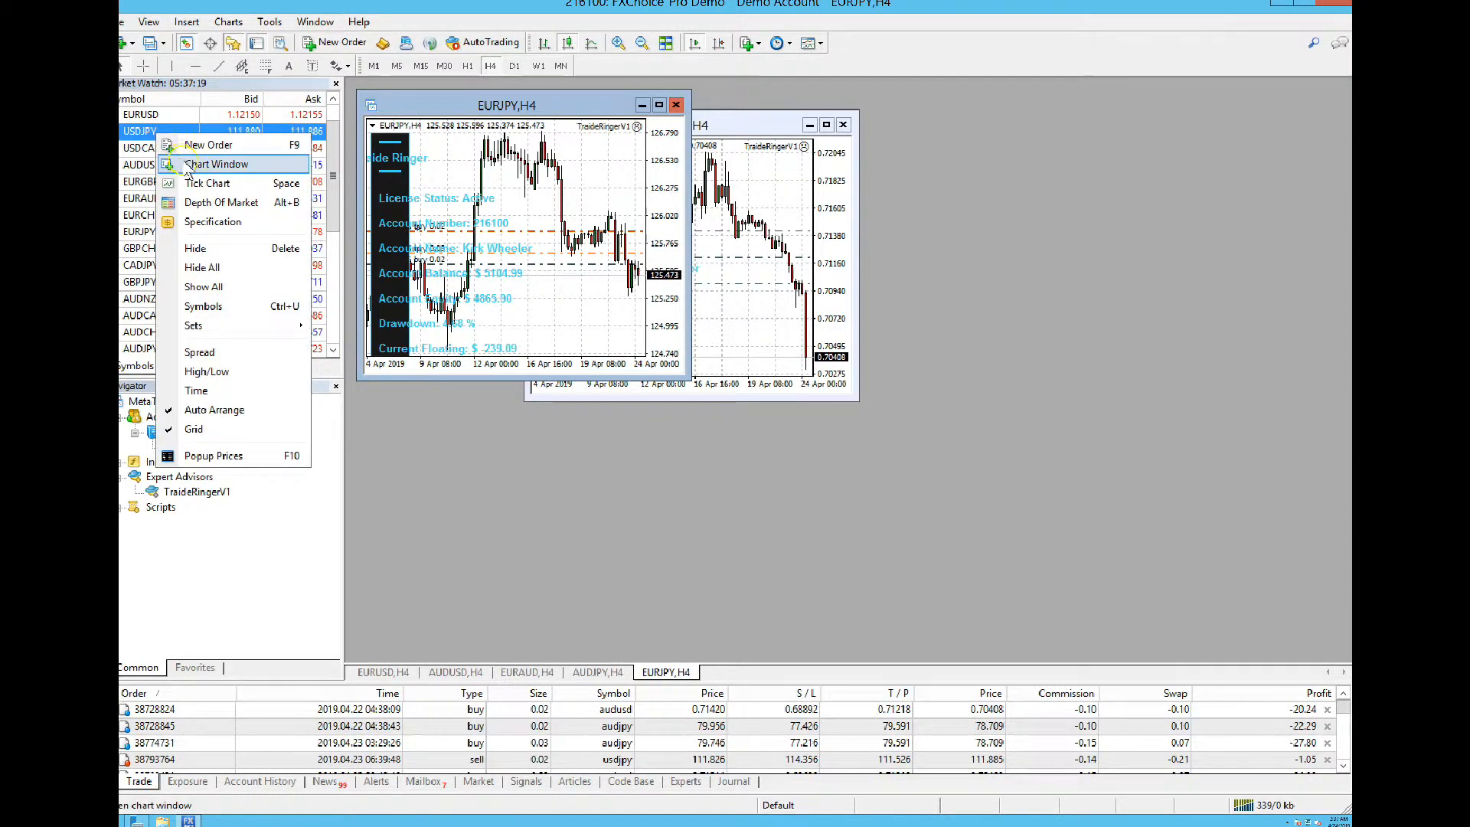
left_click(183, 160)
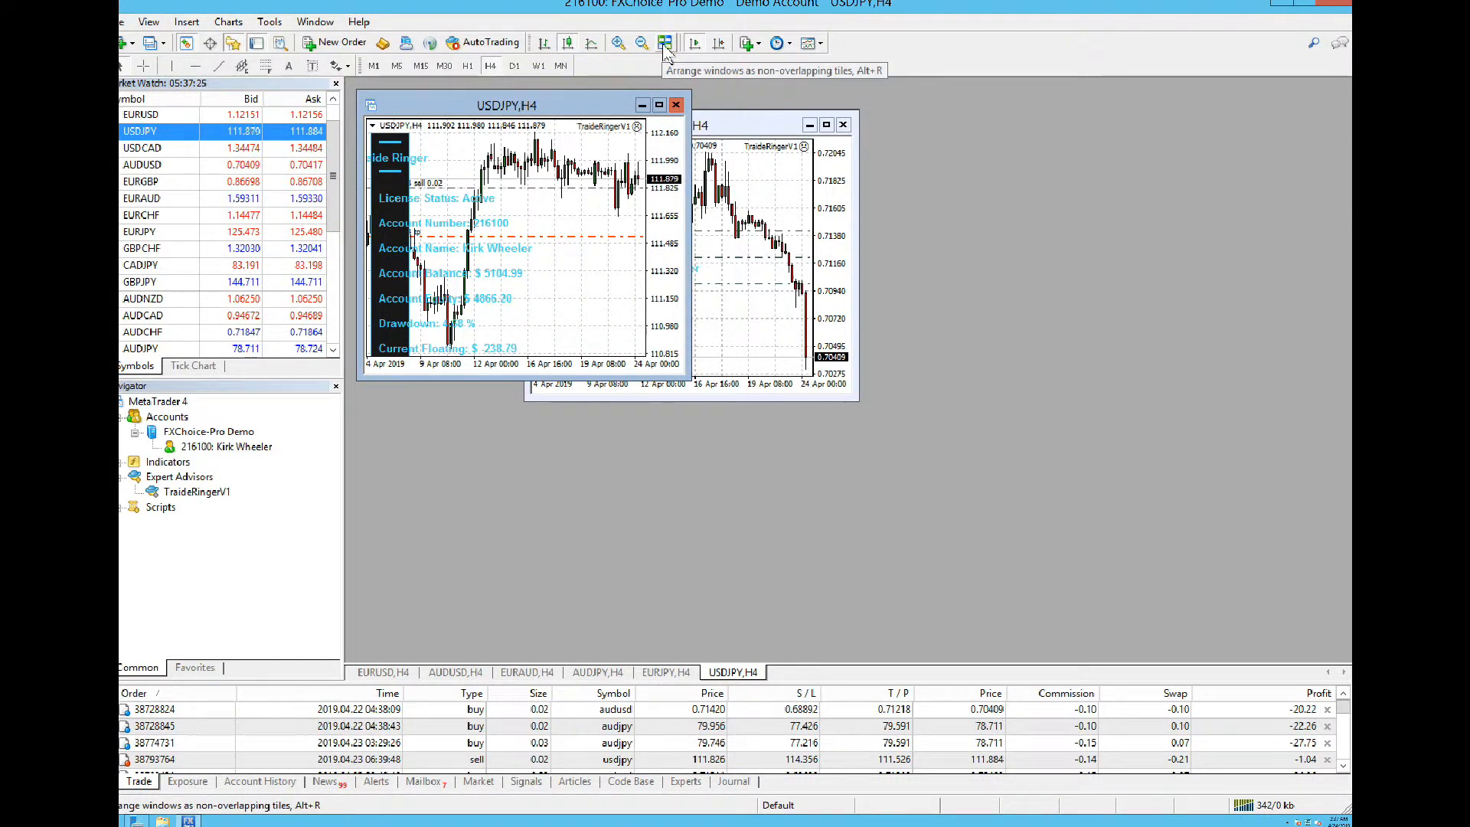
Tile the six H4 charts in a grid and turn on AutoTrading
left_click(664, 43)
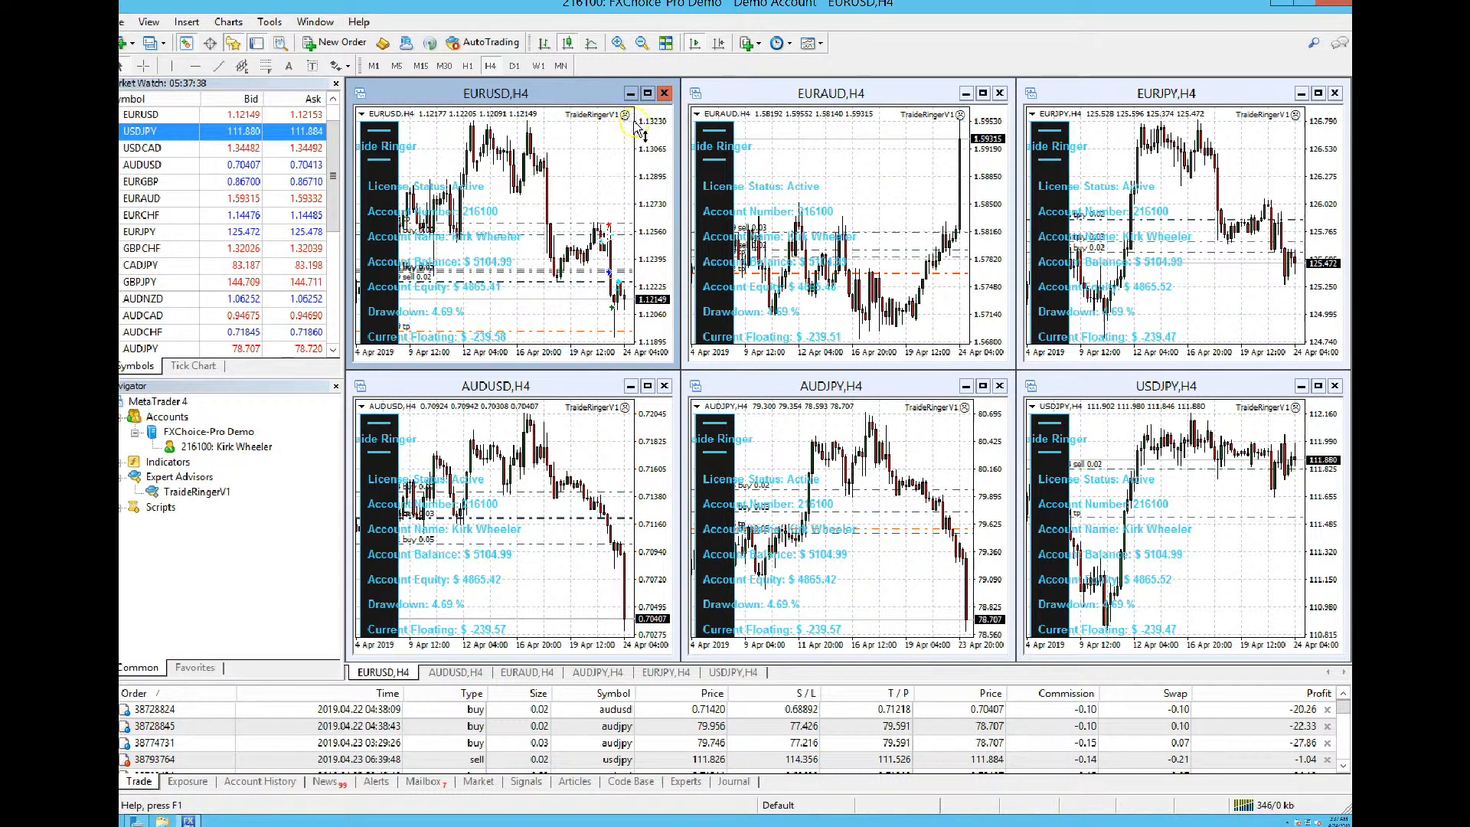
left_click(478, 45)
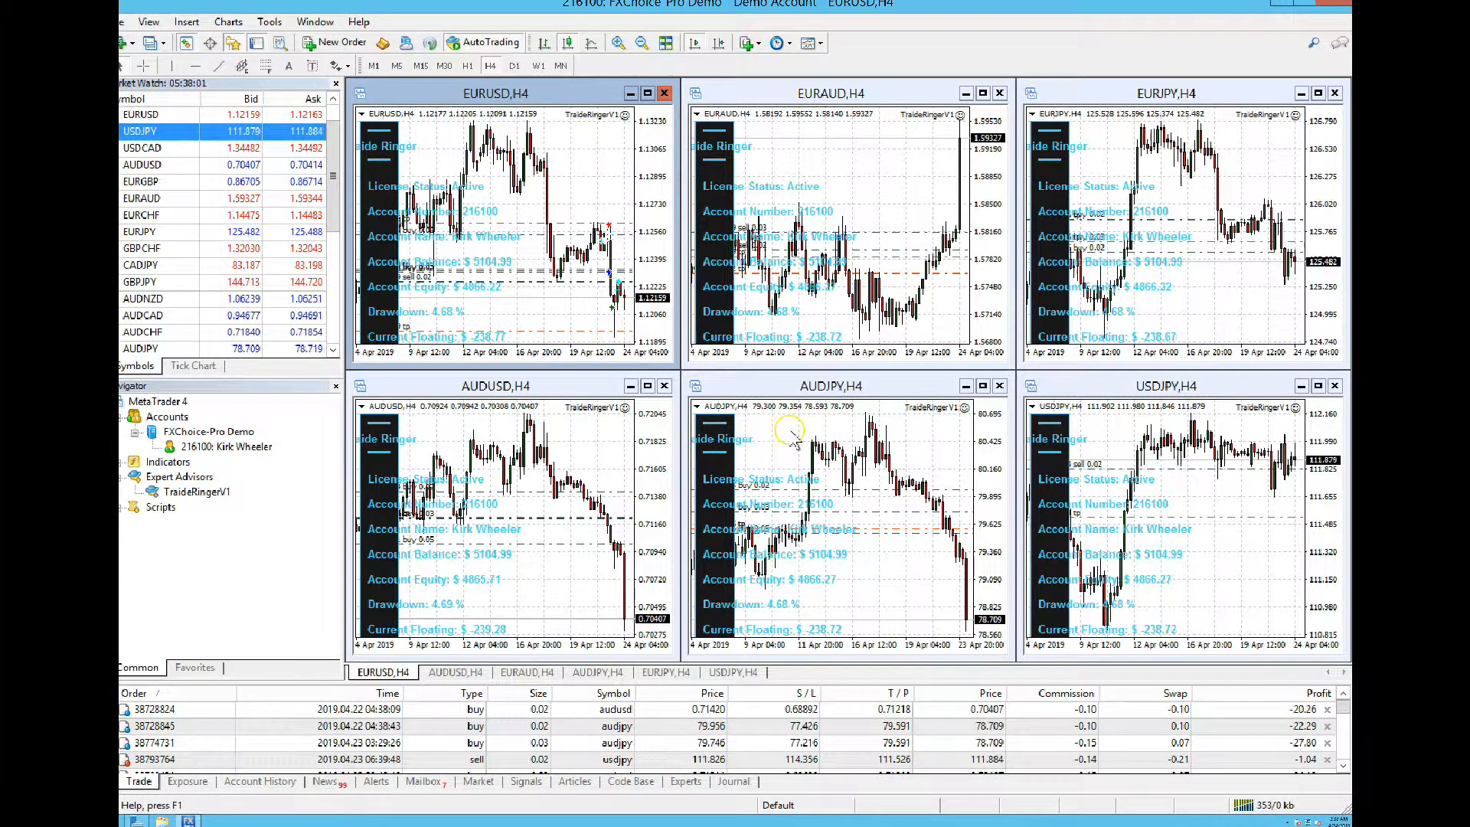
left_click(1344, 725)
mouse_move(1344, 729)
left_mouse_down()
mouse_move(1345, 741)
mouse_move(1344, 704)
left_mouse_up()
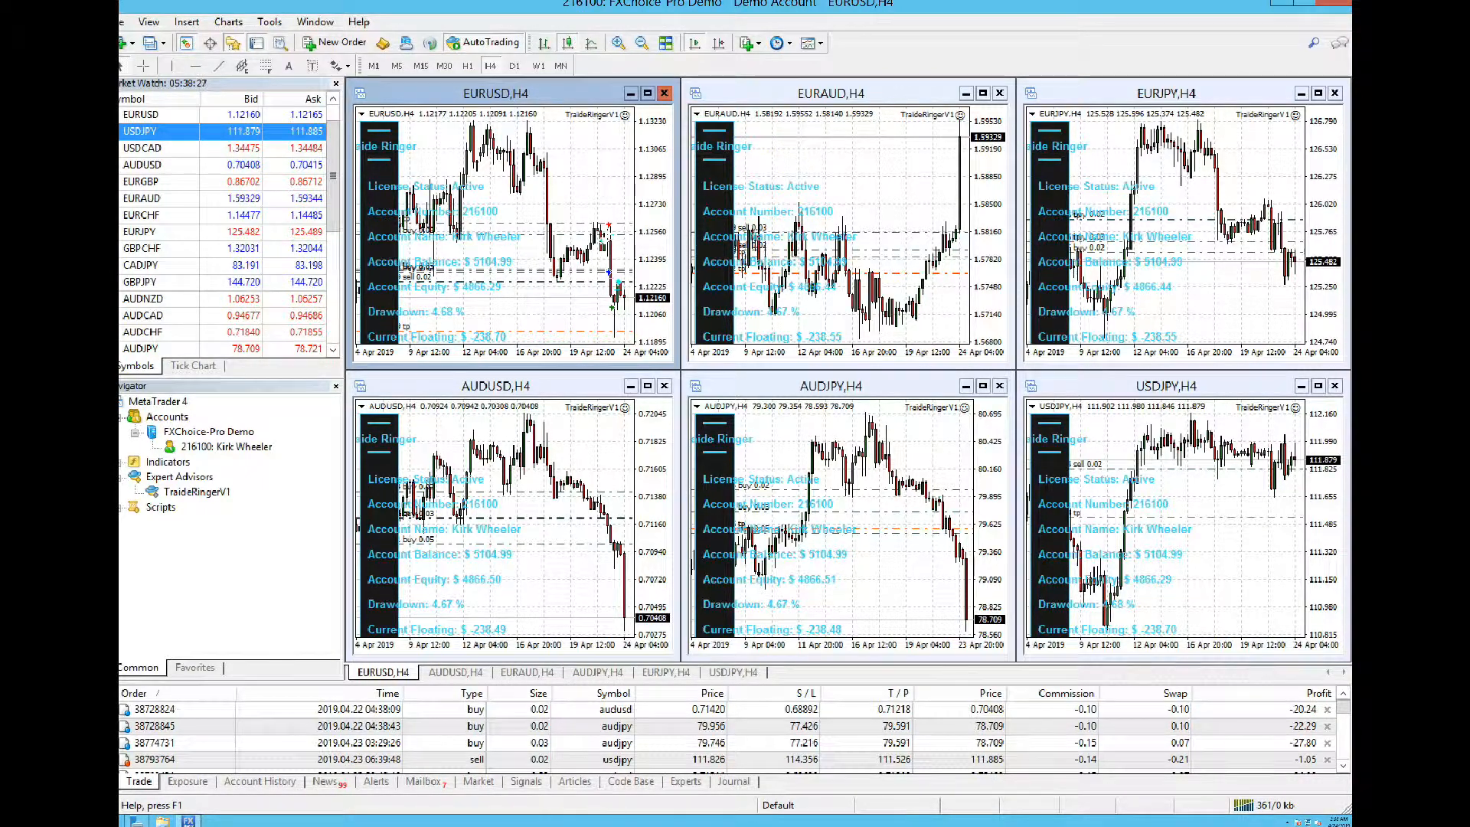
Close the Remote Desktop session and the Chrome window with the setup article
mouse_move(808, 6)
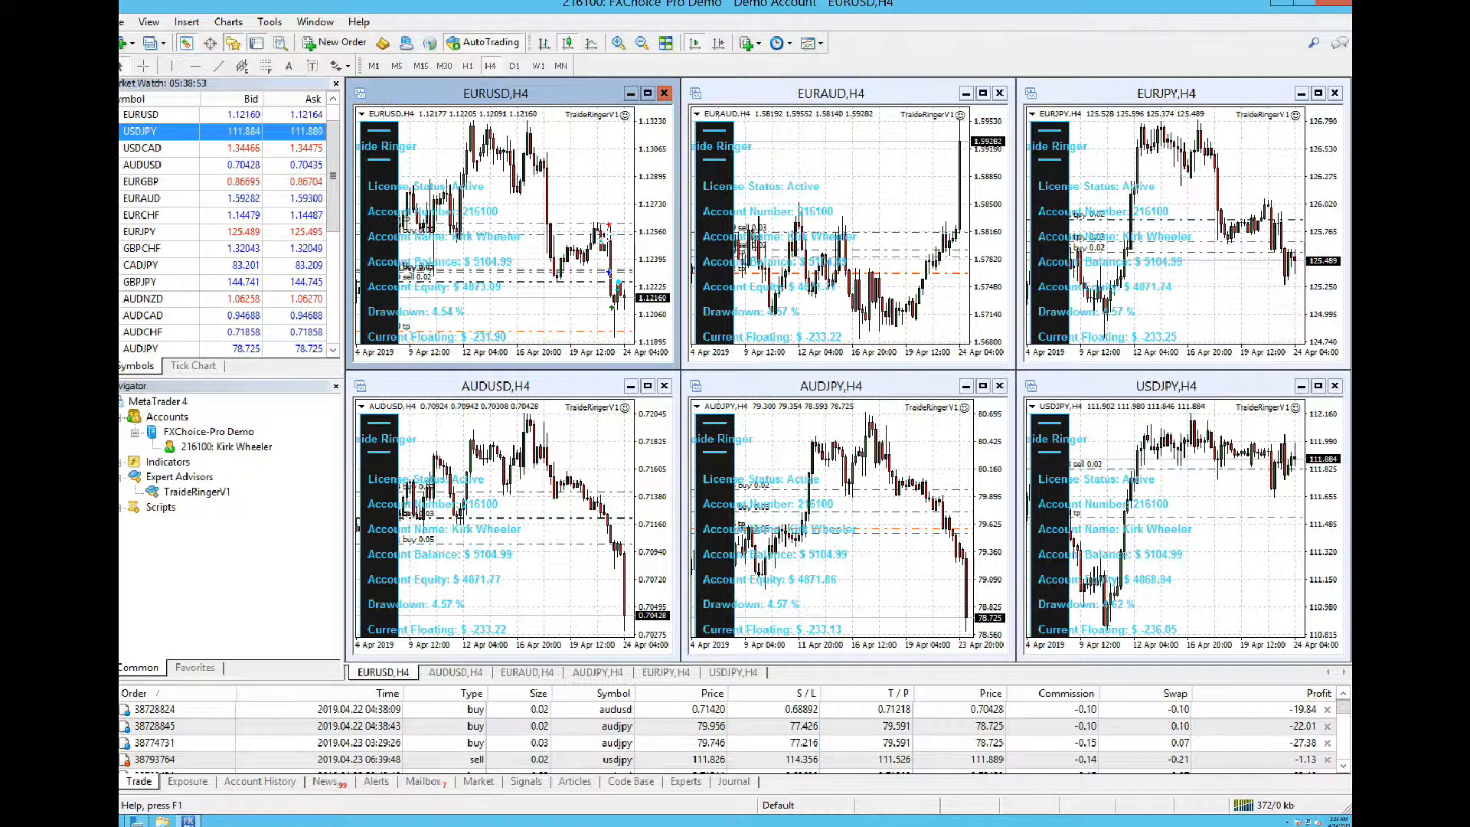
mouse_move(913, 6)
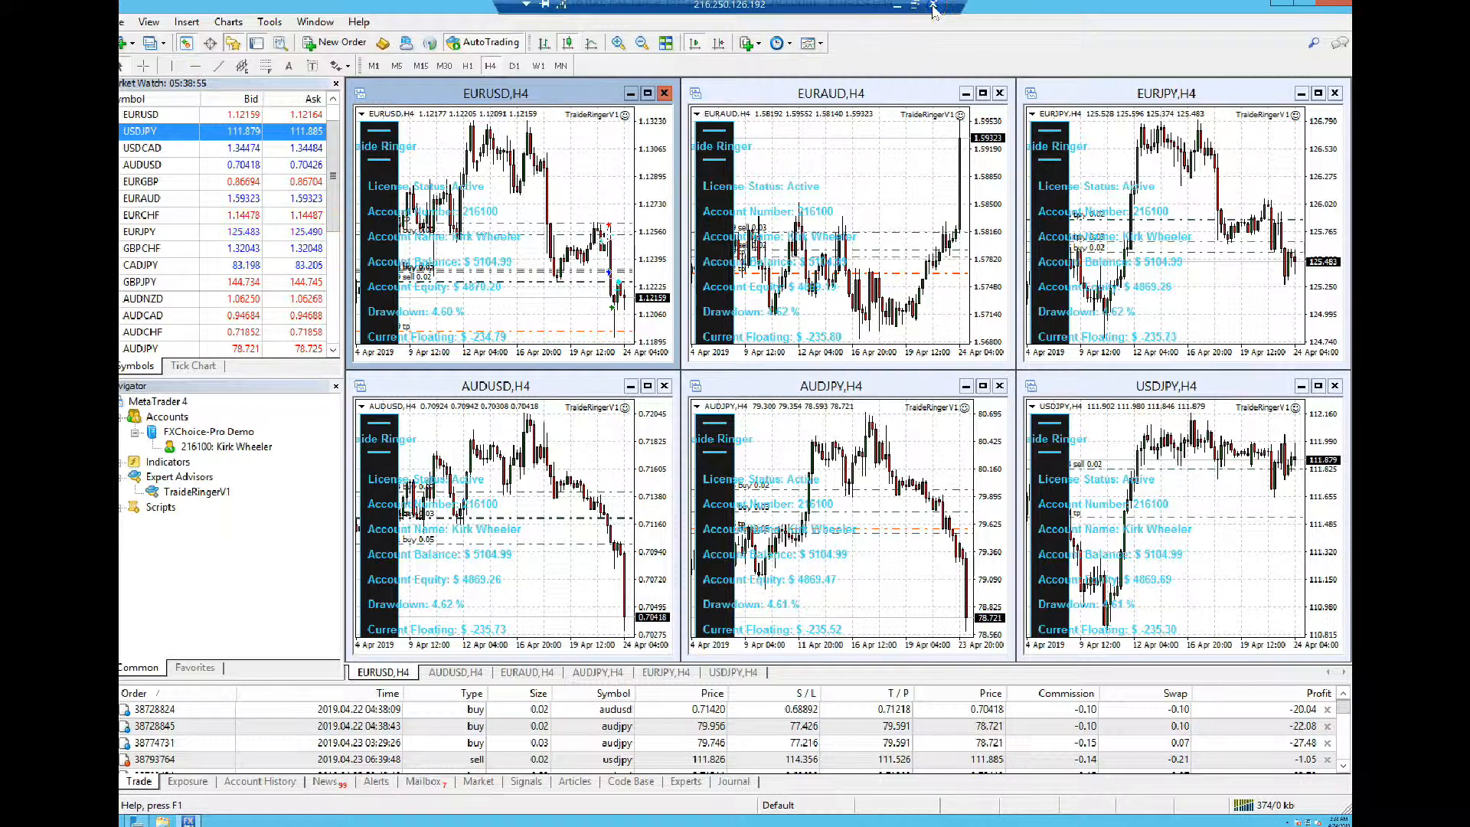
left_click(933, 6)
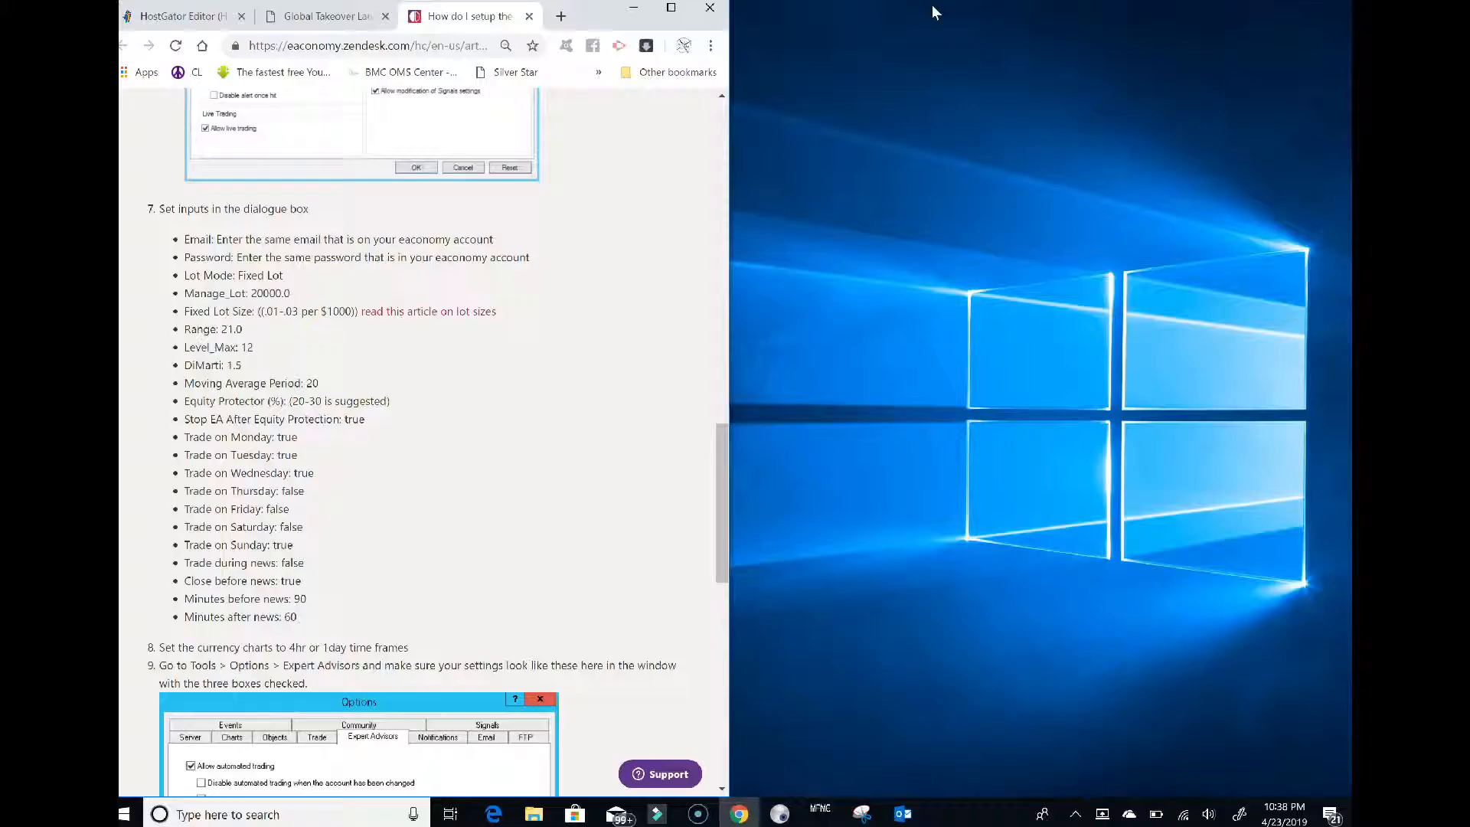
left_click(710, 9)
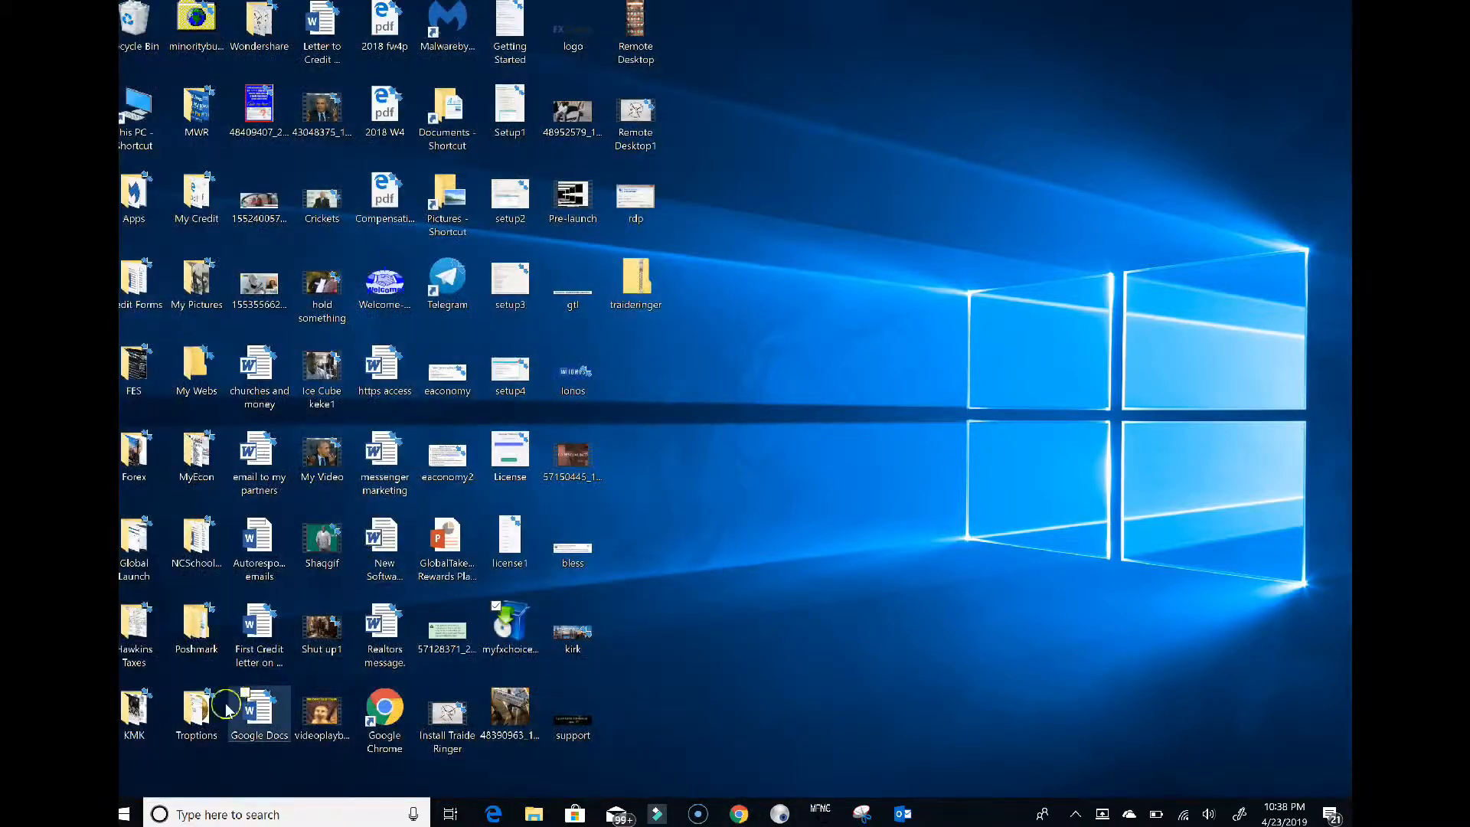